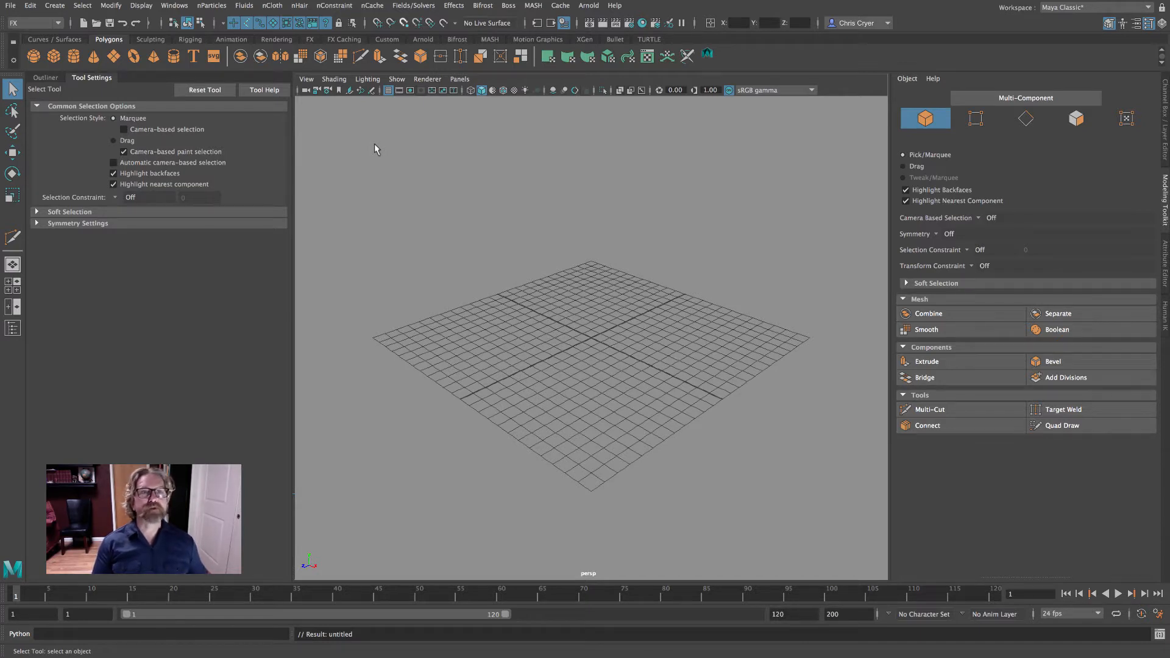
# Choose the Maya Classic workspace and restore the preferences to their default settings
pyautogui.click(1070, 8)
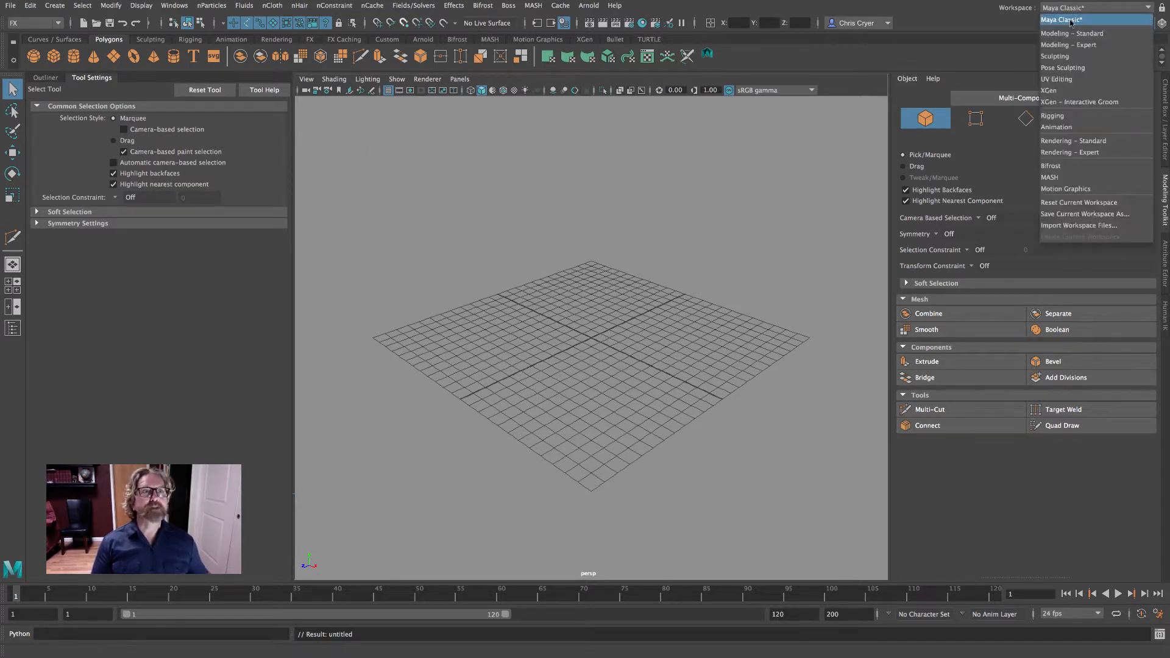
pyautogui.click(1071, 22)
pyautogui.click(1158, 614)
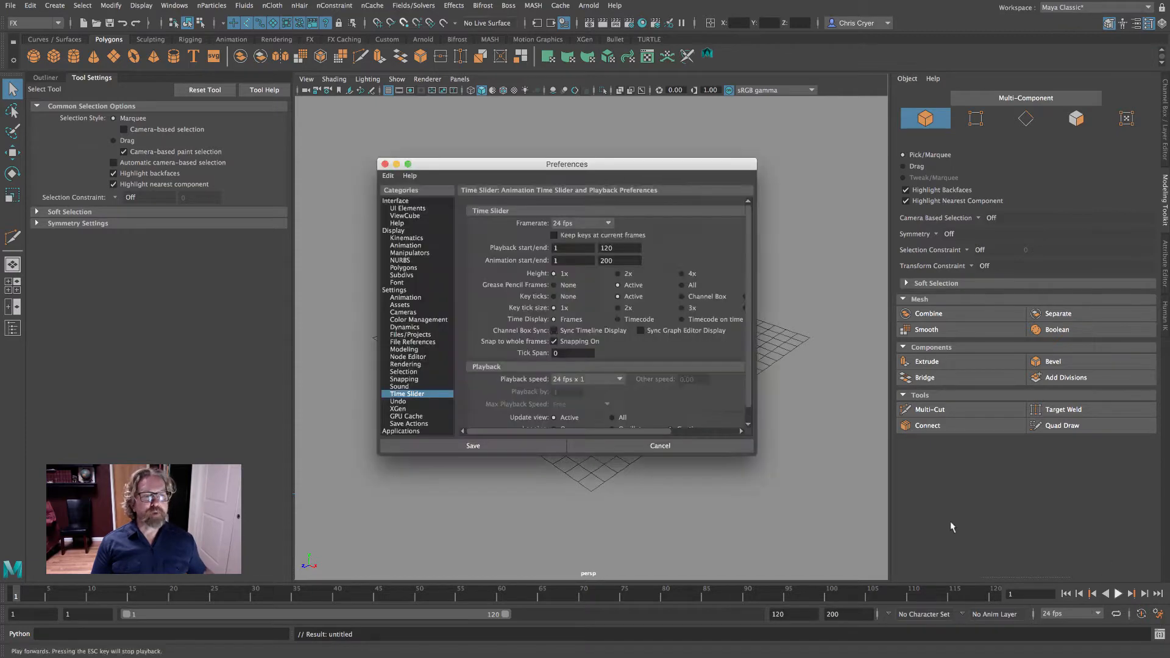
pyautogui.click(388, 176)
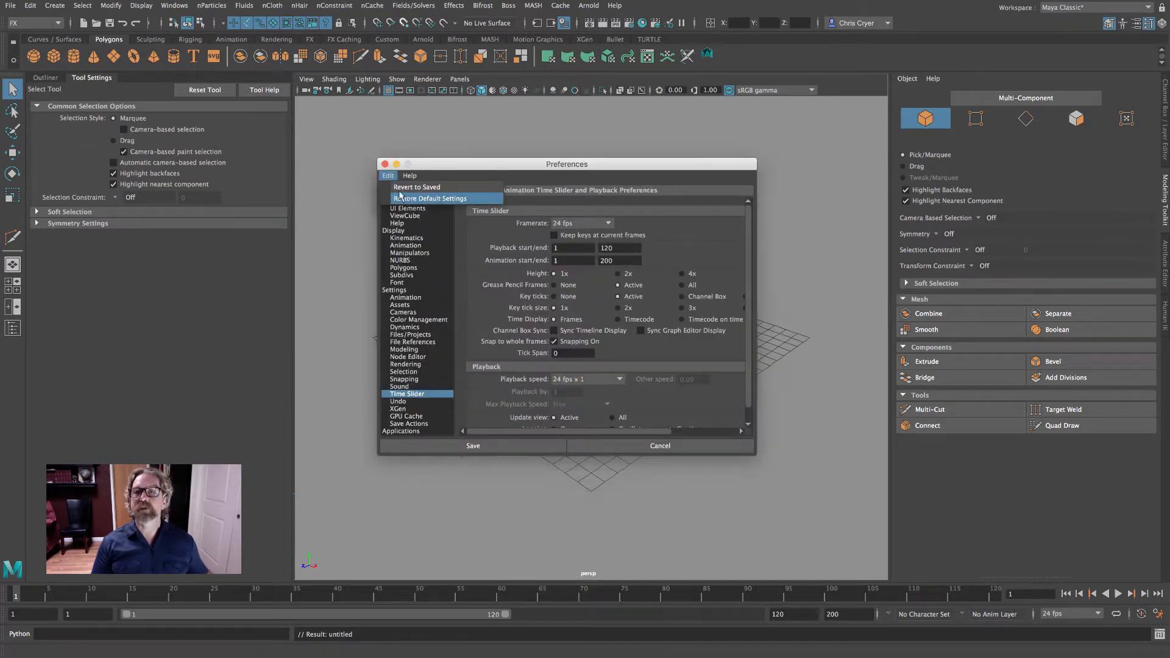
pyautogui.click(399, 183)
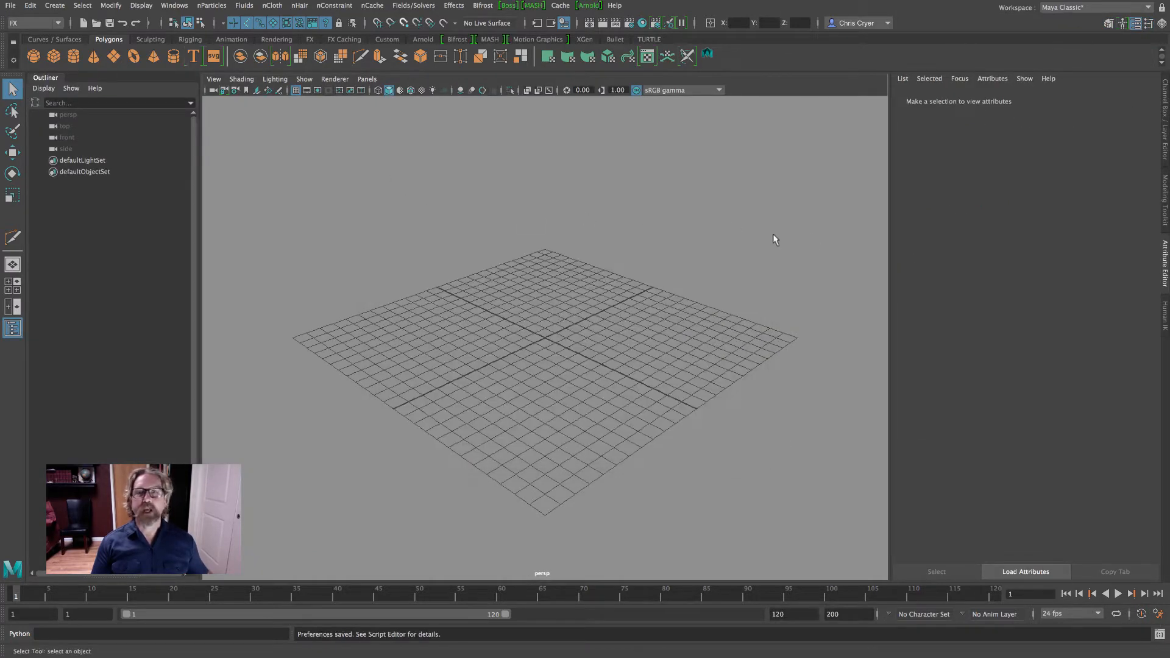
# Switch to the Modeling menu set and load the defaultPaint brush from the Paint Effects Airbrush examples
pyautogui.click(39, 23)
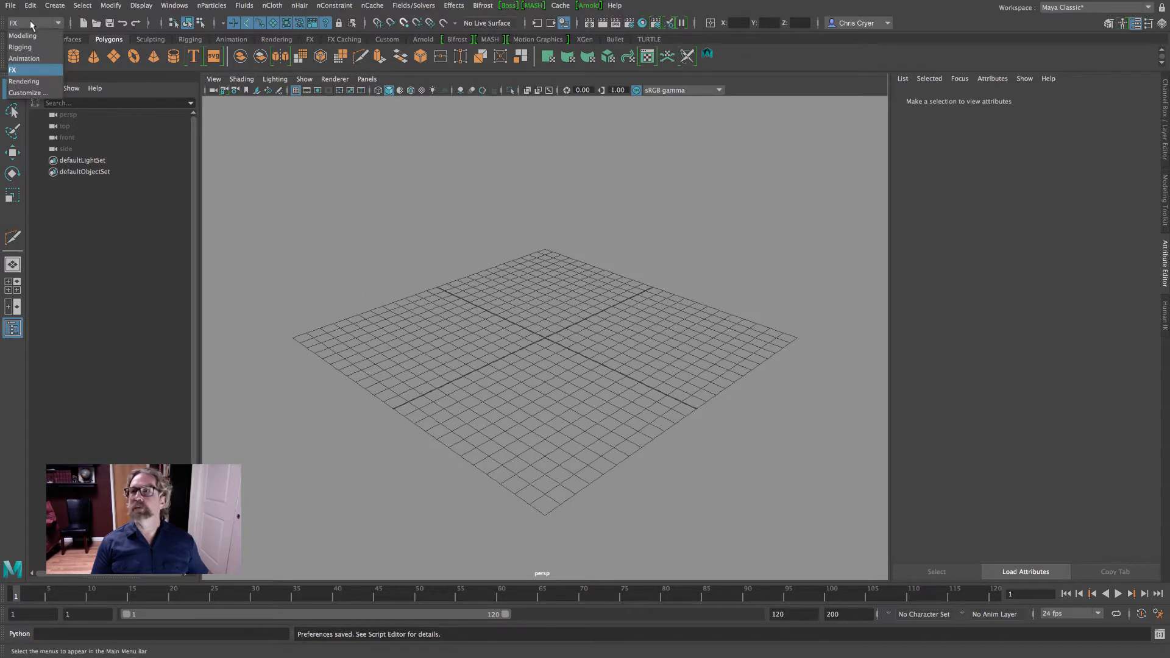
pyautogui.click(33, 36)
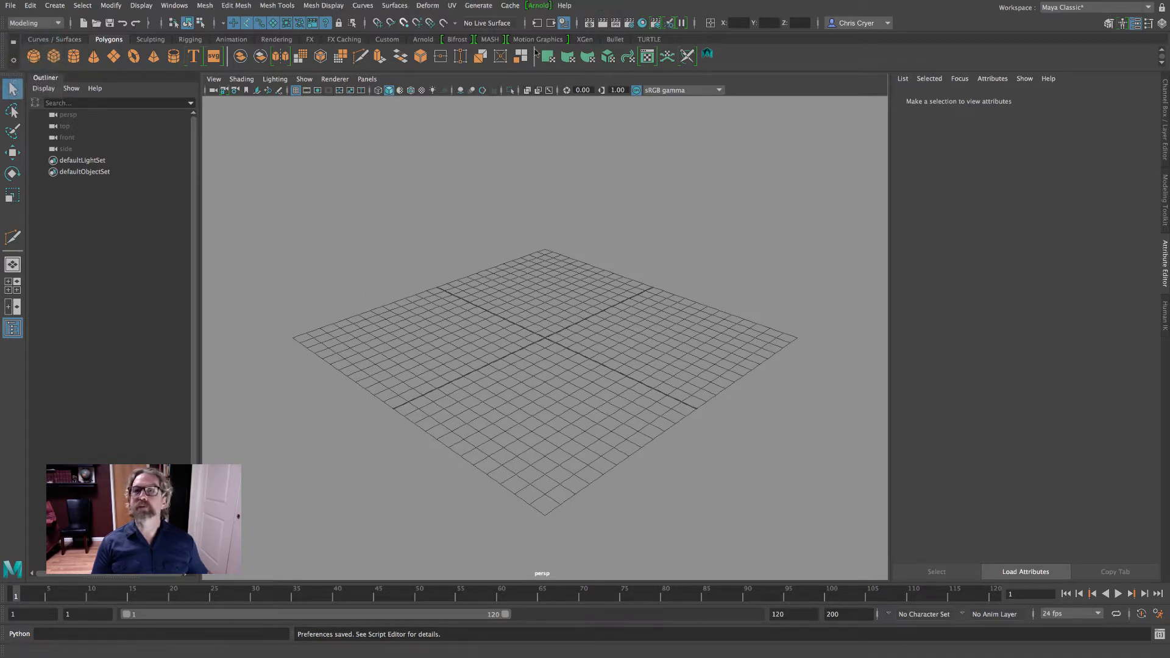
pyautogui.click(476, 5)
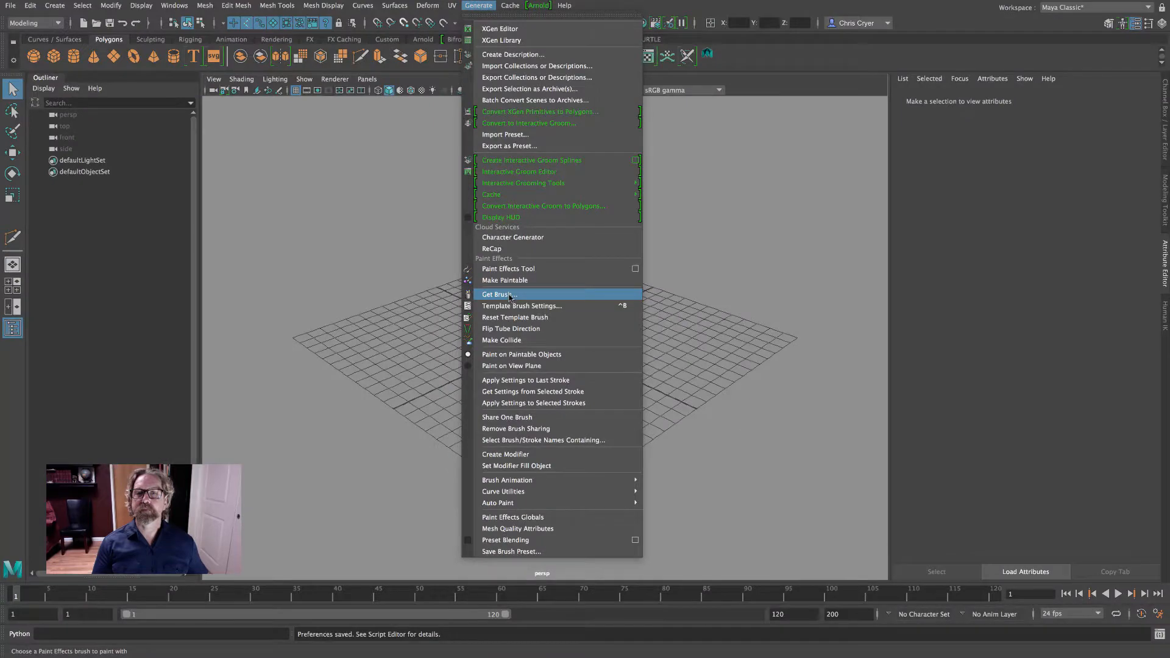
pyautogui.click(762, 320)
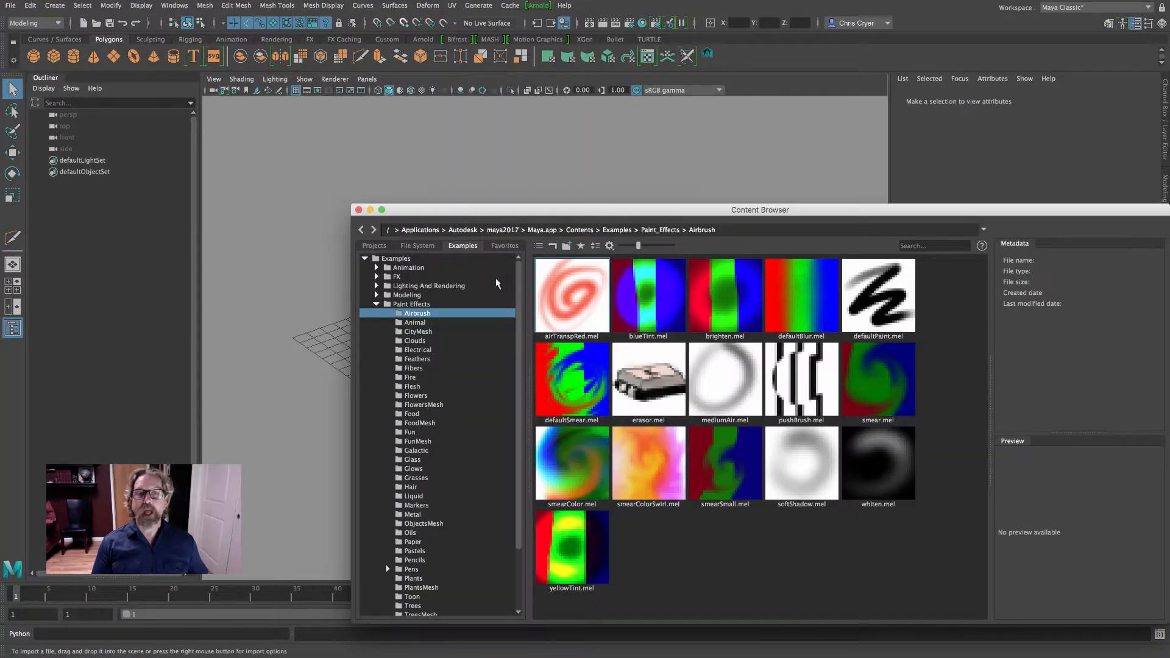
pyautogui.click(882, 299)
pyautogui.click(359, 209)
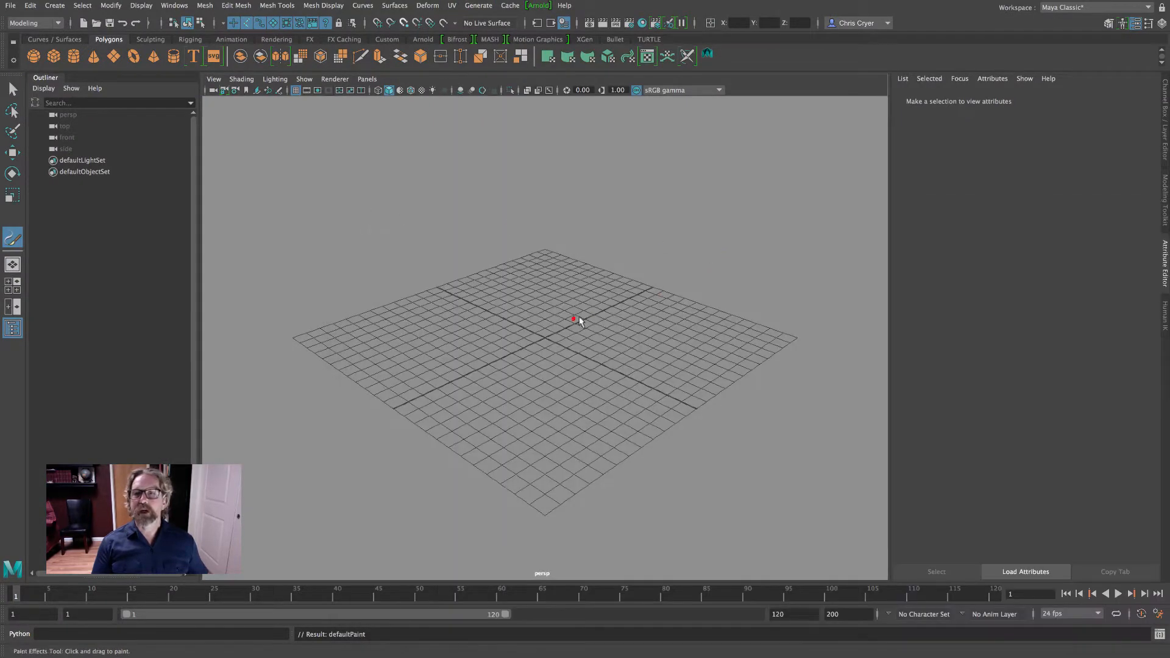
# Paint a short stroke near the centre of the grid and enable Tubes on its defaultPaint1 brush
pyautogui.moveTo(539, 340); pyautogui.dragTo(564, 329)
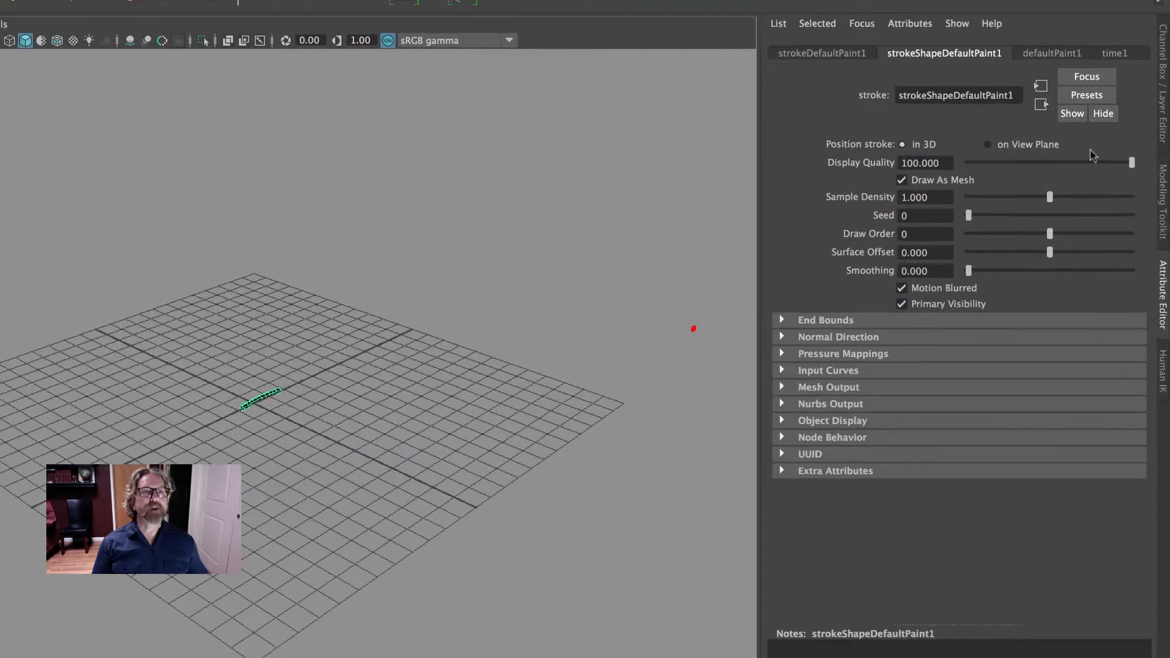
pyautogui.click(1052, 54)
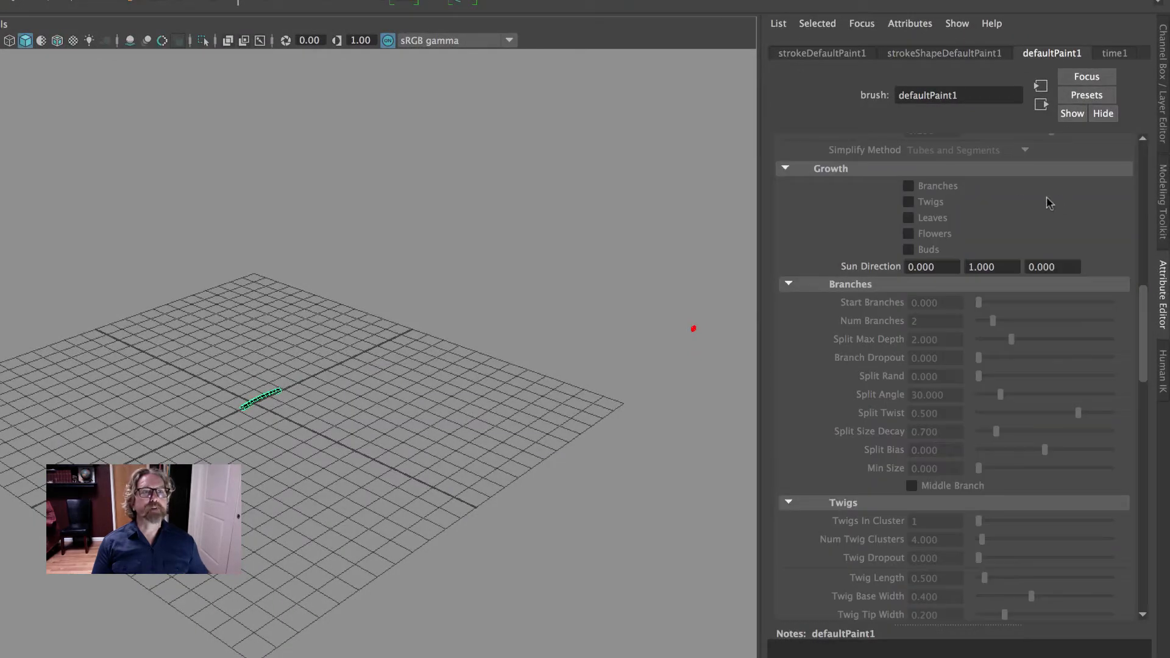
pyautogui.scroll(10, 1047, 197)
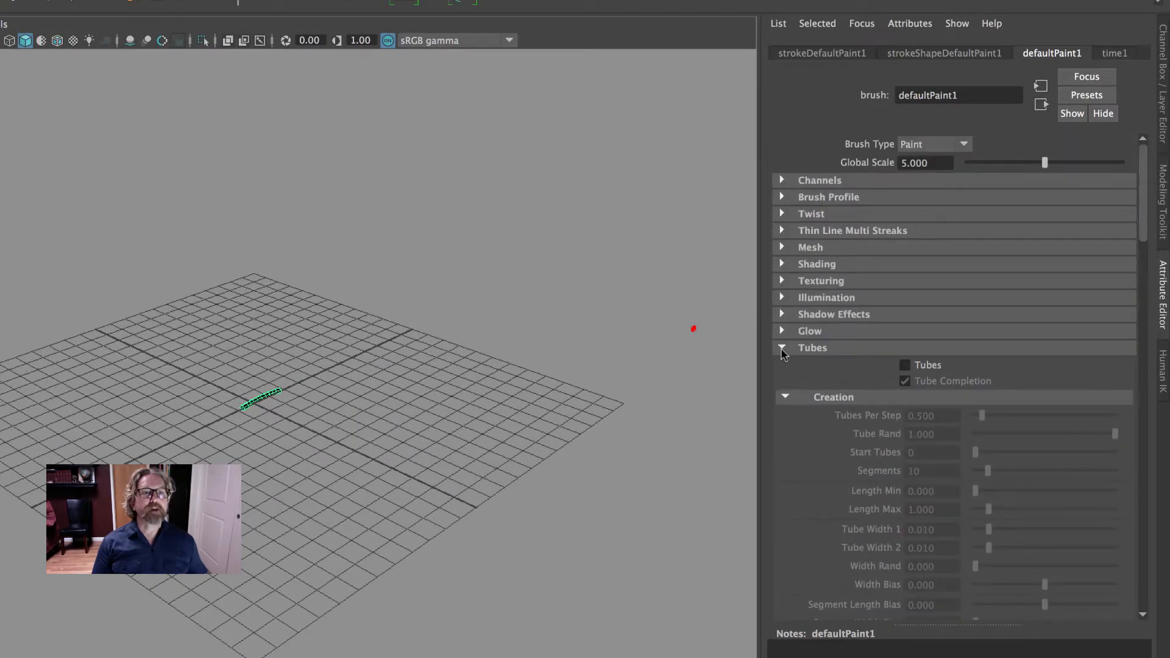
pyautogui.click(783, 349)
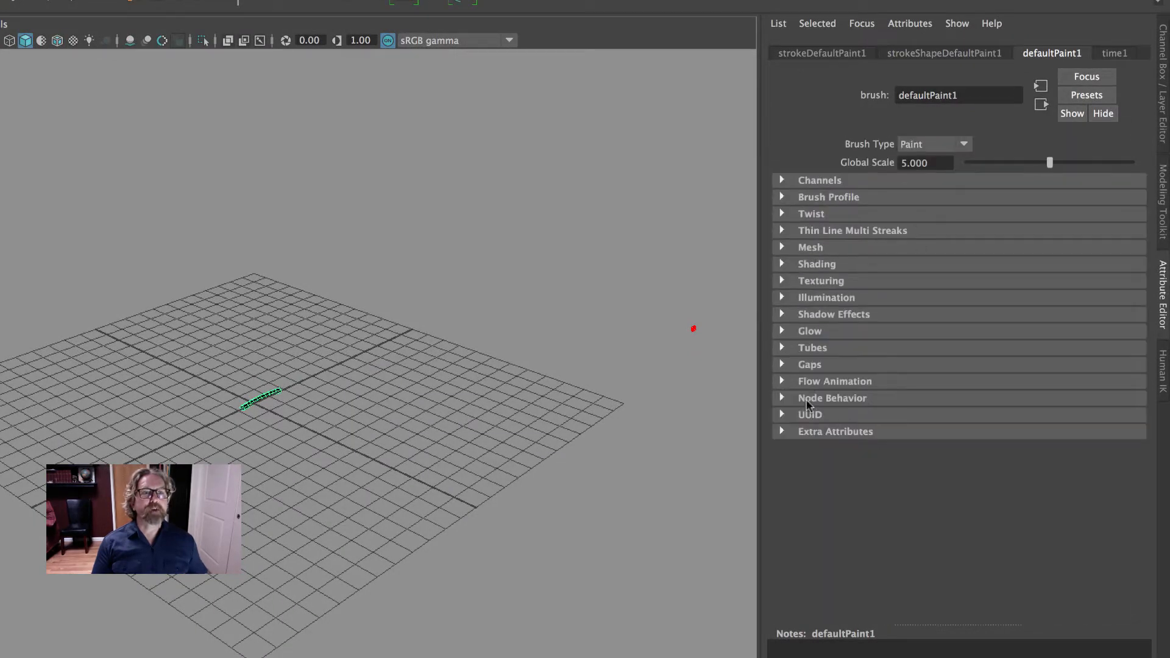
pyautogui.click(782, 347)
pyautogui.click(901, 367)
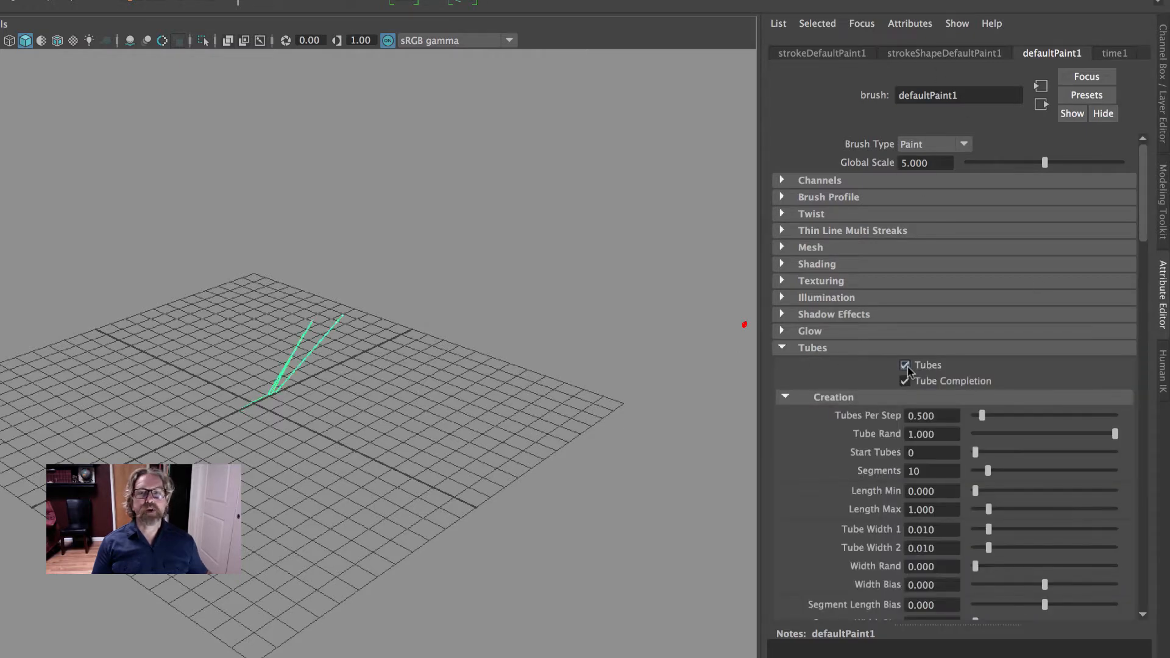
# Reduce the Sample Density of the stroke shape to 0.756
pyautogui.keyDown('alt'); pyautogui.moveTo(449, 364); pyautogui.dragTo(484, 404); pyautogui.keyUp('alt')
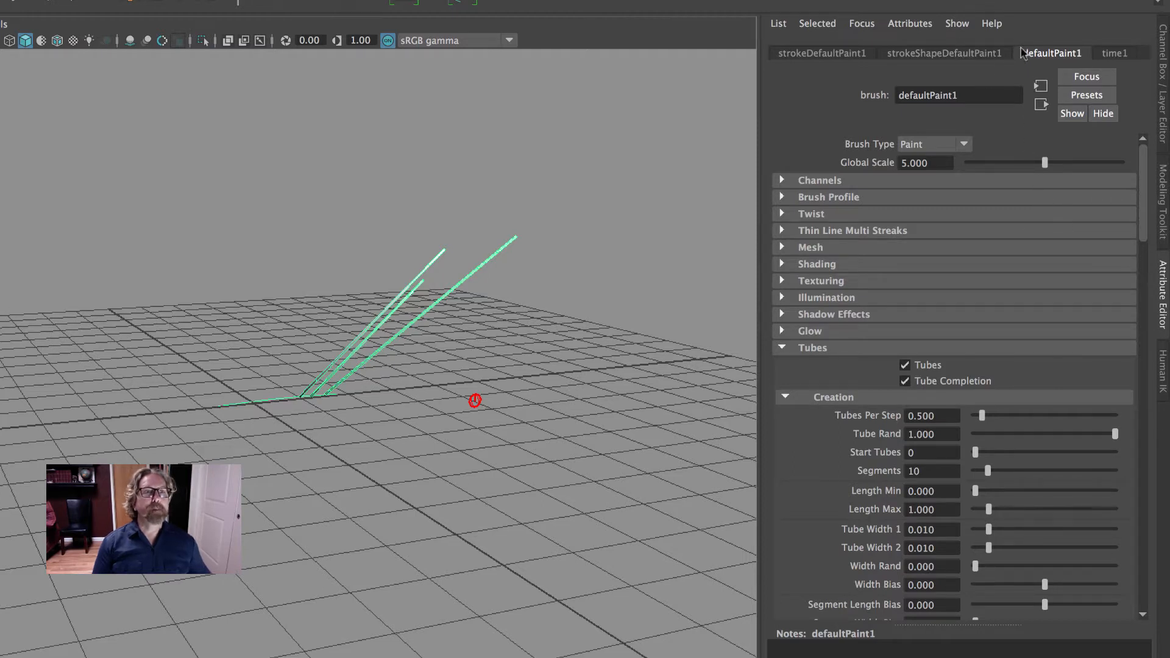
pyautogui.click(951, 54)
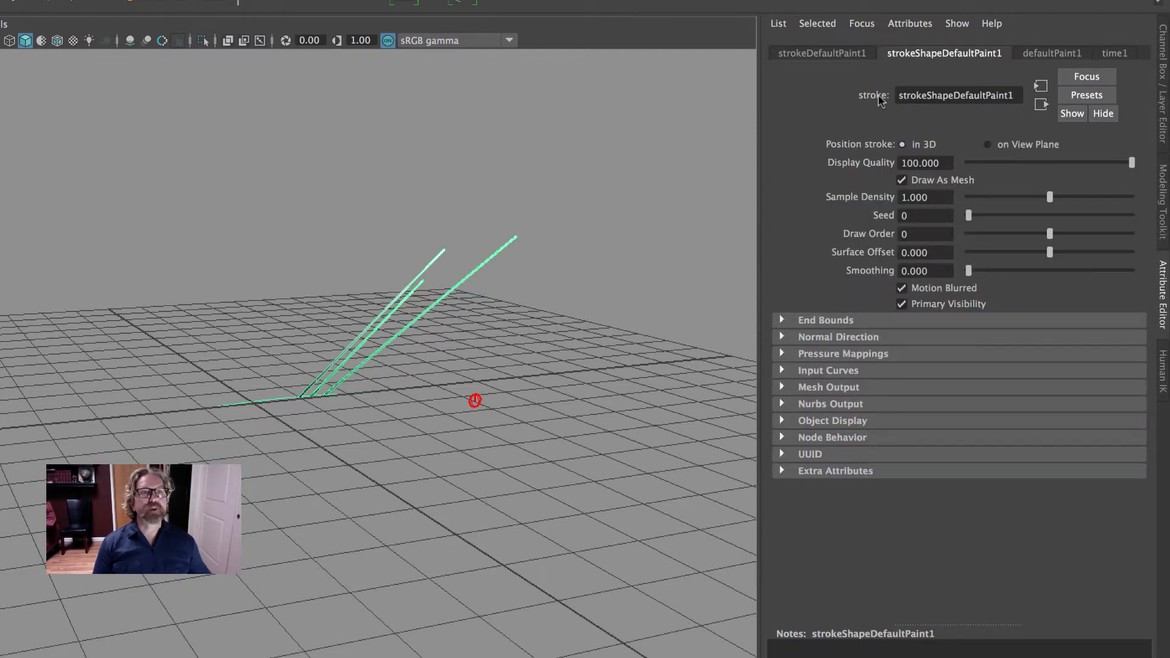
pyautogui.moveTo(1049, 197); pyautogui.dragTo(1027, 197)
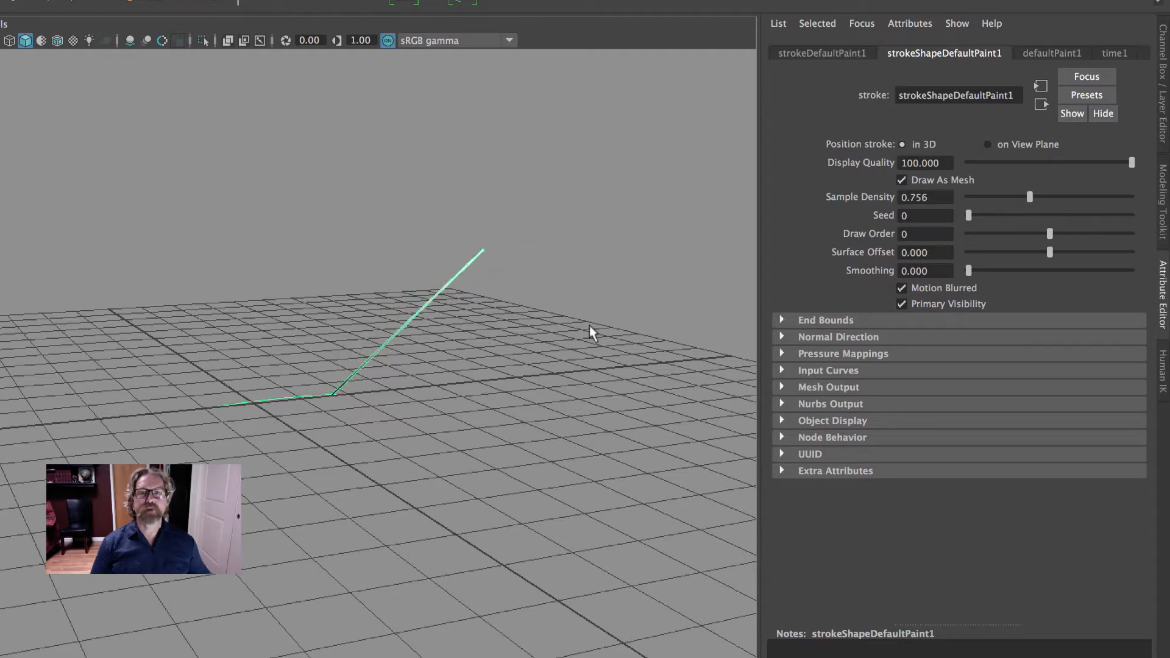
# Raise the brush's tube Elevation Max to 1.000 and Elevation Min to 0.879 so the tube stands nearly upright
pyautogui.moveTo(593, 329)
pyautogui.keyDown('alt'); pyautogui.mouseDown()
pyautogui.moveTo(526, 309)
pyautogui.moveTo(533, 324)
pyautogui.moveTo(496, 348)
pyautogui.moveTo(518, 347)
pyautogui.mouseUp(); pyautogui.keyUp('alt')
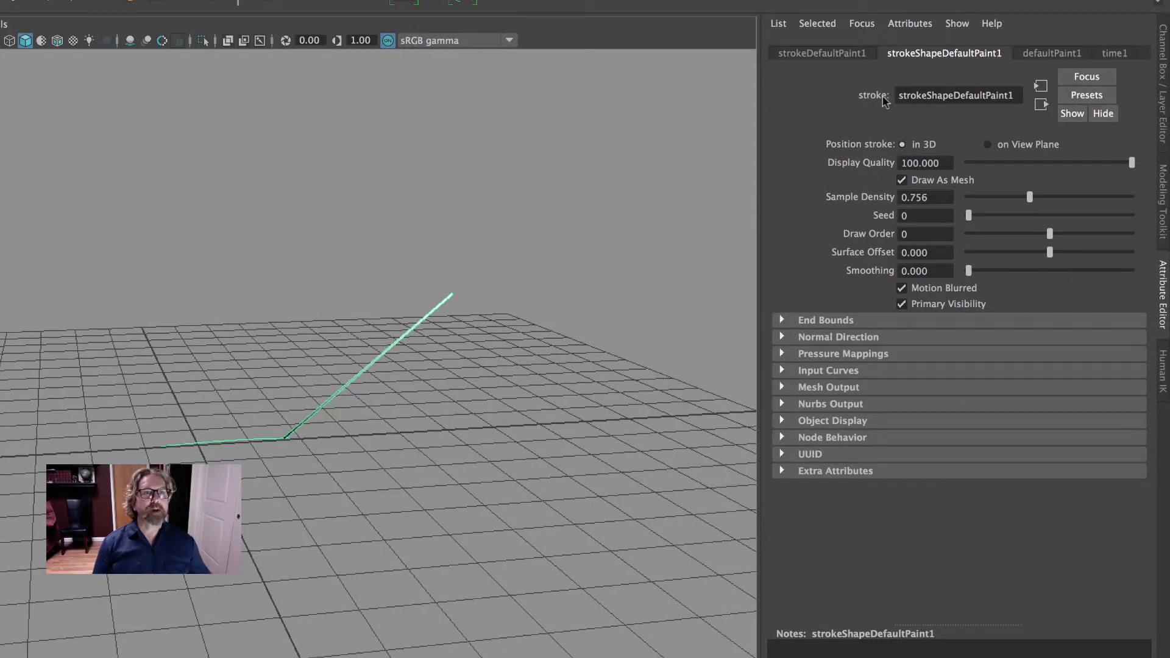
pyautogui.click(1043, 55)
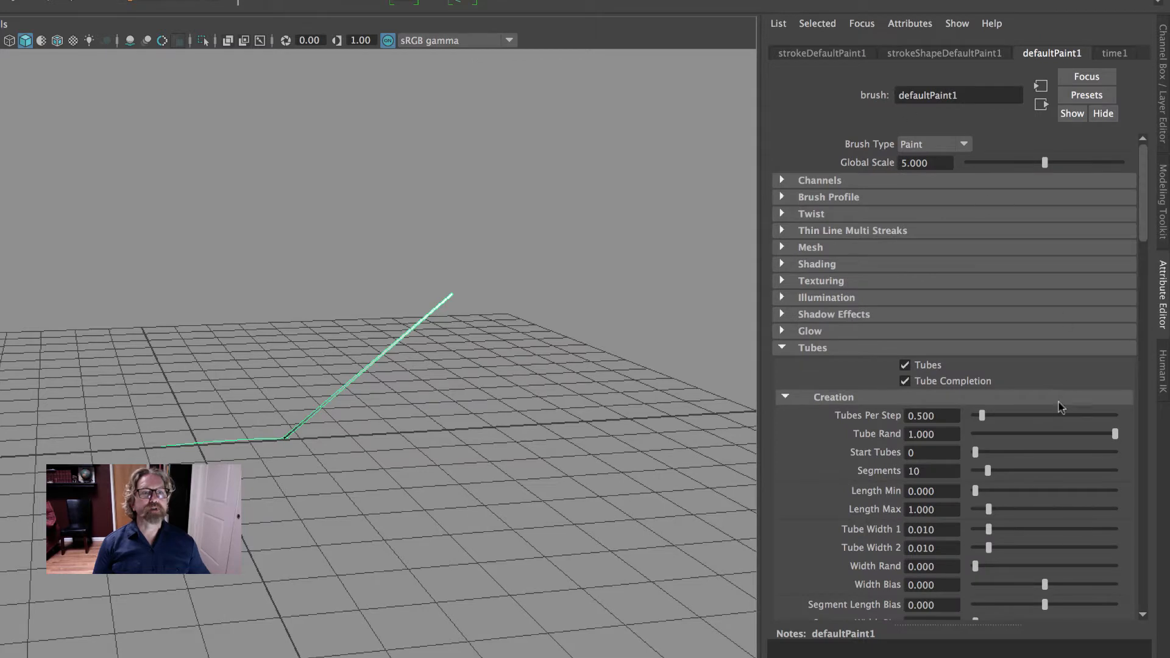
pyautogui.scroll(-6, 1060, 429)
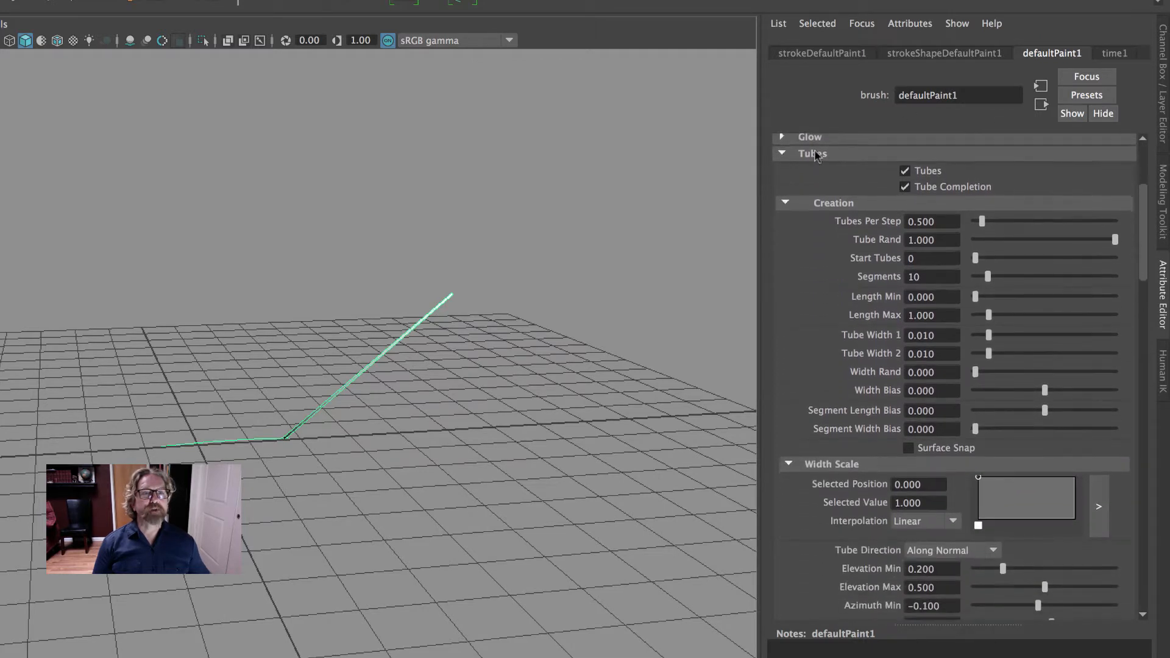
pyautogui.scroll(-2, 856, 437)
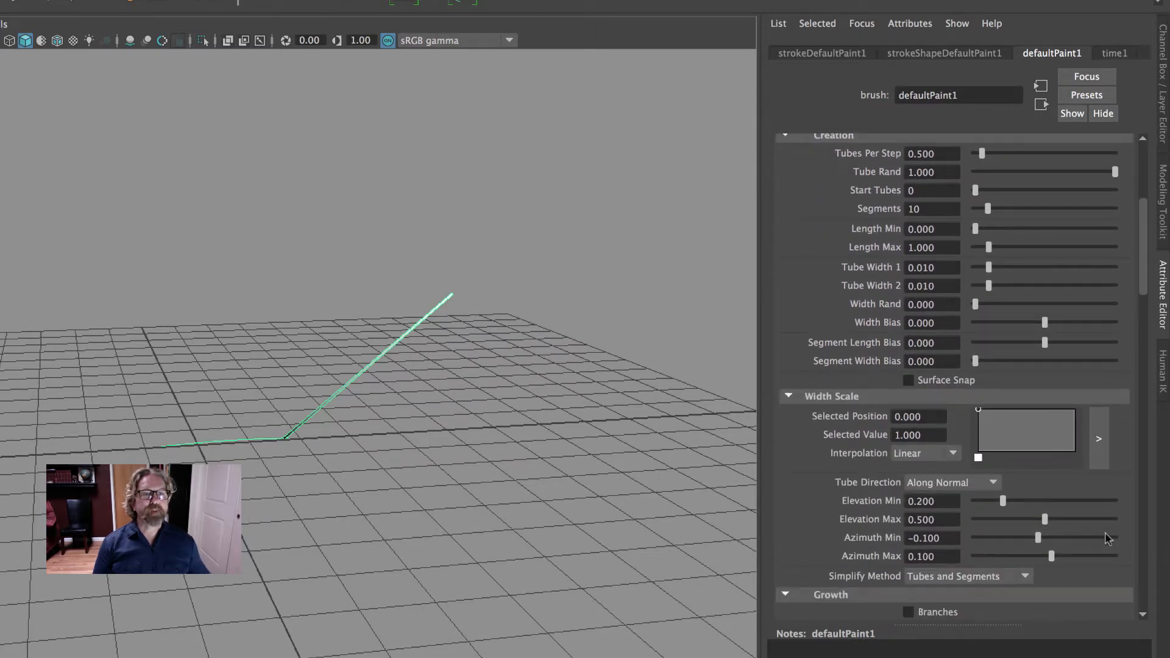
pyautogui.moveTo(1044, 519); pyautogui.dragTo(1137, 523)
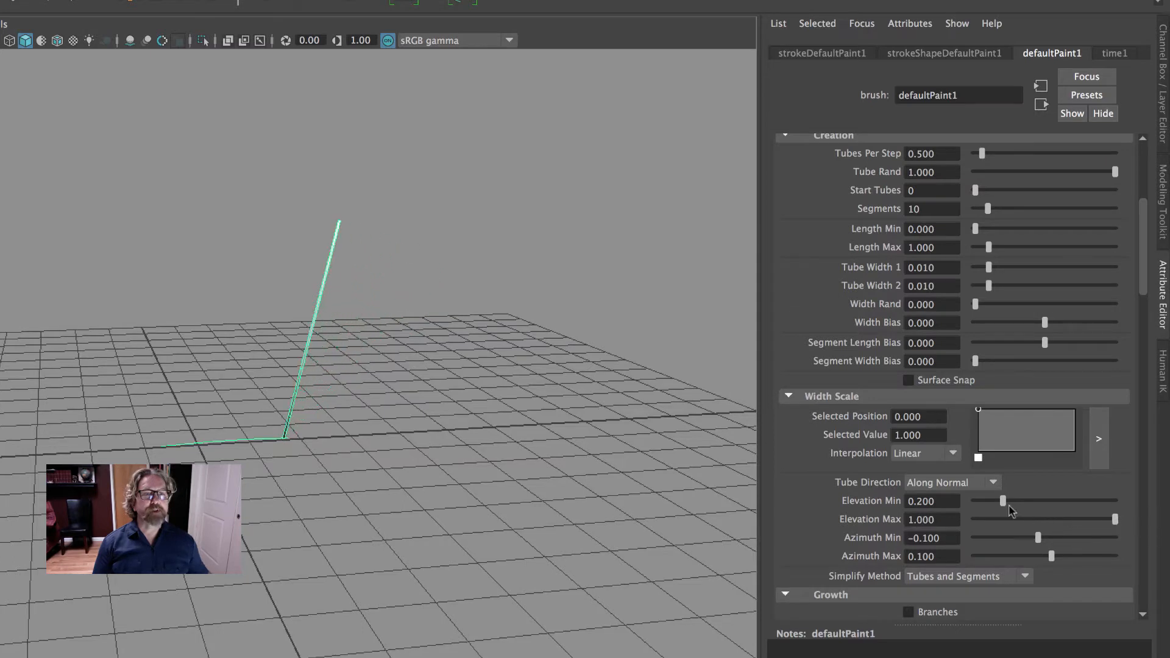
pyautogui.moveTo(1009, 507); pyautogui.dragTo(1097, 509)
# Set the tube's Length Max to 10 and Length Min to 8
pyautogui.scroll(5, 1045, 427)
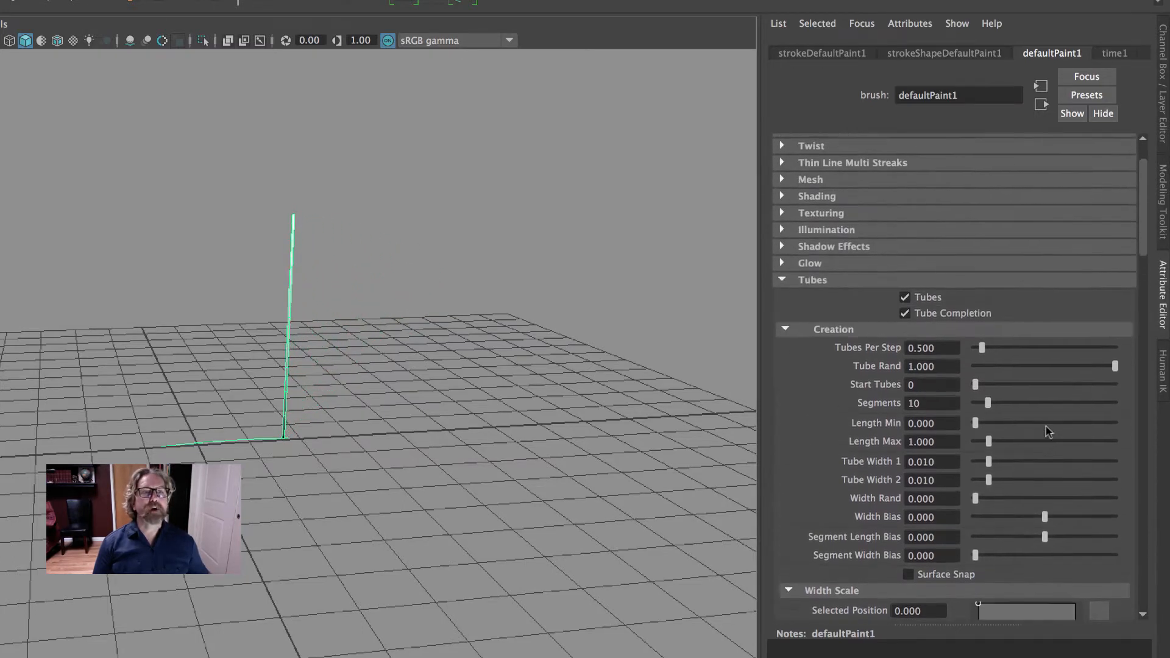
pyautogui.scroll(-3, 1046, 427)
pyautogui.doubleClick(933, 328)
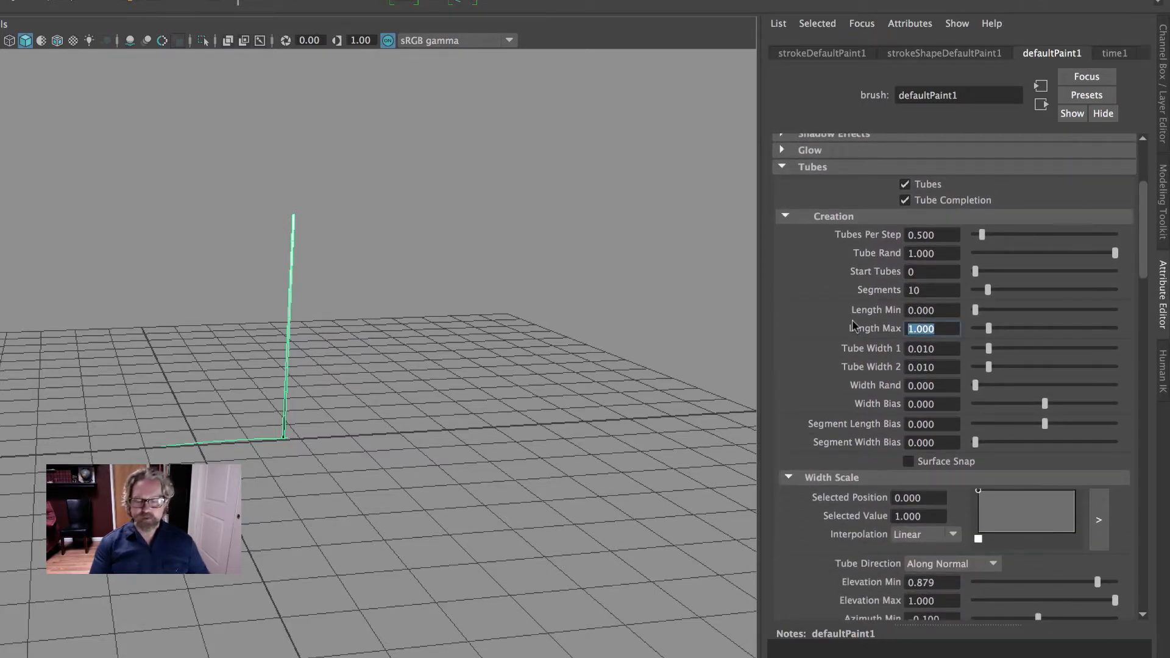
pyautogui.write('10')
pyautogui.press('Return')
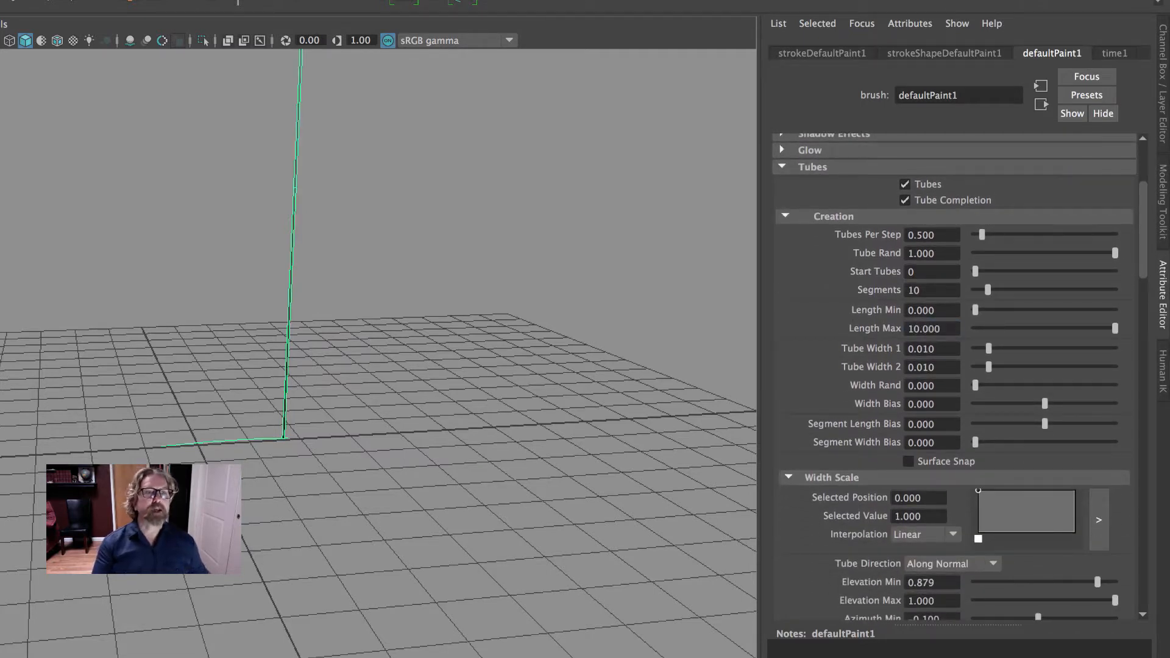
pyautogui.click(874, 311)
pyautogui.write('8')
pyautogui.press('Return')
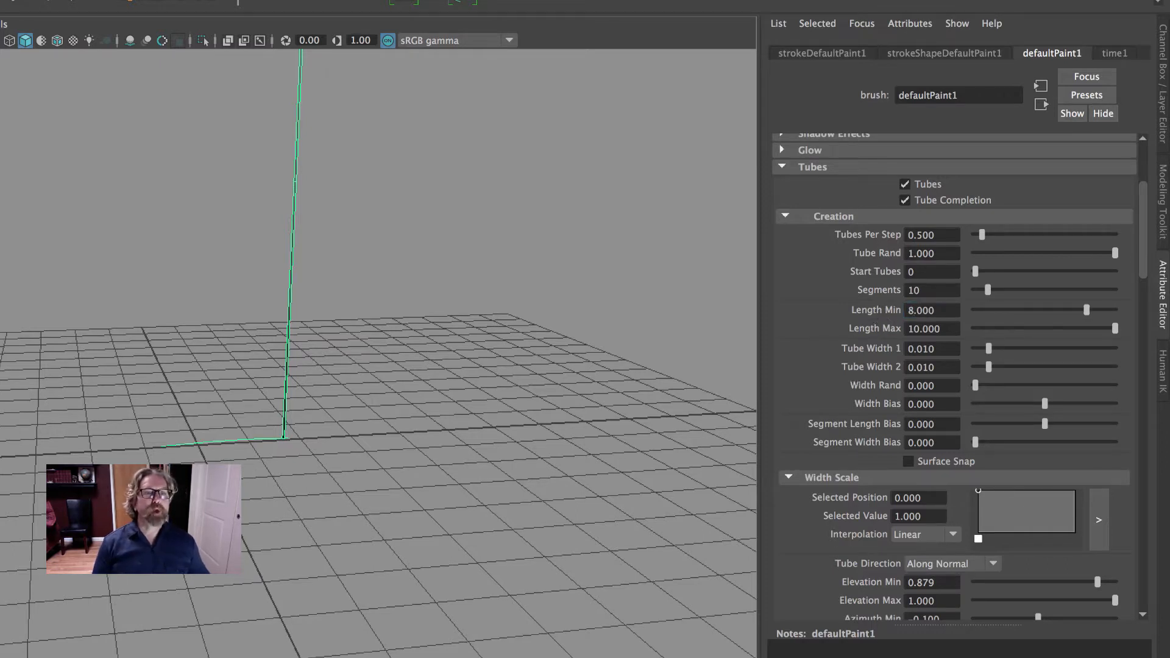
# Set Tube Width 1 to 1 to thicken the base of the tube
pyautogui.click(877, 348)
pyautogui.write('1')
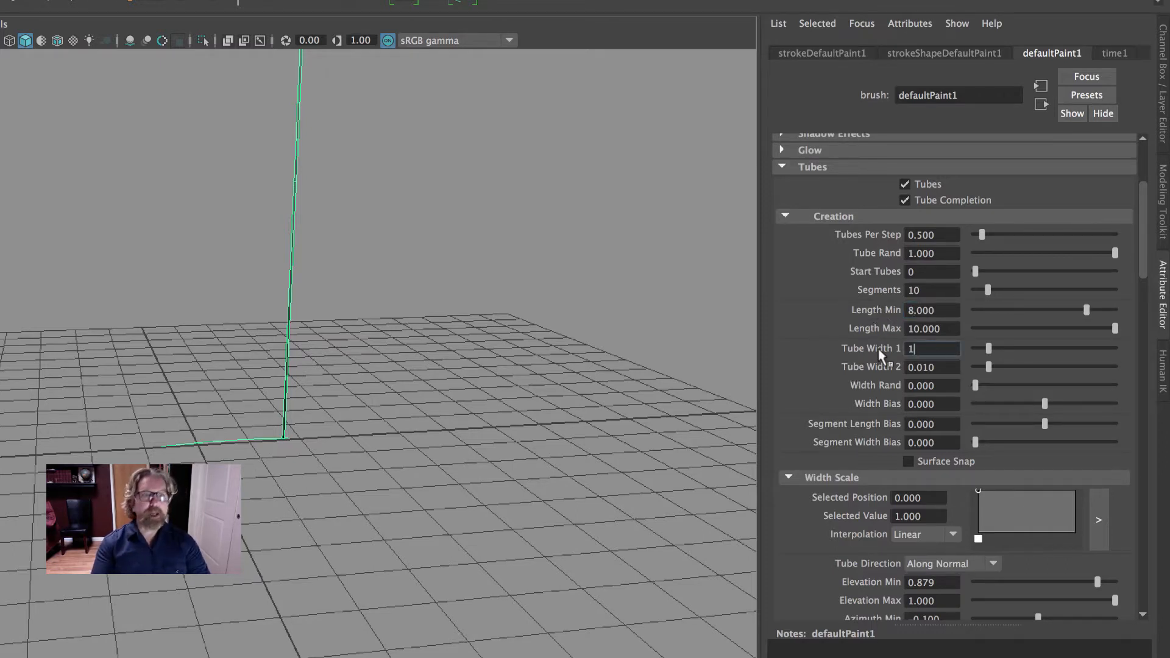
pyautogui.press('Return')
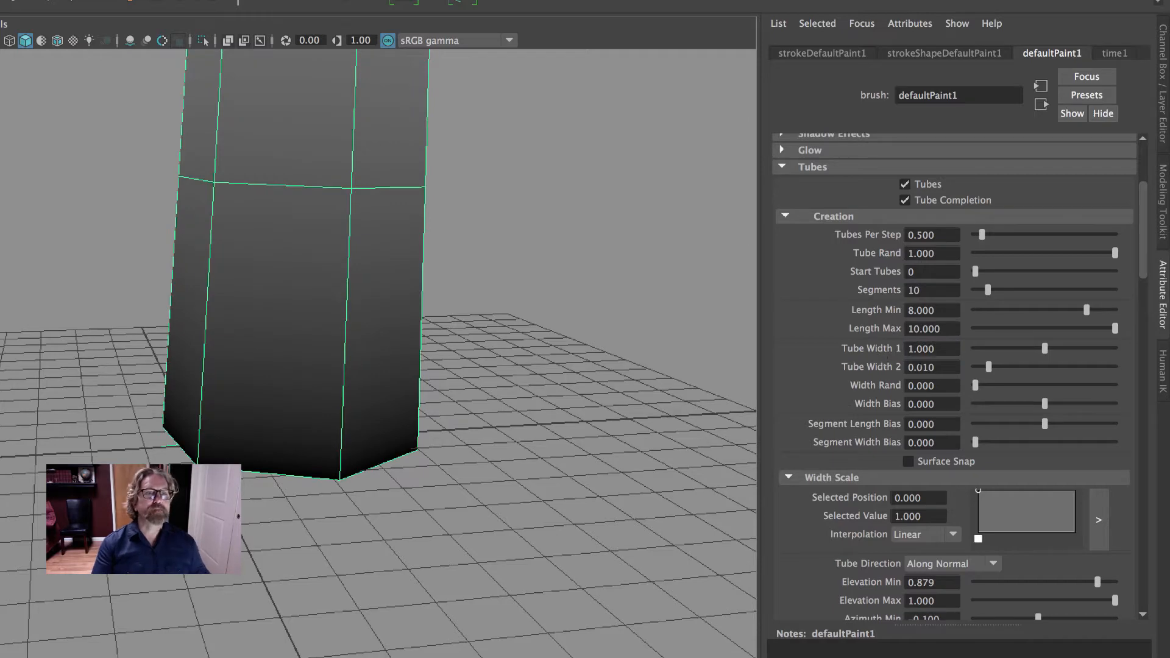
pyautogui.scroll(-10, 123, 282)
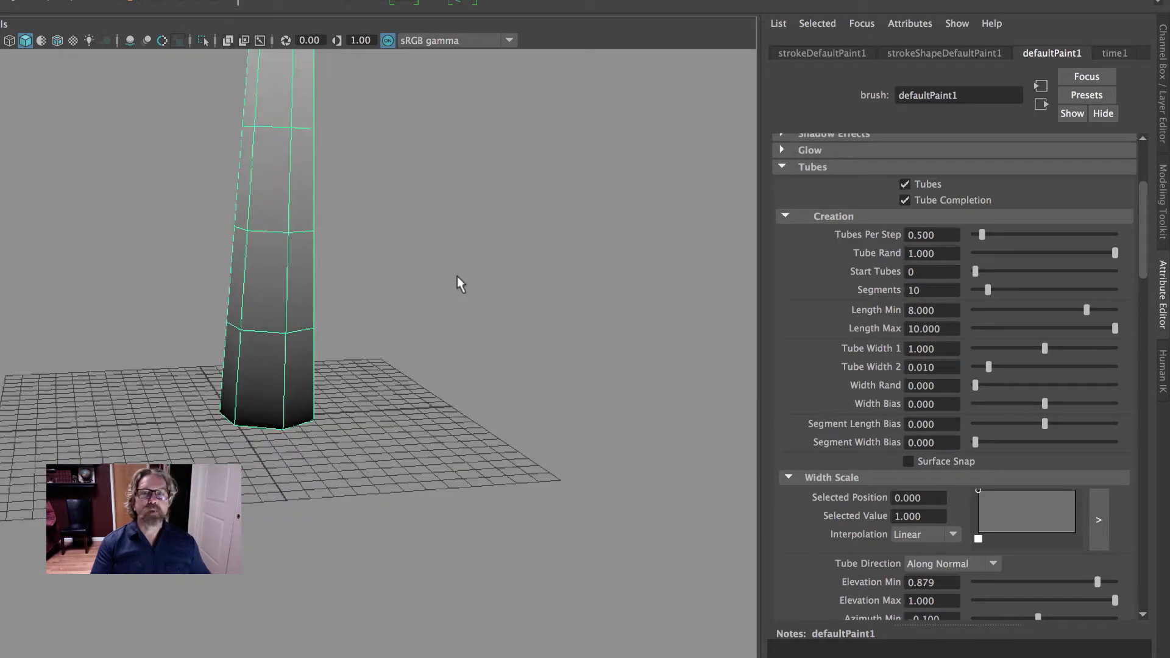
pyautogui.keyDown('alt'); pyautogui.moveTo(372, 256); pyautogui.dragTo(374, 410); pyautogui.keyUp('alt')
pyautogui.keyDown('alt'); pyautogui.moveTo(373, 410); pyautogui.dragTo(339, 517, button='middle'); pyautogui.keyUp('alt')
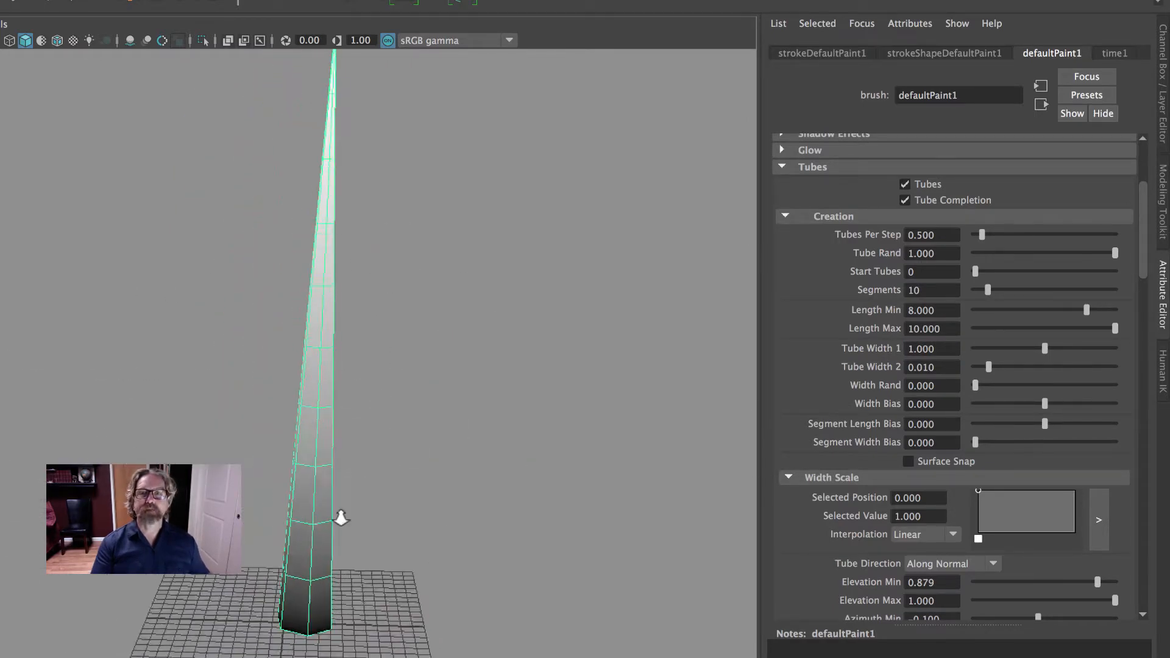
pyautogui.keyDown('alt'); pyautogui.moveTo(340, 518); pyautogui.dragTo(322, 448, button='right'); pyautogui.keyUp('alt')
pyautogui.keyDown('alt'); pyautogui.moveTo(322, 447); pyautogui.dragTo(350, 478, button='middle'); pyautogui.keyUp('alt')
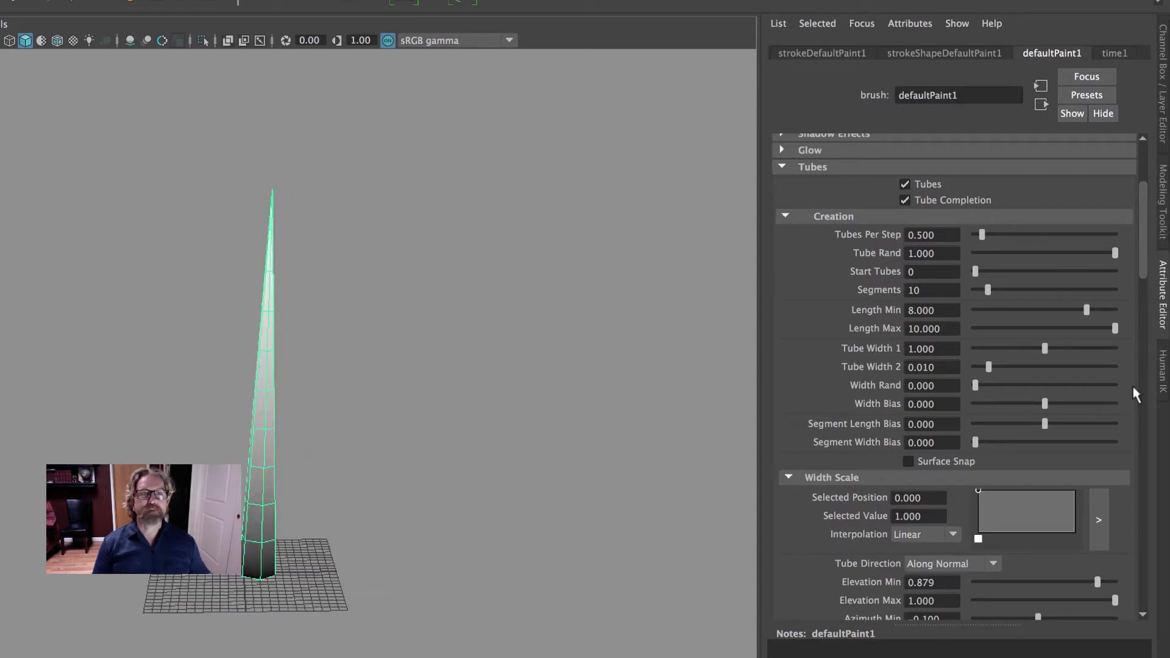
# Darken Color 2 in the brush's Tube Shading settings to black
pyautogui.scroll(5, 956, 261)
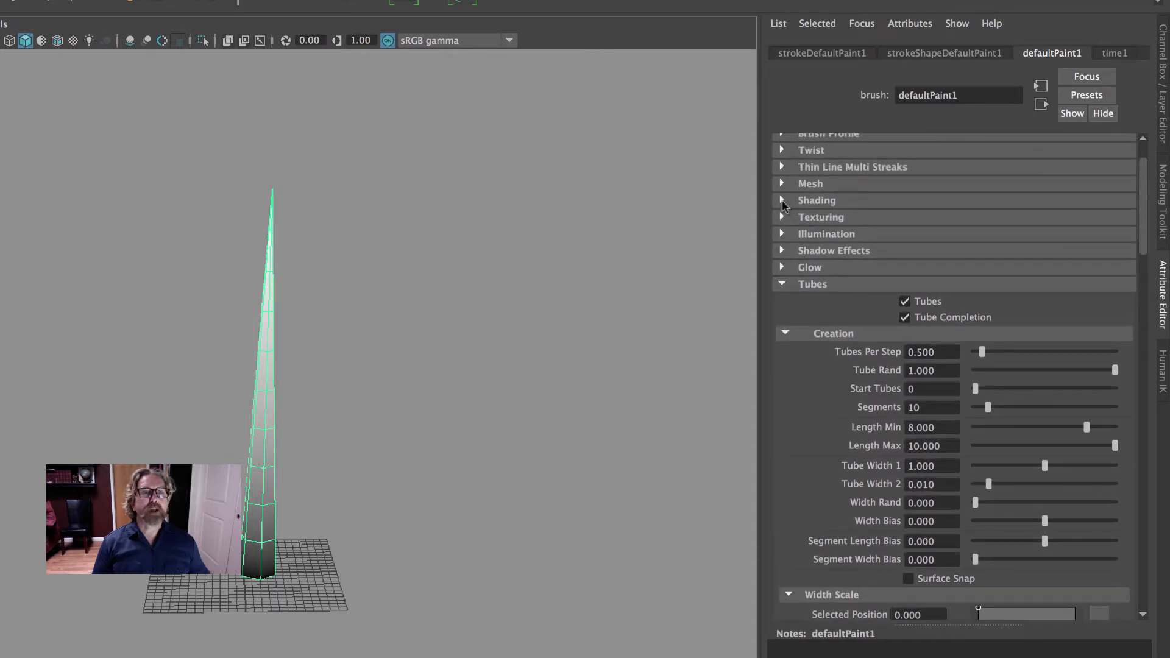
pyautogui.click(782, 200)
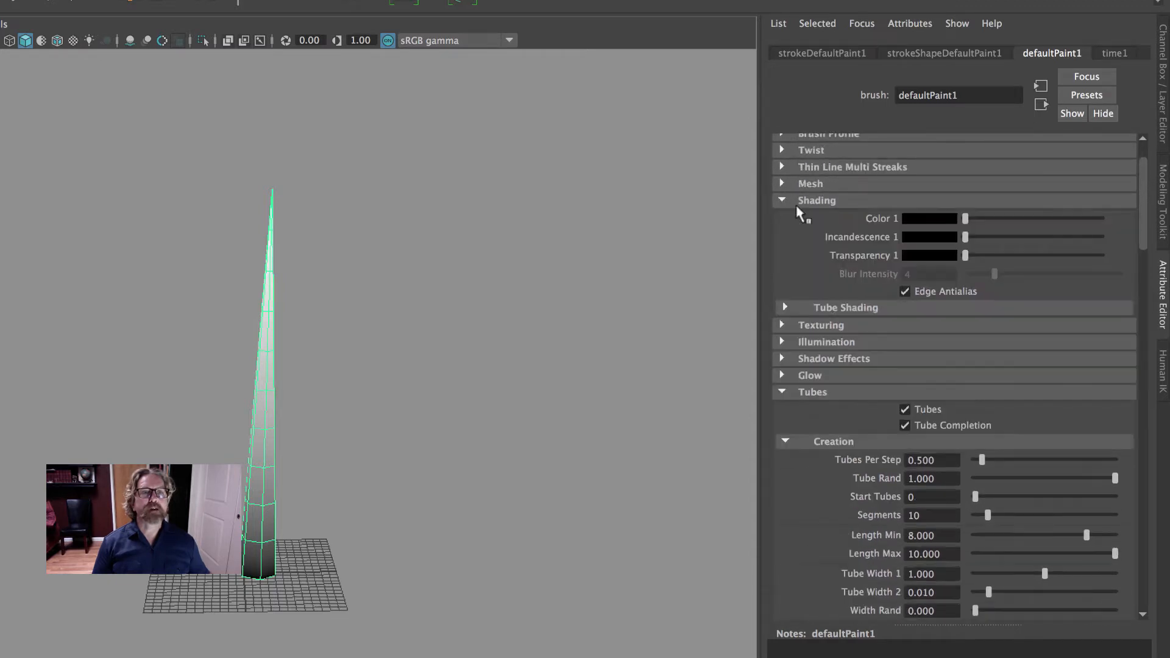
pyautogui.click(786, 308)
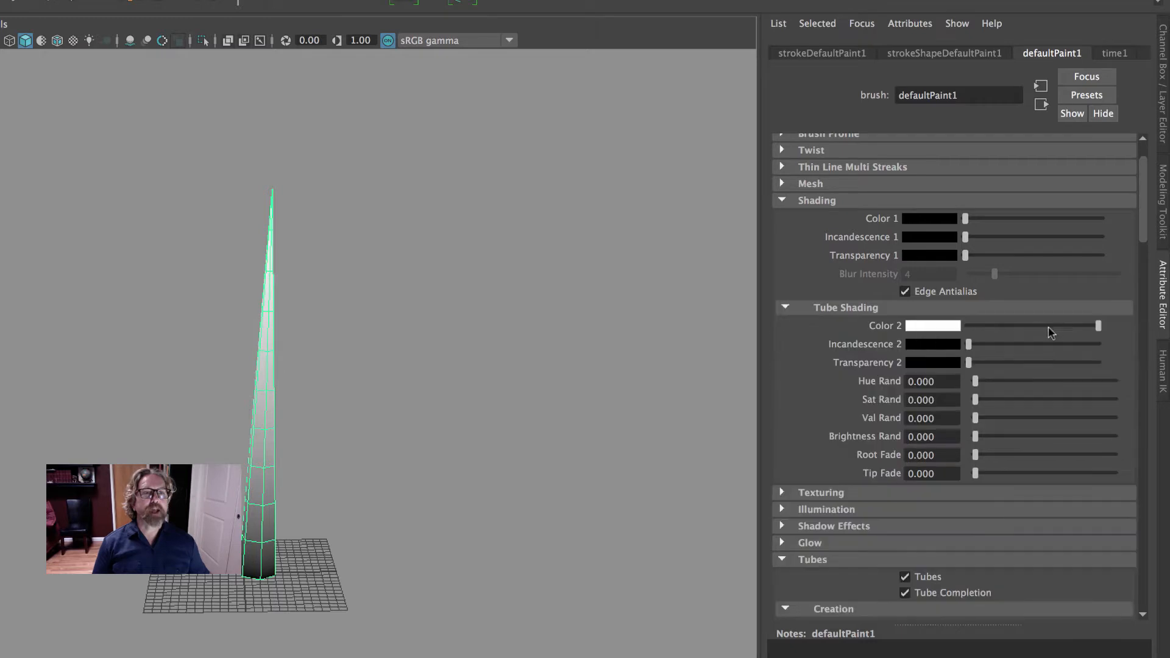
pyautogui.moveTo(1051, 332); pyautogui.dragTo(727, 320)
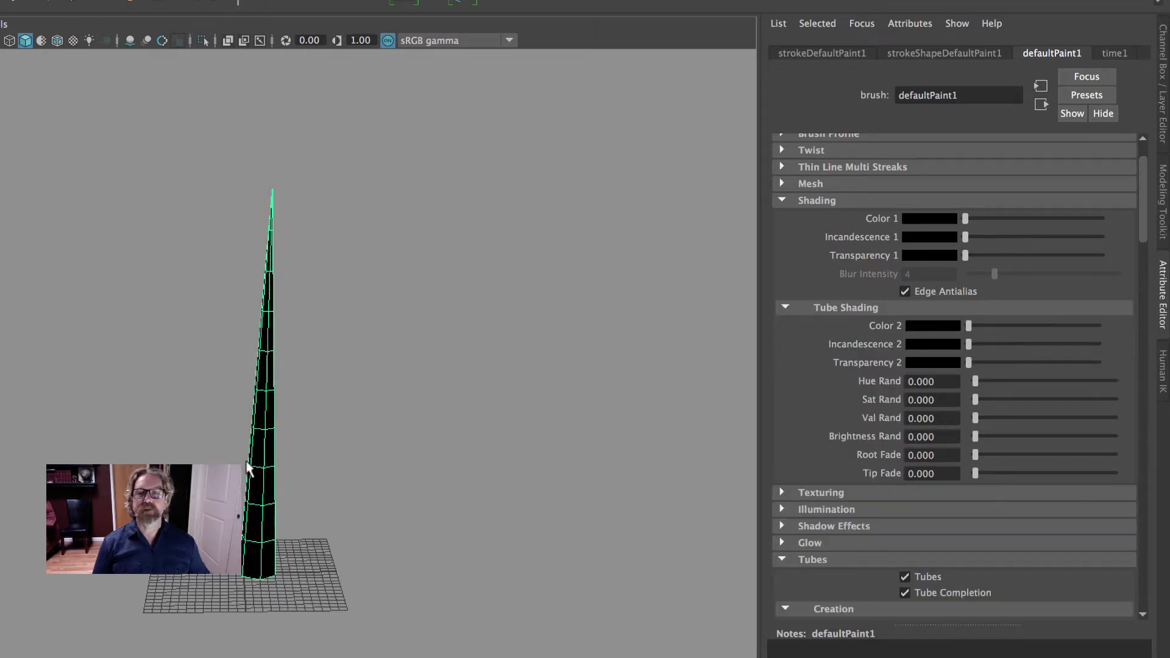
# In the tube's Displacement behavior settings, set Wiggle to 0.048 and Curl to 0.051
pyautogui.click(782, 200)
pyautogui.scroll(-15, 969, 390)
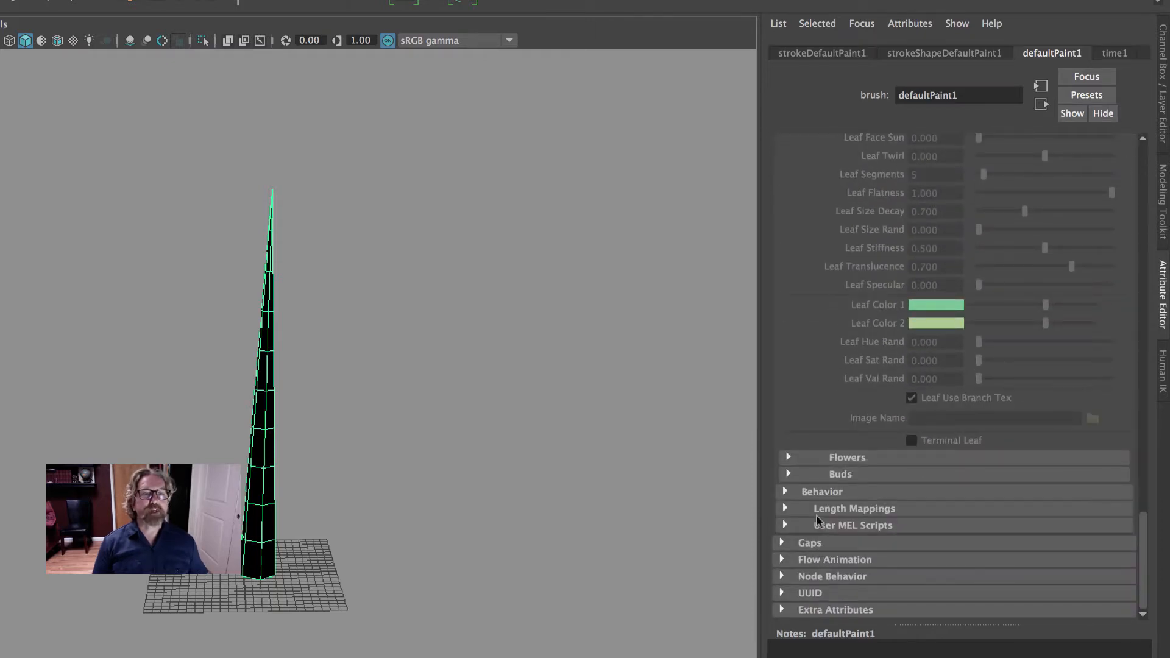
pyautogui.click(786, 492)
pyautogui.scroll(-3, 792, 463)
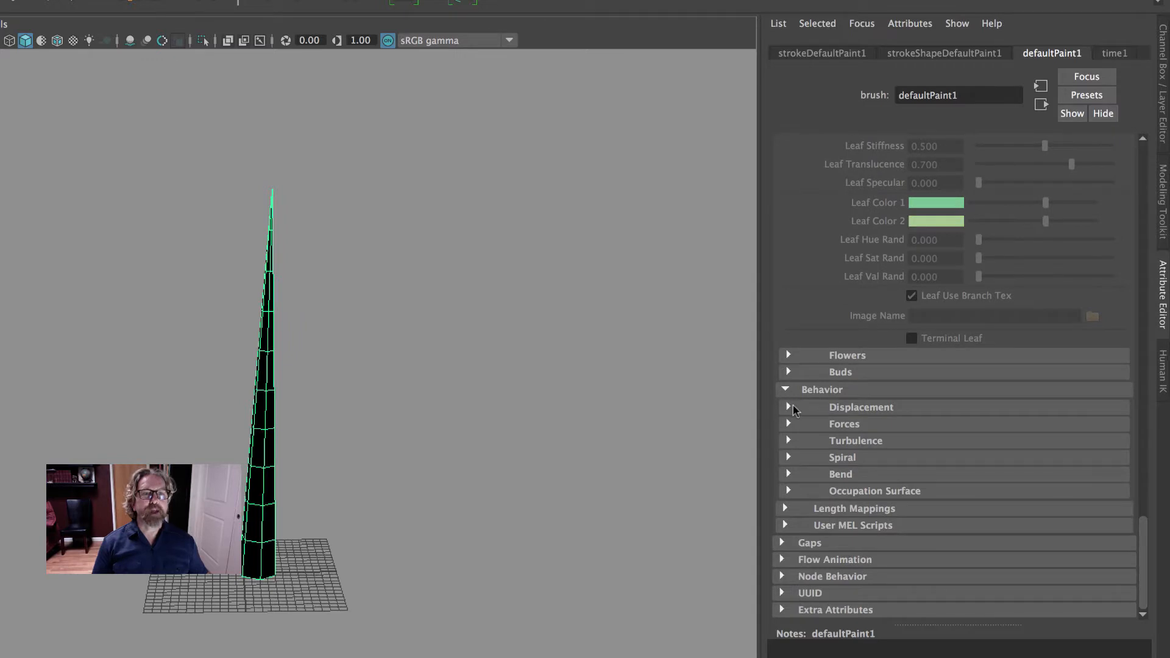
pyautogui.click(786, 405)
pyautogui.keyDown('alt'); pyautogui.moveTo(444, 382); pyautogui.dragTo(567, 373); pyautogui.keyUp('alt')
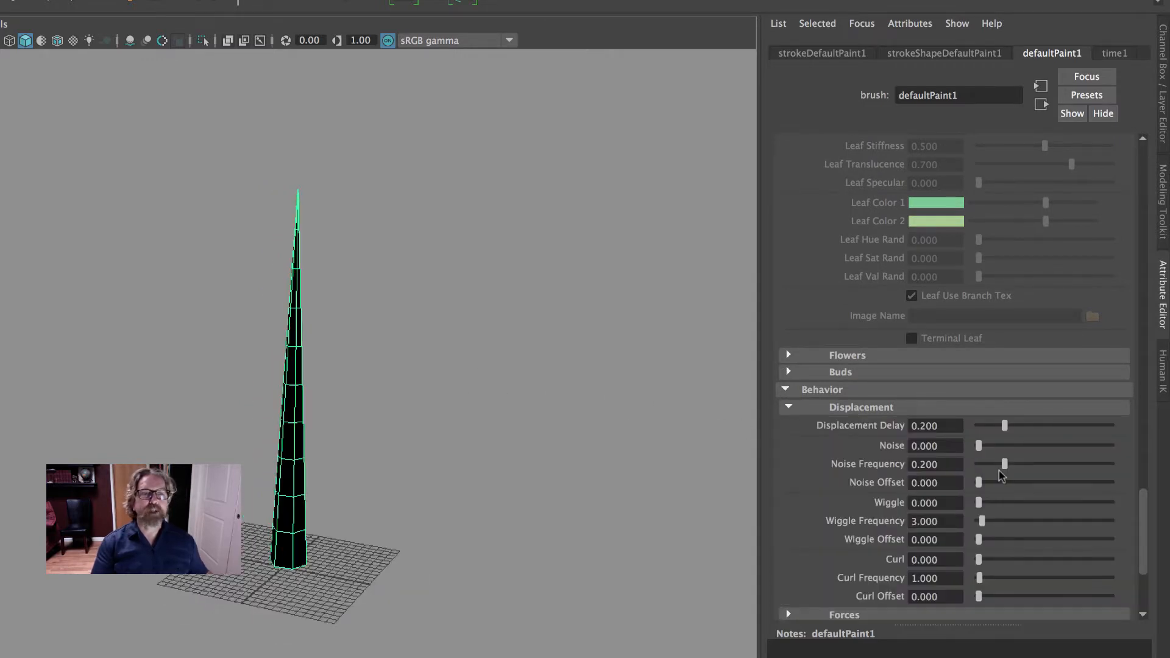
pyautogui.moveTo(979, 503); pyautogui.dragTo(991, 503)
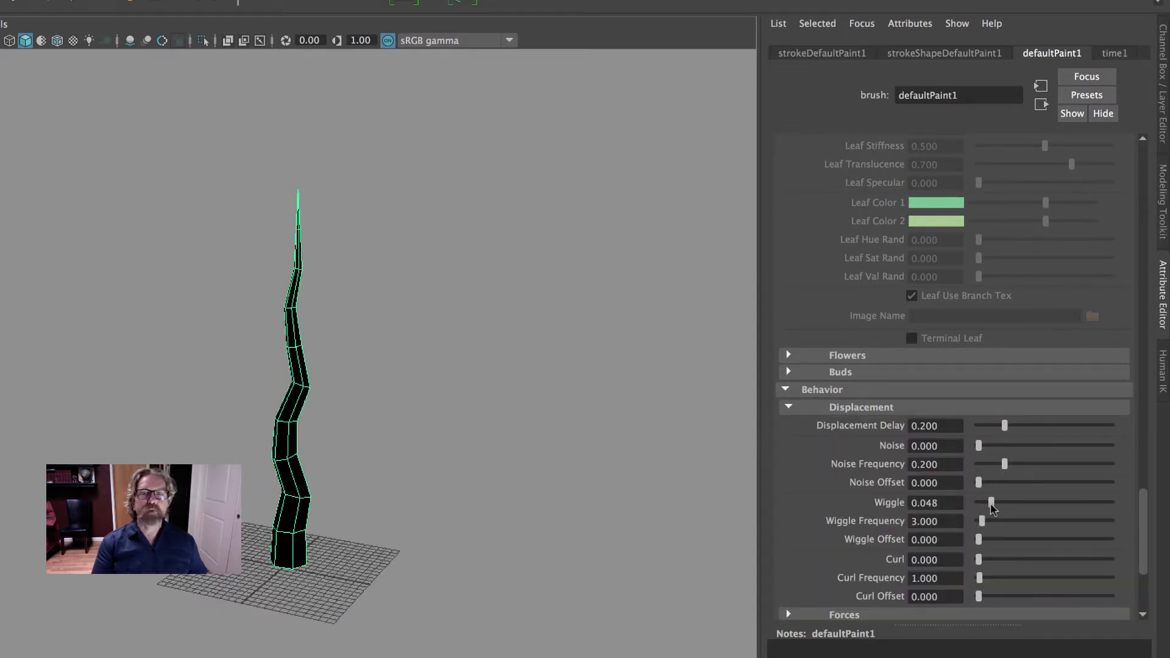
pyautogui.moveTo(975, 560); pyautogui.dragTo(992, 561)
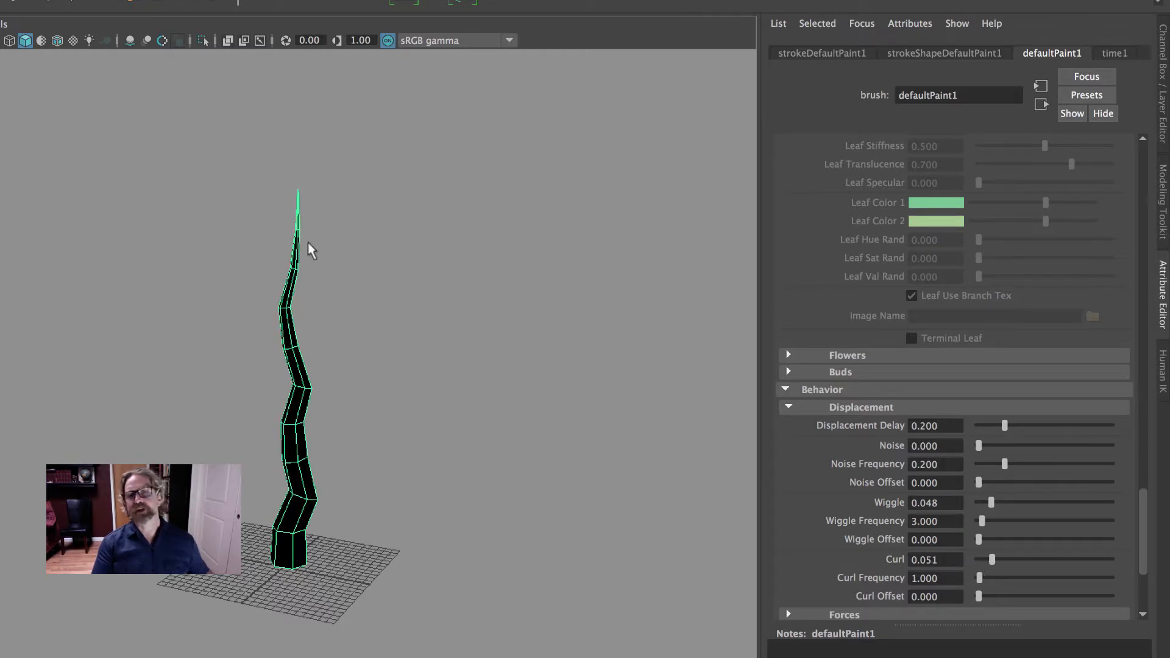
# Set the tube's creation Segments to 20 so its curves look smoother
pyautogui.scroll(10, 948, 378)
pyautogui.scroll(10, 947, 383)
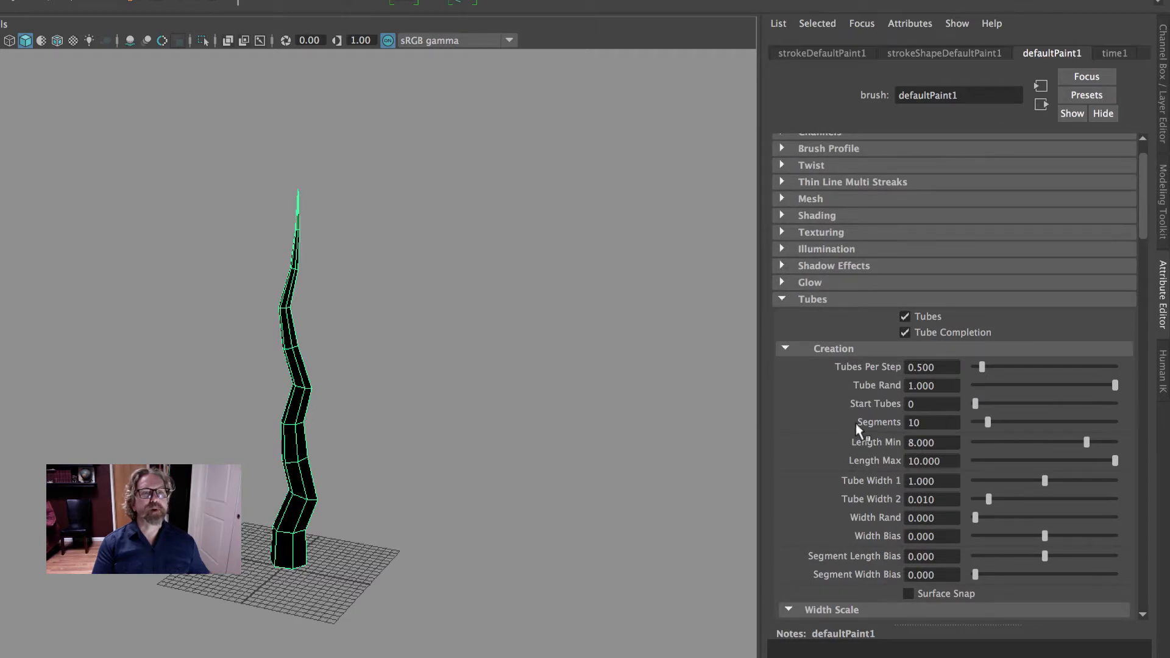
pyautogui.moveTo(928, 423); pyautogui.dragTo(861, 431)
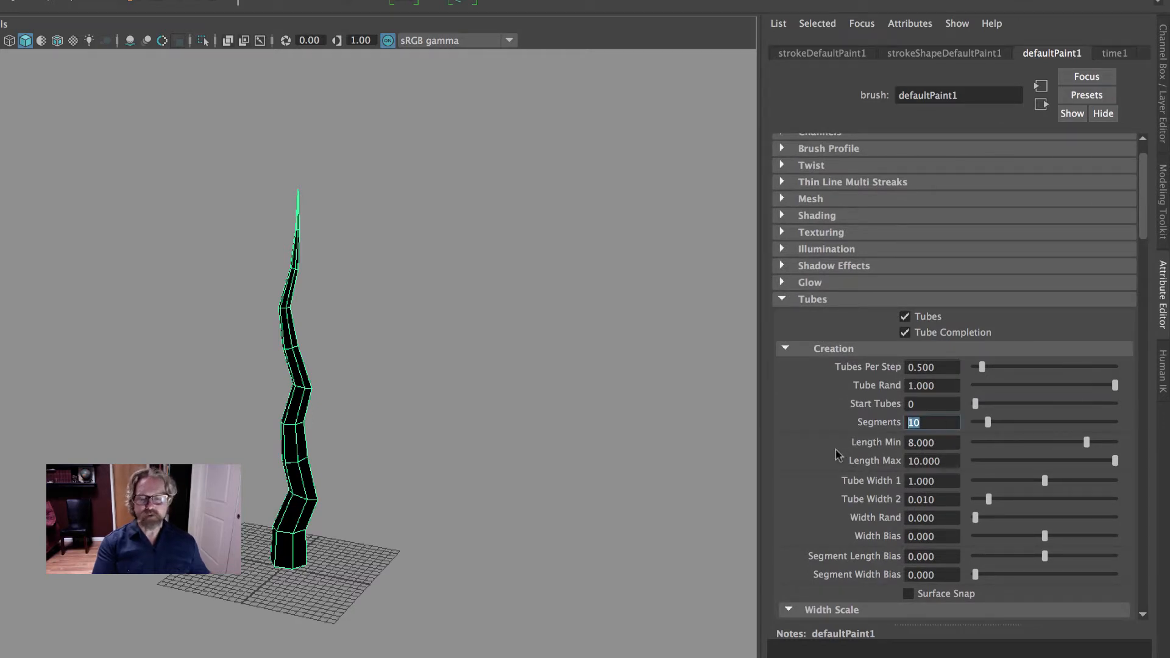
pyautogui.write('20')
pyautogui.press('Return')
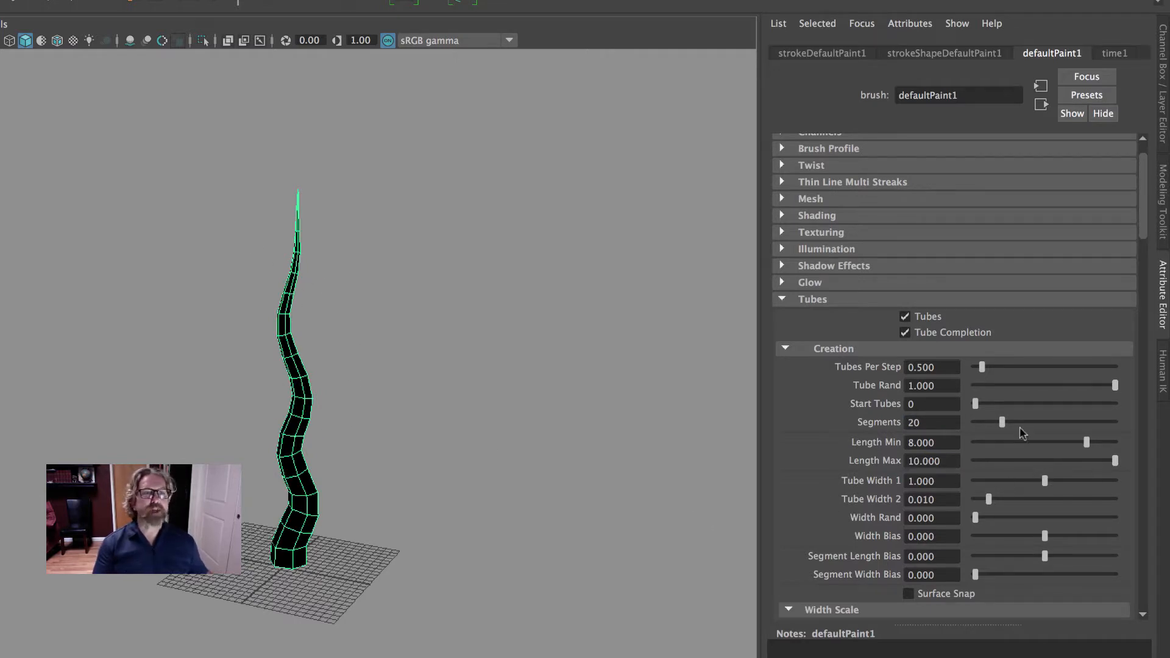
# Try a Segments value of 25 on the tube, and return it to 20
pyautogui.moveTo(926, 423); pyautogui.dragTo(876, 423)
pyautogui.write('25')
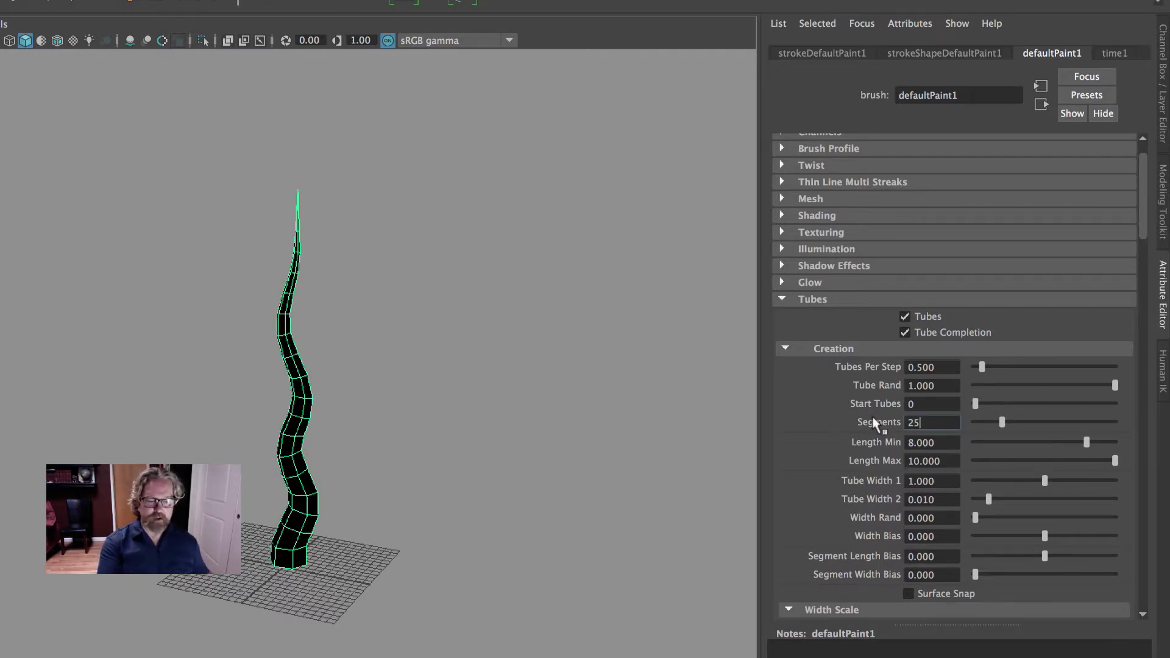
pyautogui.press('Return')
pyautogui.moveTo(936, 422); pyautogui.dragTo(872, 419)
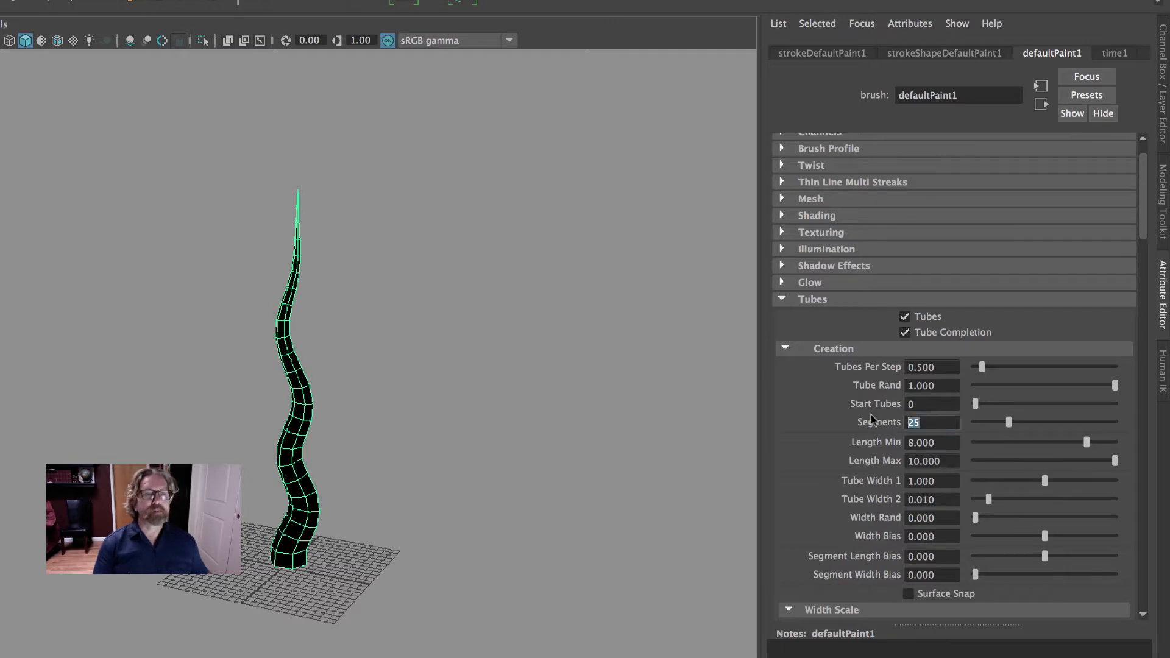
pyautogui.write('20')
pyautogui.press('Return')
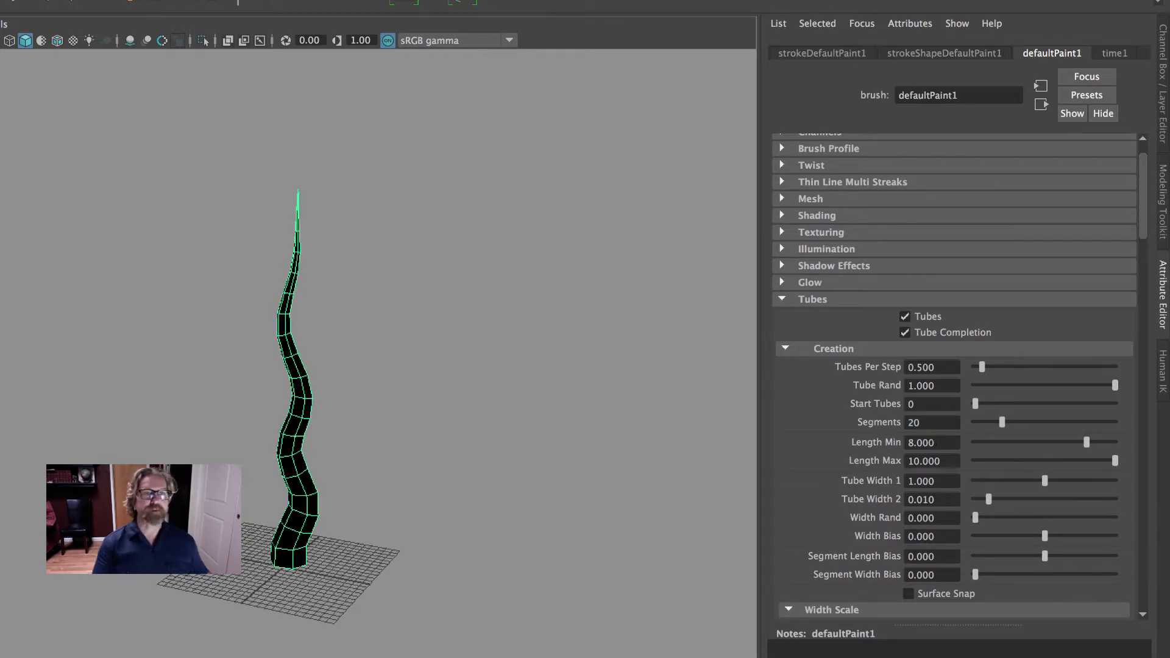
# Set Bend to 0.191 in the tube's Bend behavior settings so the trunk leans over
pyautogui.scroll(-20, 1022, 454)
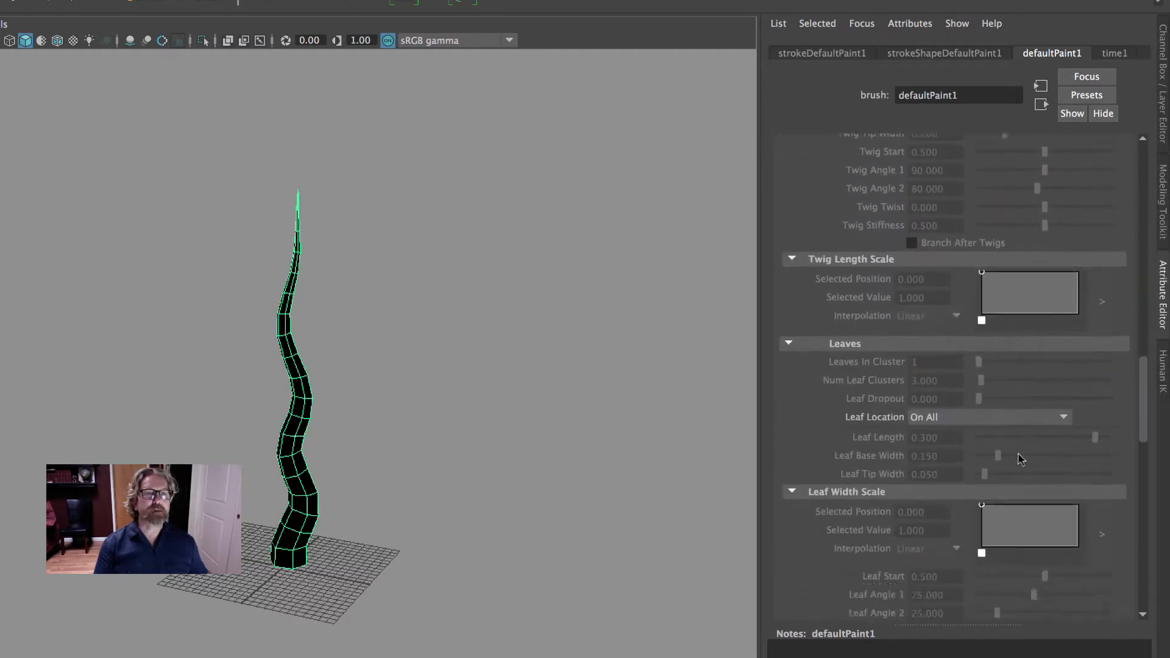
pyautogui.scroll(-15, 1023, 456)
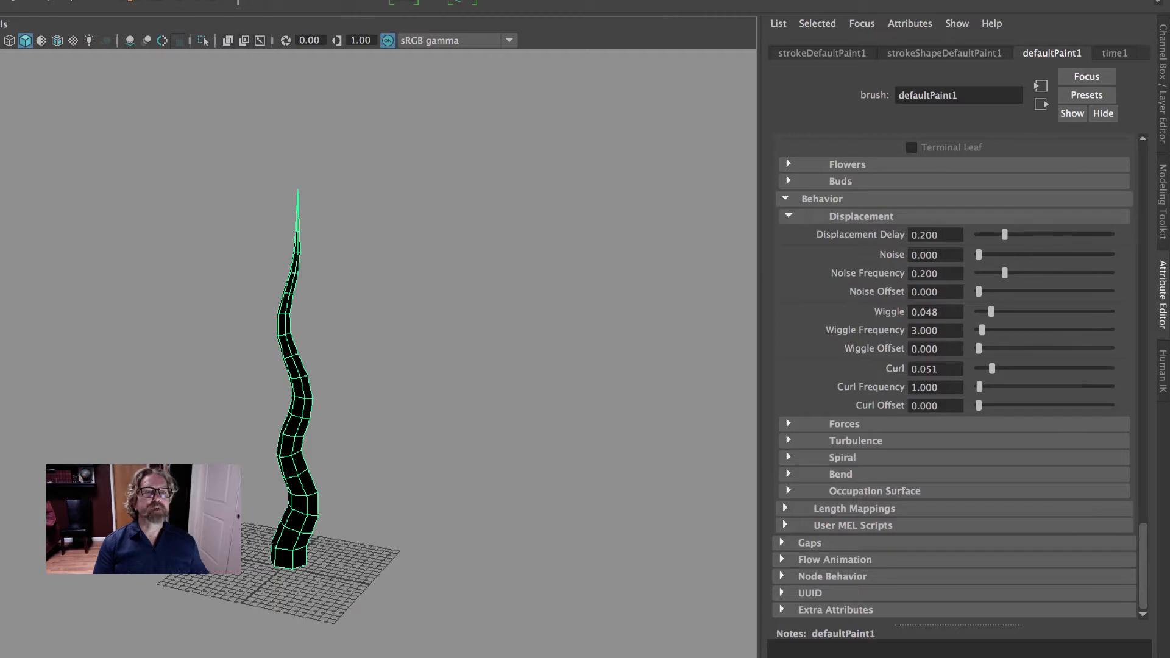
pyautogui.click(789, 474)
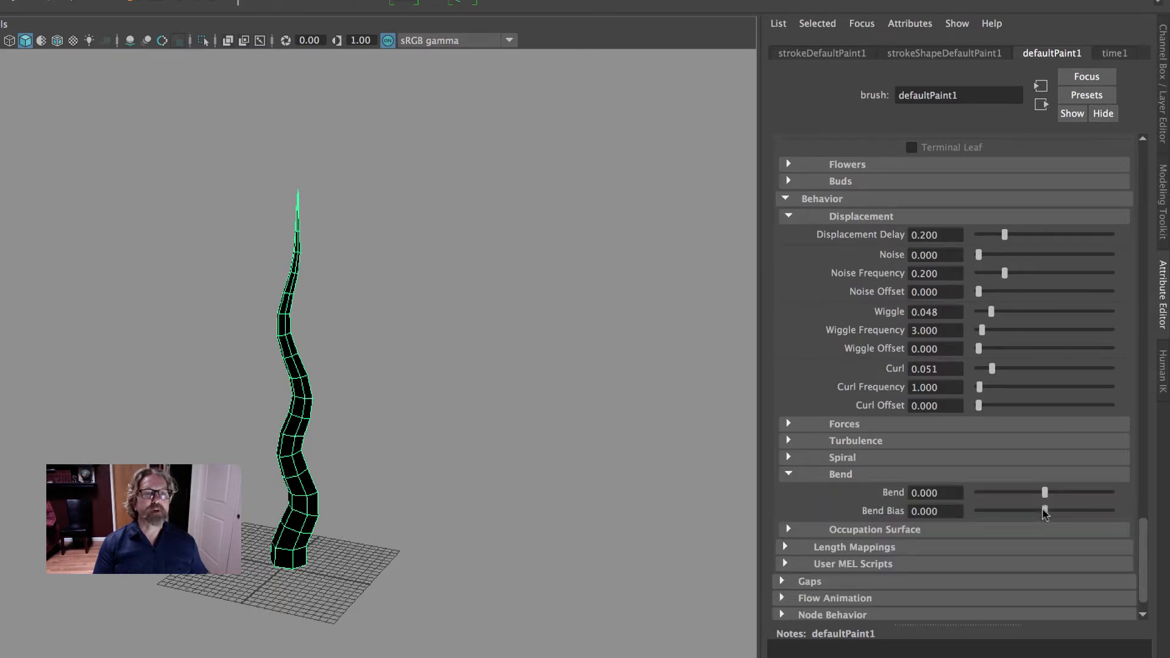
pyautogui.moveTo(1045, 492); pyautogui.dragTo(1046, 494)
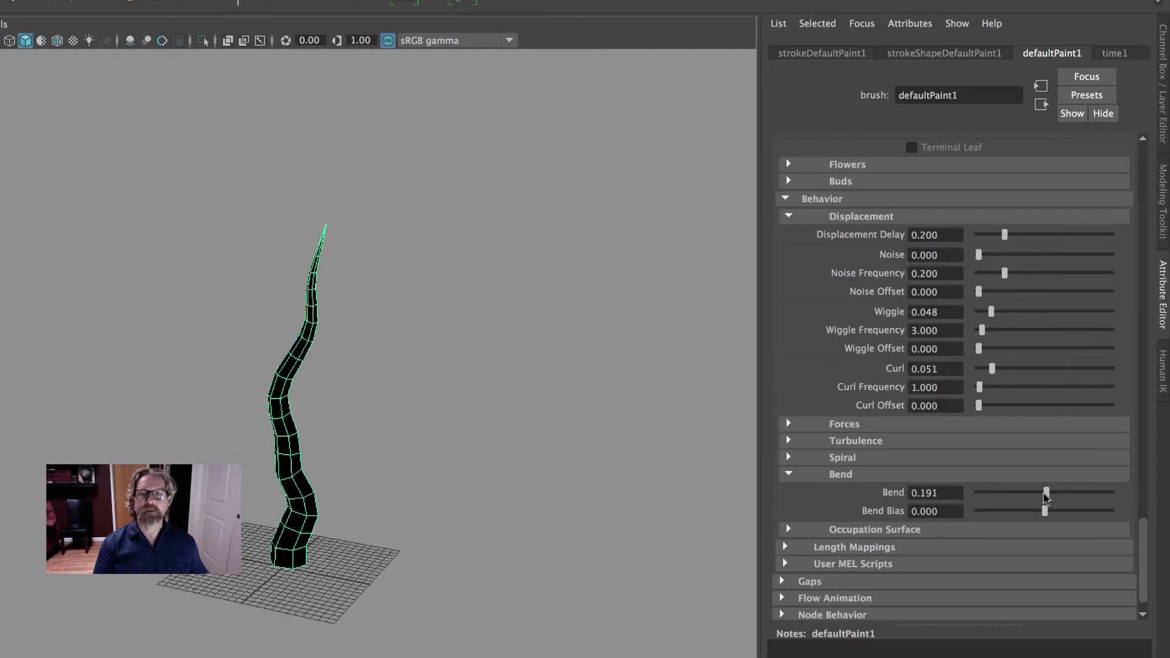
pyautogui.moveTo(473, 381)
pyautogui.keyDown('alt'); pyautogui.mouseDown()
pyautogui.moveTo(595, 381)
pyautogui.moveTo(491, 386)
pyautogui.mouseUp(); pyautogui.keyUp('alt')
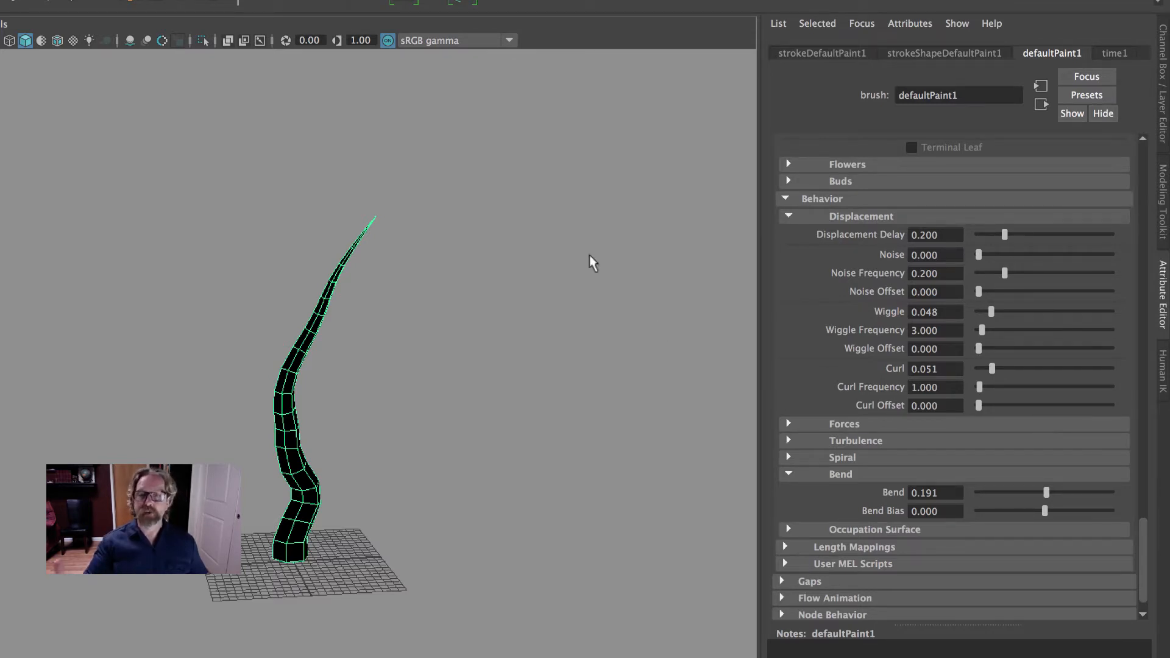
# Collapse the Displacement and Bend settings, and enable Branches in the brush's Growth options
pyautogui.scroll(5, 1042, 365)
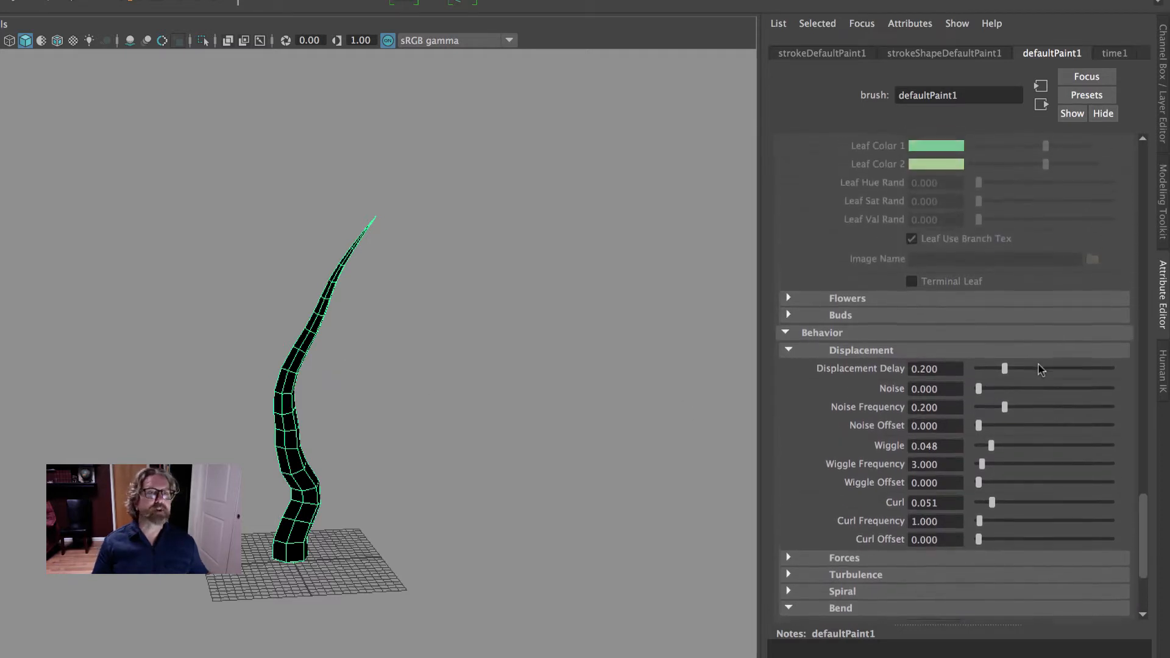
pyautogui.click(799, 369)
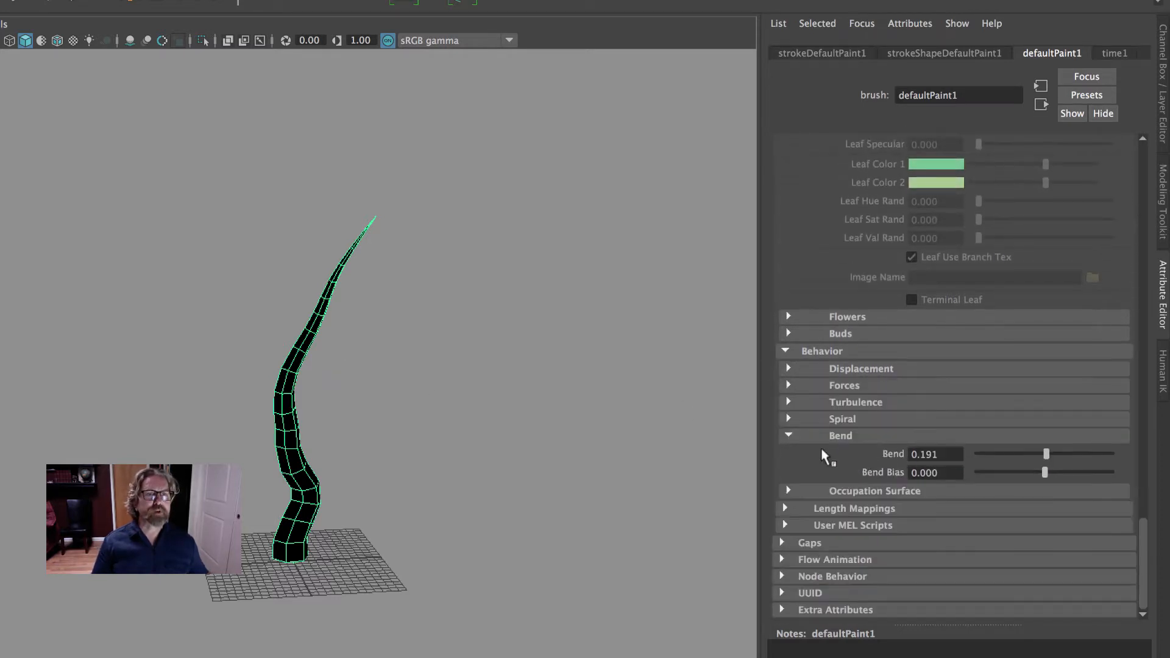
pyautogui.click(790, 435)
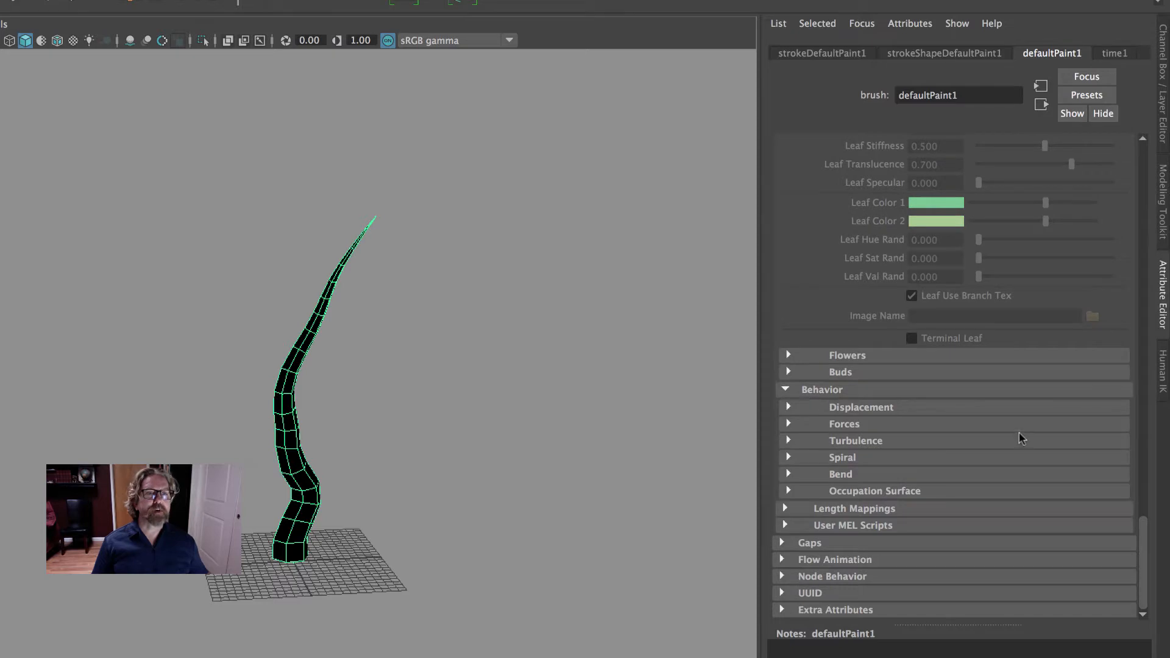
pyautogui.scroll(10, 1019, 438)
pyautogui.scroll(10, 1022, 440)
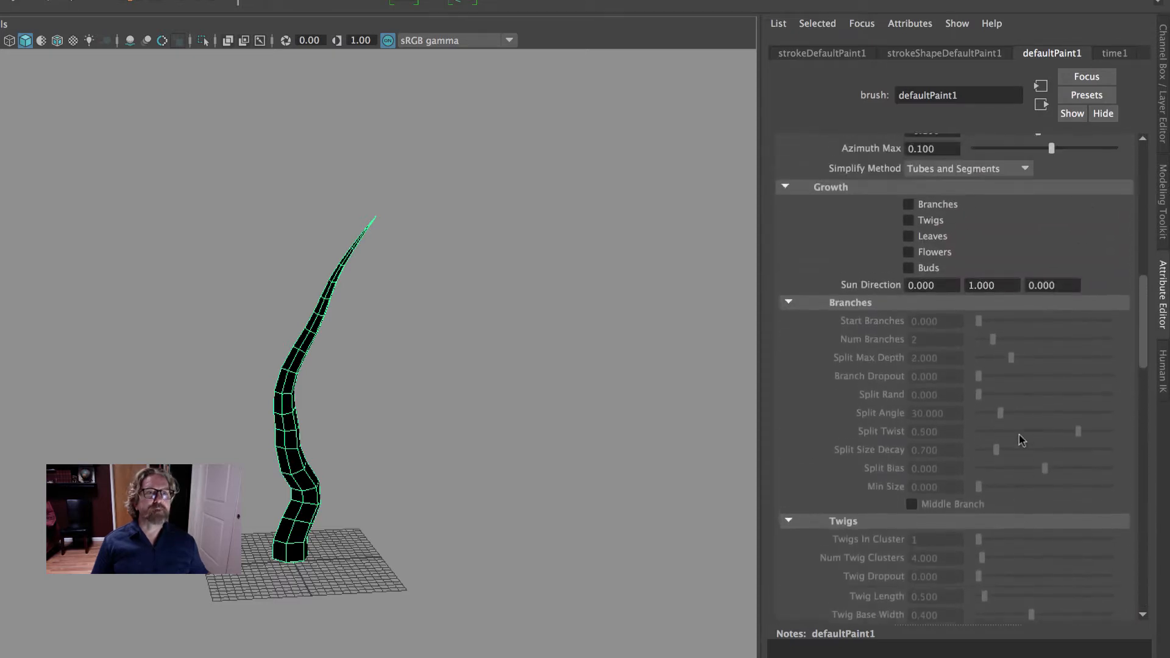
pyautogui.click(908, 408)
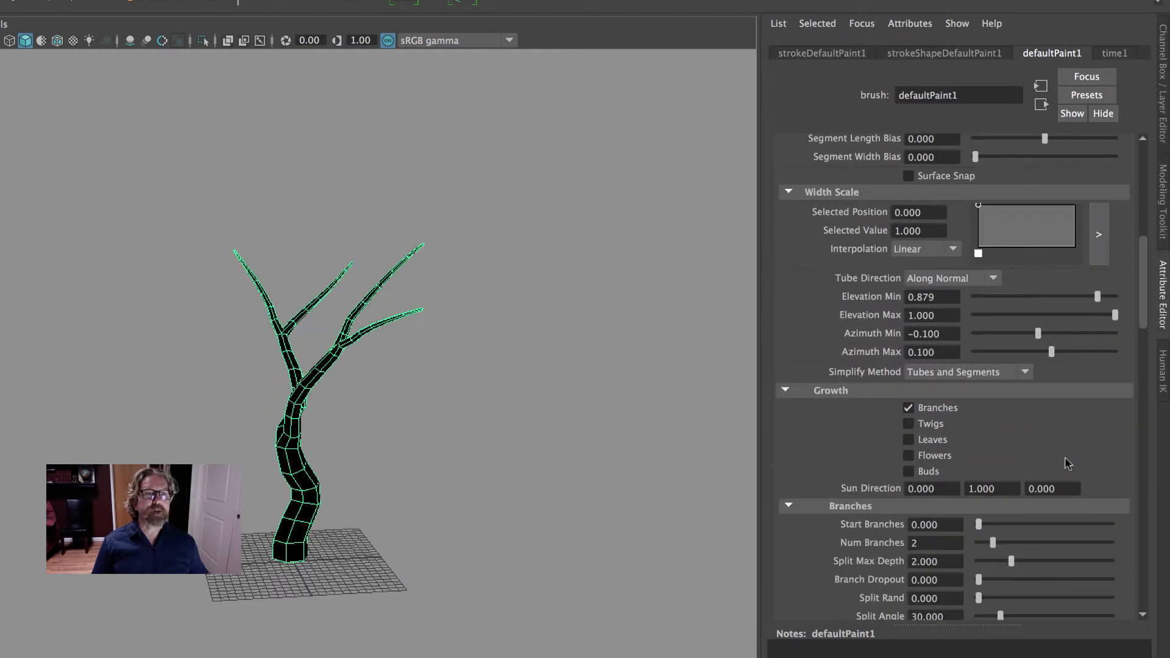
# Set Num Branches to 3 so each split produces more branches
pyautogui.scroll(-5, 1068, 506)
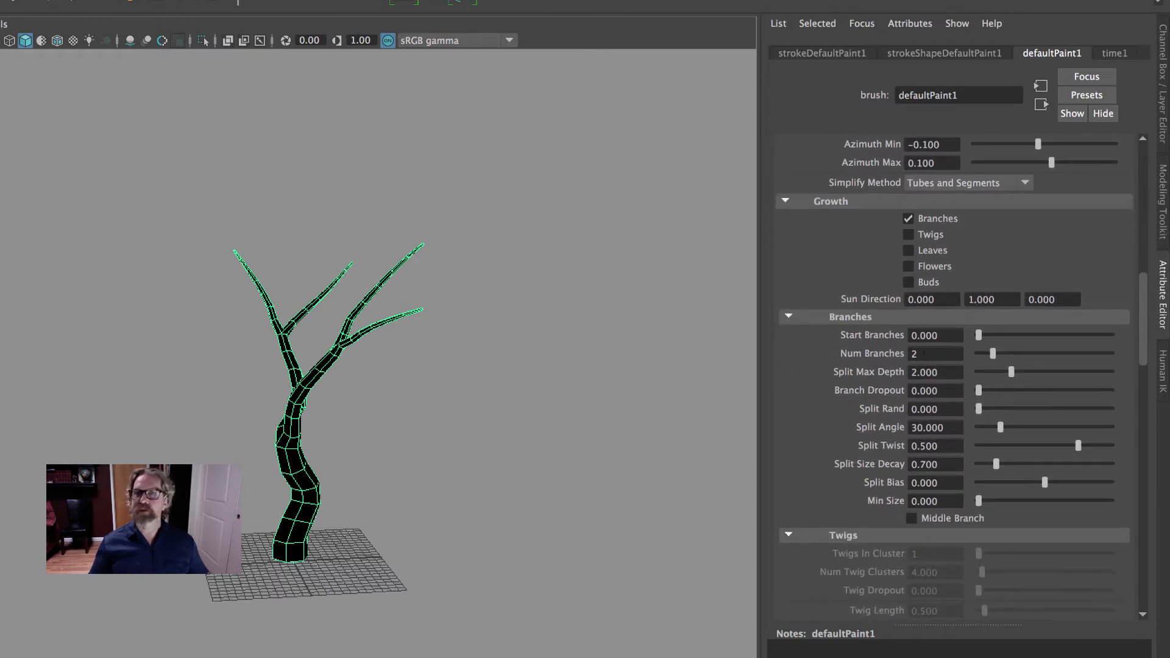
pyautogui.doubleClick(923, 352)
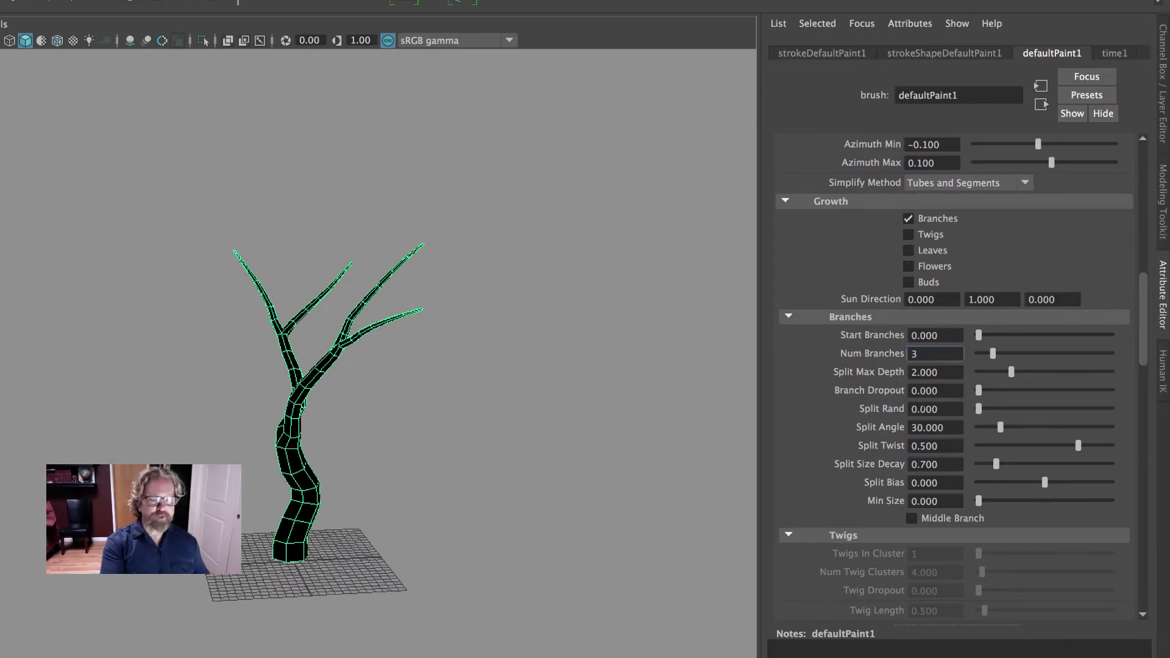
pyautogui.press('Return')
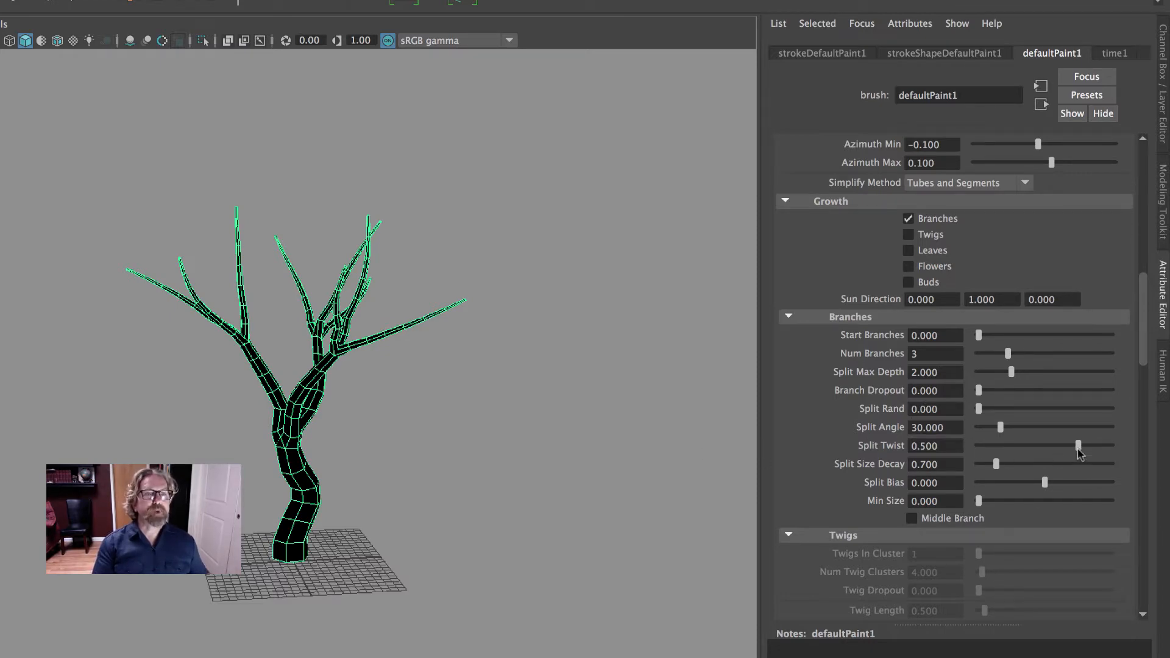
# Reduce the branches' Split Twist to 0.350 and raise Split Max Depth to 2.191
pyautogui.moveTo(1078, 445); pyautogui.dragTo(1068, 451)
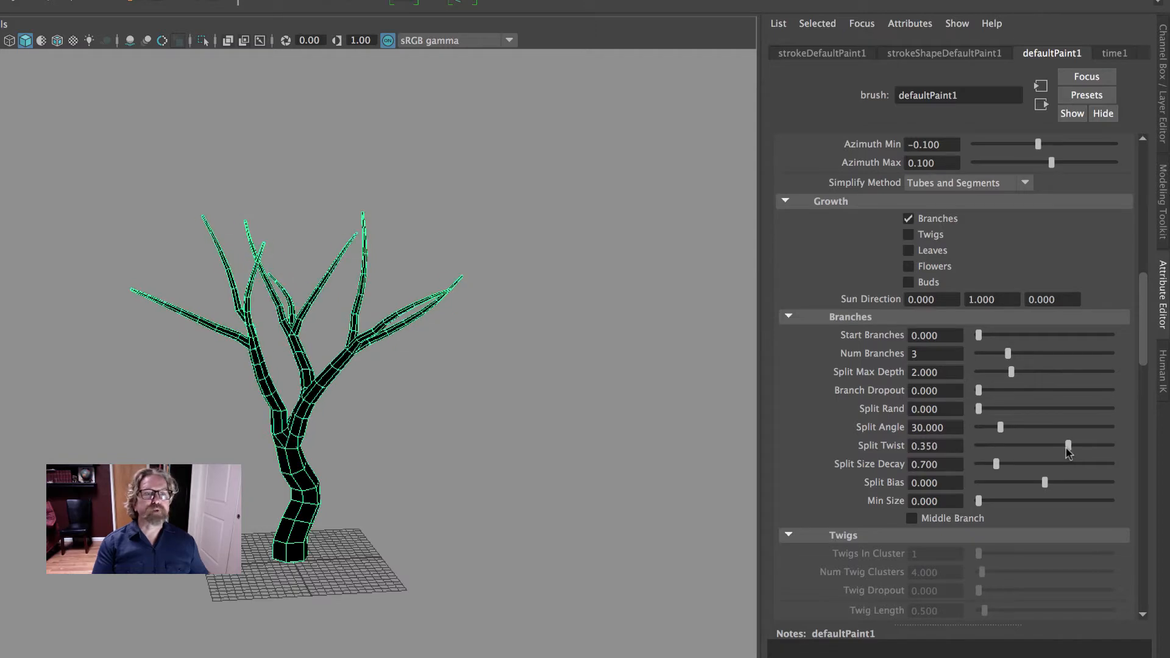
pyautogui.moveTo(1011, 371); pyautogui.dragTo(1017, 376)
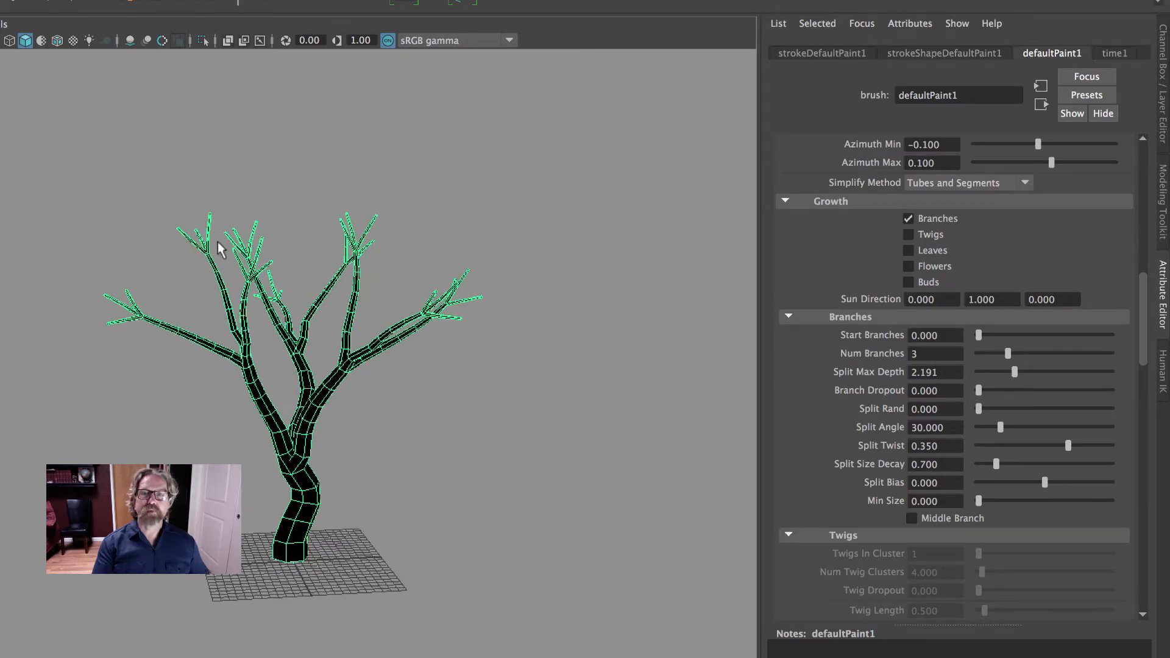
pyautogui.keyDown('alt'); pyautogui.moveTo(177, 247); pyautogui.dragTo(240, 266); pyautogui.keyUp('alt')
pyautogui.scroll(5, 240, 266)
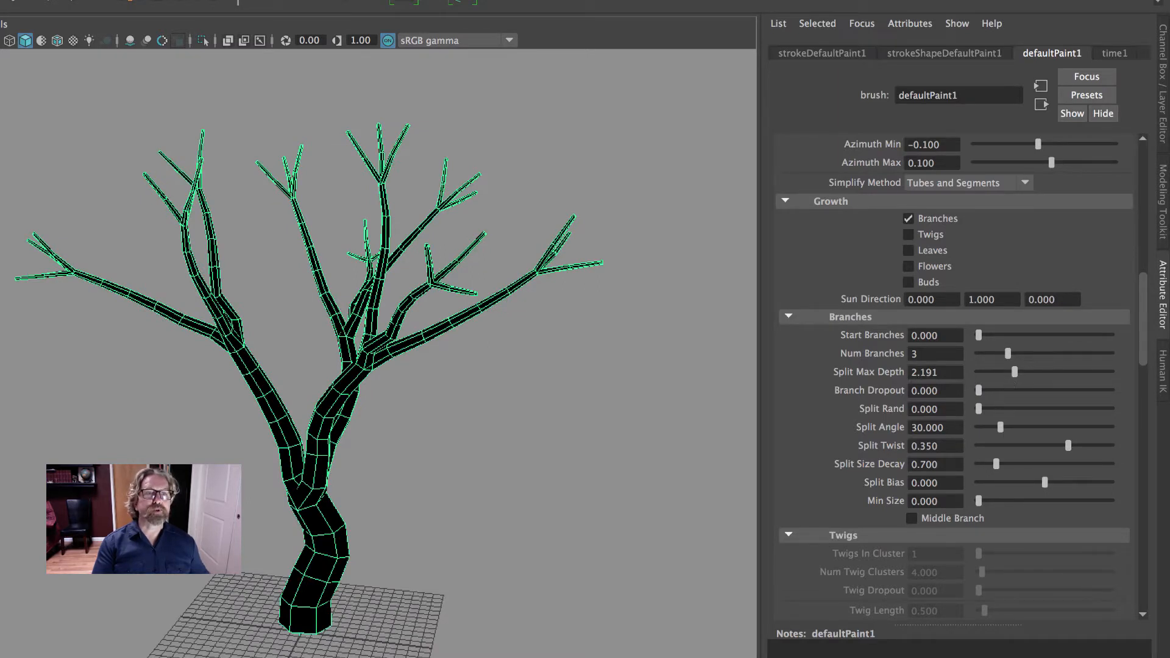
# Set the branches' Split Rand to 0.108 and Split Angle to 28.662, keeping Split Size Decay at 0.700
pyautogui.moveTo(981, 398)
pyautogui.mouseDown()
pyautogui.moveTo(996, 393)
pyautogui.moveTo(974, 395)
pyautogui.mouseUp()
pyautogui.scroll(-3, 1030, 428)
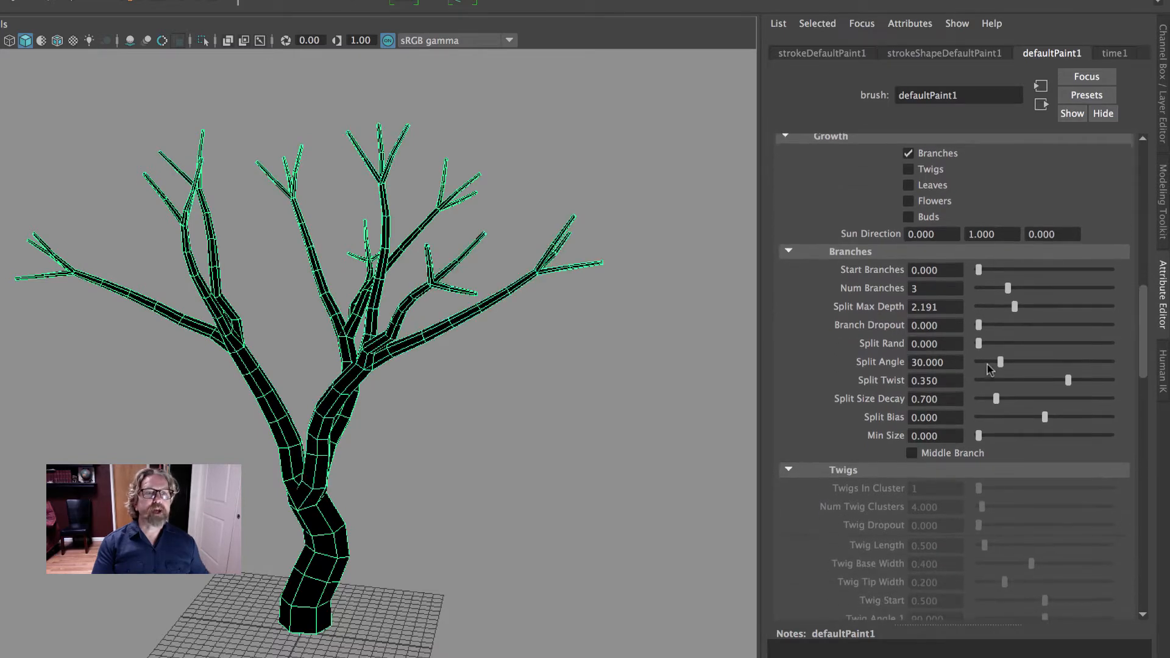
pyautogui.moveTo(979, 343); pyautogui.dragTo(993, 346)
pyautogui.keyDown('alt'); pyautogui.moveTo(564, 404); pyautogui.dragTo(769, 420); pyautogui.keyUp('alt')
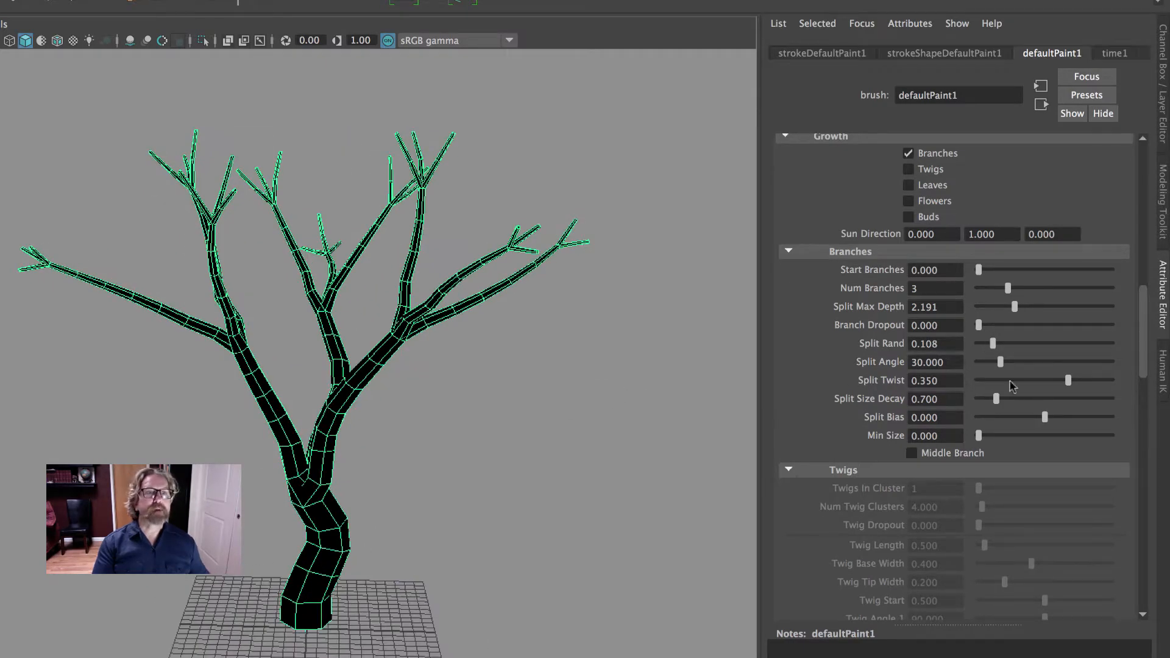
pyautogui.moveTo(1004, 368)
pyautogui.mouseDown()
pyautogui.moveTo(990, 368)
pyautogui.moveTo(1016, 368)
pyautogui.moveTo(1001, 364)
pyautogui.mouseUp()
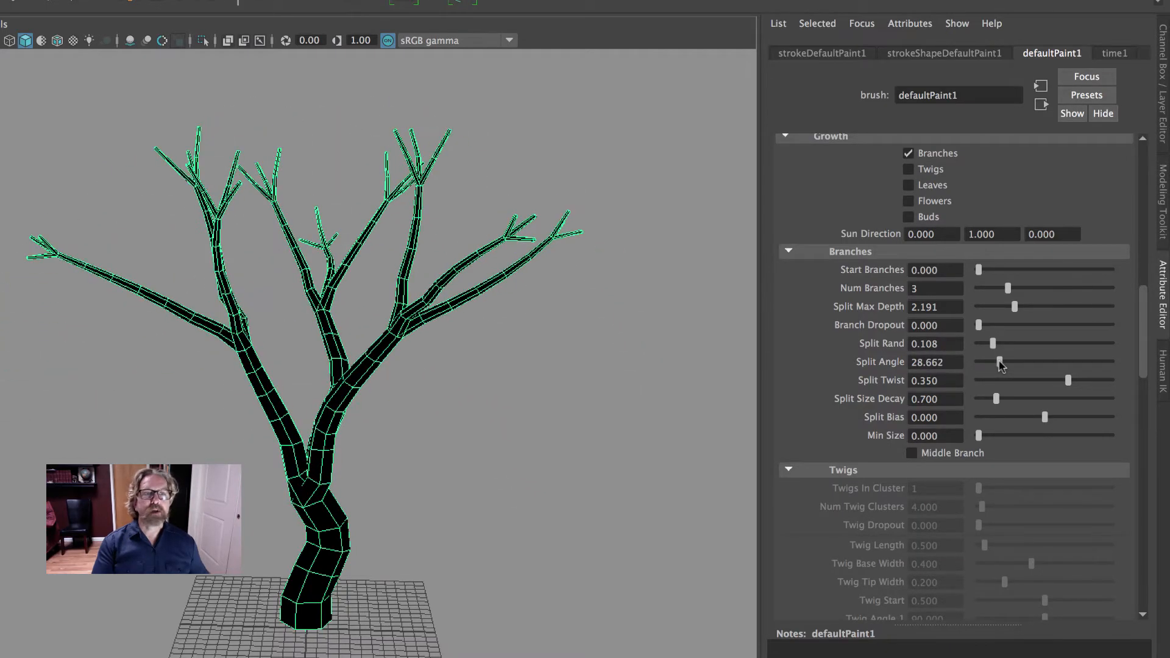
pyautogui.scroll(-5, 1034, 414)
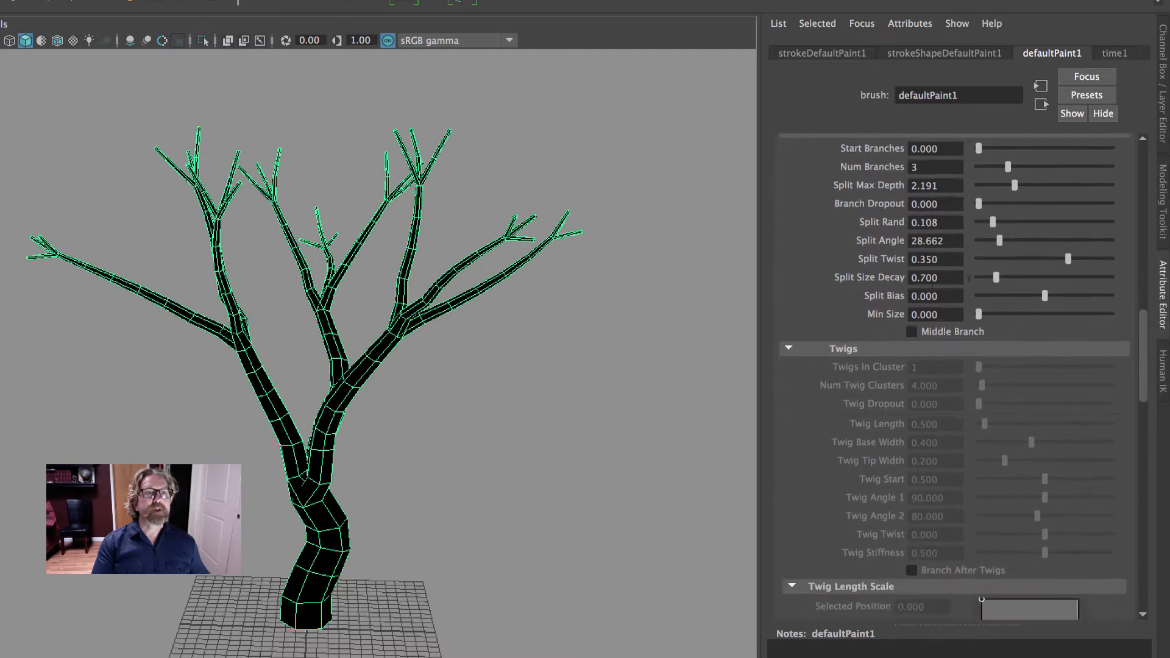
pyautogui.moveTo(995, 277); pyautogui.dragTo(994, 276)
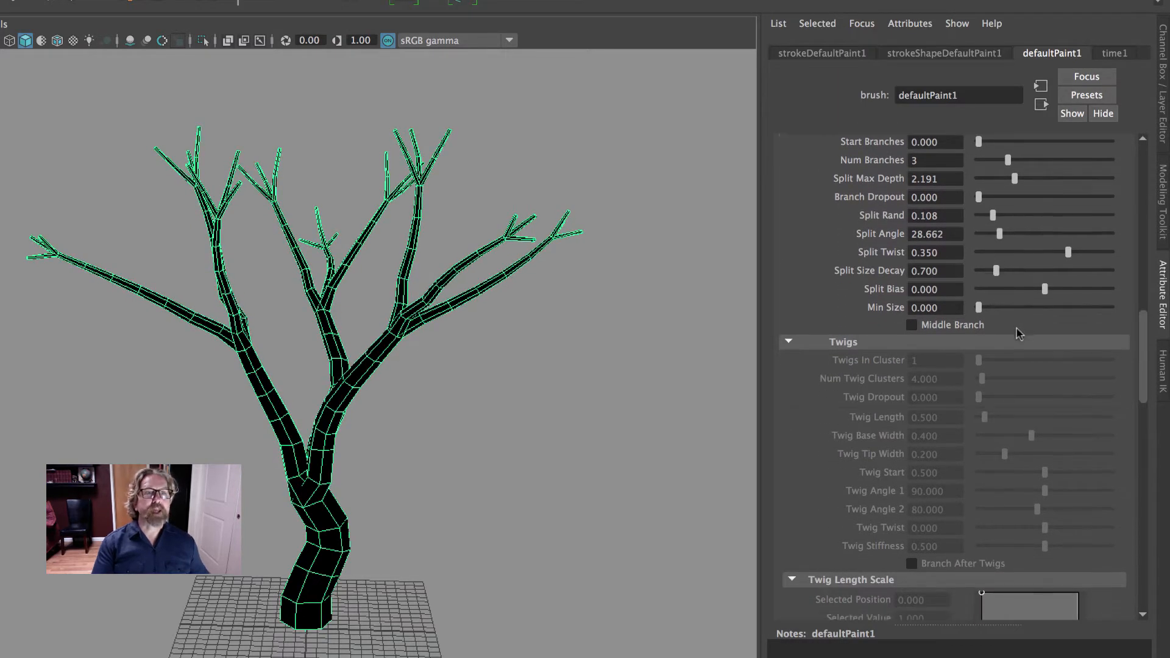
# Enable Twigs in the Growth options and bring up the Twigs settings
pyautogui.scroll(10, 1019, 332)
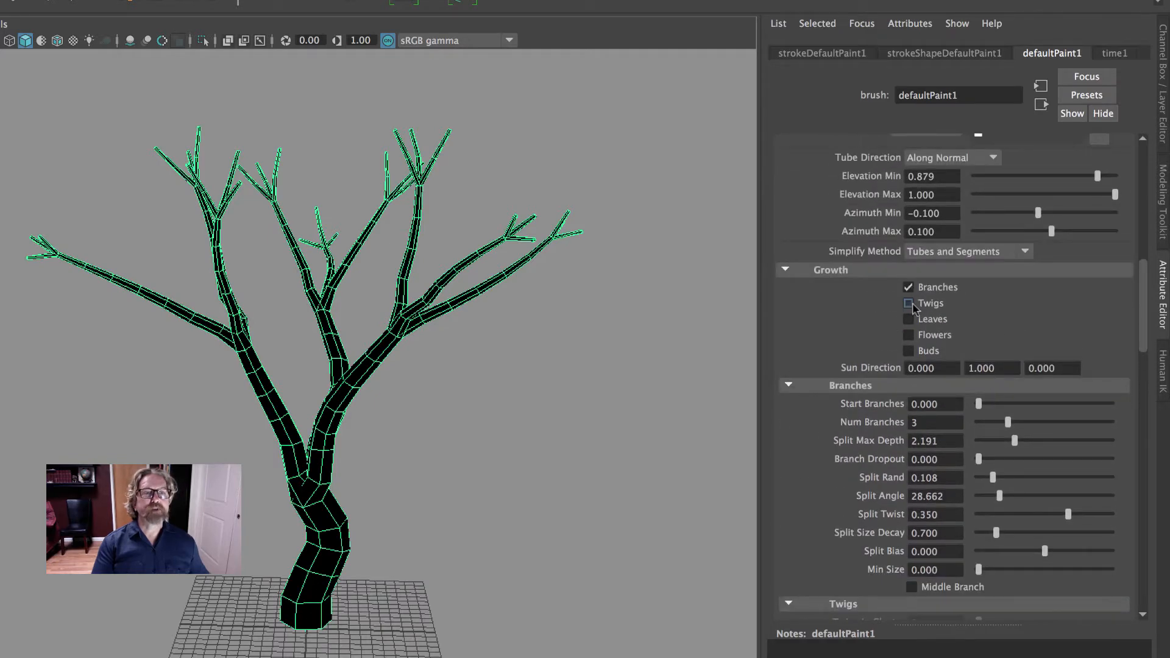
pyautogui.scroll(-12, 1004, 400)
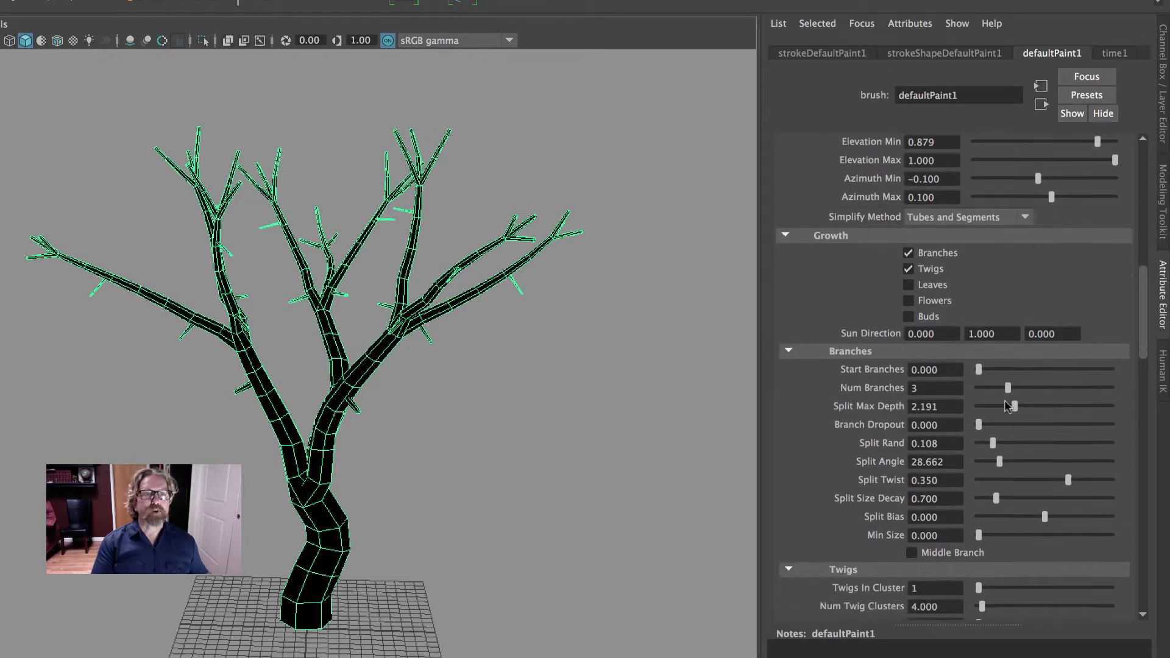
pyautogui.scroll(-5, 468, 379)
pyautogui.scroll(4, 497, 365)
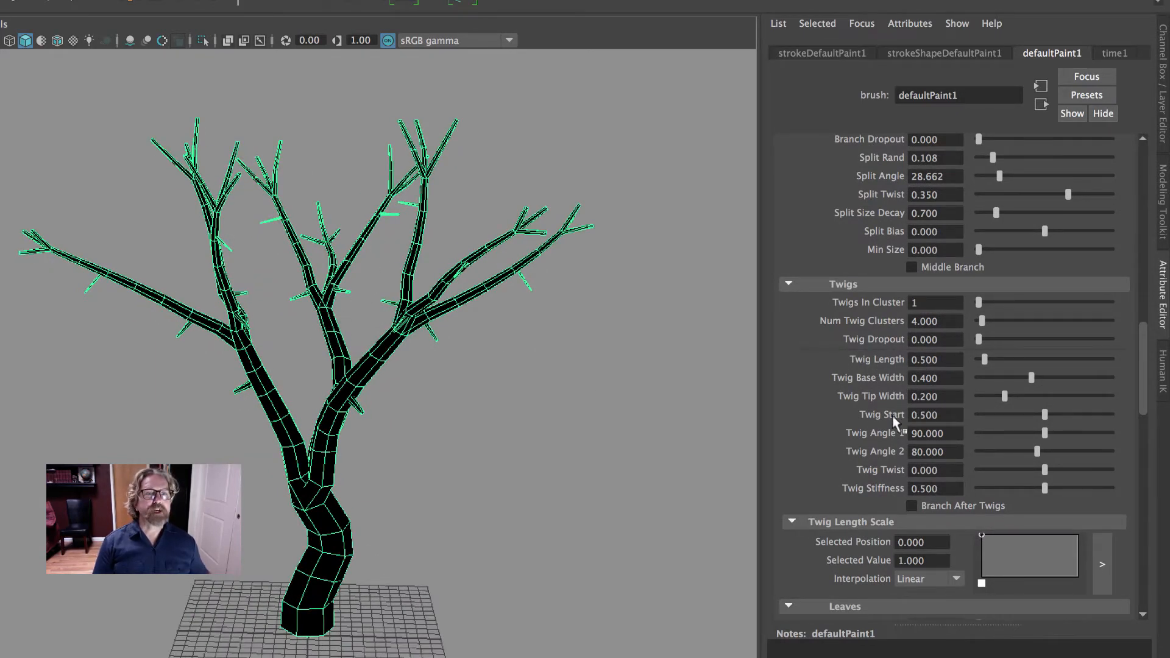
# Set Twig Start to 0.809, Twig Angle 1 to 26.369, Twig Angle 2 to 34.395, Twig Dropout to 0.019 and Twig Length to 0.510
pyautogui.moveTo(1045, 415); pyautogui.dragTo(1086, 421)
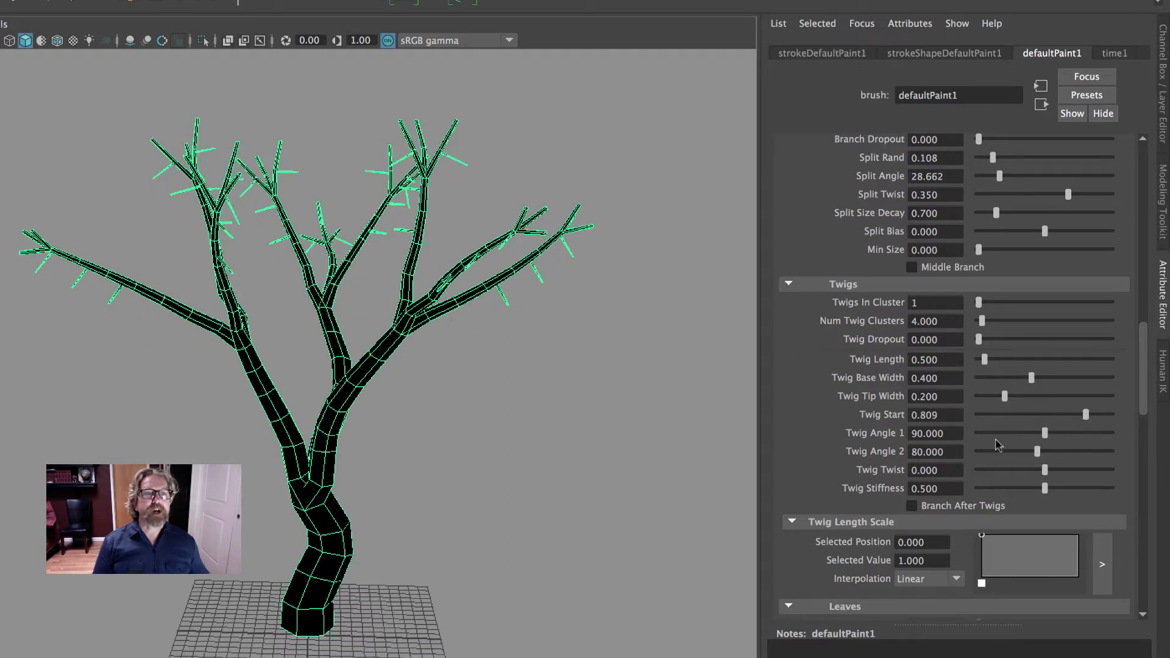
pyautogui.moveTo(1045, 435); pyautogui.dragTo(1005, 454)
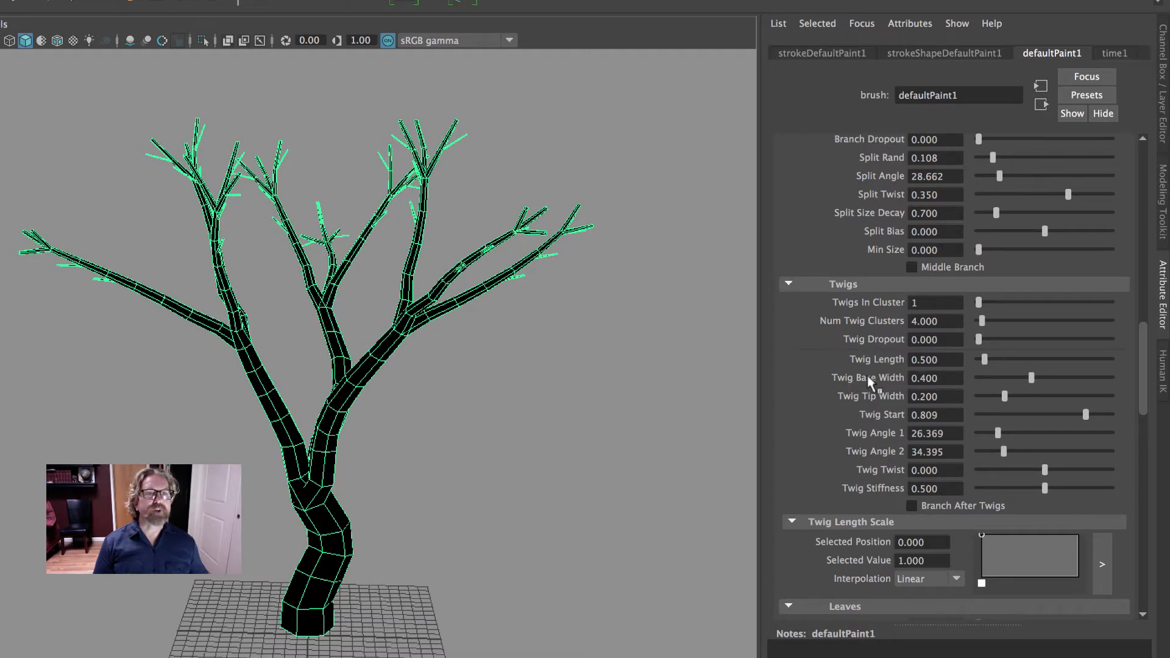
pyautogui.moveTo(978, 360)
pyautogui.mouseDown()
pyautogui.moveTo(995, 362)
pyautogui.moveTo(986, 363)
pyautogui.moveTo(1000, 343)
pyautogui.moveTo(985, 344)
pyautogui.mouseUp()
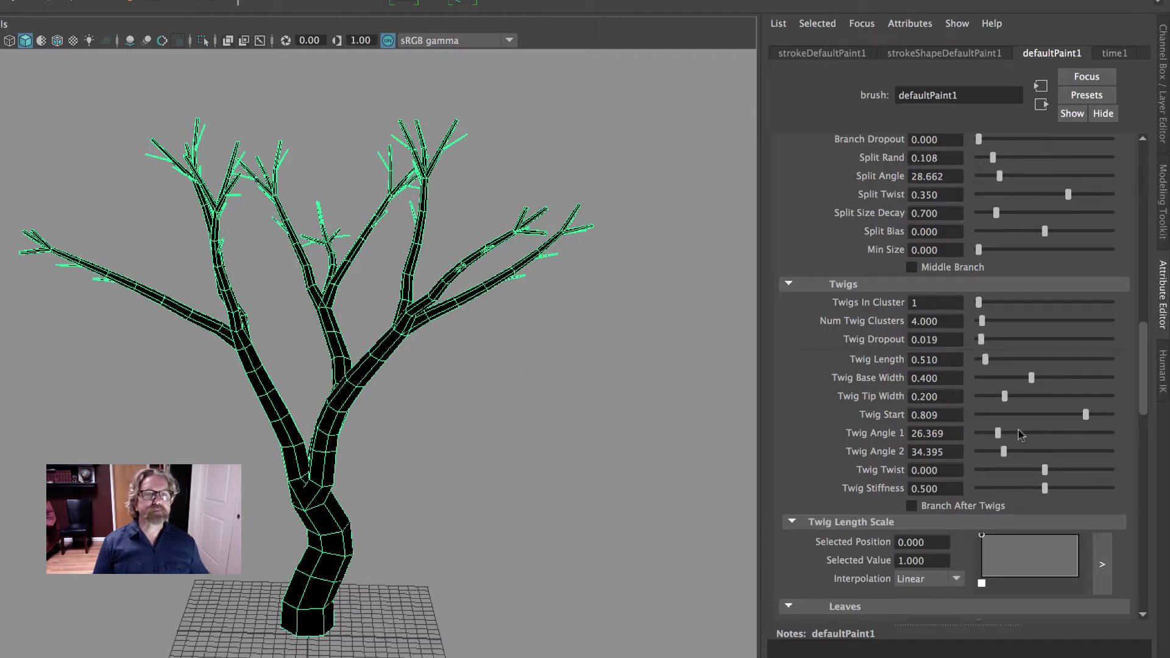
# Enable Leaves in the Growth options and bring up the Leaves settings
pyautogui.scroll(-4, 999, 475)
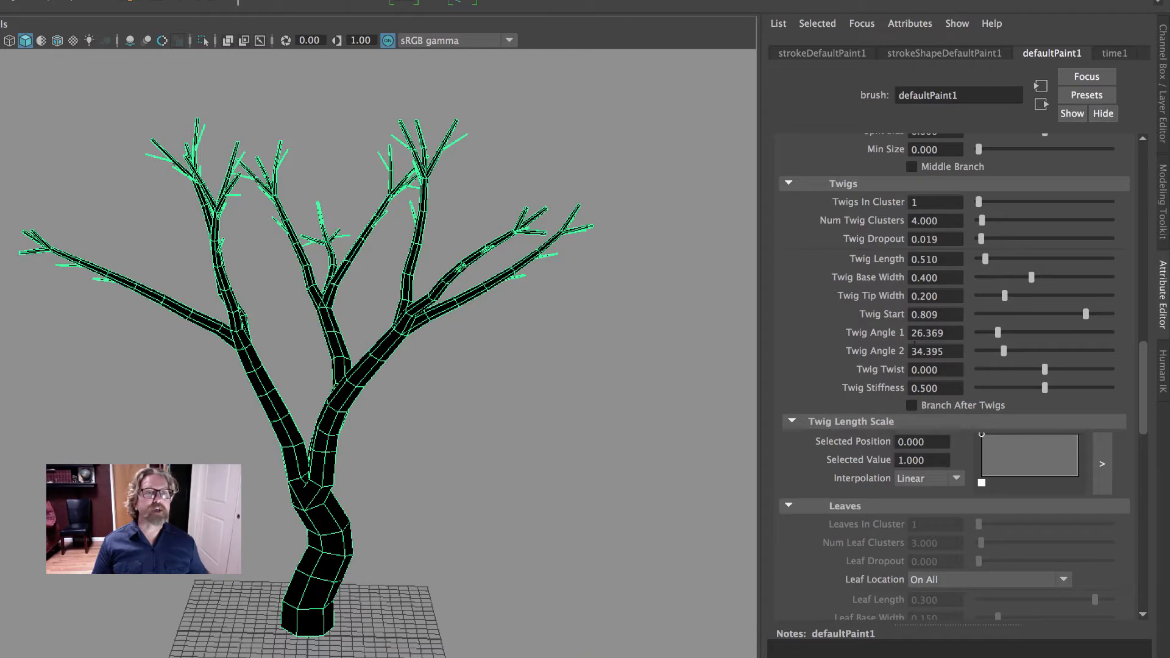
pyautogui.scroll(15, 913, 368)
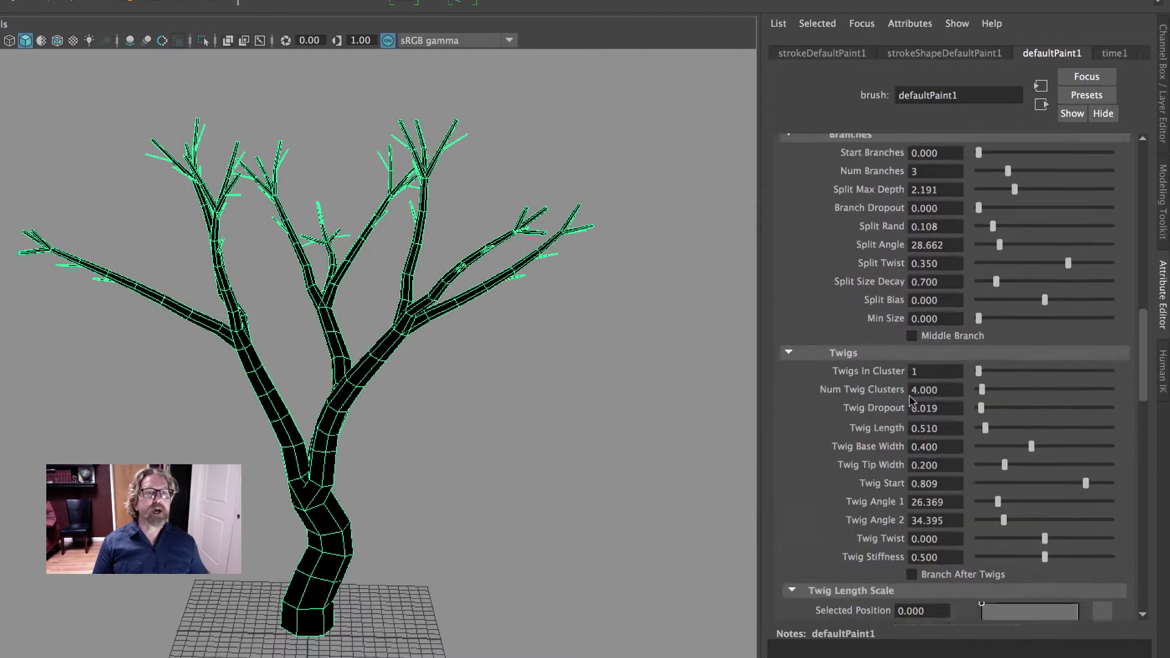
pyautogui.click(910, 361)
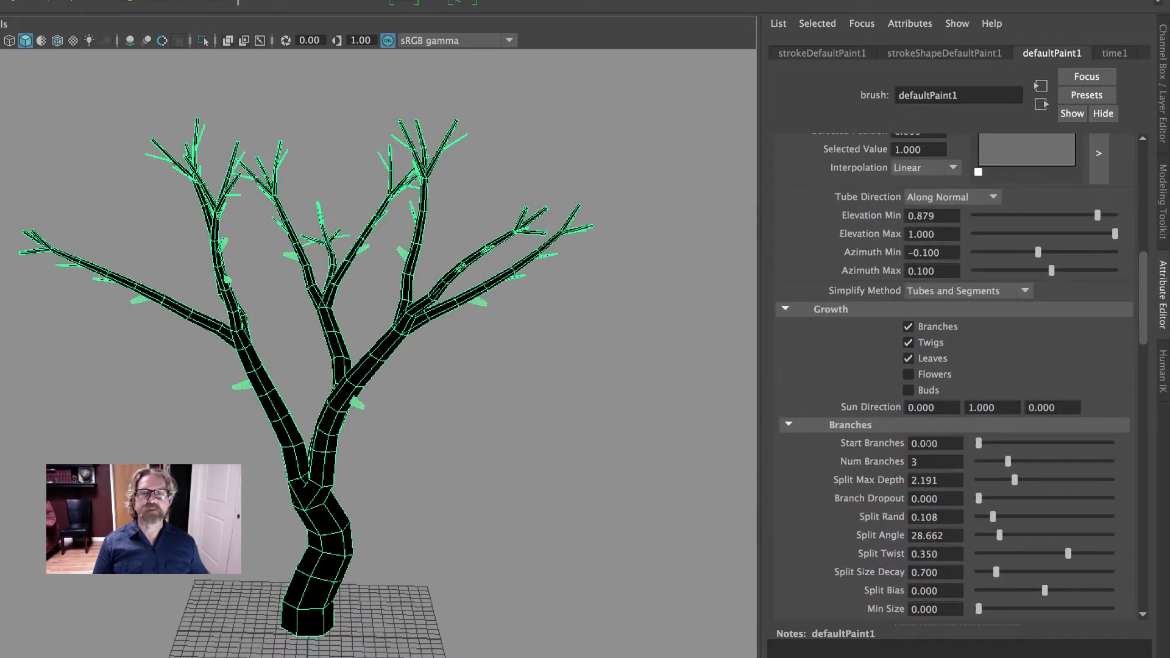
pyautogui.scroll(-12, 935, 453)
pyautogui.scroll(-6, 935, 452)
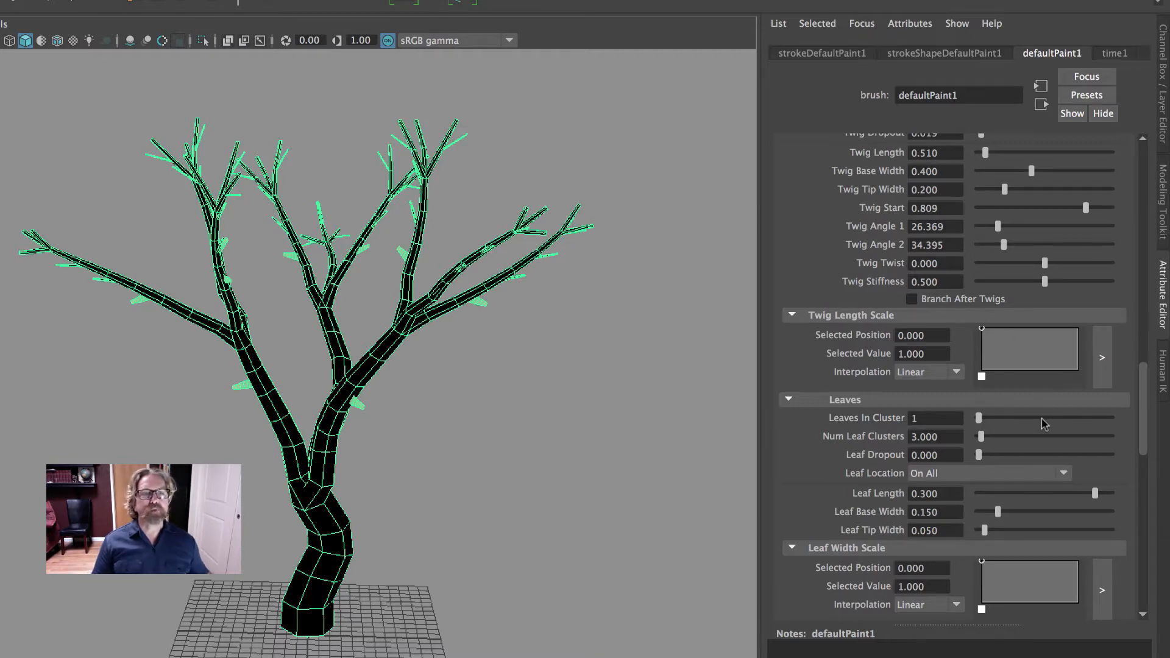
# Raise Leaf Start to 0.943 and reduce Leaf Length to 0.269
pyautogui.scroll(-5, 1042, 421)
pyautogui.scroll(4, 1018, 338)
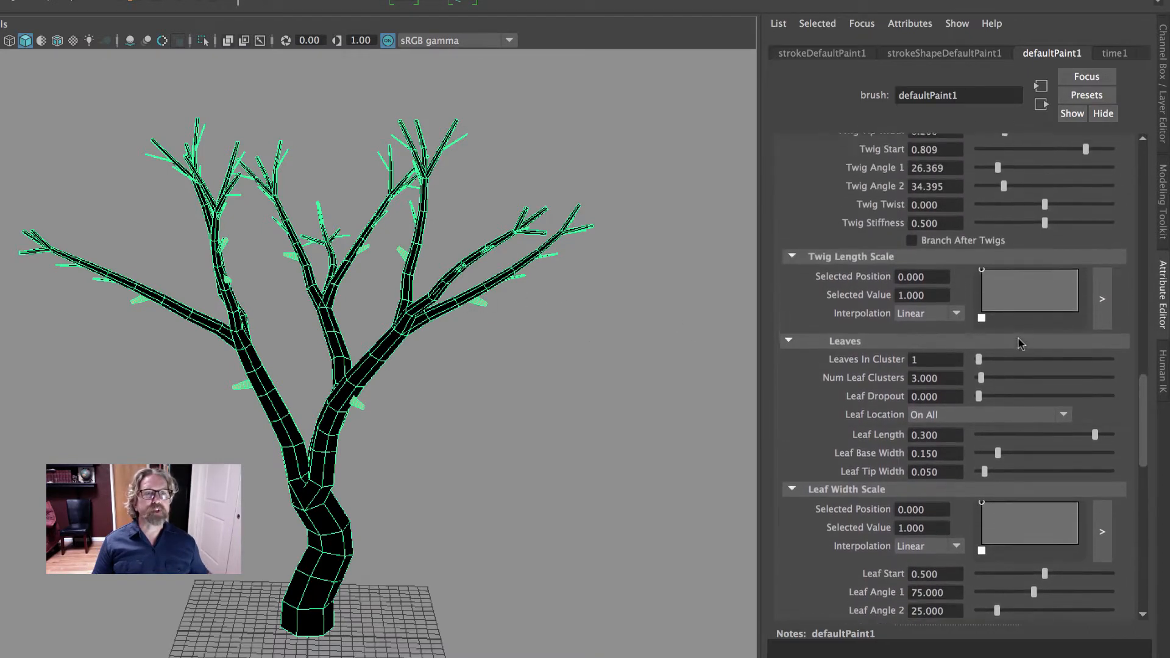
pyautogui.scroll(-4, 1052, 430)
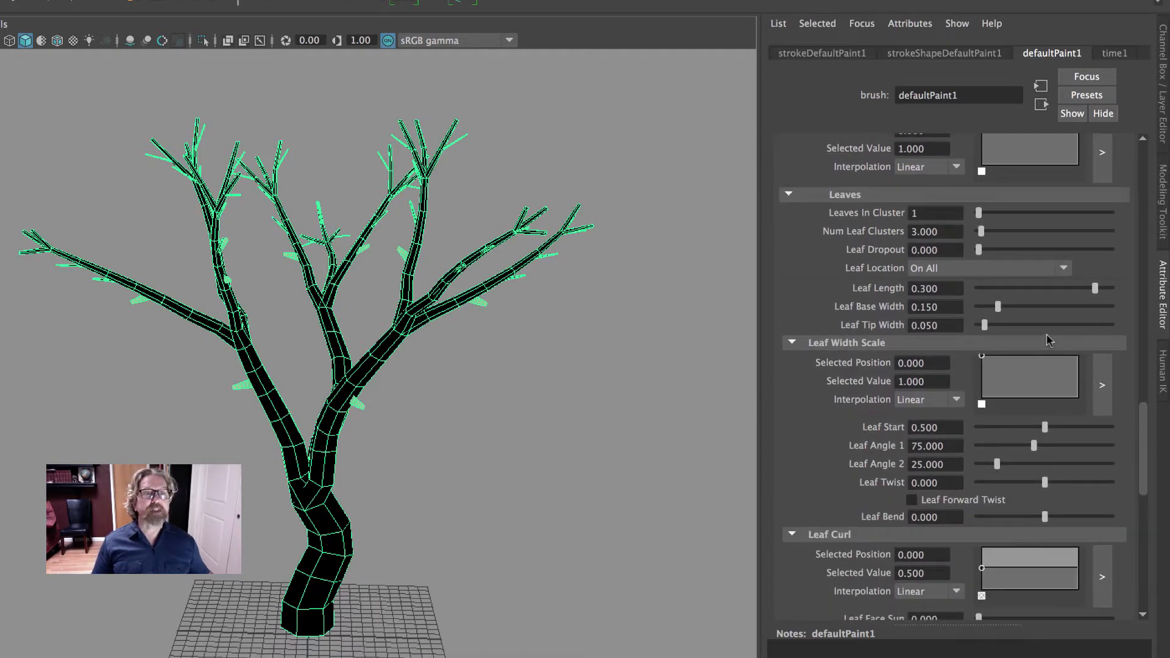
pyautogui.scroll(1, 1047, 340)
pyautogui.scroll(1, 1048, 341)
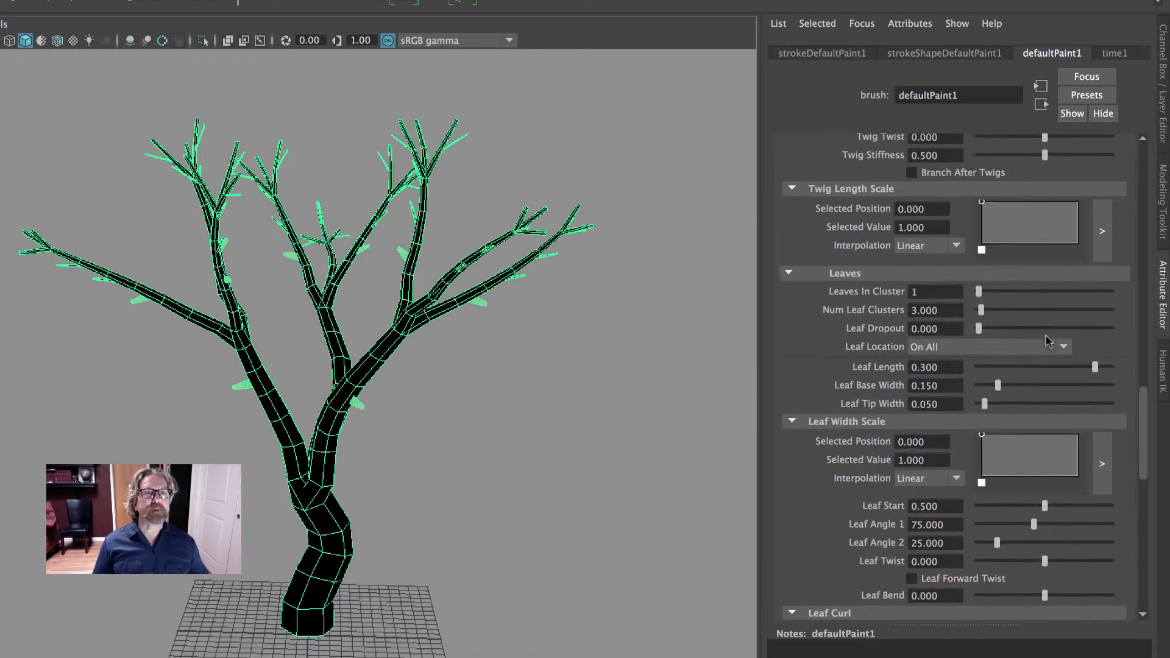
pyautogui.scroll(-2, 1029, 436)
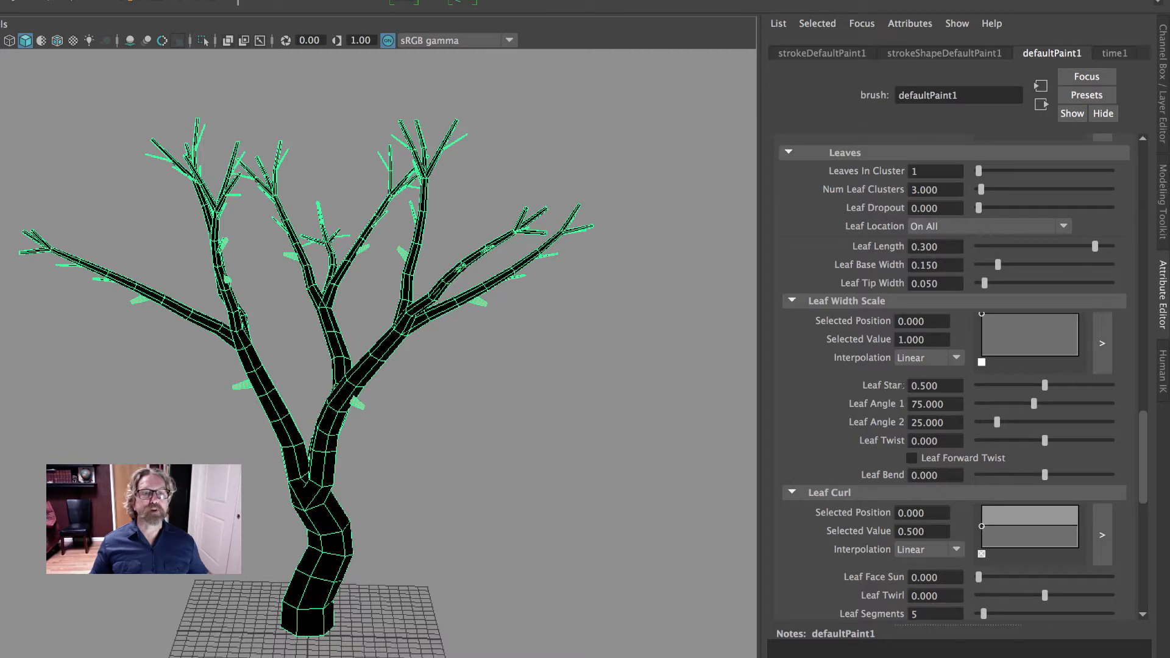
pyautogui.moveTo(1044, 387); pyautogui.dragTo(1104, 392)
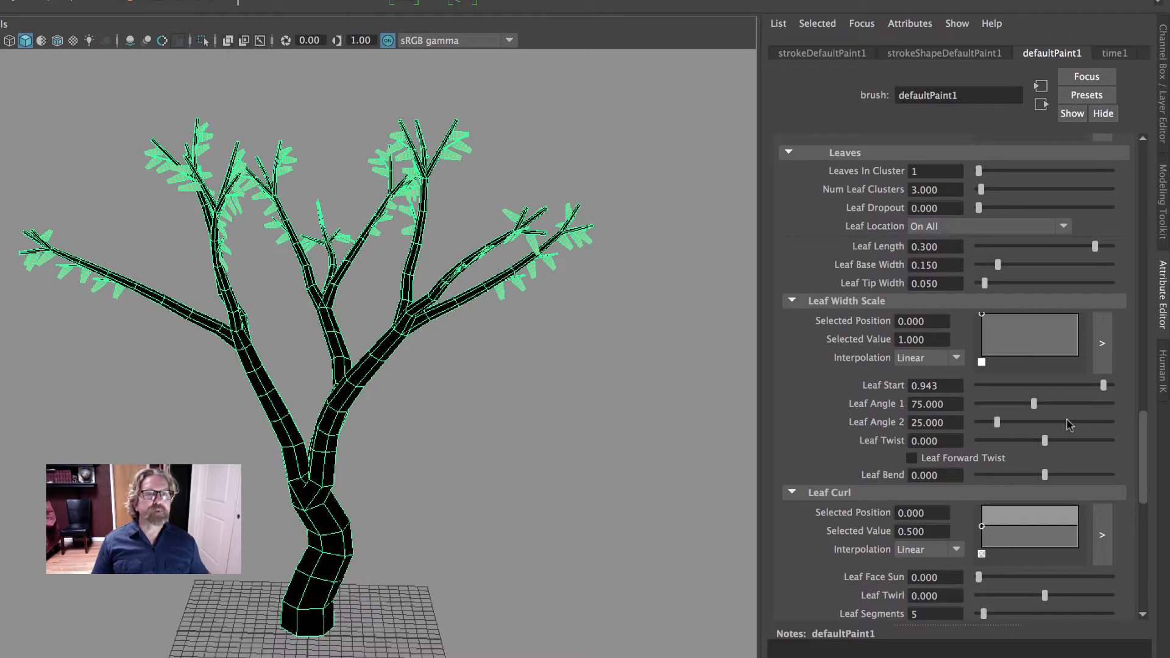
pyautogui.scroll(5, 1068, 424)
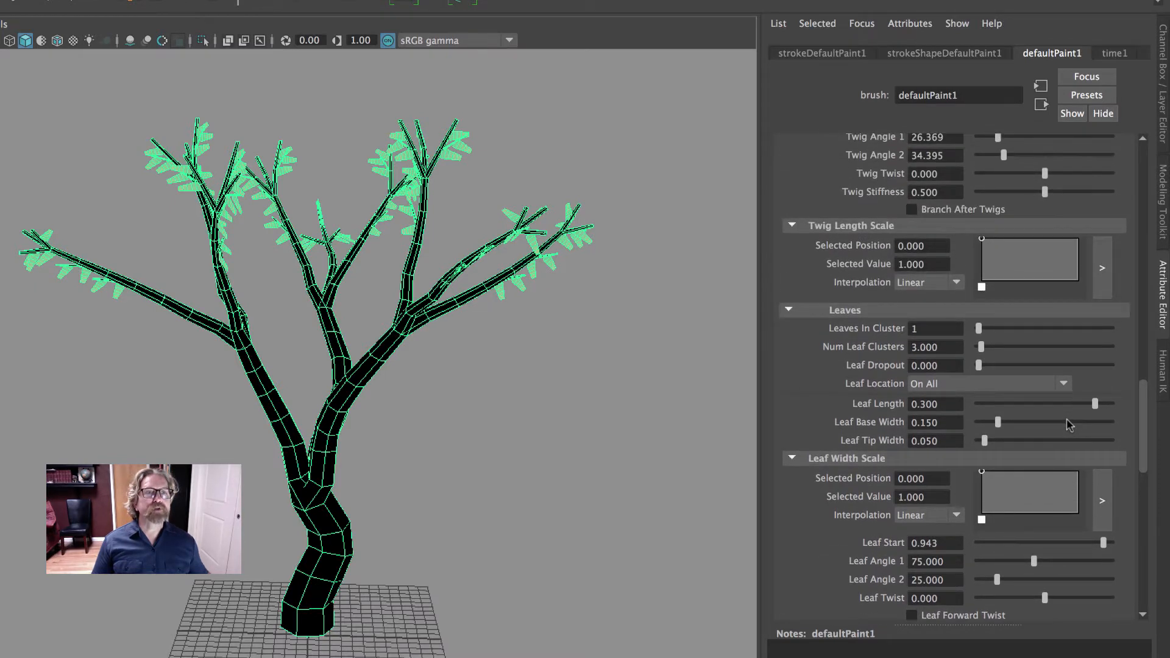
pyautogui.scroll(-6, 1067, 424)
pyautogui.scroll(-4, 1068, 425)
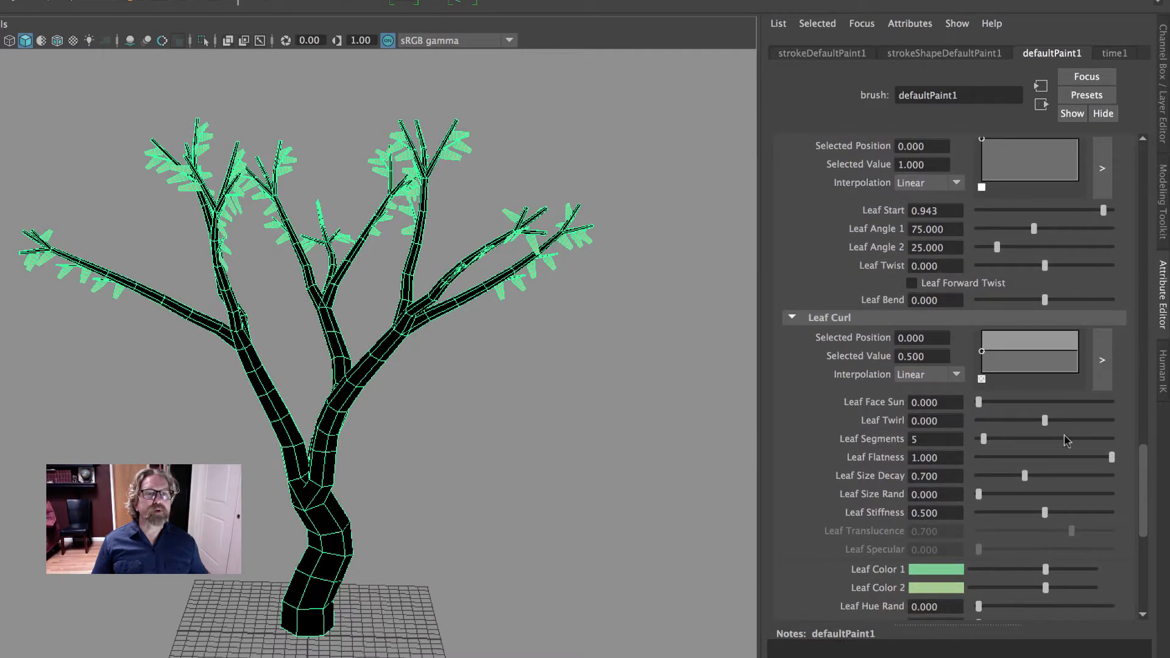
pyautogui.scroll(5, 1063, 437)
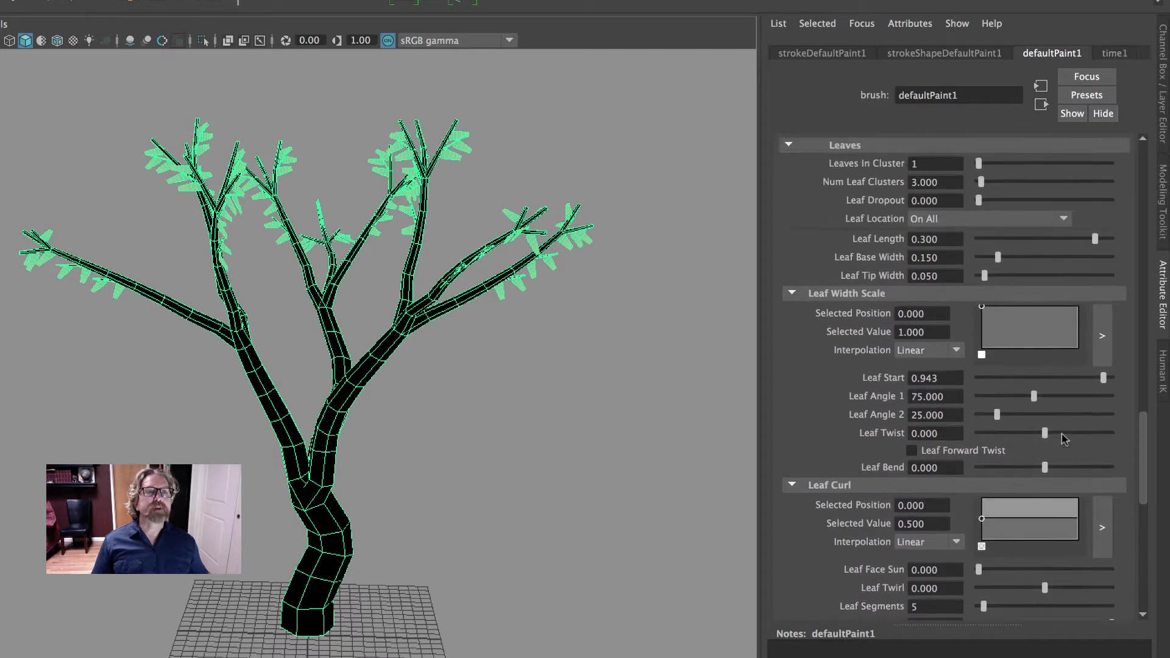
pyautogui.scroll(1, 1061, 434)
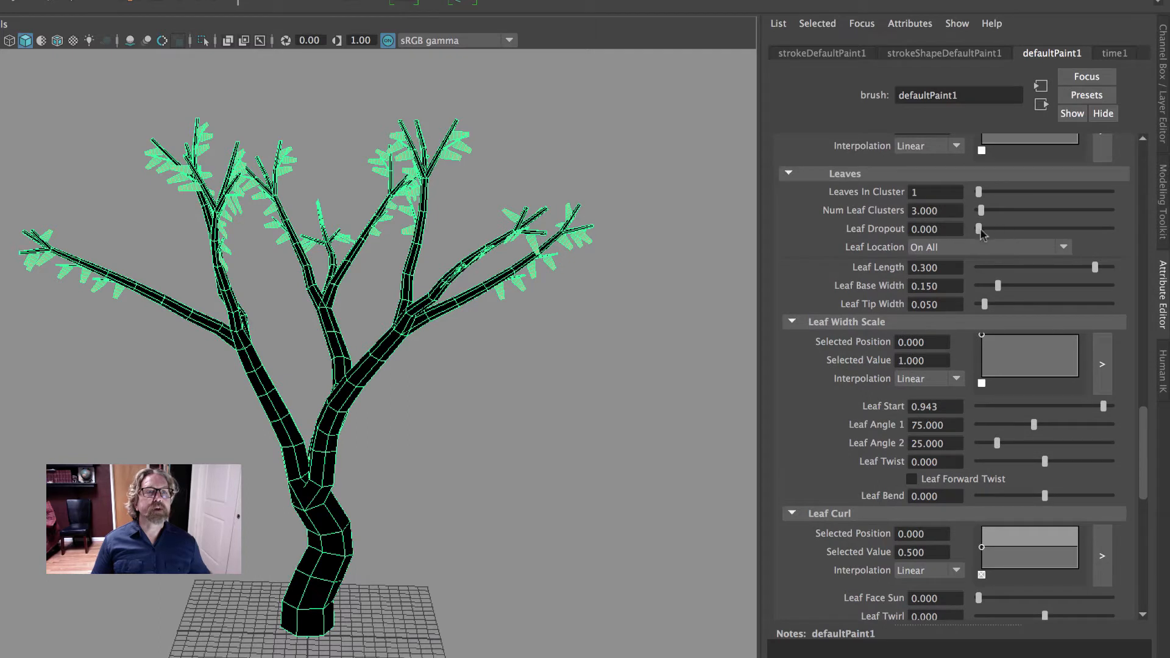
pyautogui.moveTo(978, 230)
pyautogui.mouseDown()
pyautogui.moveTo(1000, 229)
pyautogui.moveTo(975, 231)
pyautogui.mouseUp()
pyautogui.moveTo(1094, 267); pyautogui.dragTo(1083, 271)
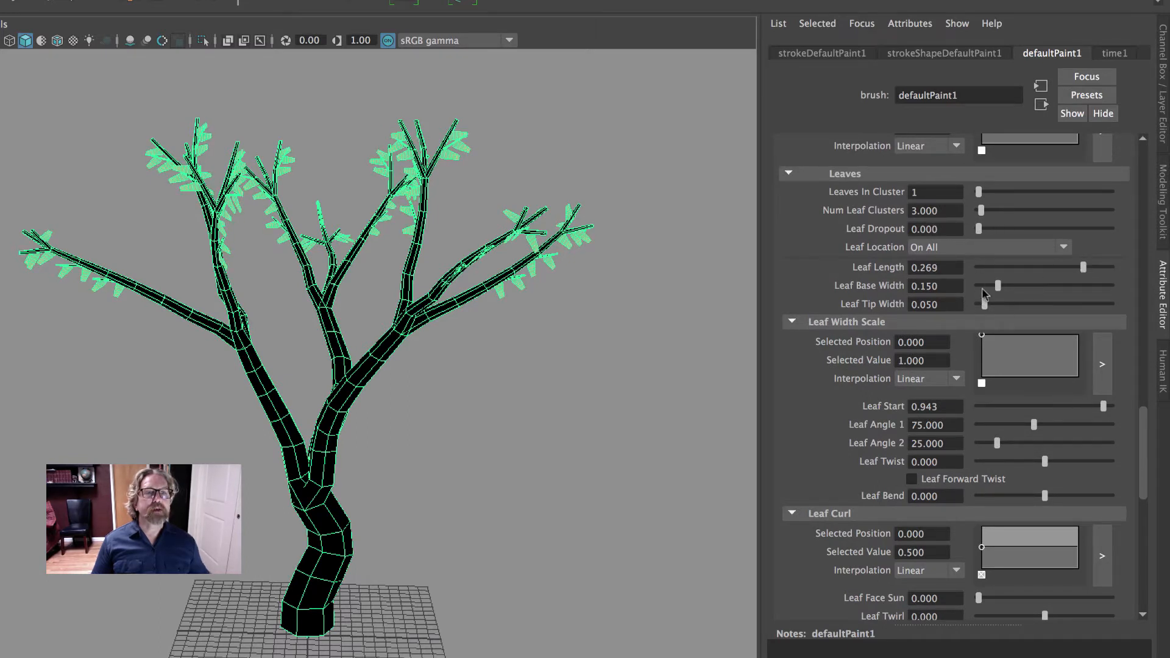
# Set Leaf Angle 1 to 20.637, Leaf Angle 2 to 42.420 and Leaf Twirl to 0.325
pyautogui.scroll(-6, 971, 316)
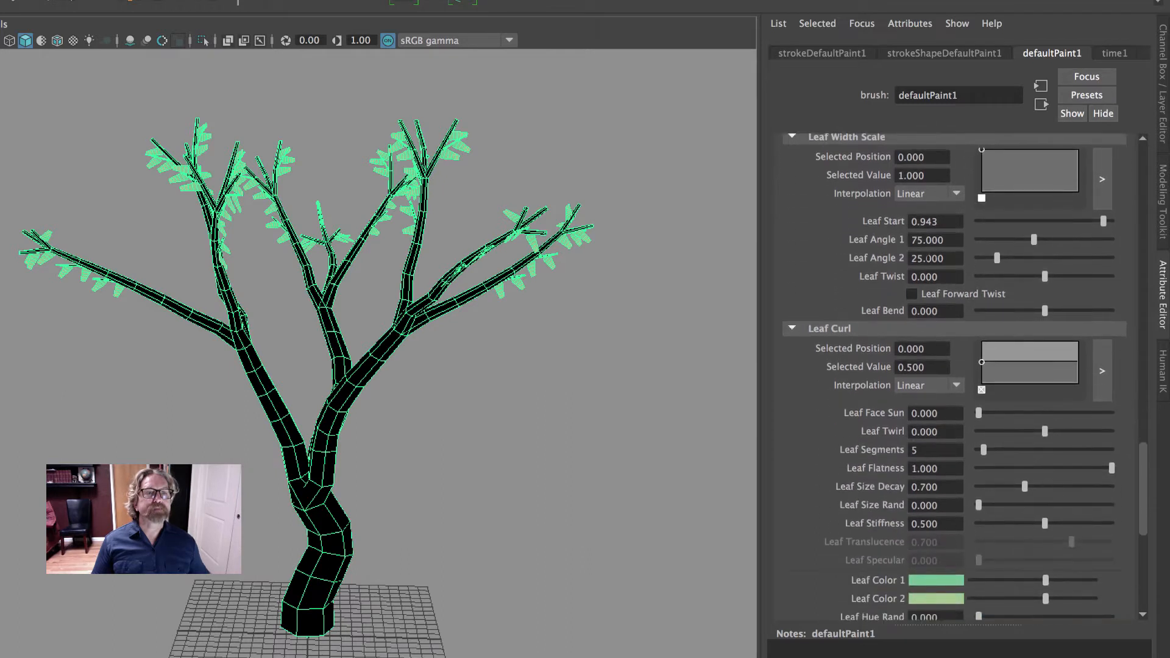
pyautogui.moveTo(1033, 239); pyautogui.dragTo(1129, 282)
pyautogui.scroll(-2, 1009, 292)
pyautogui.scroll(-4, 985, 316)
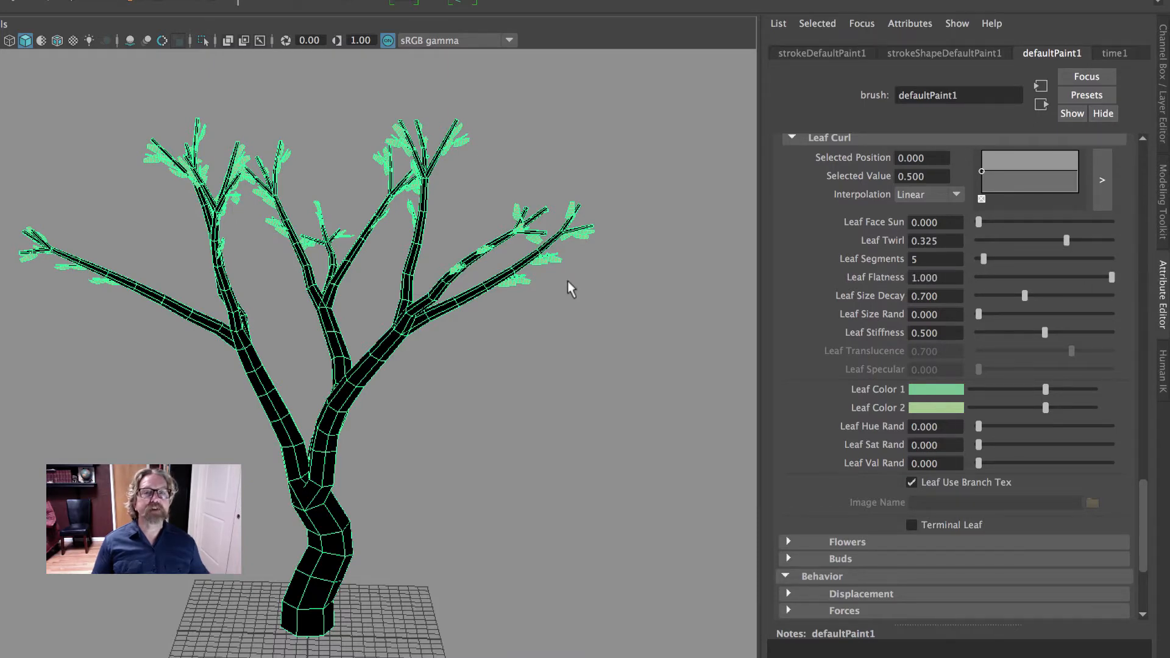
# Set Leaf Size Decay to 1.045, Leaf Size Rand to 0.223 and Leaf Stiffness to 0.561, keeping Leaf Flatness at 1.000
pyautogui.scroll(10, 653, 274)
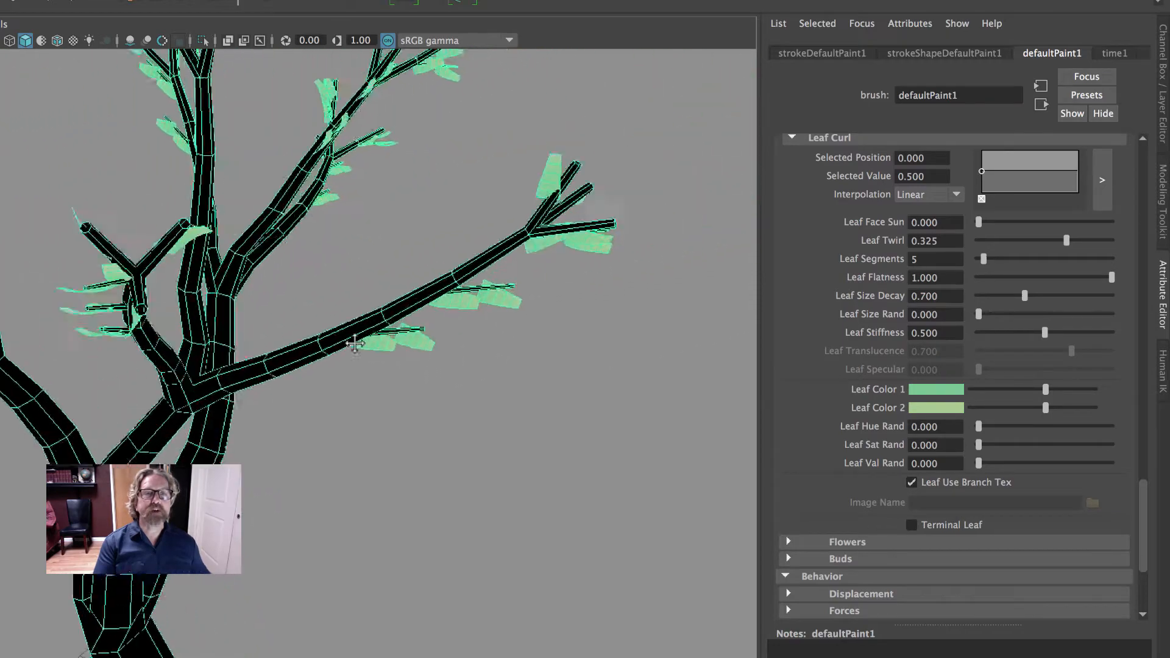
pyautogui.keyDown('alt'); pyautogui.moveTo(407, 329); pyautogui.dragTo(673, 322, button='right'); pyautogui.keyUp('alt')
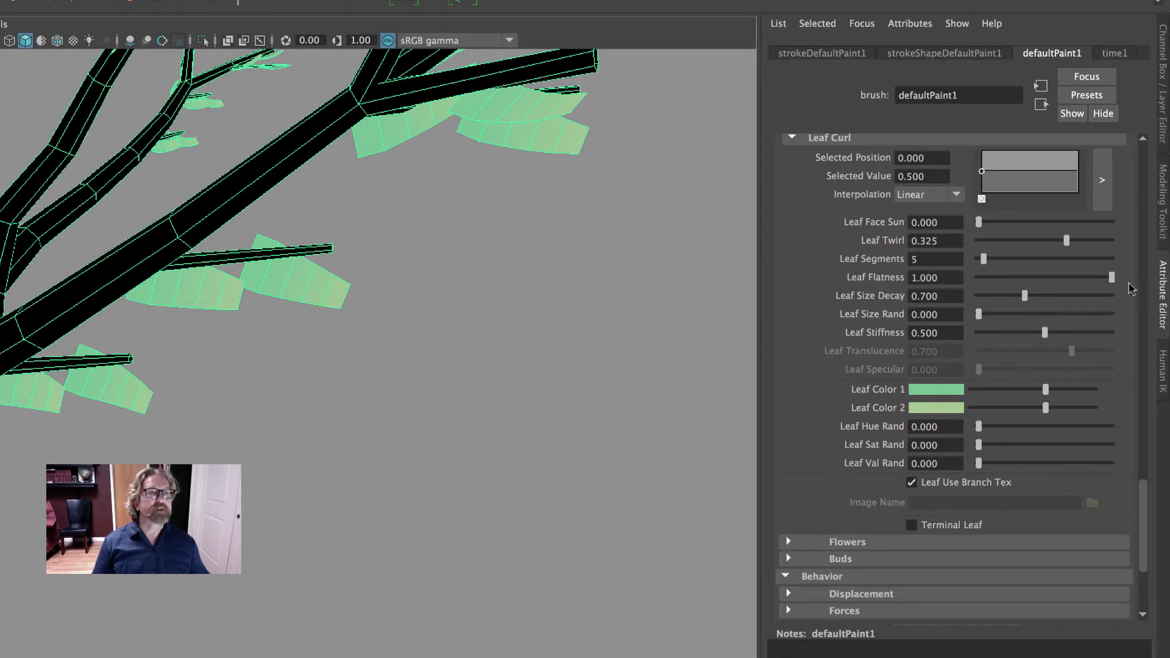
pyautogui.moveTo(1112, 280); pyautogui.dragTo(1139, 279)
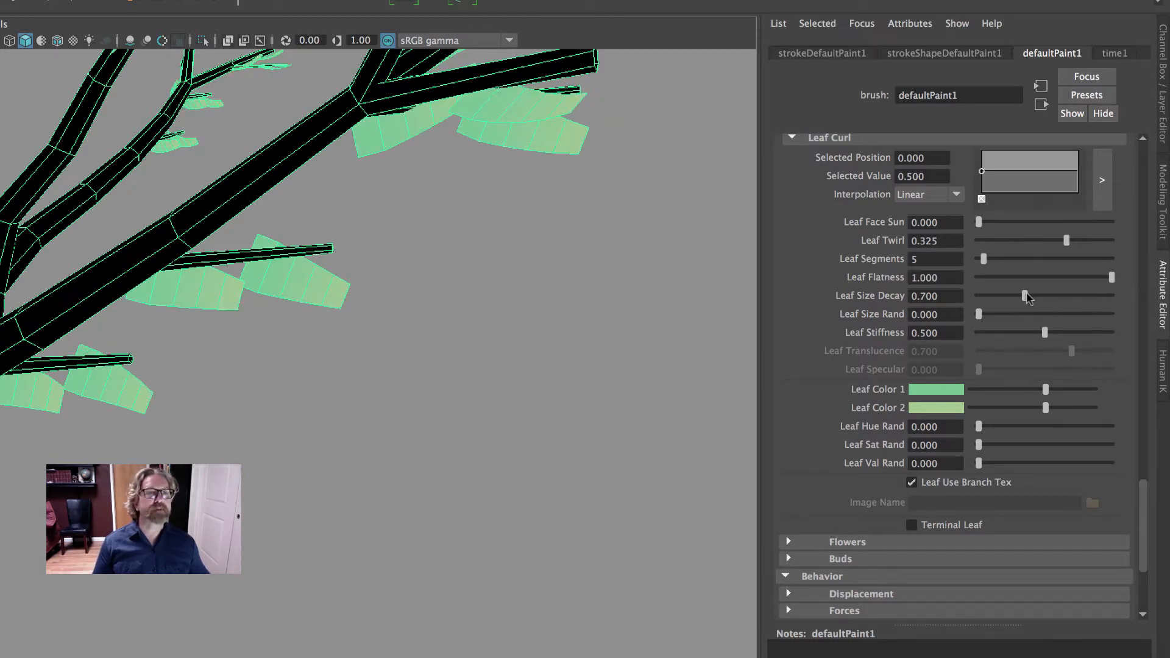
pyautogui.moveTo(1025, 296); pyautogui.dragTo(1054, 332)
pyautogui.click(989, 314)
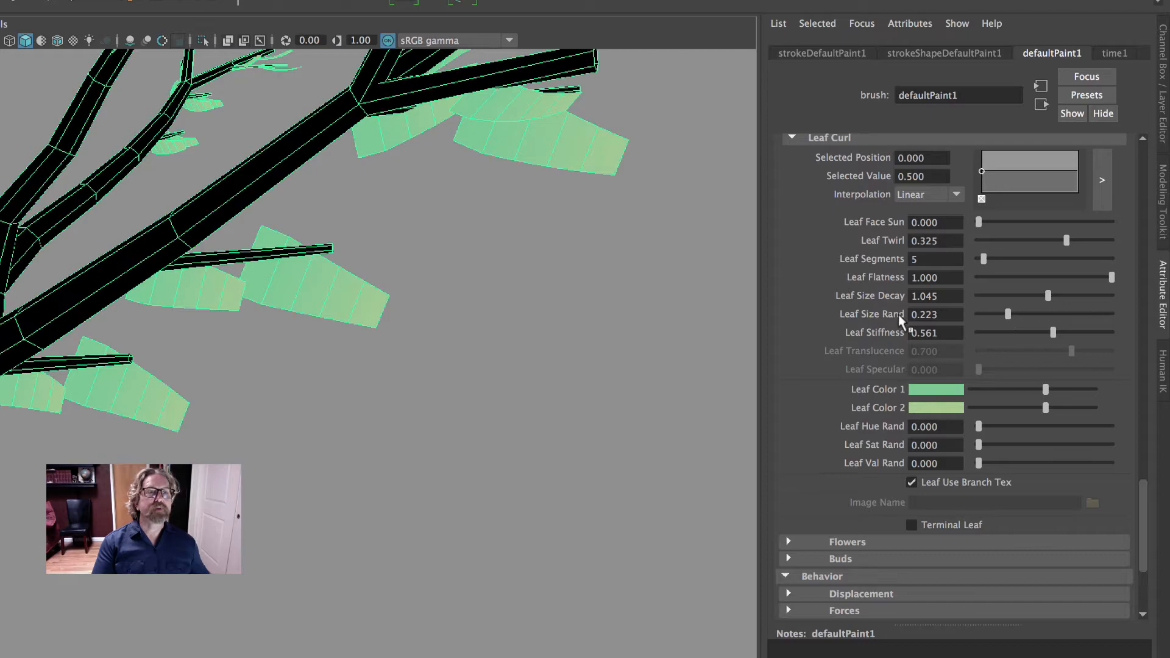
# Darken Leaf Color 1 and Leaf Color 2 fully to black, and deselect the tree to check its silhouette
pyautogui.keyDown('alt'); pyautogui.moveTo(614, 287); pyautogui.dragTo(204, 284, button='right'); pyautogui.keyUp('alt')
pyautogui.keyDown('alt'); pyautogui.moveTo(336, 293); pyautogui.dragTo(487, 280); pyautogui.keyUp('alt')
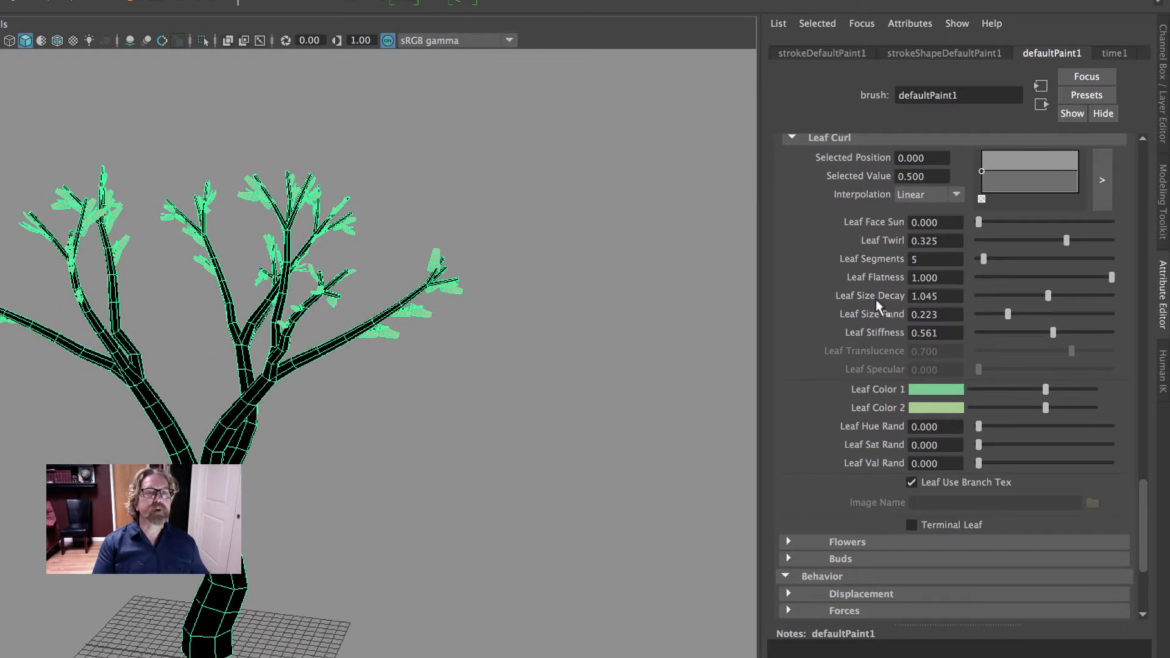
pyautogui.moveTo(1015, 390); pyautogui.dragTo(891, 390)
pyautogui.moveTo(1030, 413); pyautogui.dragTo(880, 418)
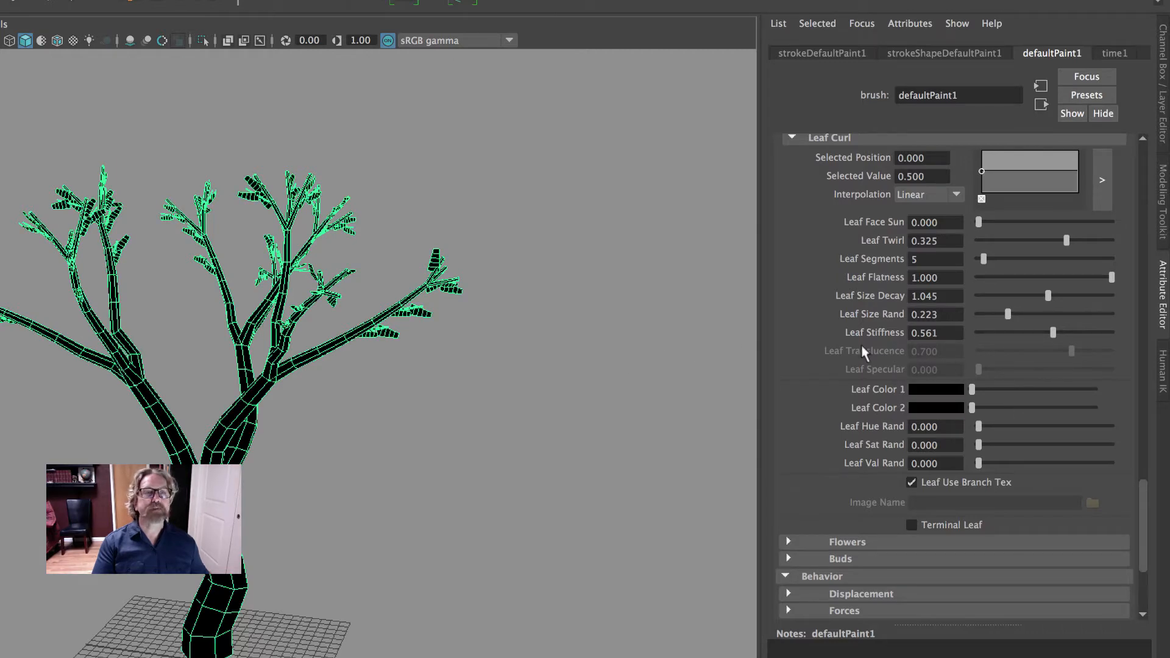
pyautogui.click(634, 313)
pyautogui.keyDown('alt'); pyautogui.moveTo(635, 313); pyautogui.dragTo(313, 285); pyautogui.keyUp('alt')
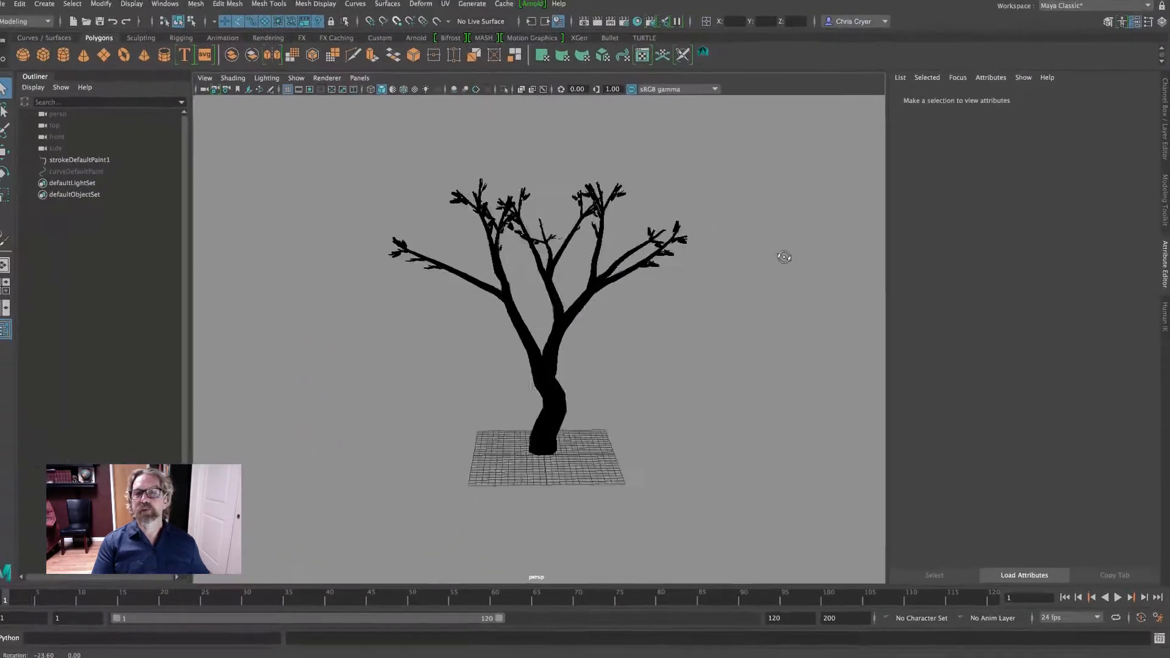
pyautogui.keyDown('alt'); pyautogui.moveTo(519, 263); pyautogui.dragTo(850, 256); pyautogui.keyUp('alt')
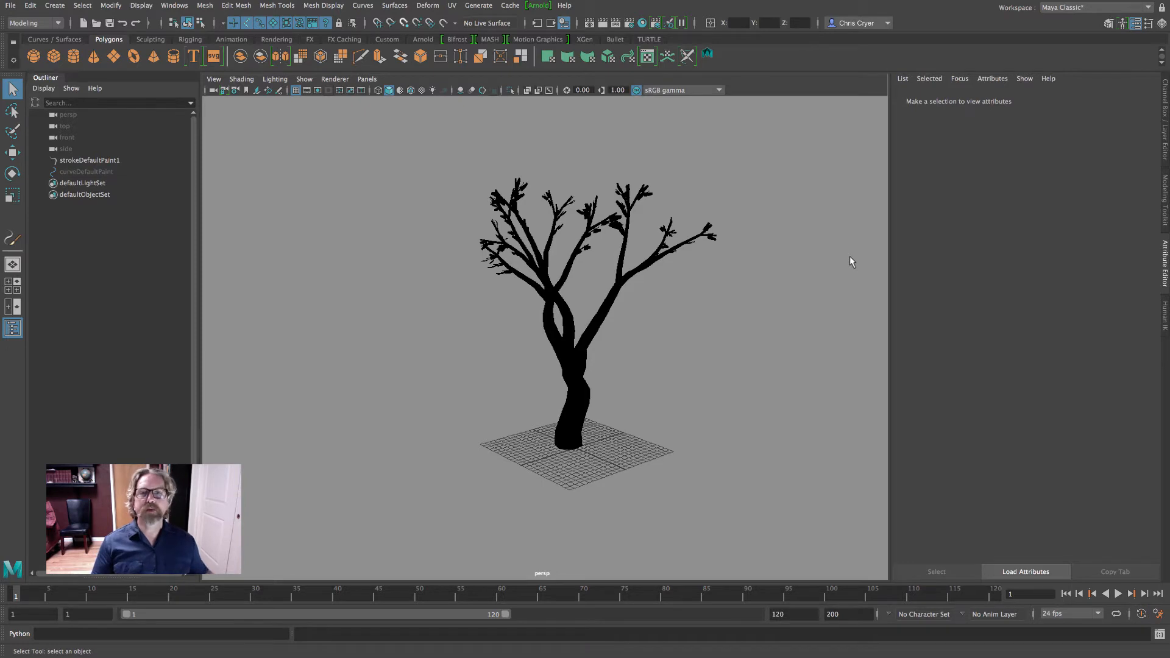
pyautogui.moveTo(734, 262)
pyautogui.keyDown('alt'); pyautogui.mouseDown()
pyautogui.moveTo(807, 258)
pyautogui.moveTo(692, 263)
pyautogui.moveTo(722, 264)
pyautogui.mouseUp(); pyautogui.keyUp('alt')
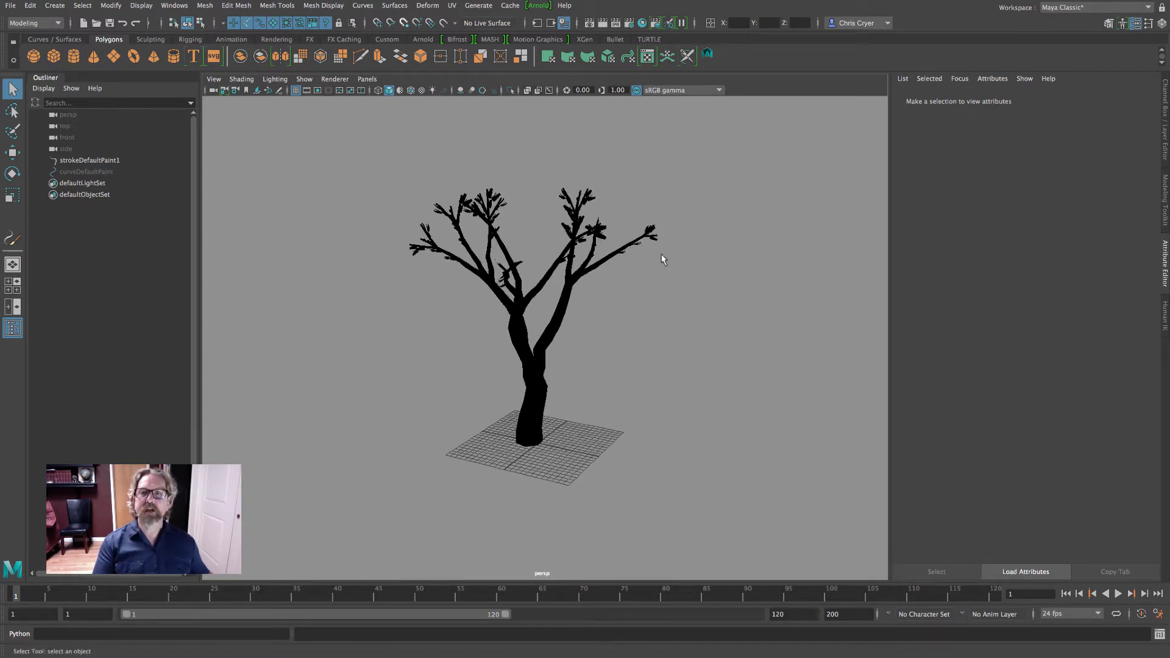
pyautogui.keyDown('alt'); pyautogui.moveTo(600, 261); pyautogui.dragTo(508, 257); pyautogui.keyUp('alt')
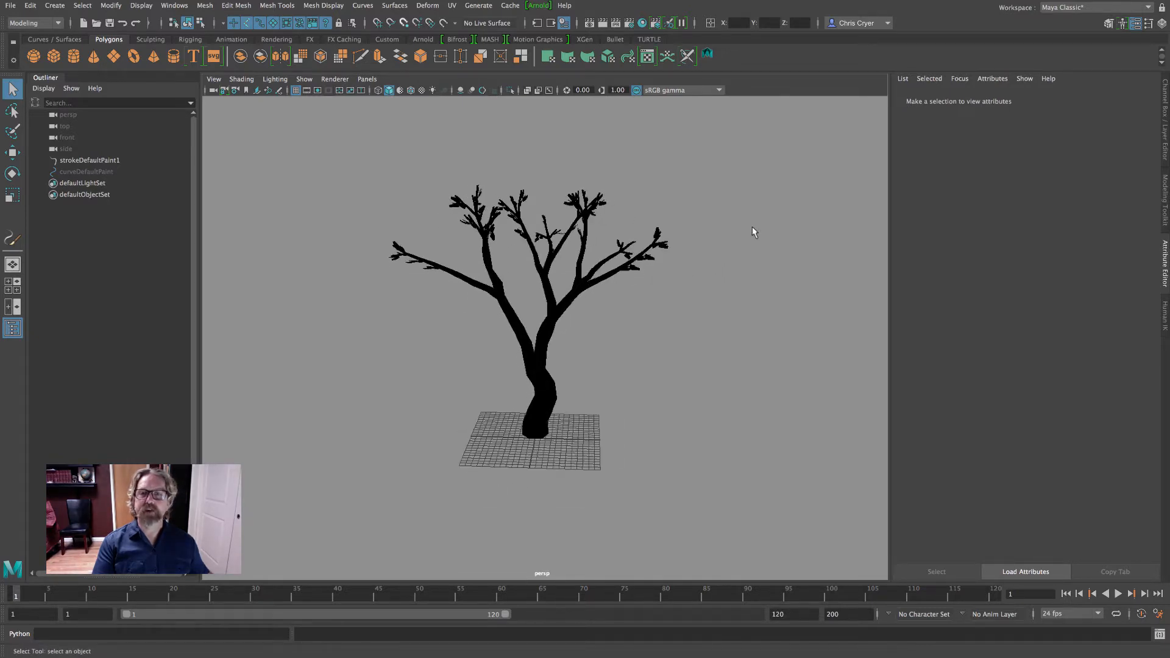
# Select the tree stroke again and set Leaves In Cluster to 3
pyautogui.click(577, 203)
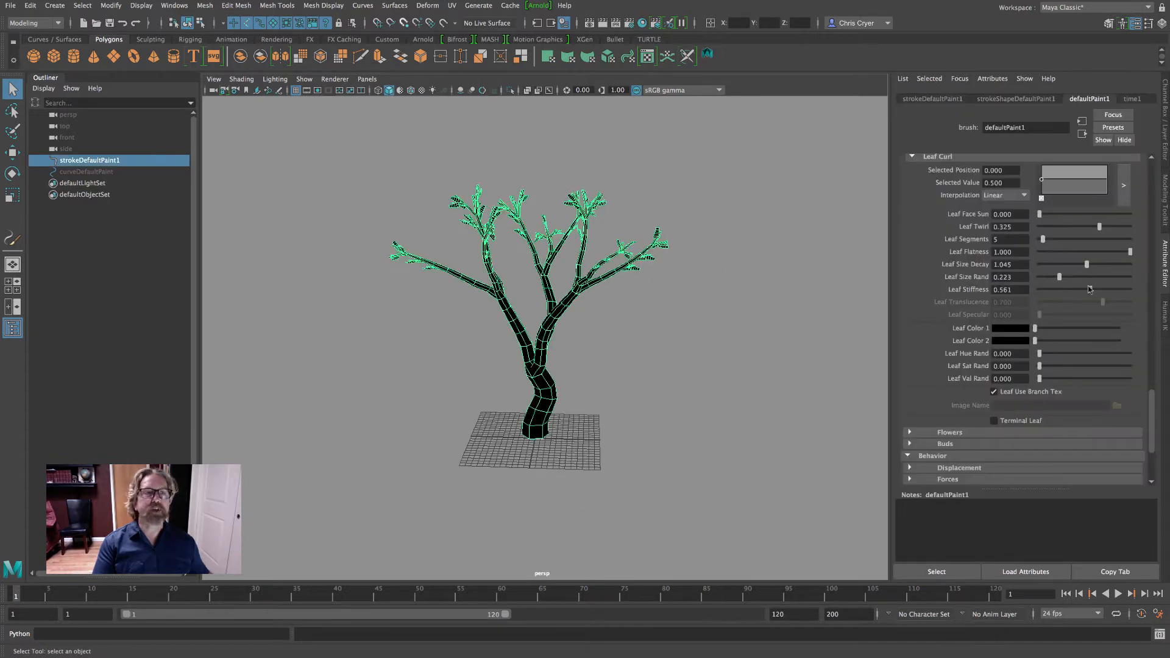
pyautogui.scroll(-10, 1089, 289)
pyautogui.scroll(5, 1089, 289)
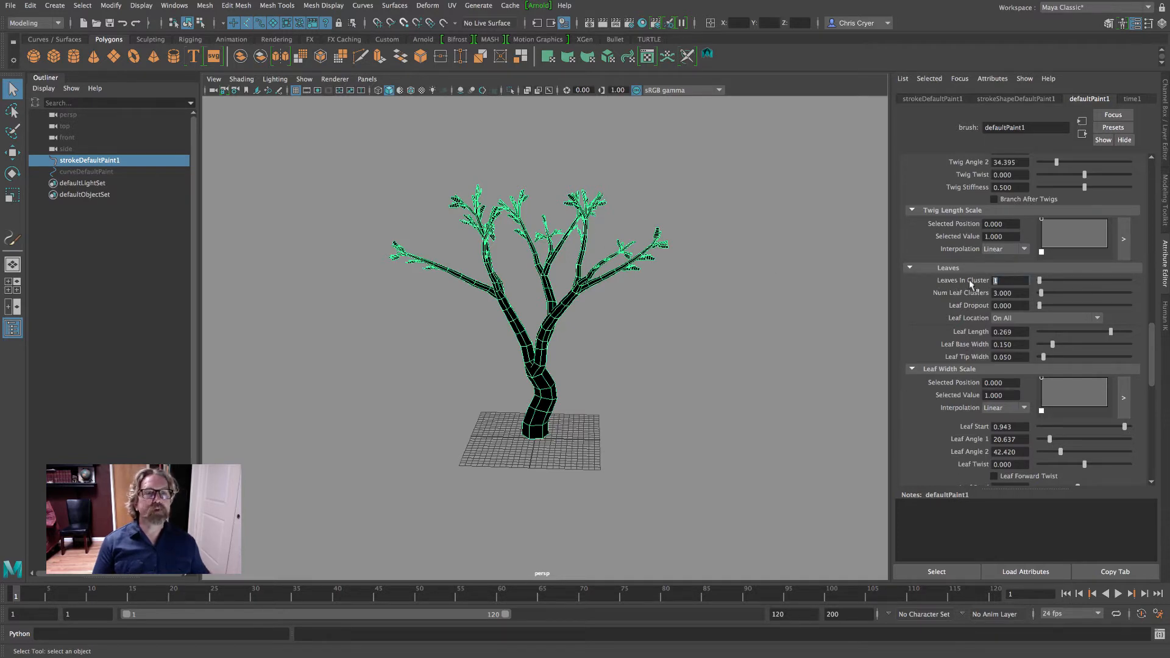
pyautogui.write('3')
pyautogui.press('Return')
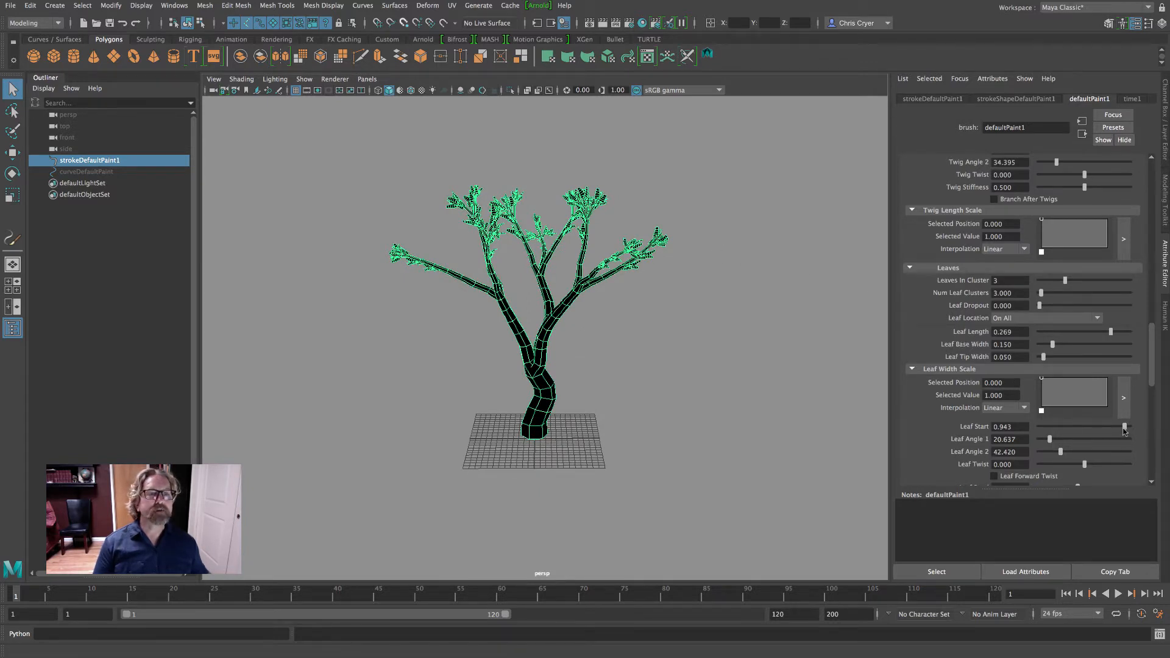
# Lower Leaf Start to 0.911 and check the leaf distribution around the tree
pyautogui.moveTo(1124, 430); pyautogui.dragTo(1121, 431)
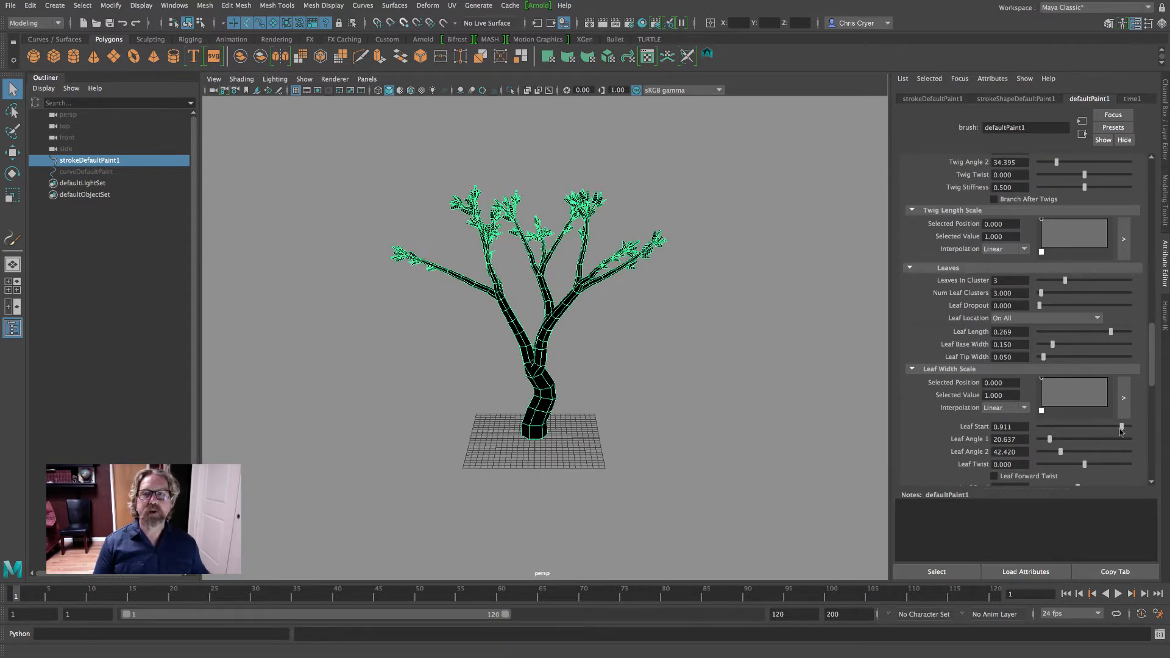
pyautogui.click(718, 295)
pyautogui.moveTo(677, 287)
pyautogui.keyDown('alt'); pyautogui.mouseDown()
pyautogui.moveTo(906, 287)
pyautogui.moveTo(477, 283)
pyautogui.moveTo(599, 294)
pyautogui.mouseUp(); pyautogui.keyUp('alt')
pyautogui.click(600, 297)
# Set Num Branches to 4 in the Branches settings
pyautogui.scroll(6, 1132, 305)
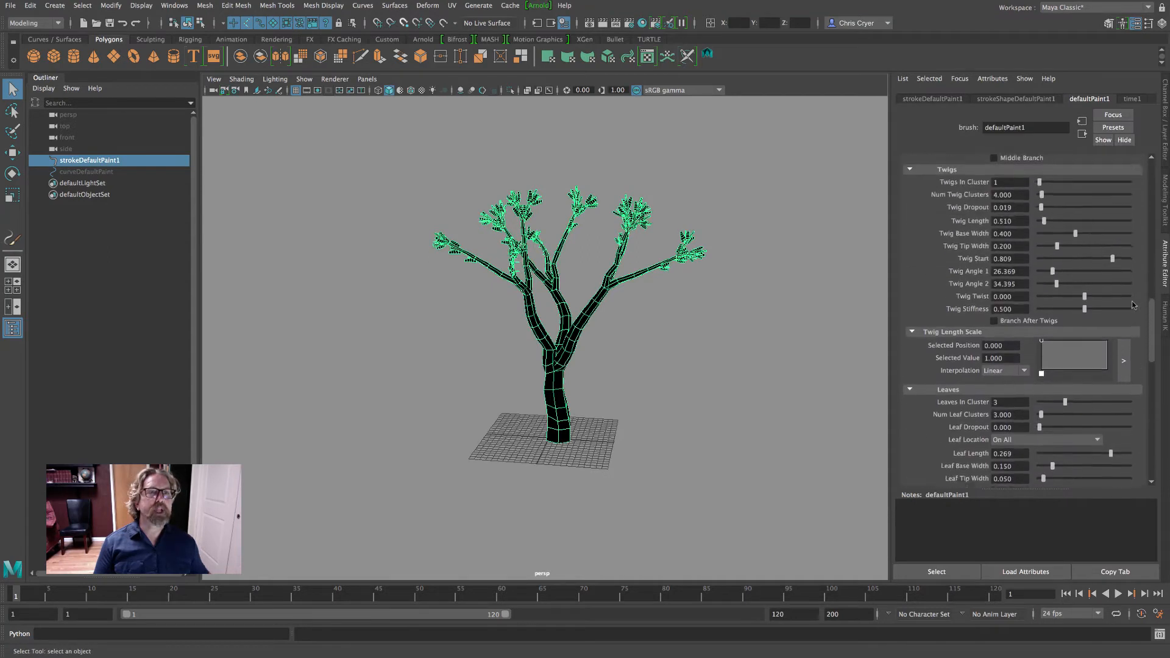
pyautogui.scroll(6, 1091, 294)
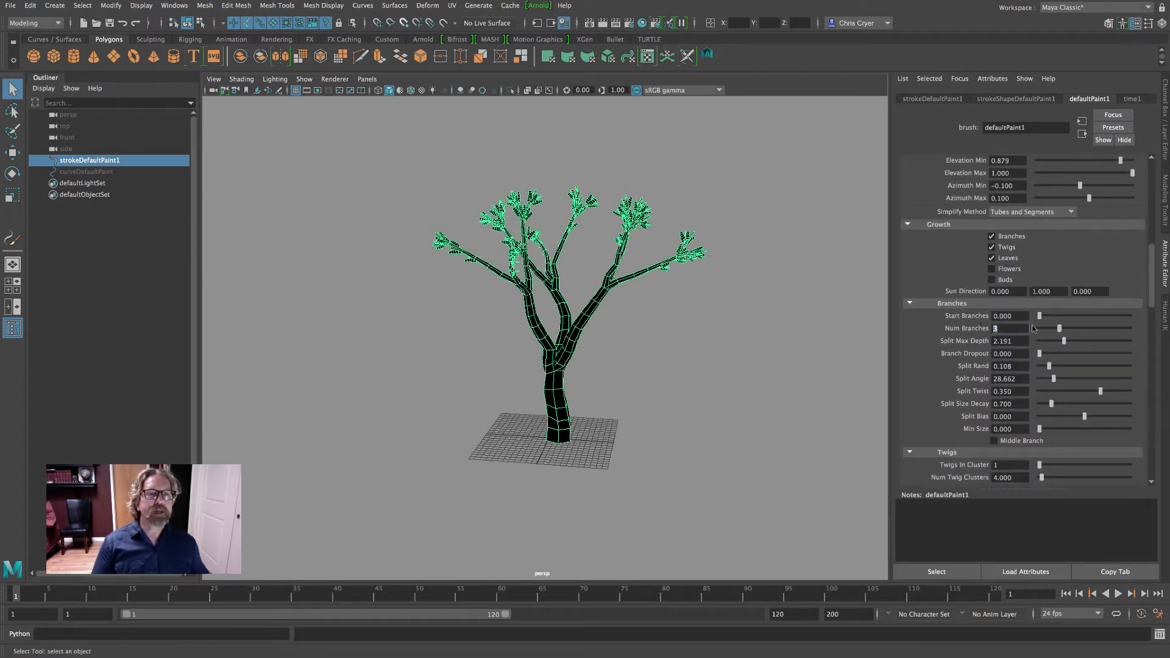
pyautogui.write('4')
pyautogui.press('Return')
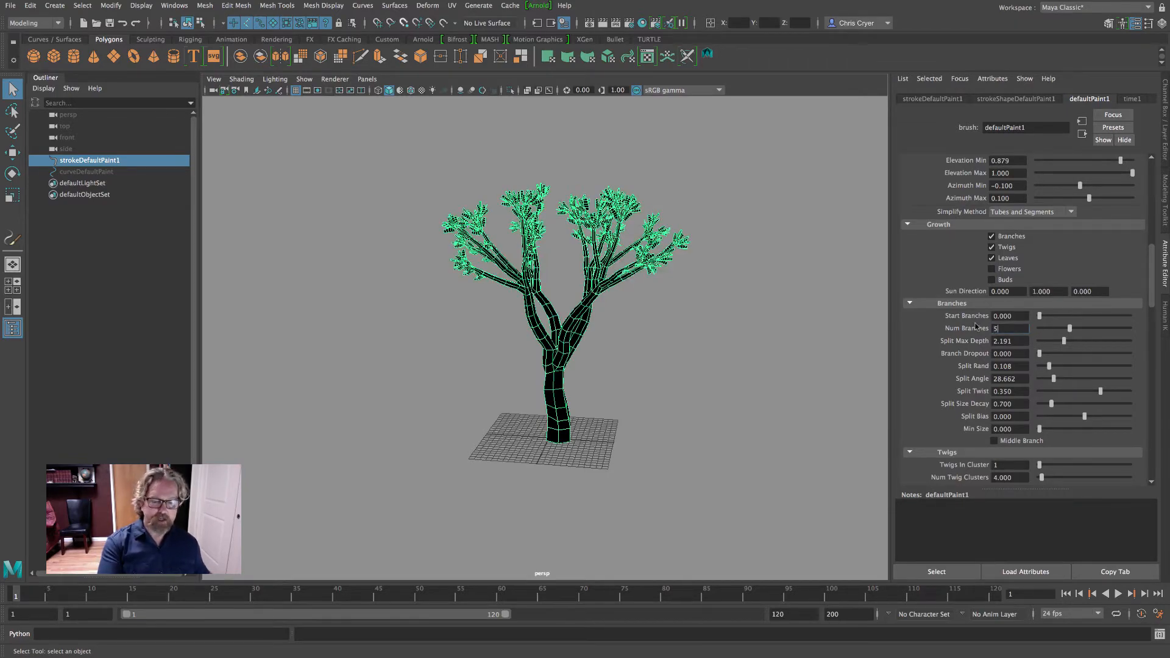
# Try a Num Branches value of 5 on the tree and check the resulting branching
pyautogui.write('5')
pyautogui.press('Return')
pyautogui.moveTo(729, 293)
pyautogui.keyDown('alt'); pyautogui.mouseDown()
pyautogui.moveTo(864, 272)
pyautogui.moveTo(722, 284)
pyautogui.mouseUp(); pyautogui.keyUp('alt')
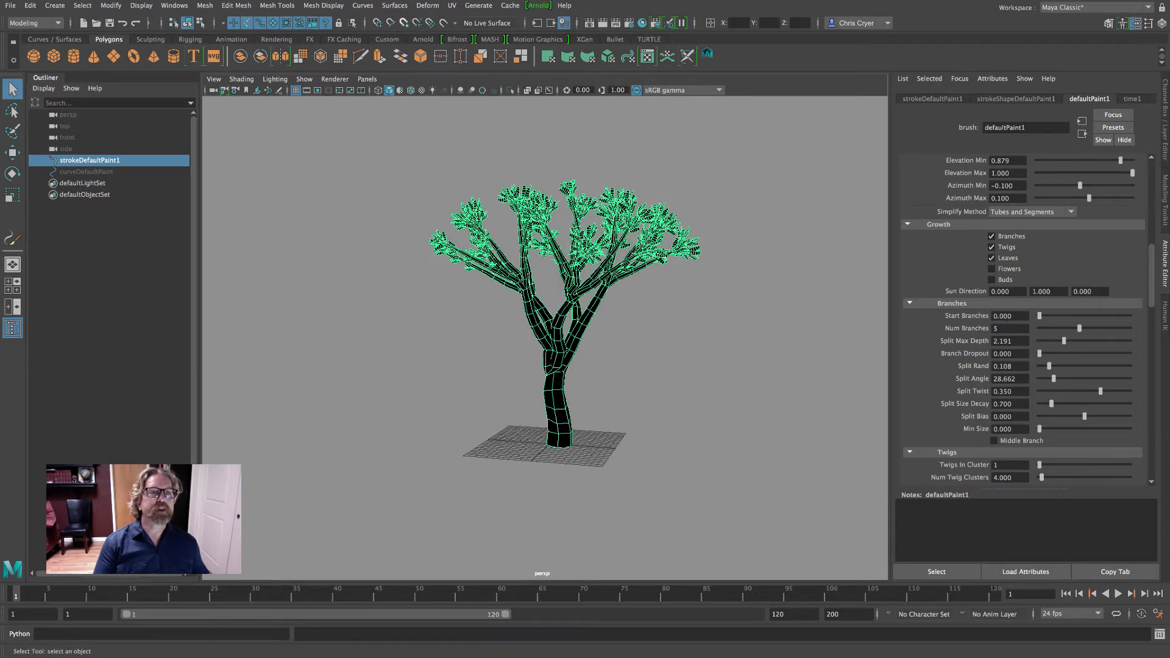
# Set Num Branches to 3 and deselect the tree to check its silhouette from several angles
pyautogui.write('3')
pyautogui.press('Return')
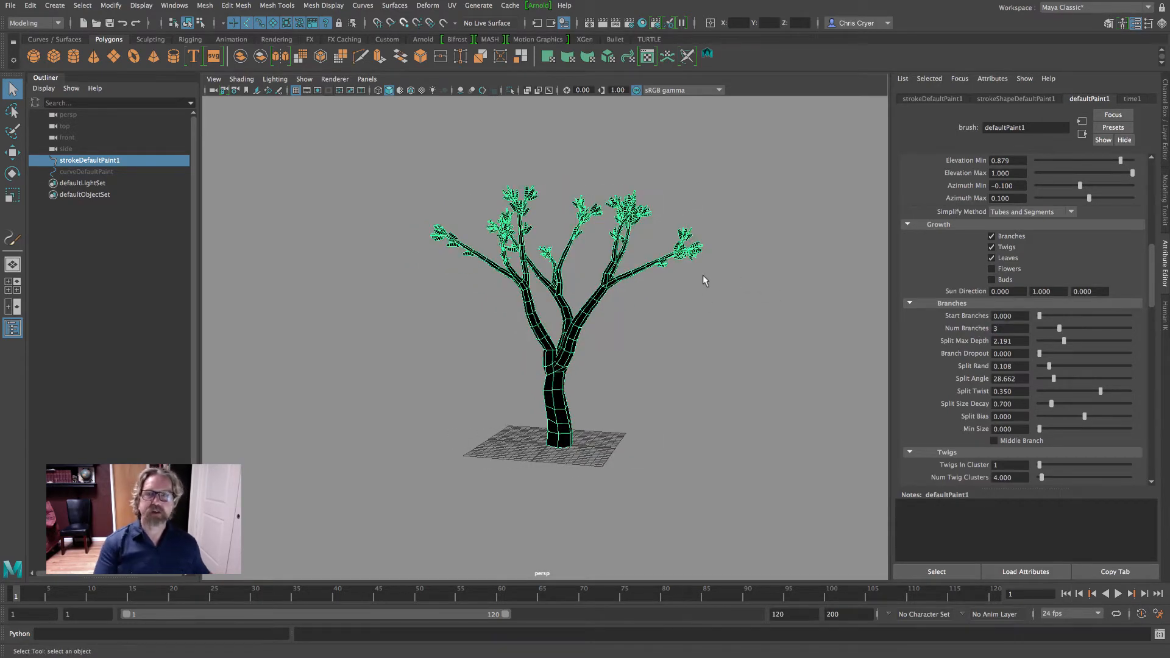
pyautogui.click(719, 279)
pyautogui.keyDown('alt'); pyautogui.moveTo(731, 282); pyautogui.dragTo(700, 287); pyautogui.keyUp('alt')
pyautogui.keyDown('alt'); pyautogui.moveTo(700, 287); pyautogui.dragTo(715, 243, button='right'); pyautogui.keyUp('alt')
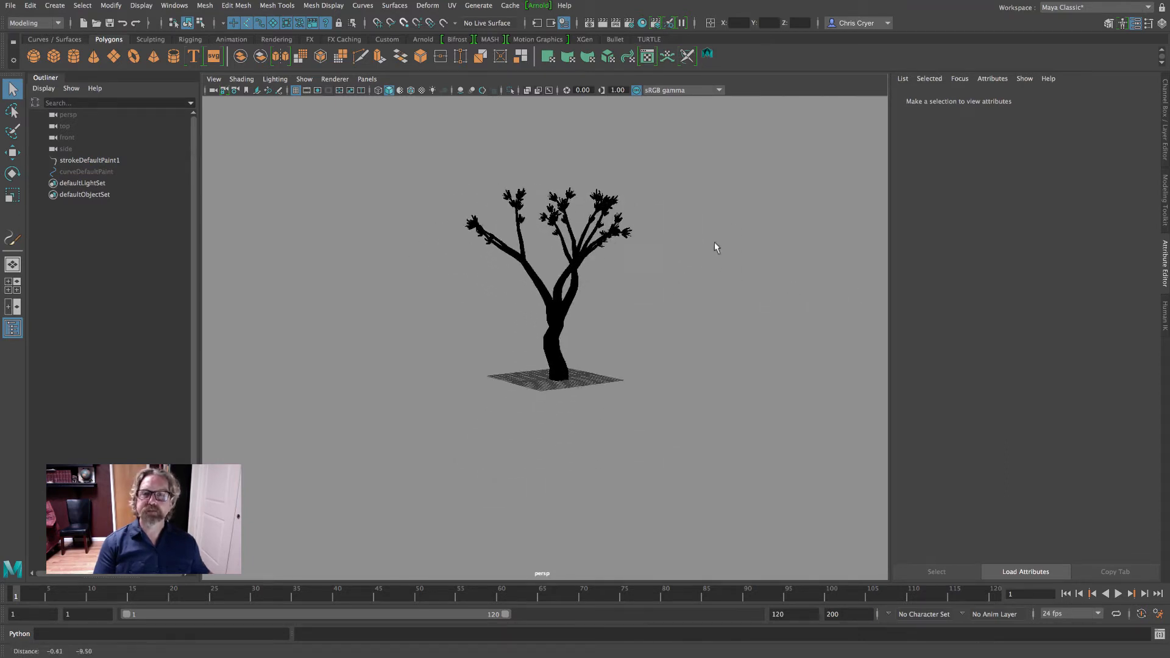
pyautogui.keyDown('alt'); pyautogui.moveTo(714, 243); pyautogui.dragTo(747, 287); pyautogui.keyUp('alt')
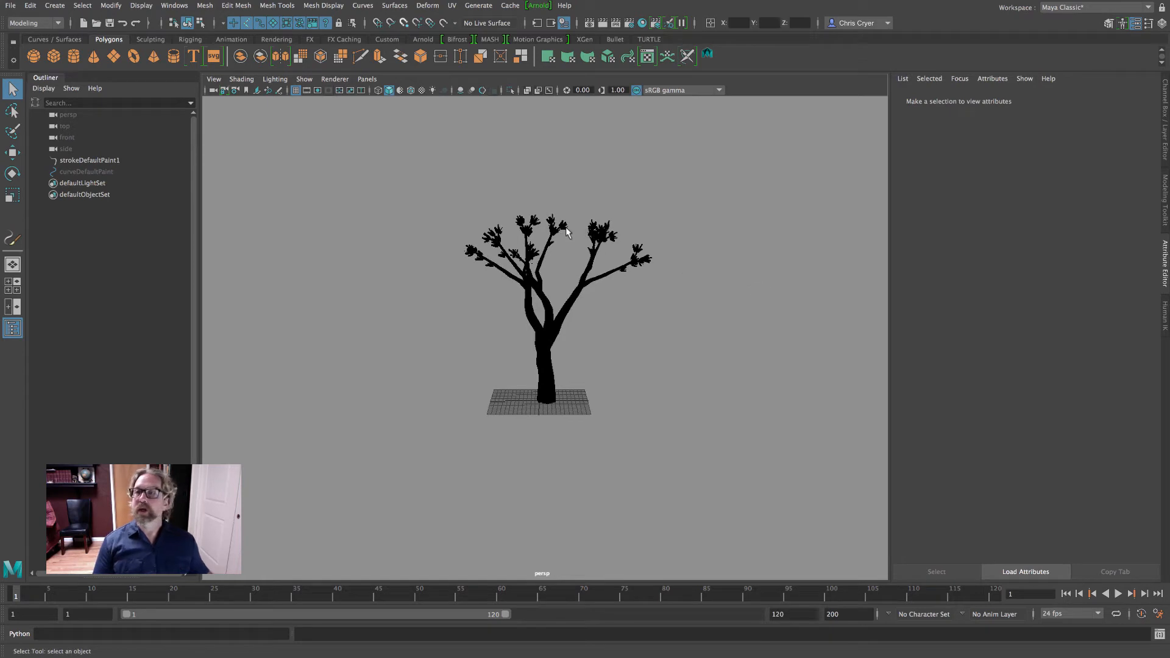
# Select the tree stroke and load its brush settings with Get Settings from Selected Stroke
pyautogui.click(583, 282)
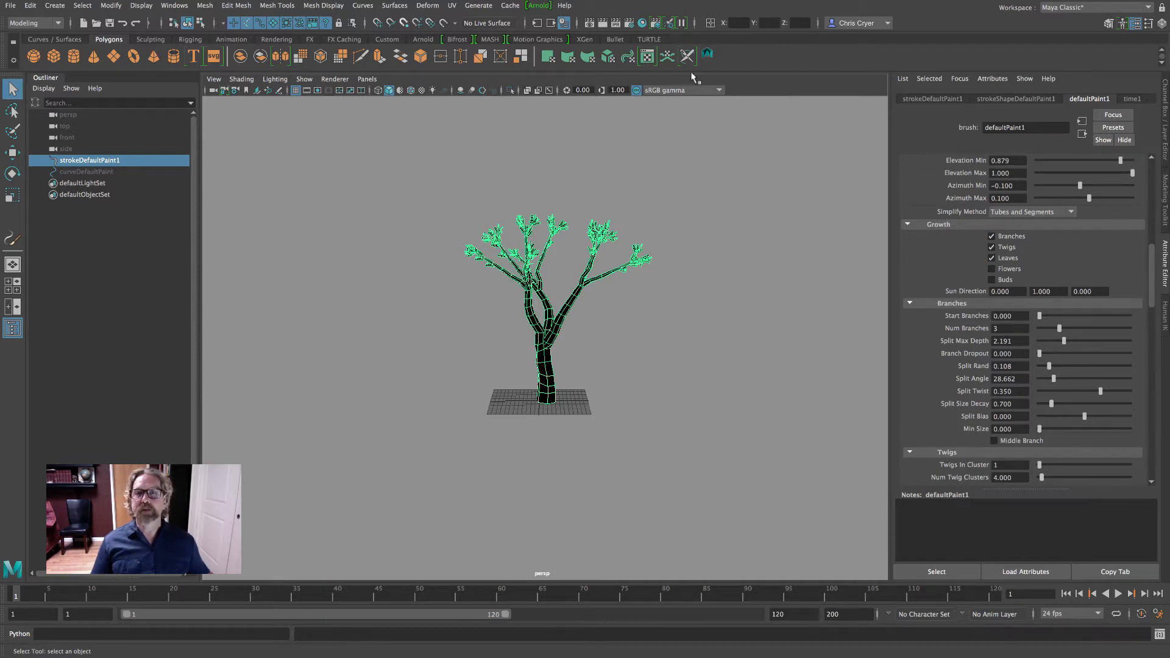
pyautogui.click(478, 6)
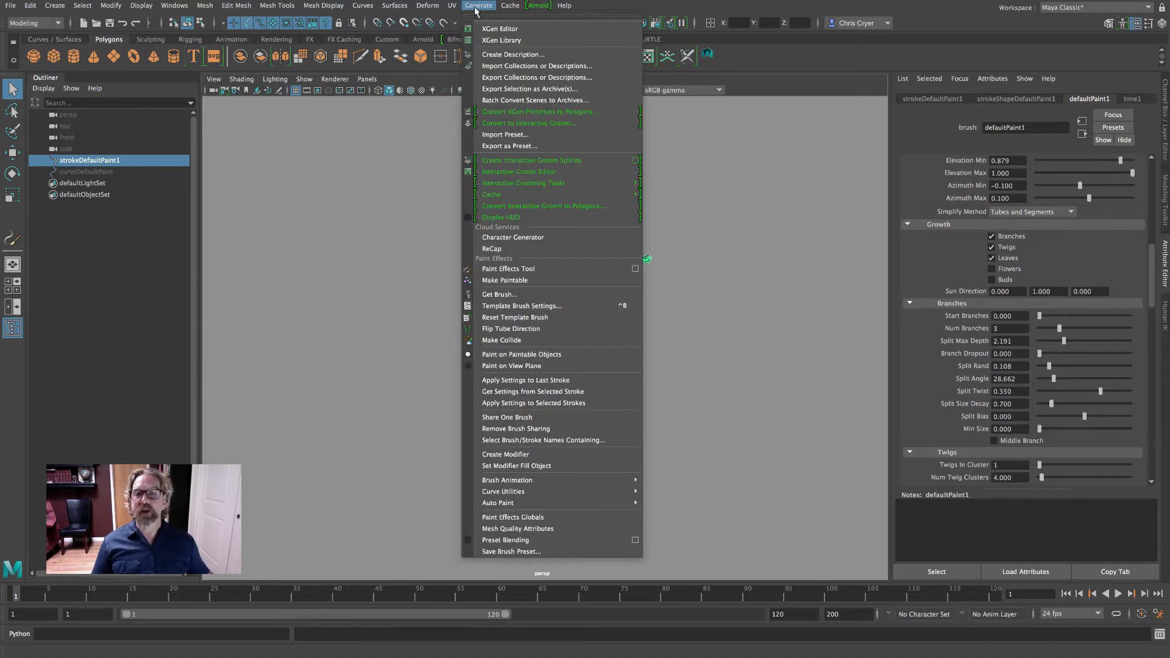
pyautogui.click(475, 7)
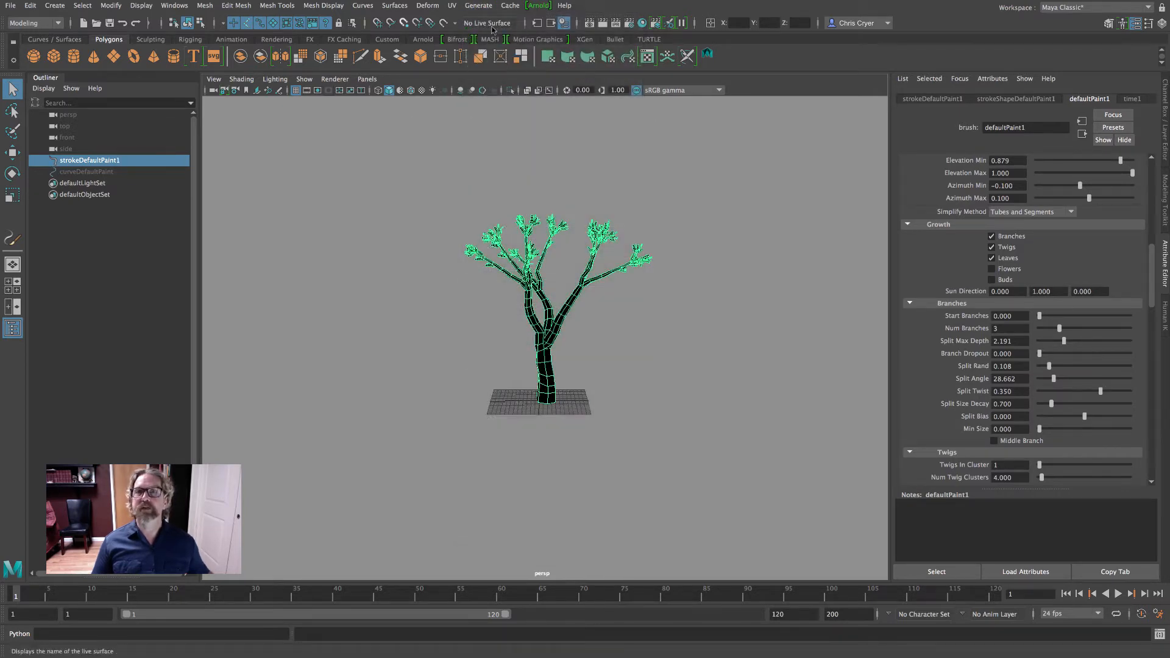
pyautogui.click(480, 7)
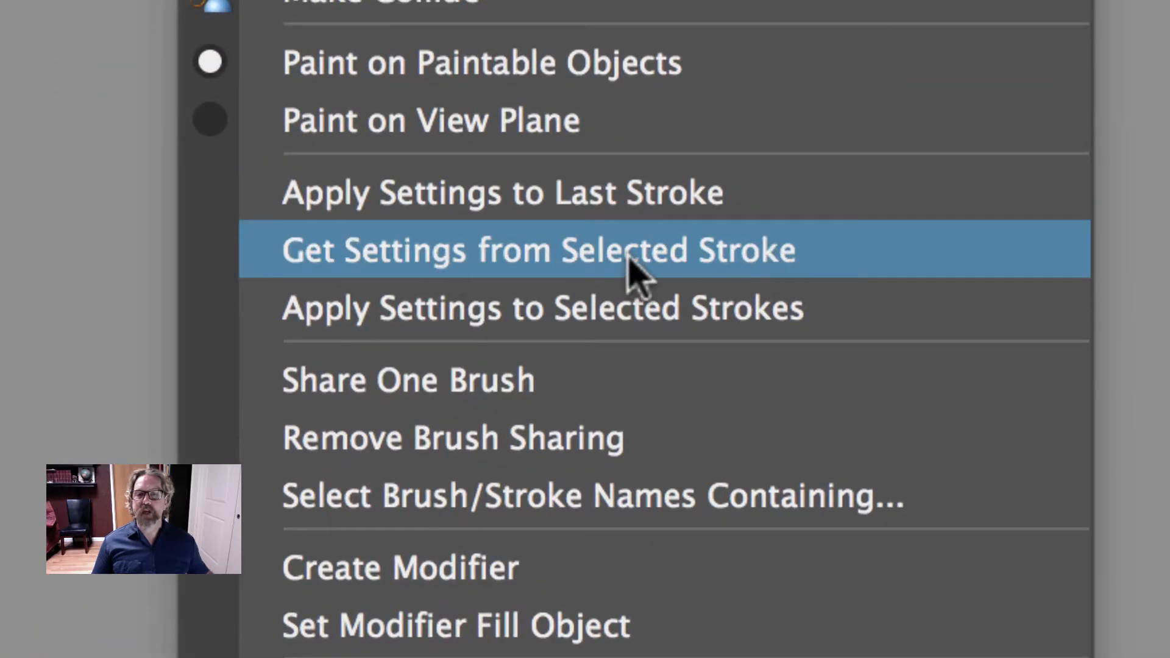
pyautogui.click(559, 250)
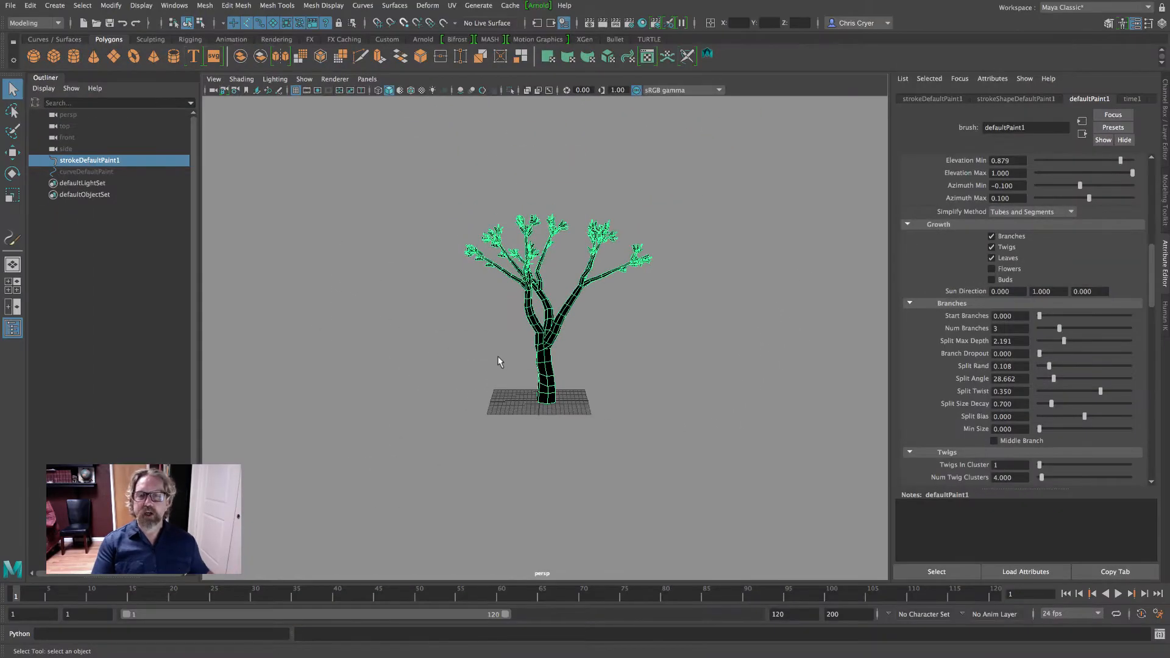
pyautogui.keyDown('alt'); pyautogui.moveTo(497, 361); pyautogui.dragTo(494, 198); pyautogui.keyUp('alt')
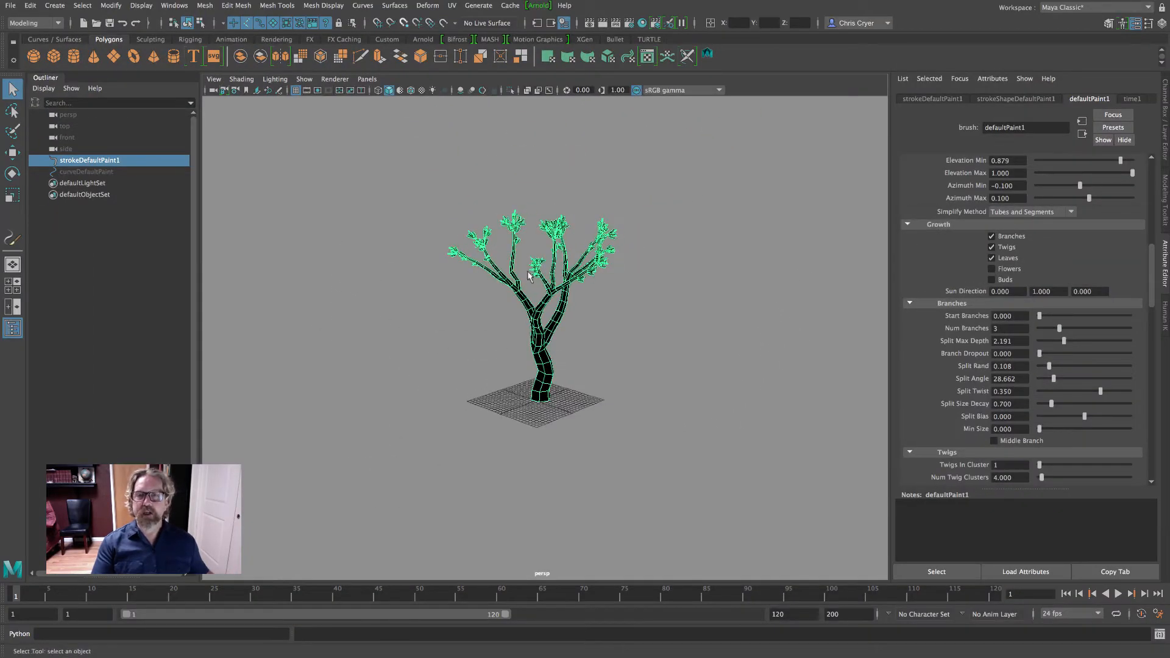
# Add the selected tree stroke to a new display layer and hide that layer
pyautogui.click(1166, 92)
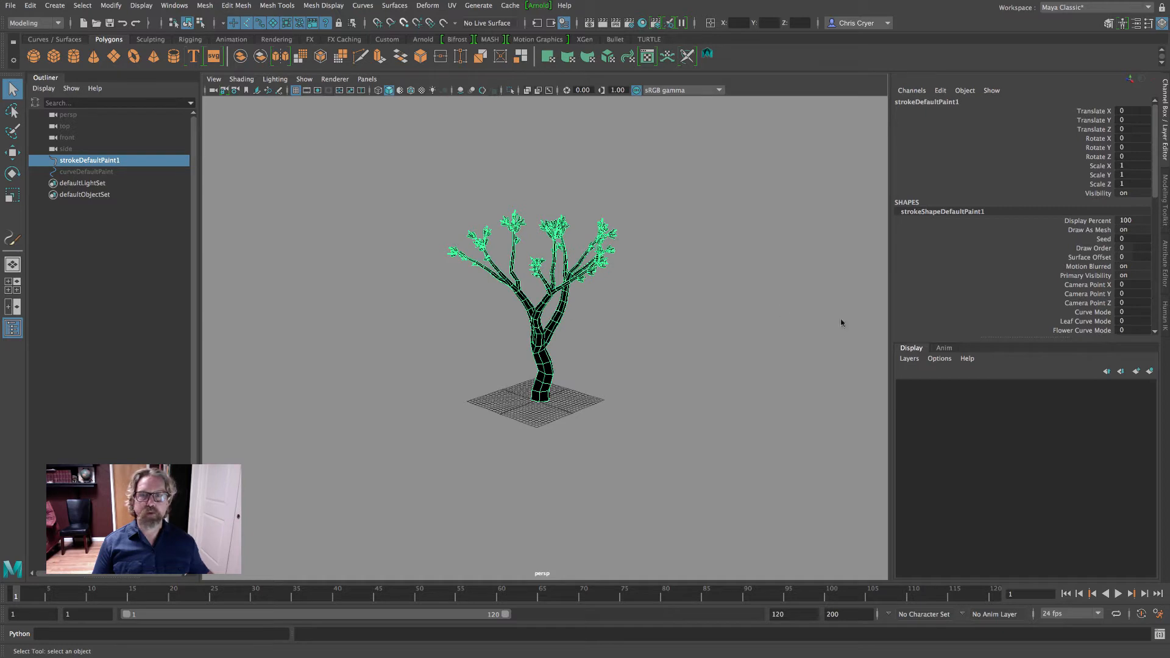
pyautogui.click(1150, 371)
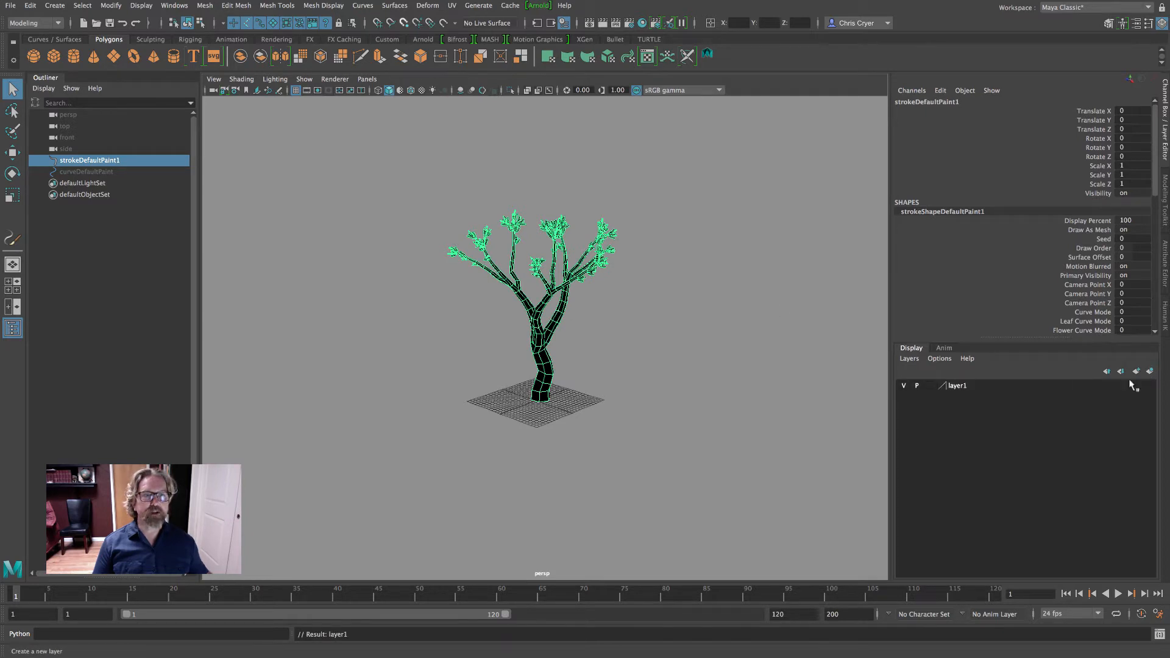
pyautogui.click(904, 386)
pyautogui.keyDown('alt'); pyautogui.moveTo(718, 283); pyautogui.dragTo(497, 323); pyautogui.keyUp('alt')
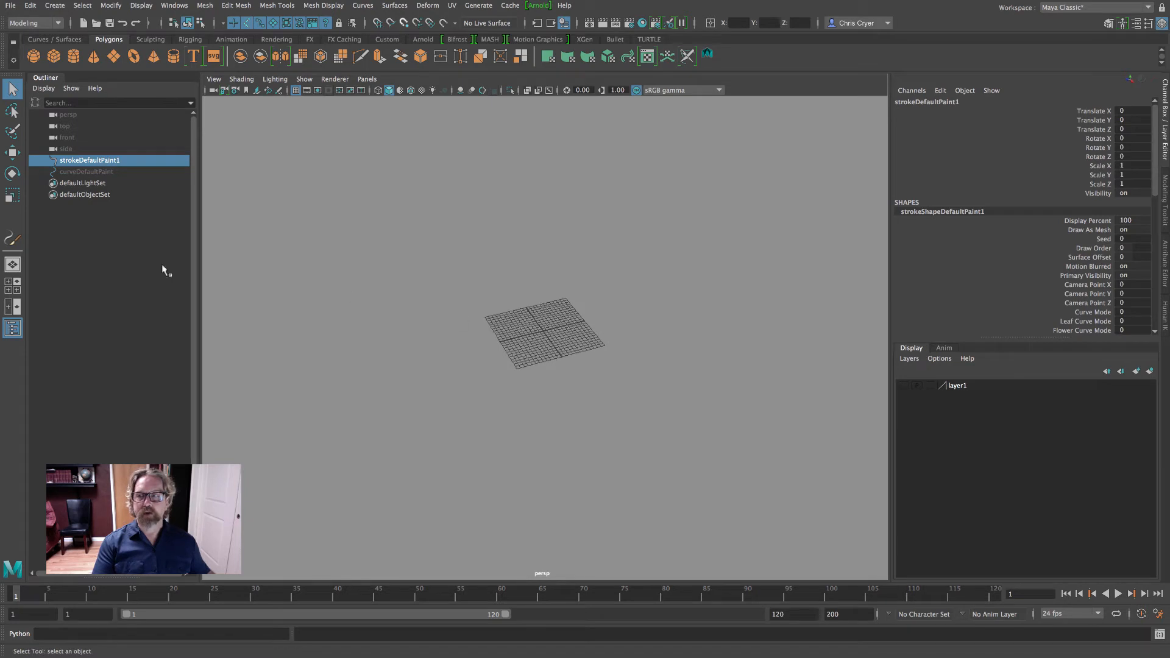
# Show the tree's display layer again and deselect the tree to inspect its silhouette
pyautogui.click(478, 6)
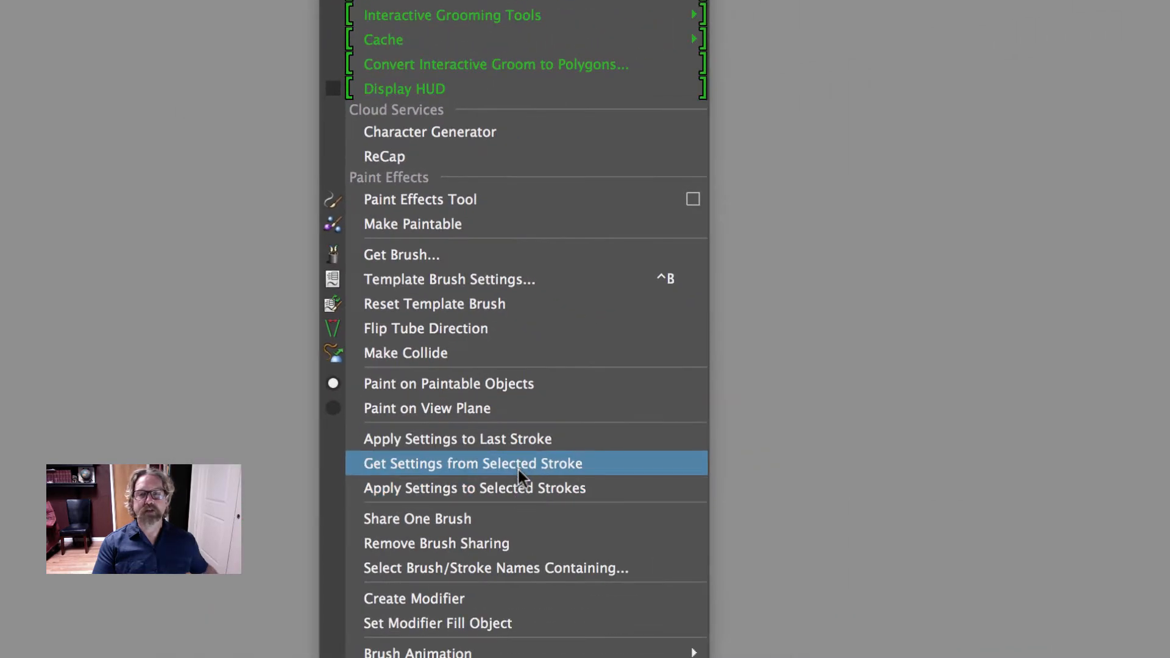
pyautogui.click(830, 99)
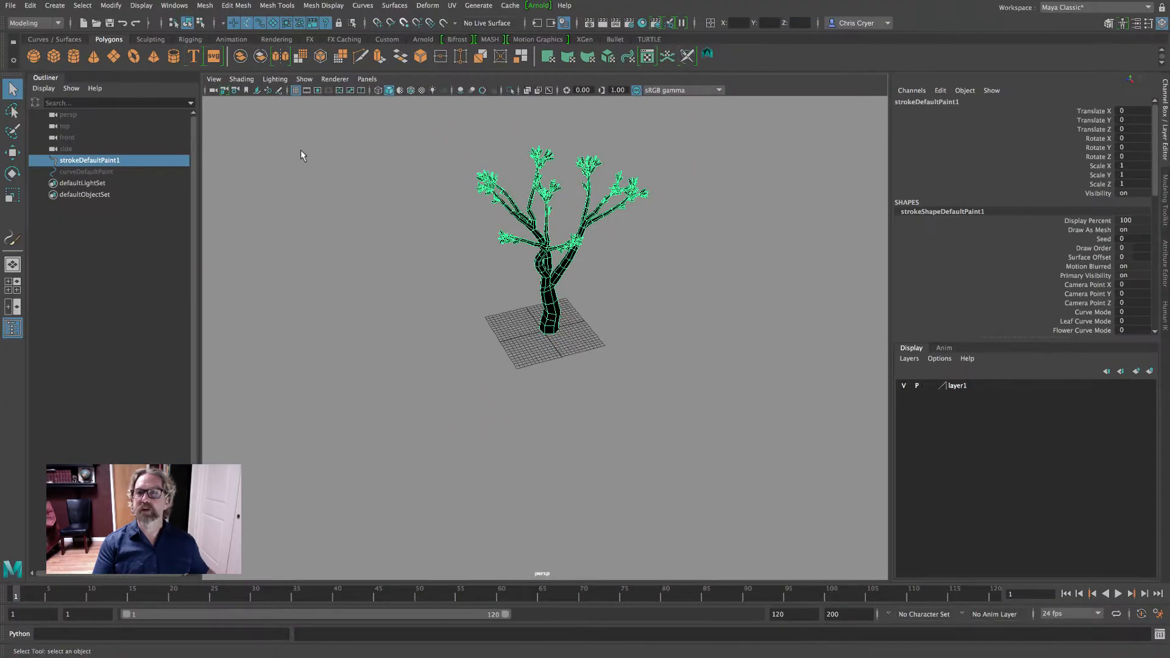
pyautogui.click(299, 156)
pyautogui.keyDown('alt'); pyautogui.moveTo(344, 203); pyautogui.dragTo(372, 248, button='middle'); pyautogui.keyUp('alt')
pyautogui.scroll(3, 373, 248)
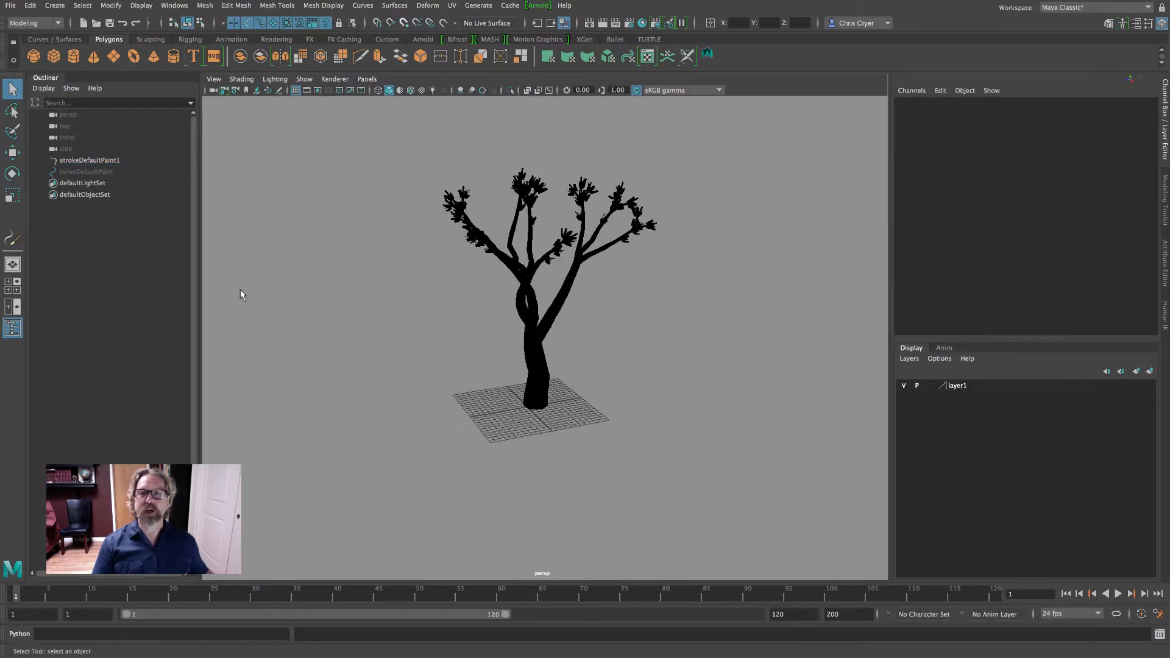
# Select strokeDefaultPaint1 again and copy its settings to the brush with Get Settings from Selected Stroke
pyautogui.click(90, 160)
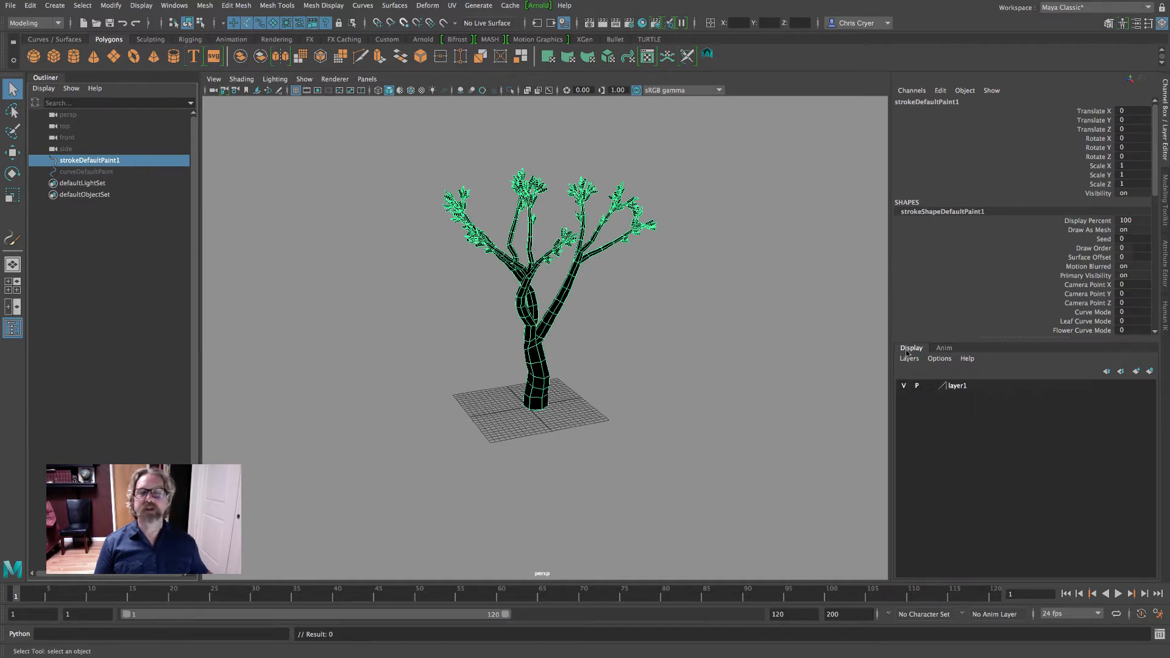
pyautogui.click(479, 5)
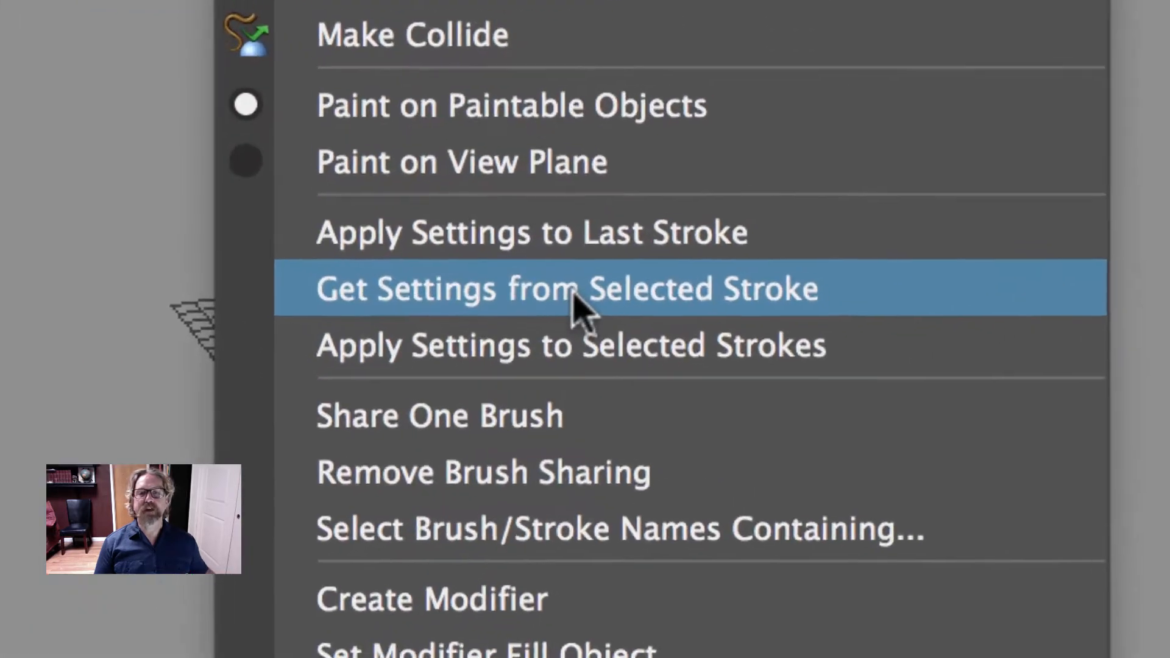
pyautogui.click(575, 289)
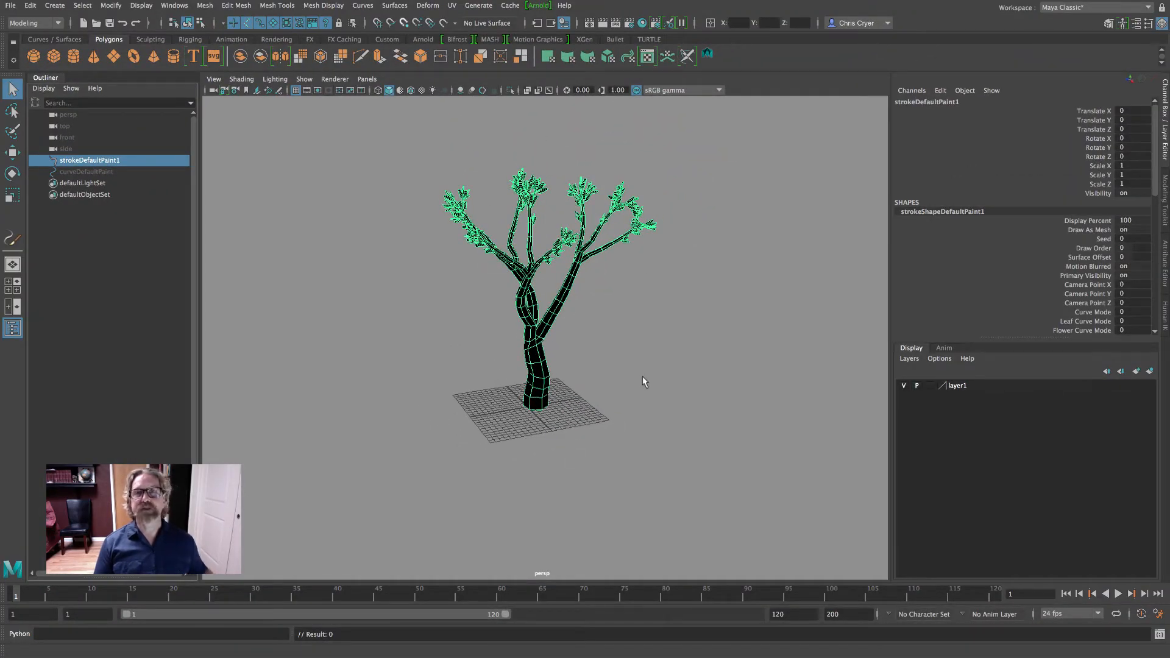
pyautogui.click(477, 6)
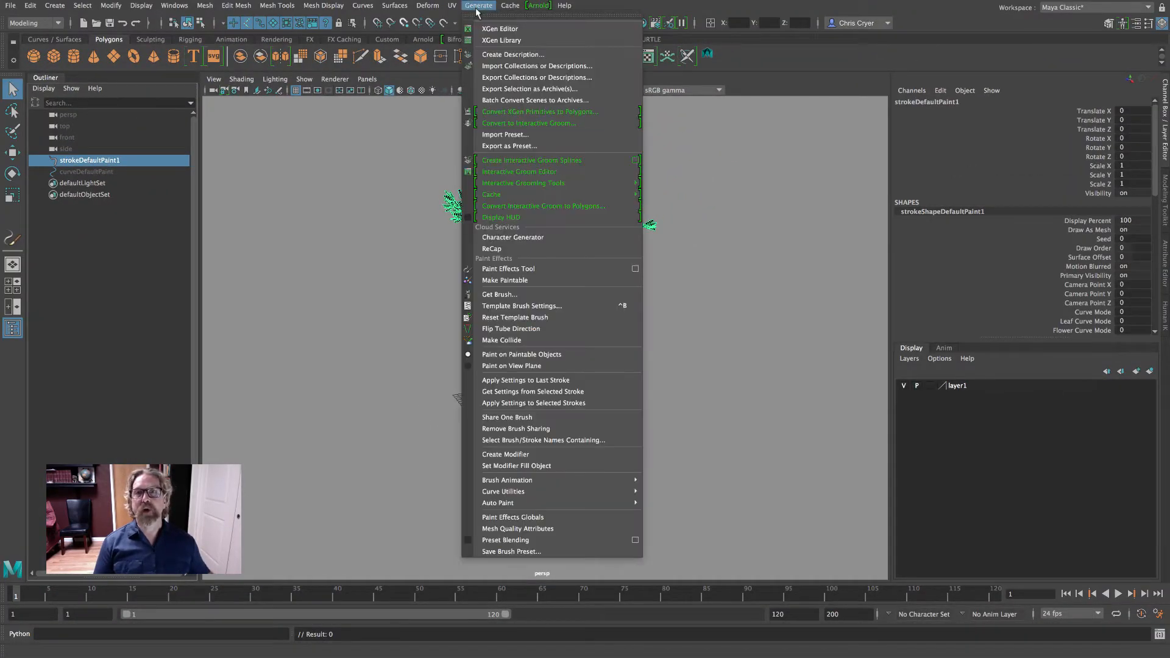
pyautogui.click(707, 176)
# Hide the original tree's layer and paint a new stroke across the grid with the Paint Effects Tool, checking it from several angles
pyautogui.click(904, 386)
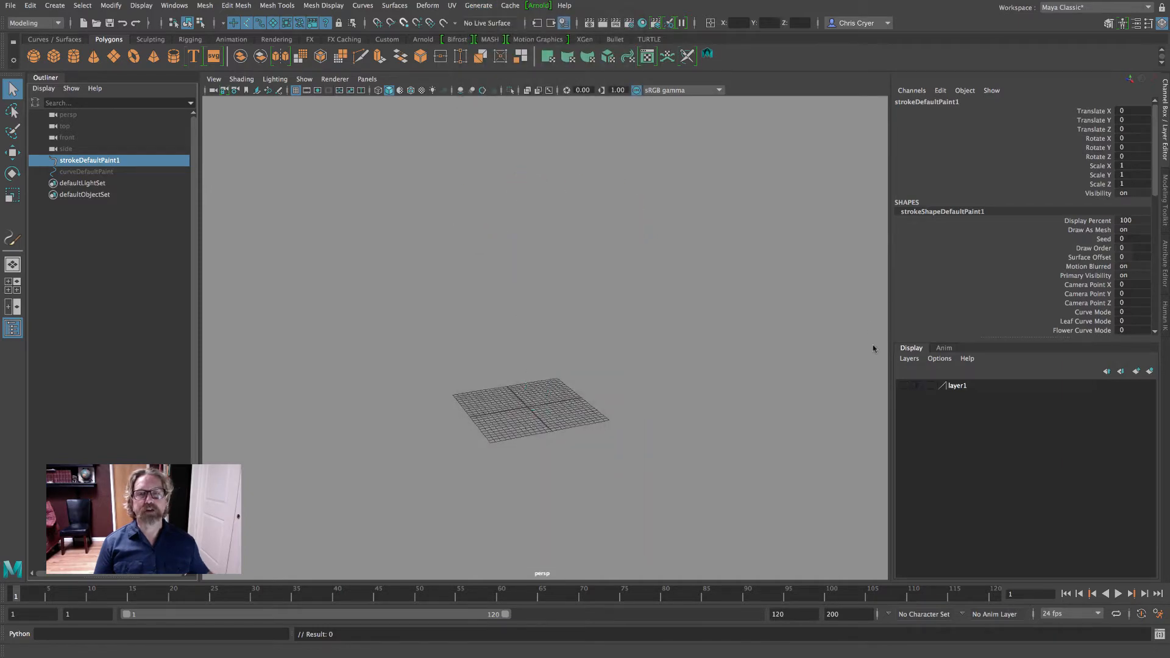
pyautogui.click(481, 8)
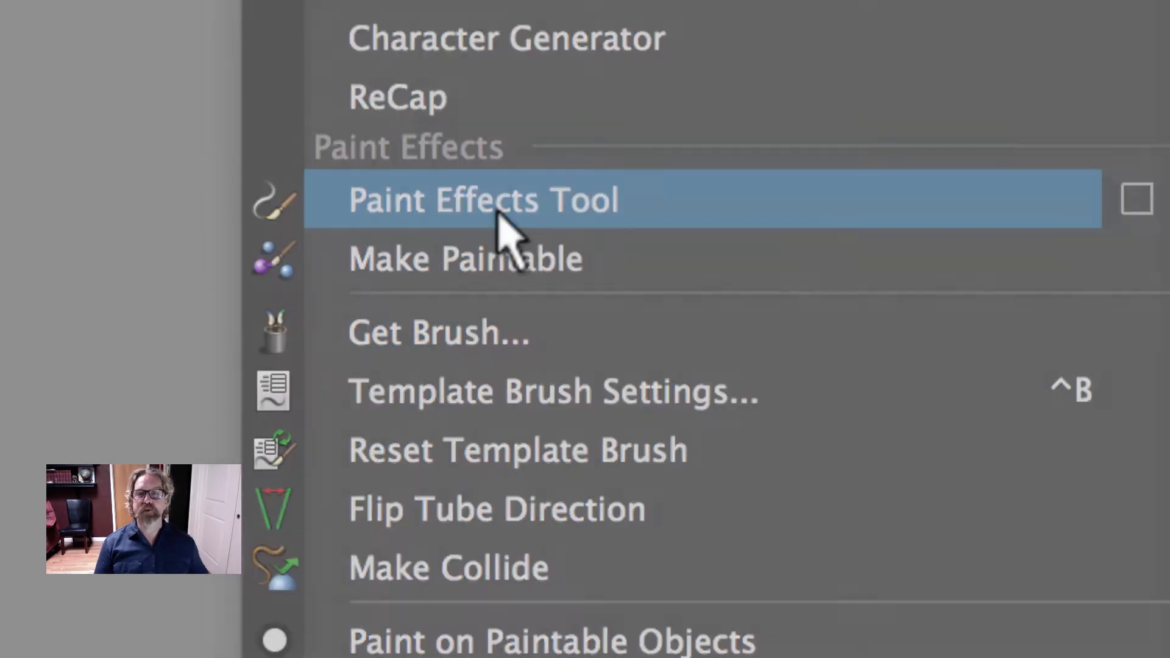
pyautogui.click(499, 210)
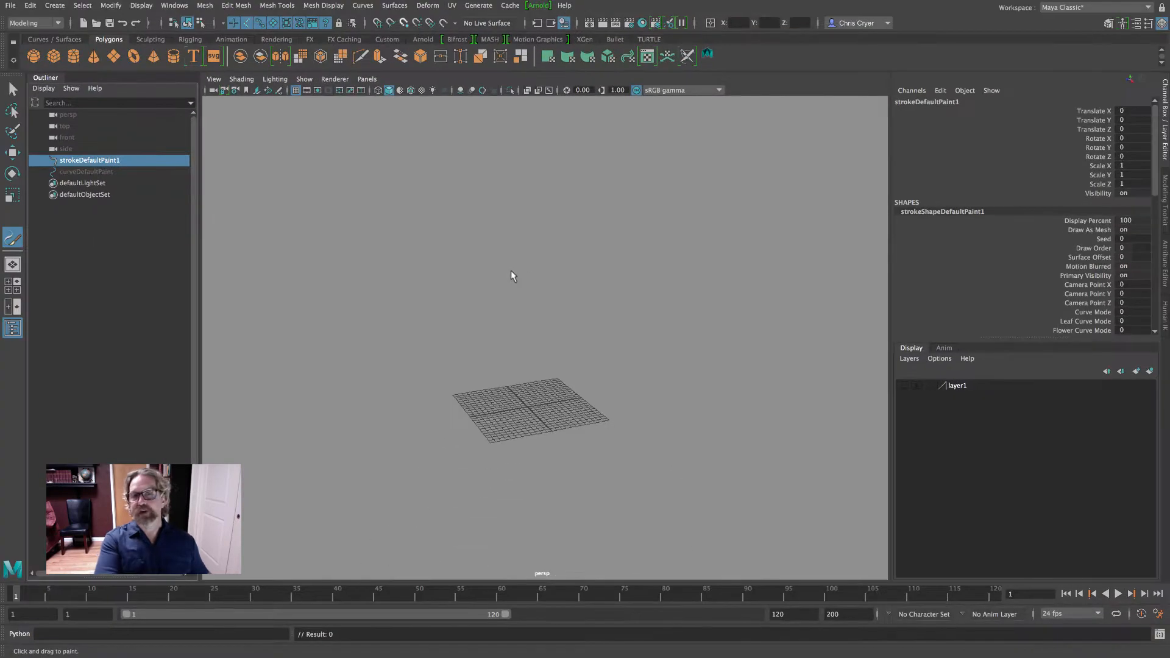
pyautogui.moveTo(504, 401)
pyautogui.keyDown('alt'); pyautogui.mouseDown()
pyautogui.moveTo(506, 411)
pyautogui.moveTo(503, 388)
pyautogui.mouseUp(); pyautogui.keyUp('alt')
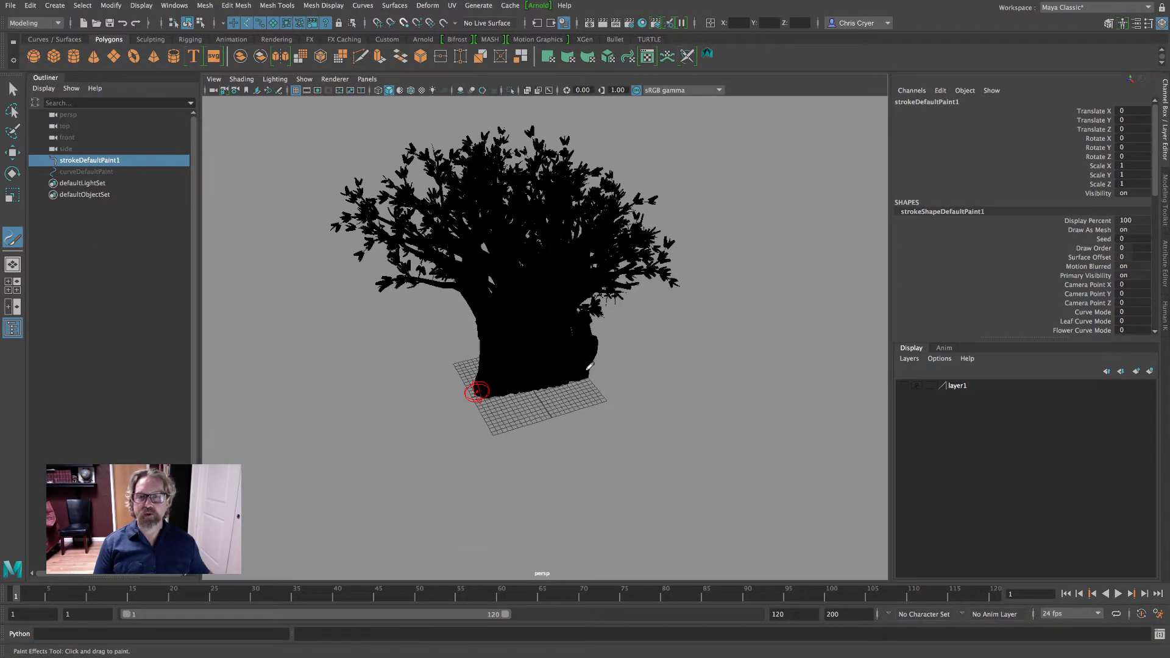
pyautogui.moveTo(631, 403)
pyautogui.keyDown('alt'); pyautogui.mouseDown()
pyautogui.moveTo(643, 476)
pyautogui.moveTo(628, 394)
pyautogui.moveTo(671, 376)
pyautogui.mouseUp(); pyautogui.keyUp('alt')
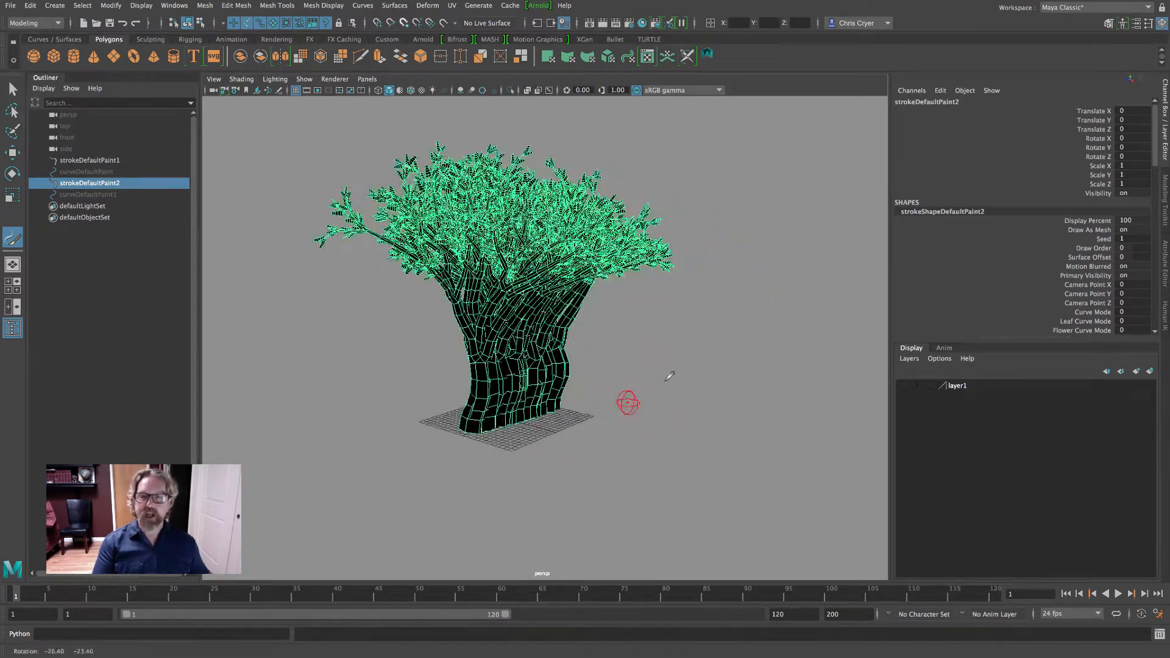
pyautogui.keyDown('alt'); pyautogui.moveTo(590, 400); pyautogui.dragTo(701, 406, button='right'); pyautogui.keyUp('alt')
pyautogui.keyDown('alt'); pyautogui.moveTo(674, 404); pyautogui.dragTo(734, 408, button='middle'); pyautogui.keyUp('alt')
pyautogui.moveTo(717, 421)
pyautogui.keyDown('alt'); pyautogui.mouseDown()
pyautogui.moveTo(689, 423)
pyautogui.moveTo(690, 468)
pyautogui.mouseUp(); pyautogui.keyUp('alt')
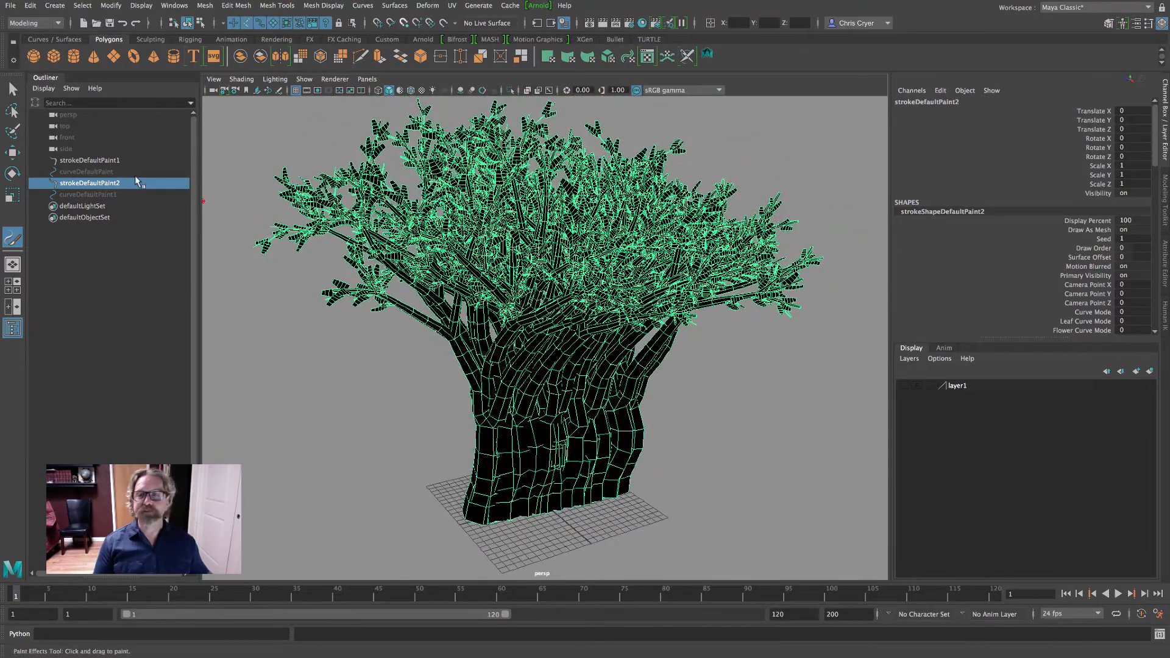
# Leave the painting tool and set Sample Density of the new stroke's shape to 0.756, trying sparser values such as 0.104 first
pyautogui.click(12, 92)
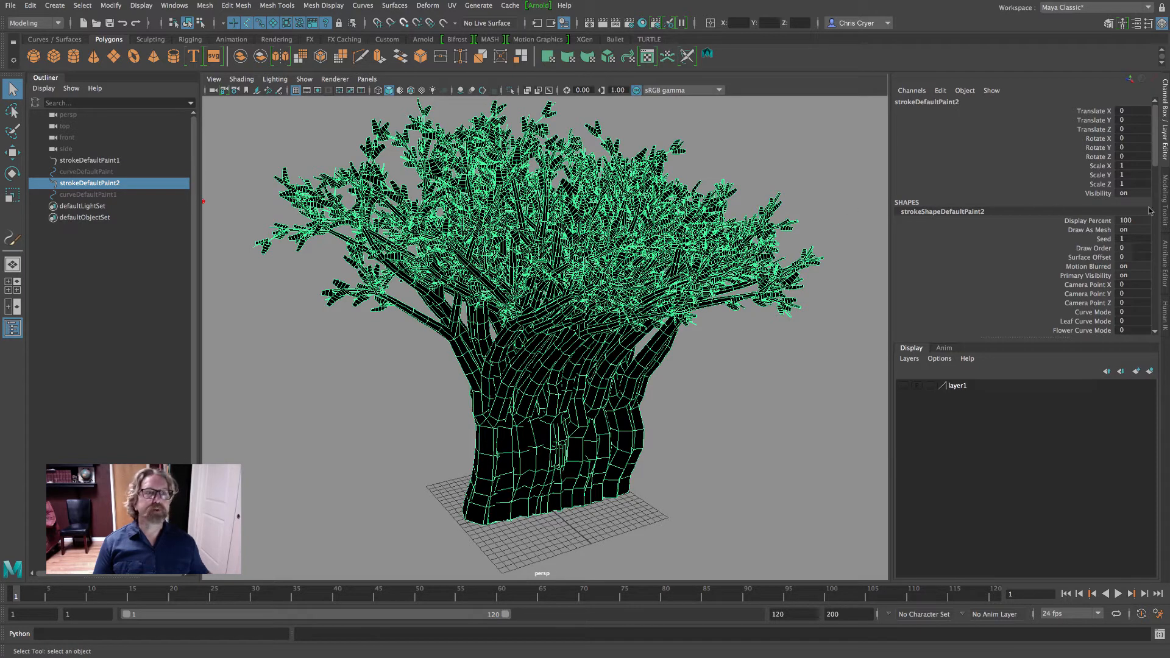
pyautogui.click(1165, 250)
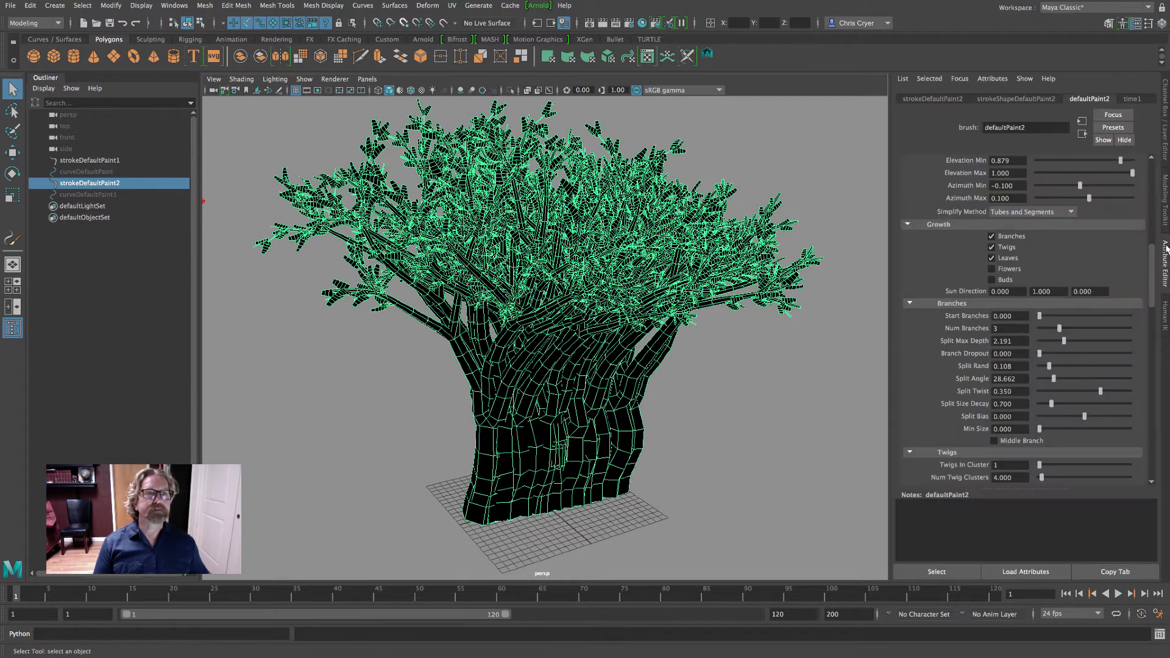
pyautogui.click(1016, 99)
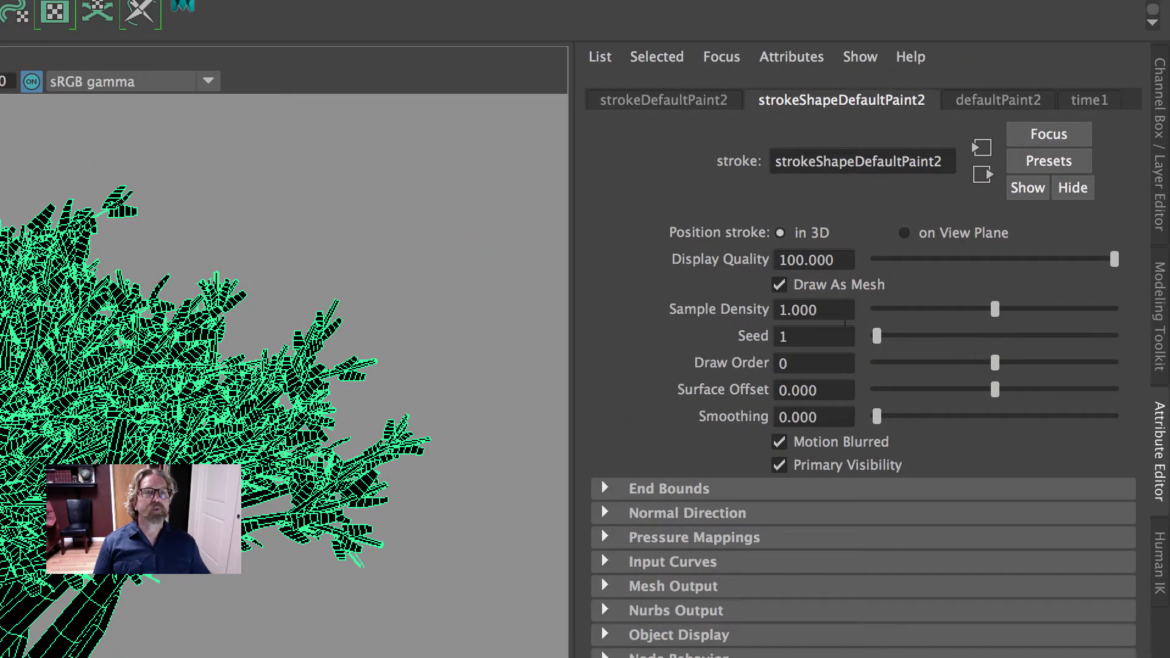
pyautogui.moveTo(995, 309); pyautogui.dragTo(947, 310)
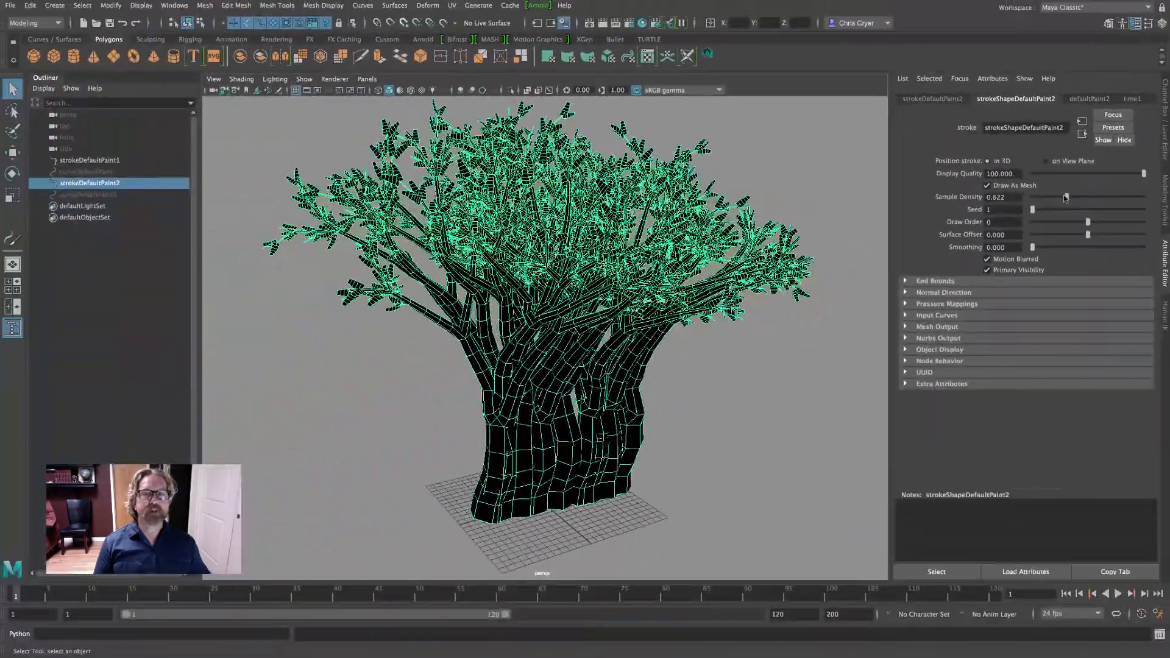
pyautogui.moveTo(1065, 197); pyautogui.dragTo(1040, 196)
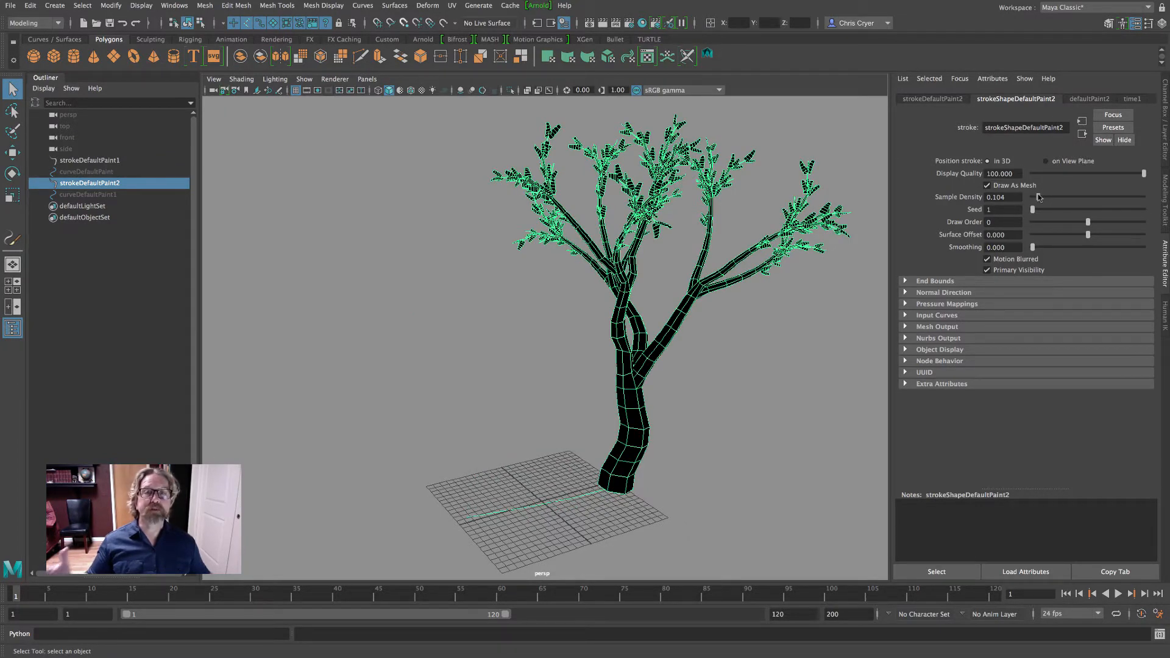
pyautogui.moveTo(1039, 197); pyautogui.dragTo(1074, 197)
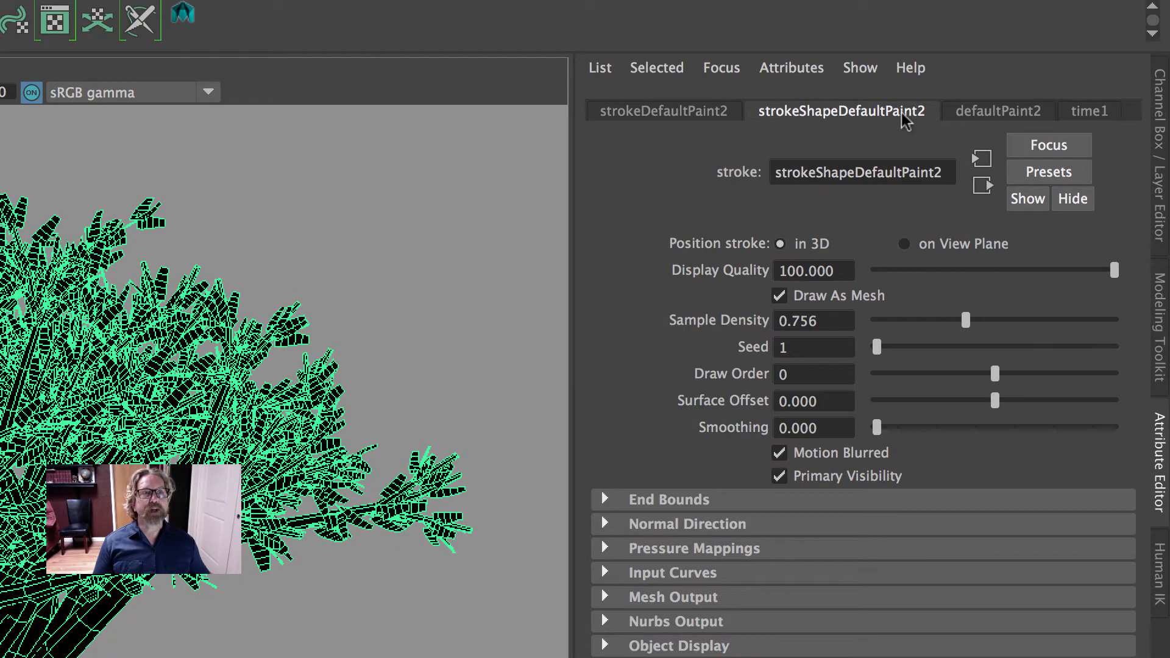
# Set Brush Width to 50 in defaultPaint2's Brush Profile to spread the painted trees apart, and check the result from several angles
pyautogui.click(1002, 113)
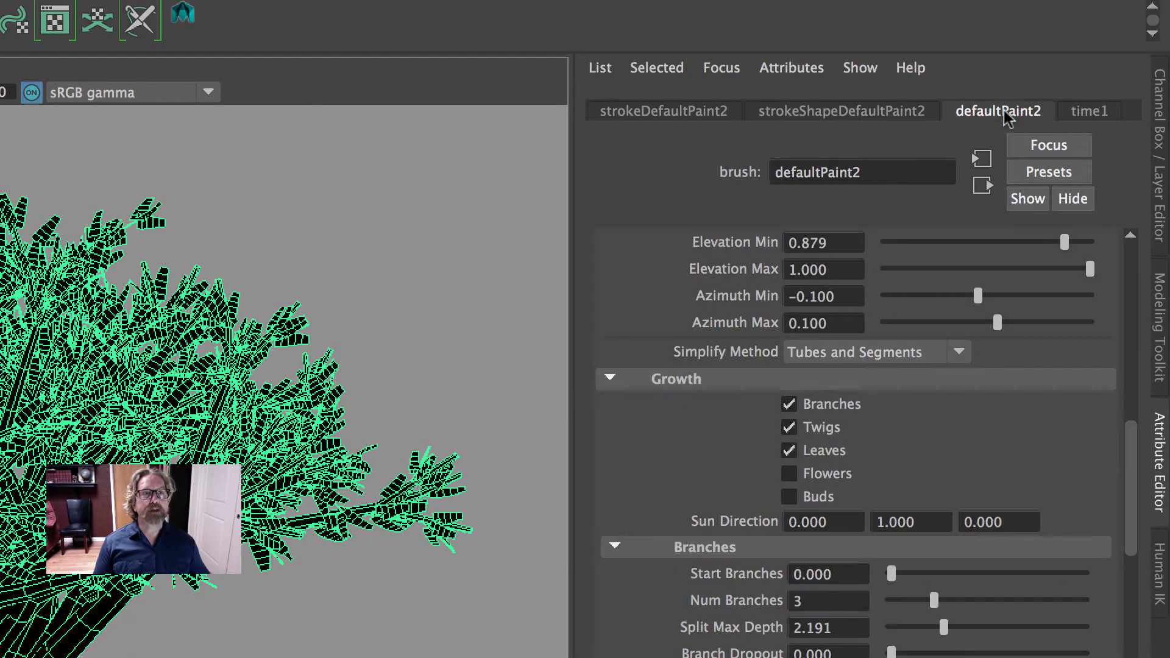
pyautogui.scroll(10, 995, 329)
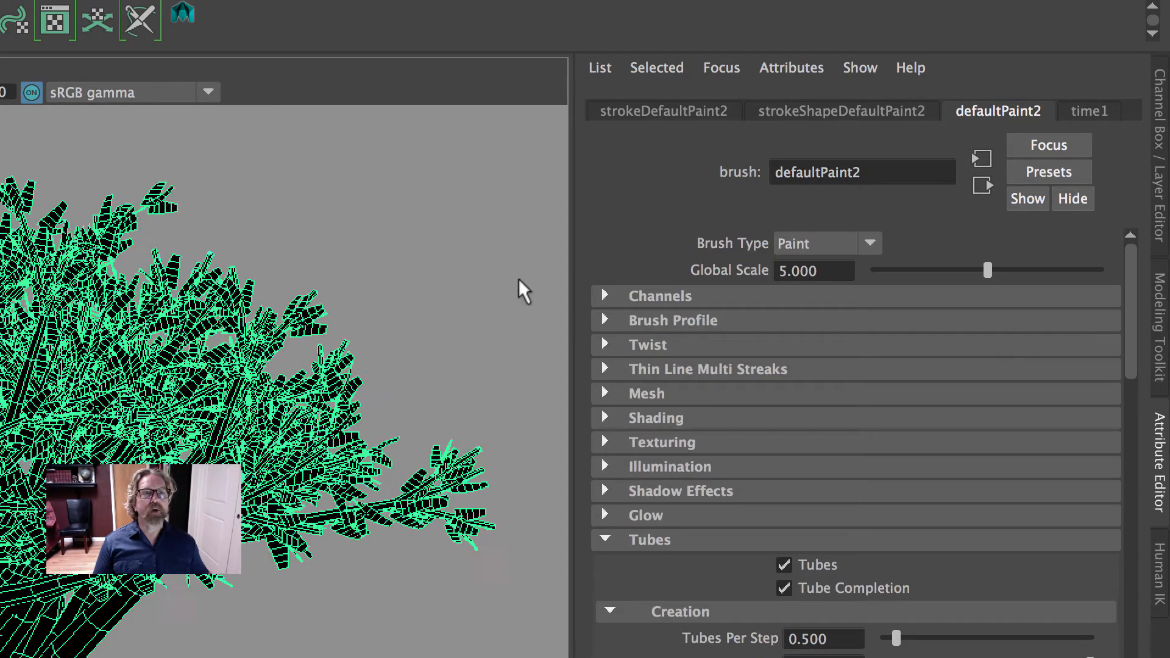
pyautogui.click(667, 322)
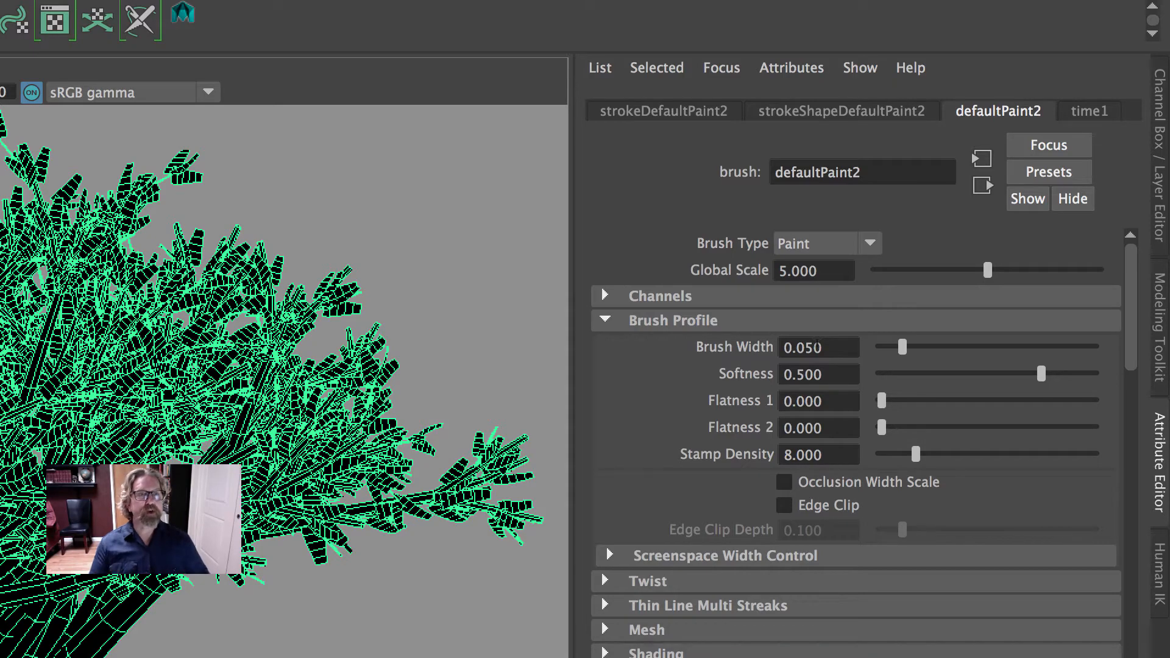
pyautogui.doubleClick(818, 346)
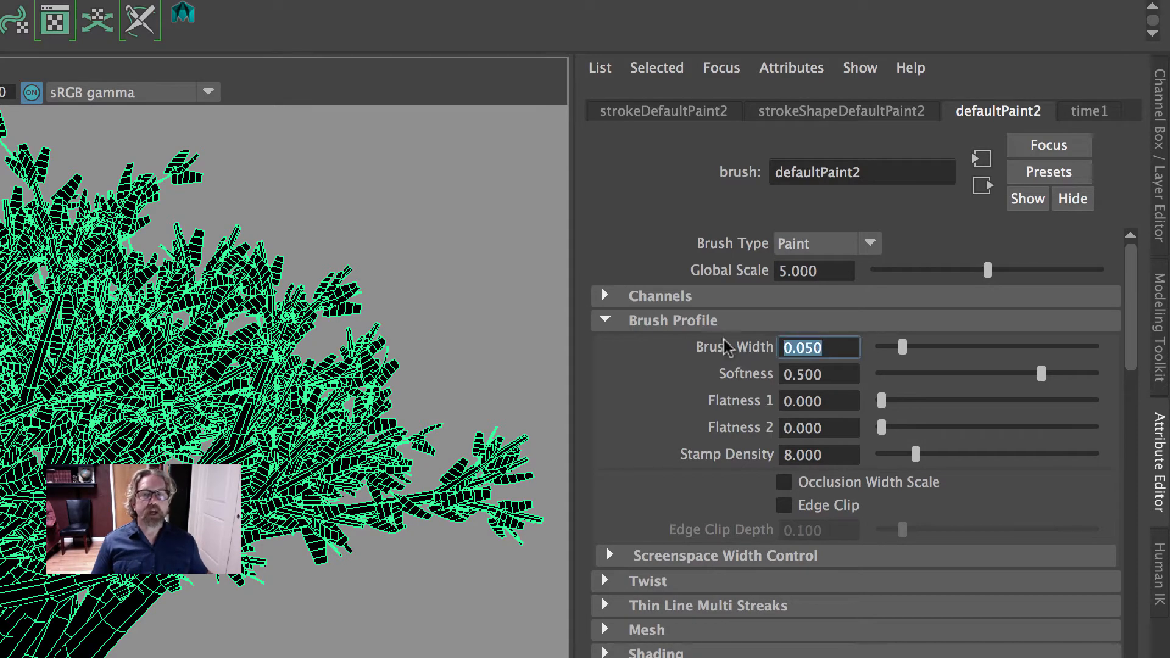
pyautogui.keyDown('alt'); pyautogui.moveTo(329, 639); pyautogui.dragTo(0, 657, button='right'); pyautogui.keyUp('alt')
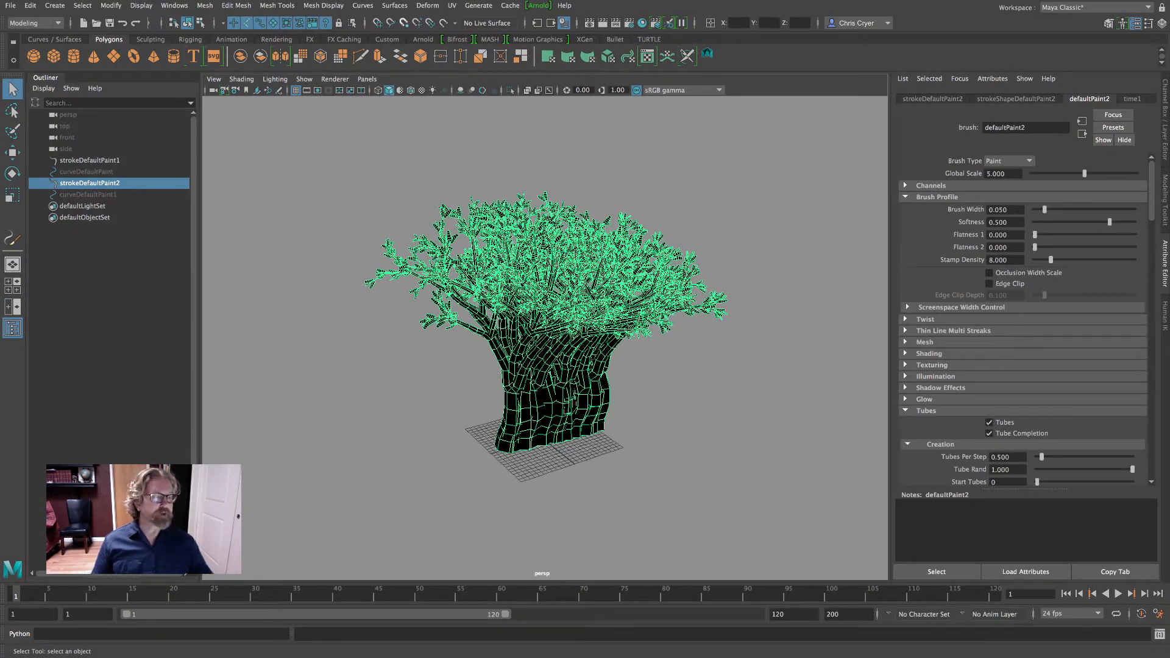
pyautogui.keyDown('alt'); pyautogui.moveTo(659, 281); pyautogui.dragTo(667, 283); pyautogui.keyUp('alt')
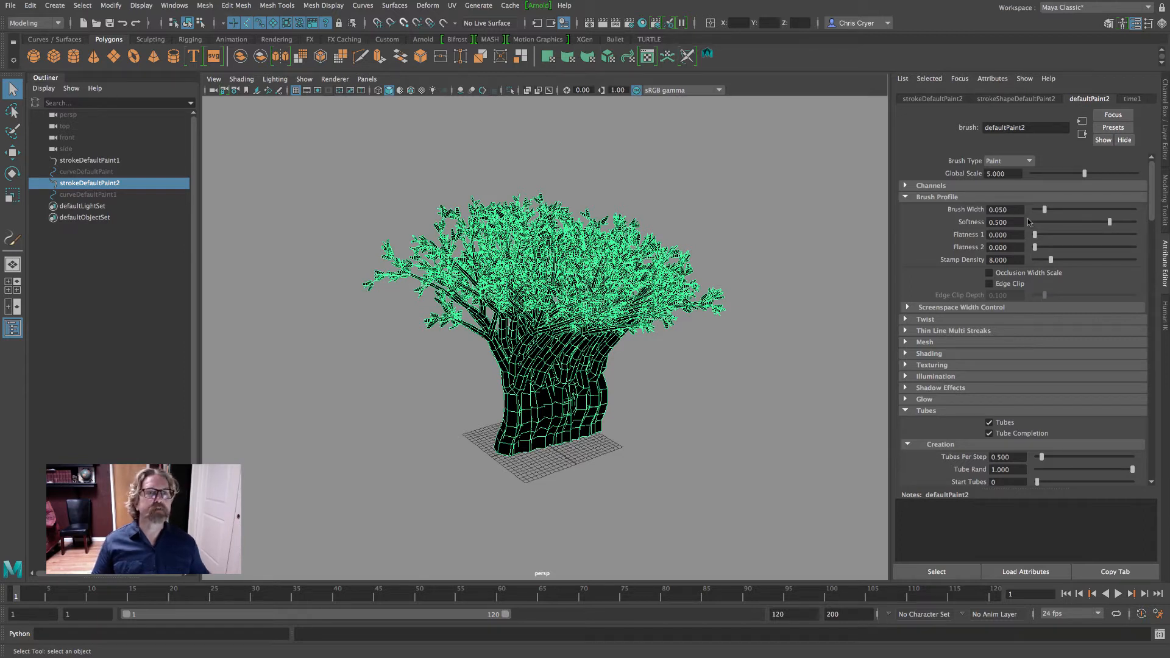
pyautogui.click(961, 210)
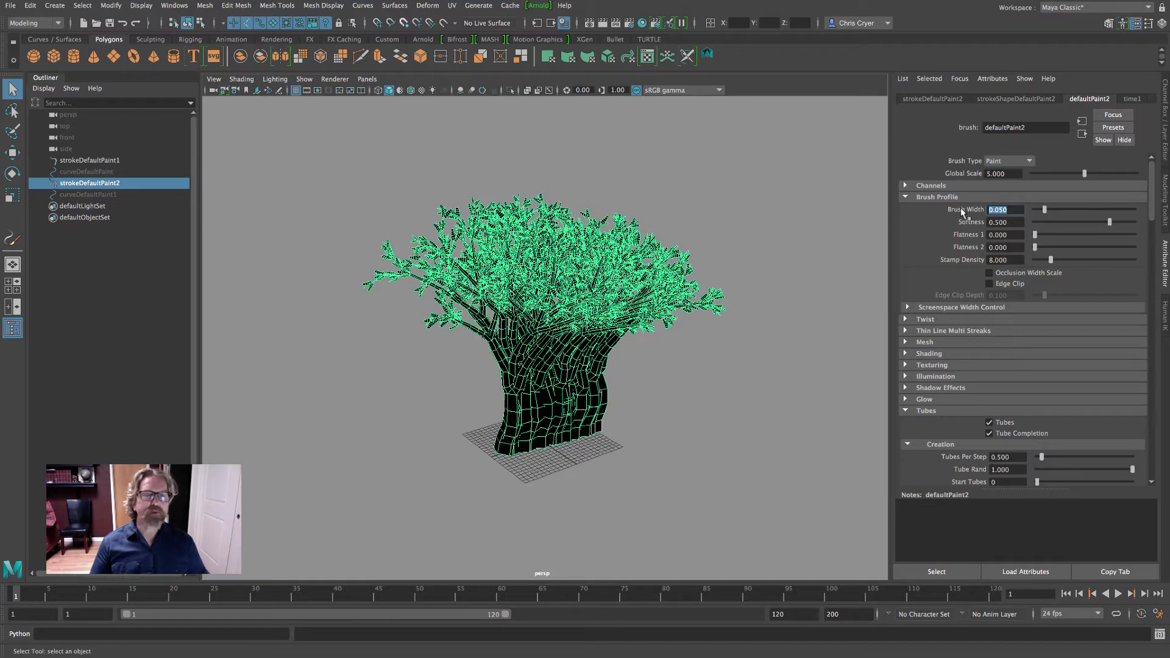
pyautogui.write('50')
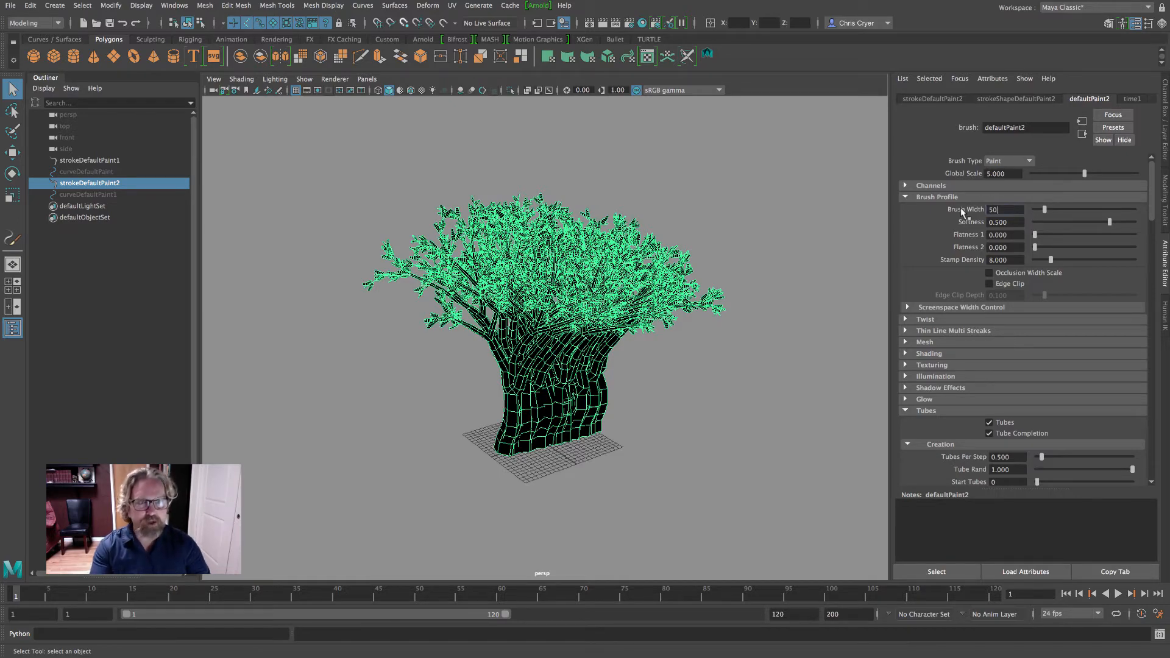
pyautogui.press('Return')
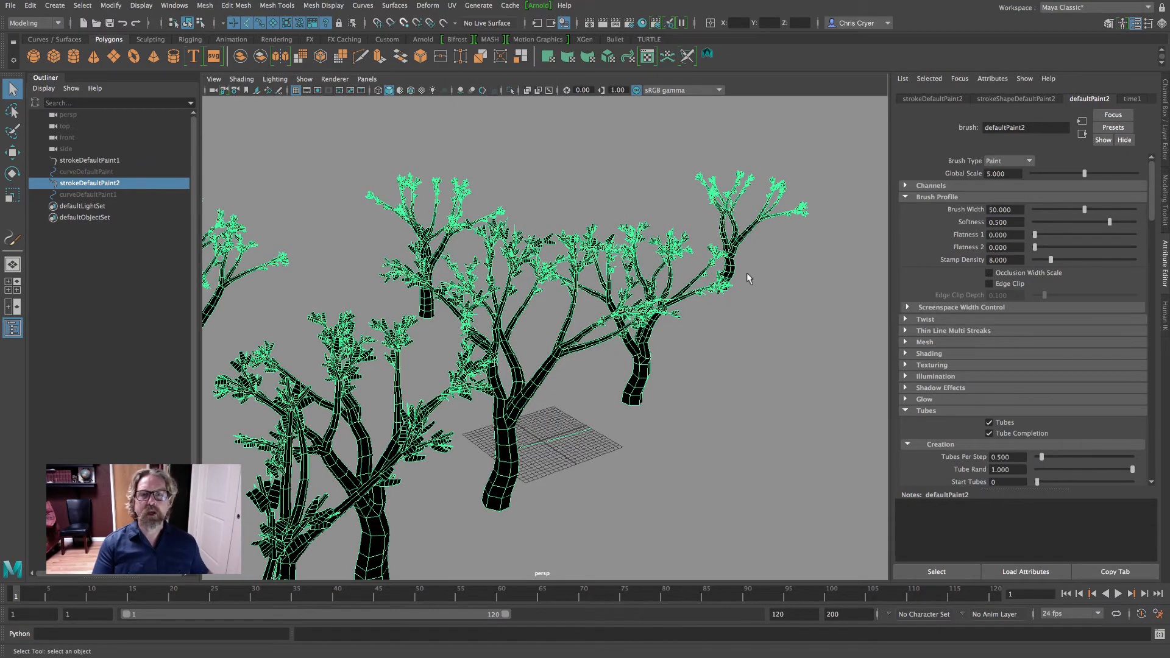
pyautogui.keyDown('alt'); pyautogui.moveTo(767, 282); pyautogui.dragTo(718, 254, button='middle'); pyautogui.keyUp('alt')
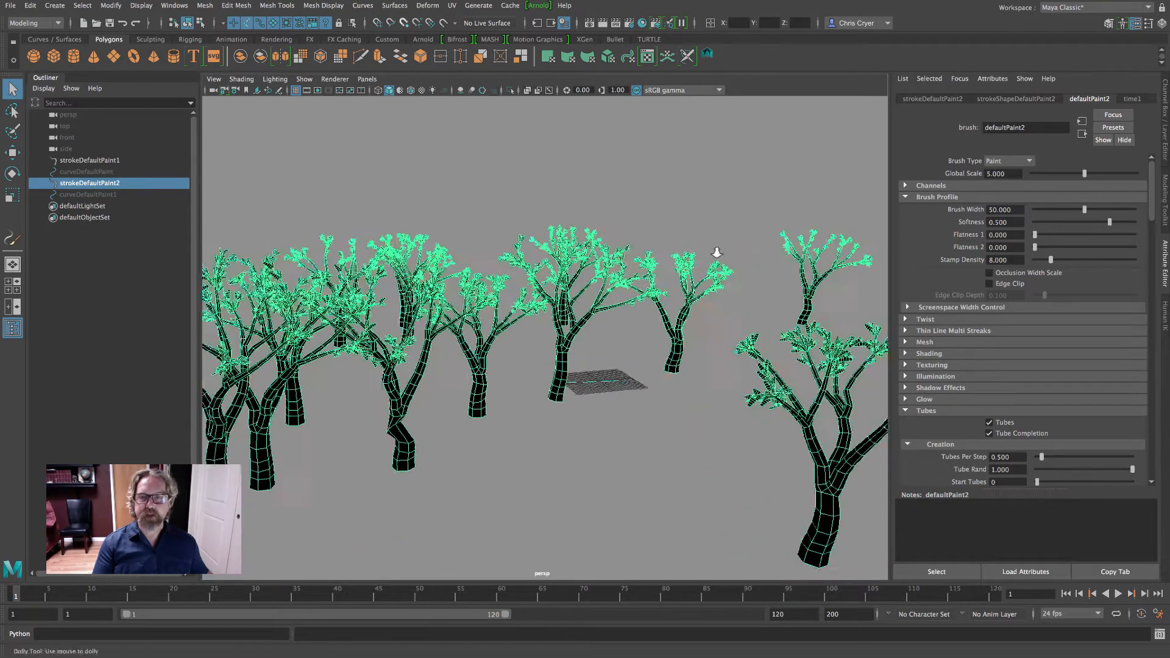
pyautogui.keyDown('alt'); pyautogui.moveTo(718, 253); pyautogui.dragTo(627, 261, button='right'); pyautogui.keyUp('alt')
pyautogui.keyDown('alt'); pyautogui.moveTo(627, 260); pyautogui.dragTo(658, 268); pyautogui.keyUp('alt')
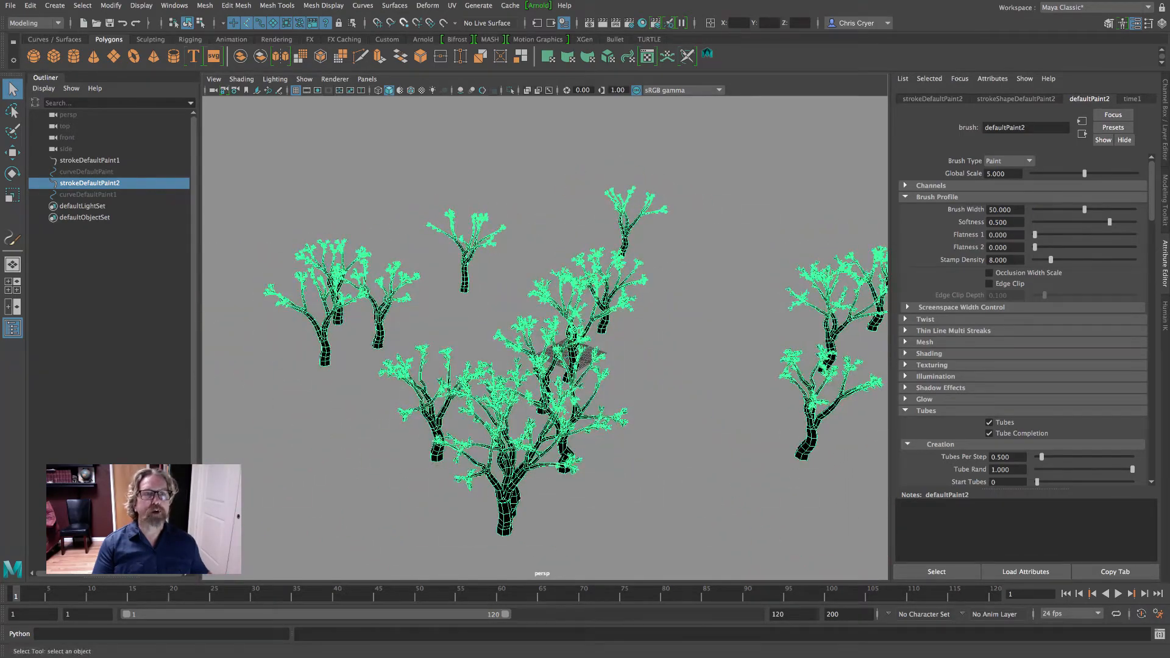
# Try a Brush Width of 100 for the defaultPaint2 brush and look over the wider tree spacing
pyautogui.moveTo(1014, 210); pyautogui.dragTo(978, 208)
pyautogui.write('100')
pyautogui.press('Return')
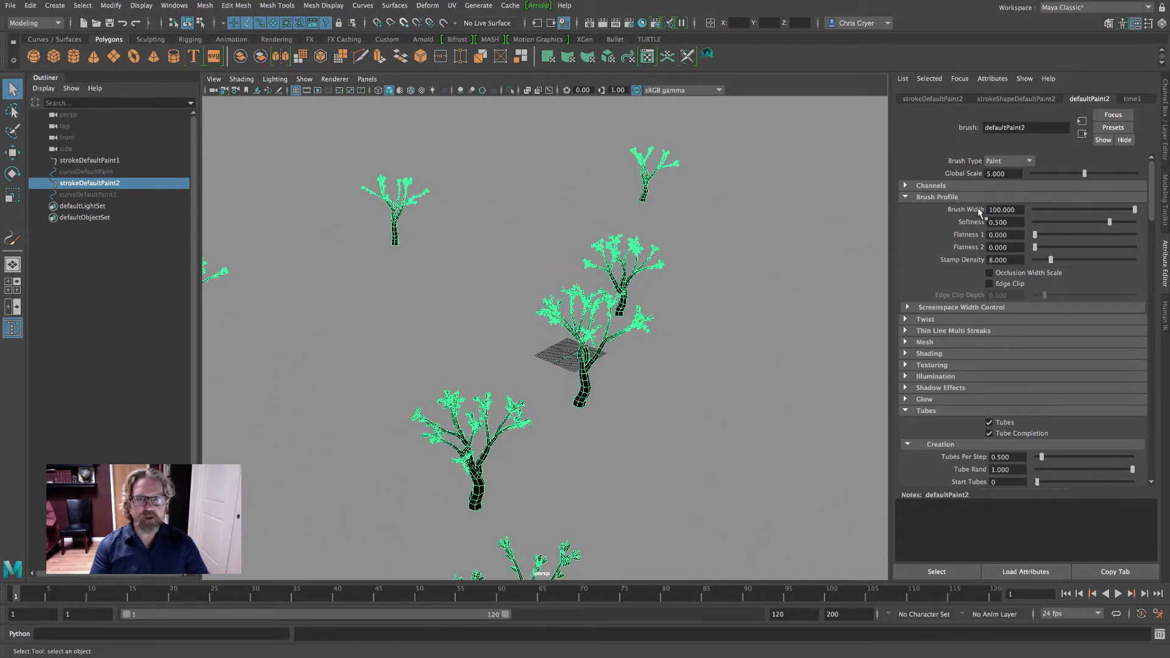
pyautogui.keyDown('alt'); pyautogui.moveTo(729, 259); pyautogui.dragTo(679, 243); pyautogui.keyUp('alt')
# Set defaultPaint2's Brush Width to 40 and inspect the grove both close up and from different angles
pyautogui.moveTo(1019, 211); pyautogui.dragTo(964, 209)
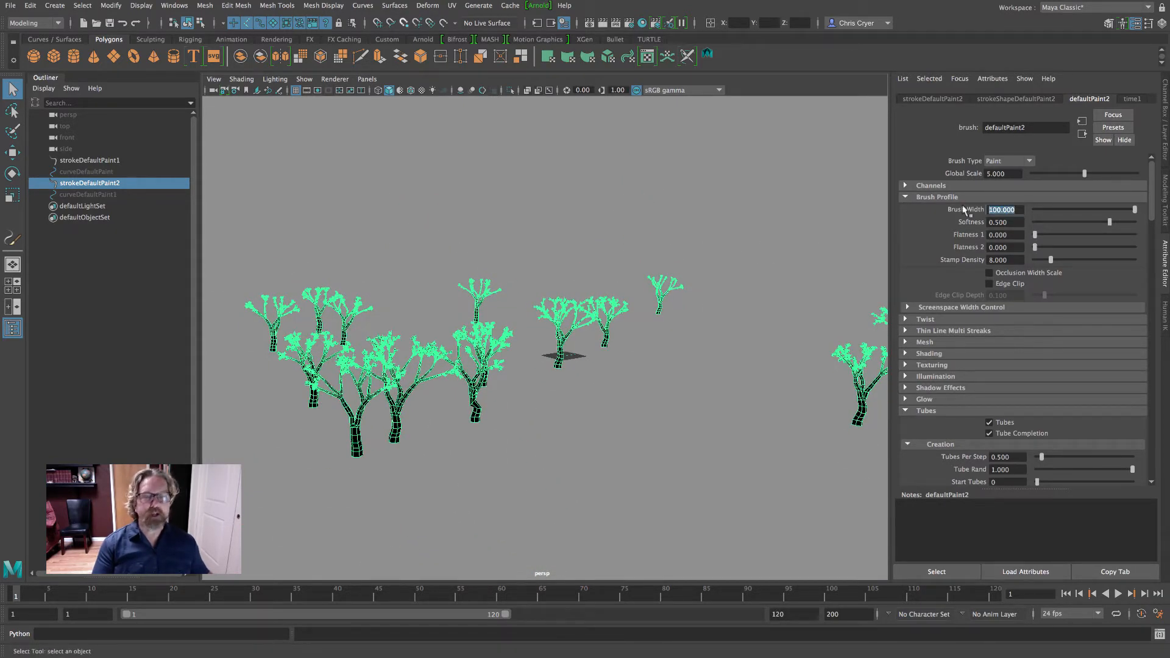
pyautogui.write('40')
pyautogui.press('Return')
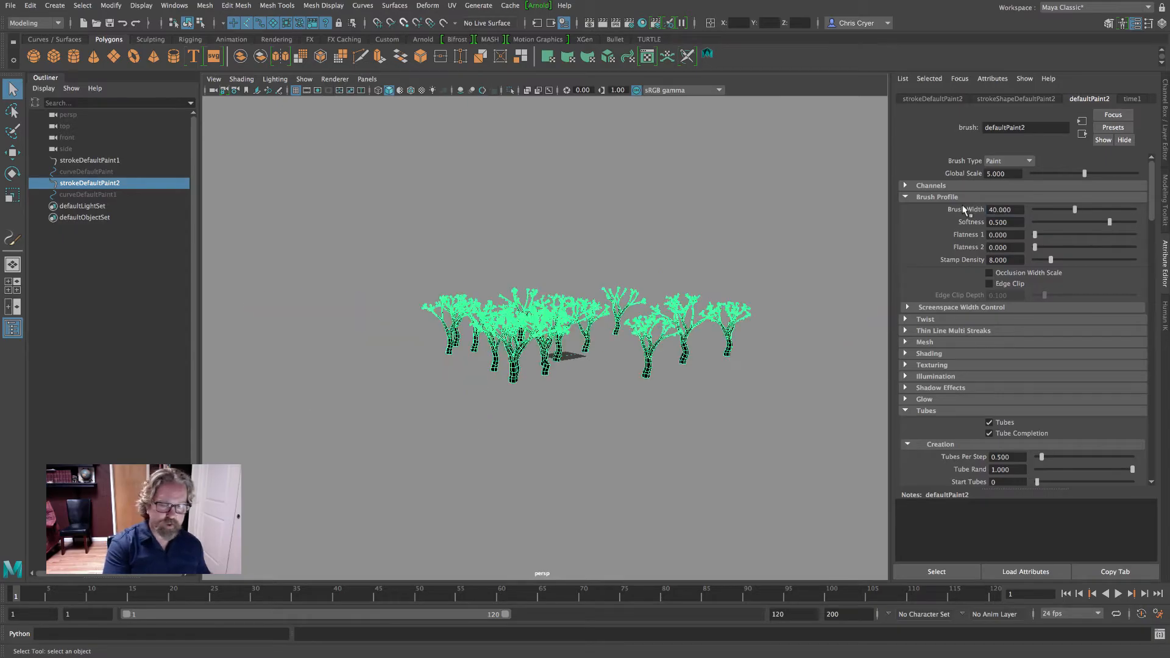
pyautogui.keyDown('alt'); pyautogui.moveTo(761, 255); pyautogui.dragTo(813, 236); pyautogui.keyUp('alt')
pyautogui.scroll(5, 770, 259)
pyautogui.scroll(5, 885, 293)
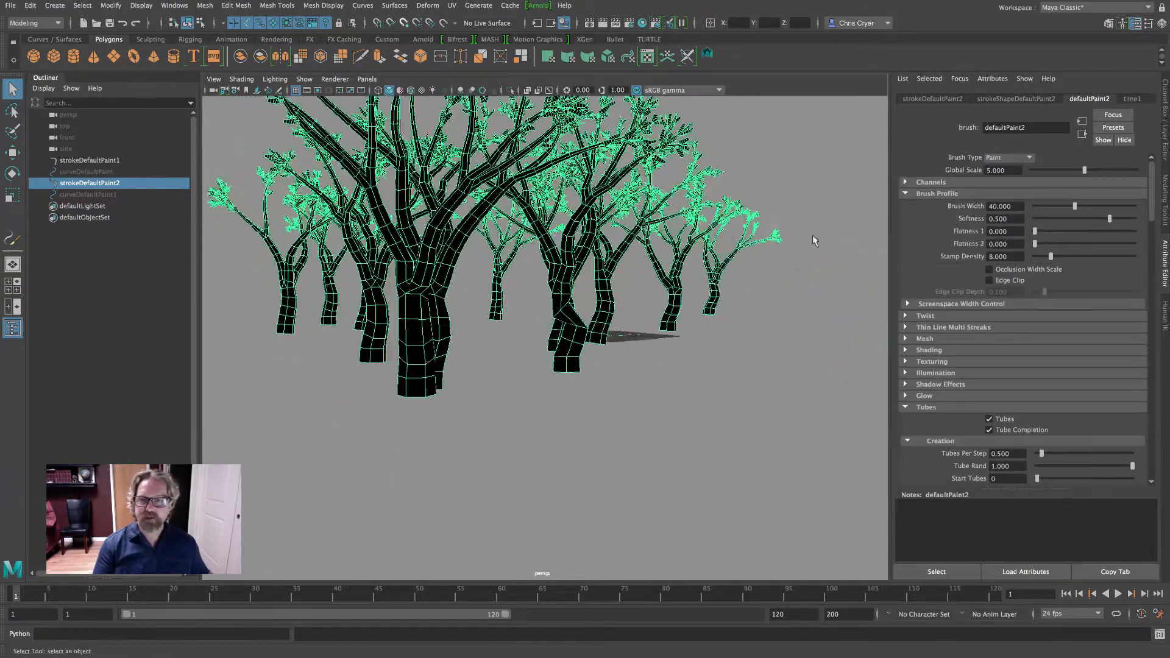
pyautogui.scroll(3, 616, 327)
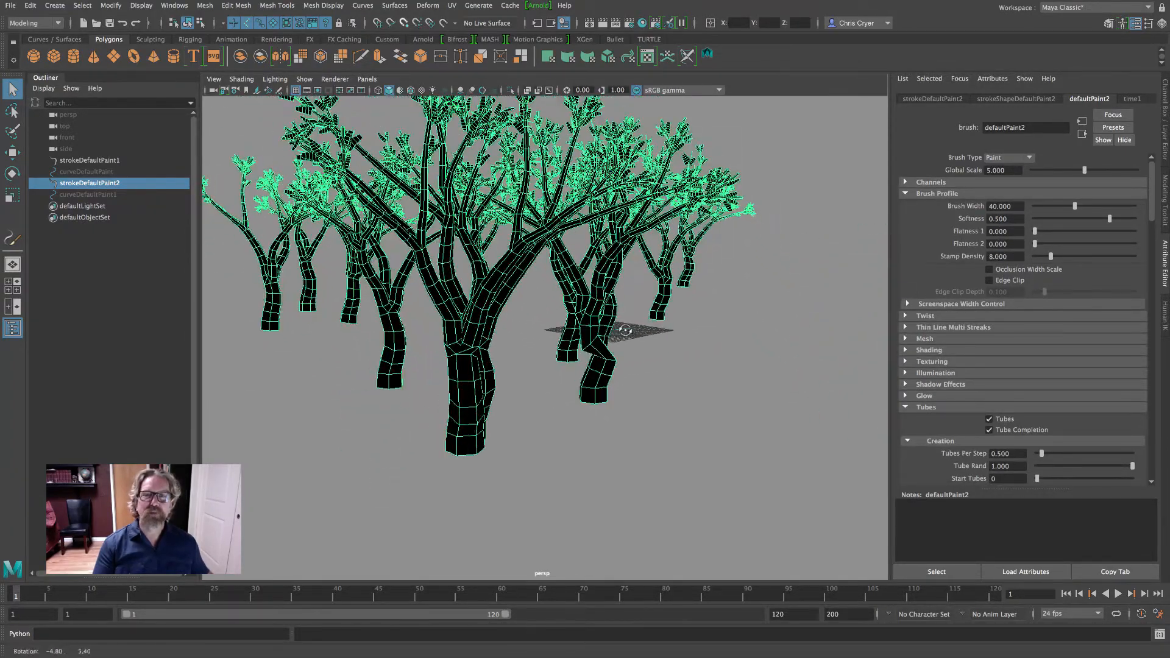
pyautogui.keyDown('alt'); pyautogui.moveTo(773, 312); pyautogui.dragTo(636, 305, button='right'); pyautogui.keyUp('alt')
pyautogui.keyDown('alt'); pyautogui.moveTo(635, 305); pyautogui.dragTo(662, 353); pyautogui.keyUp('alt')
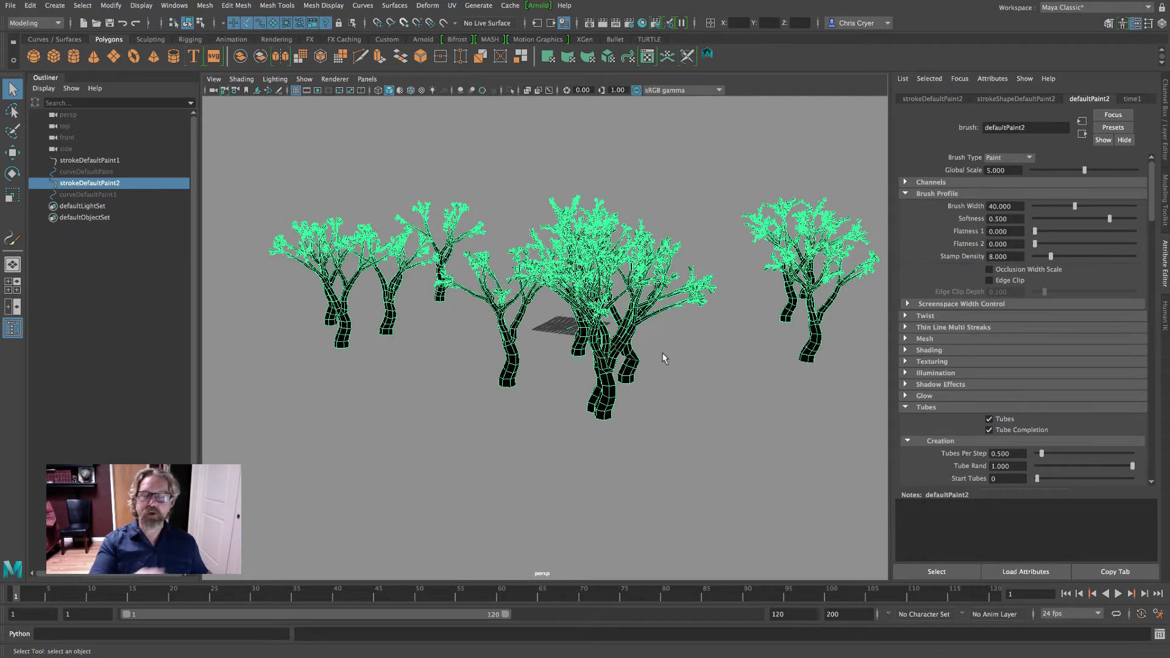
pyautogui.keyDown('alt'); pyautogui.moveTo(681, 355); pyautogui.dragTo(643, 360); pyautogui.keyUp('alt')
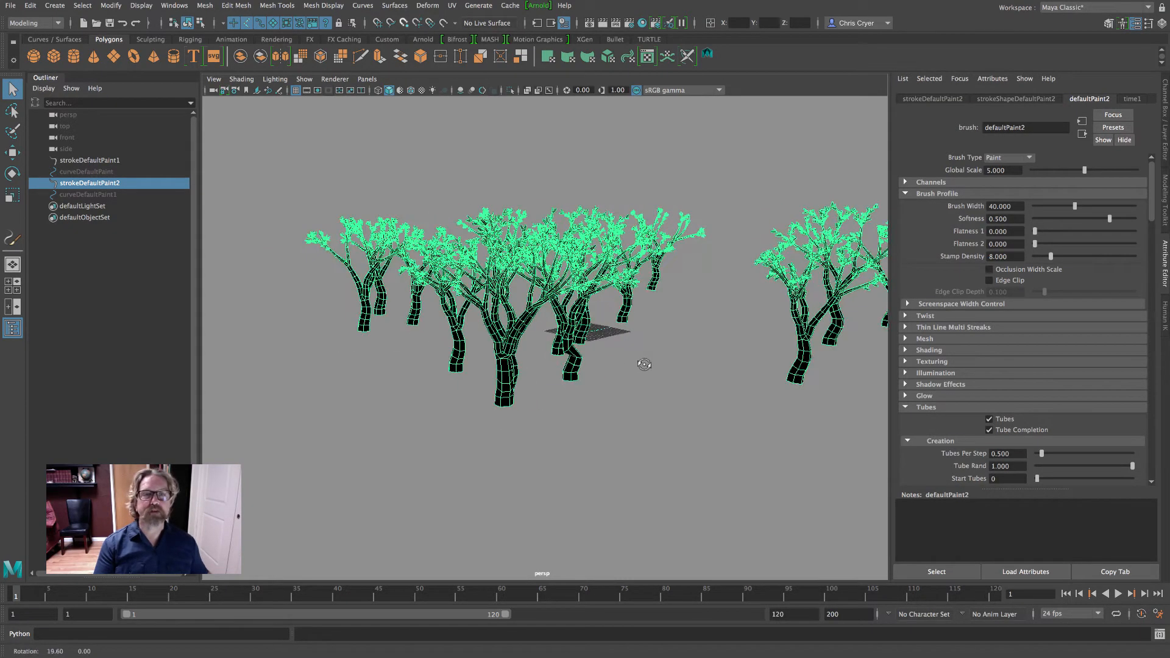
# Set Seed of strokeShapeDefaultPaint2 to 3, trying 2 first, and check the new tree arrangement from several angles
pyautogui.click(1016, 99)
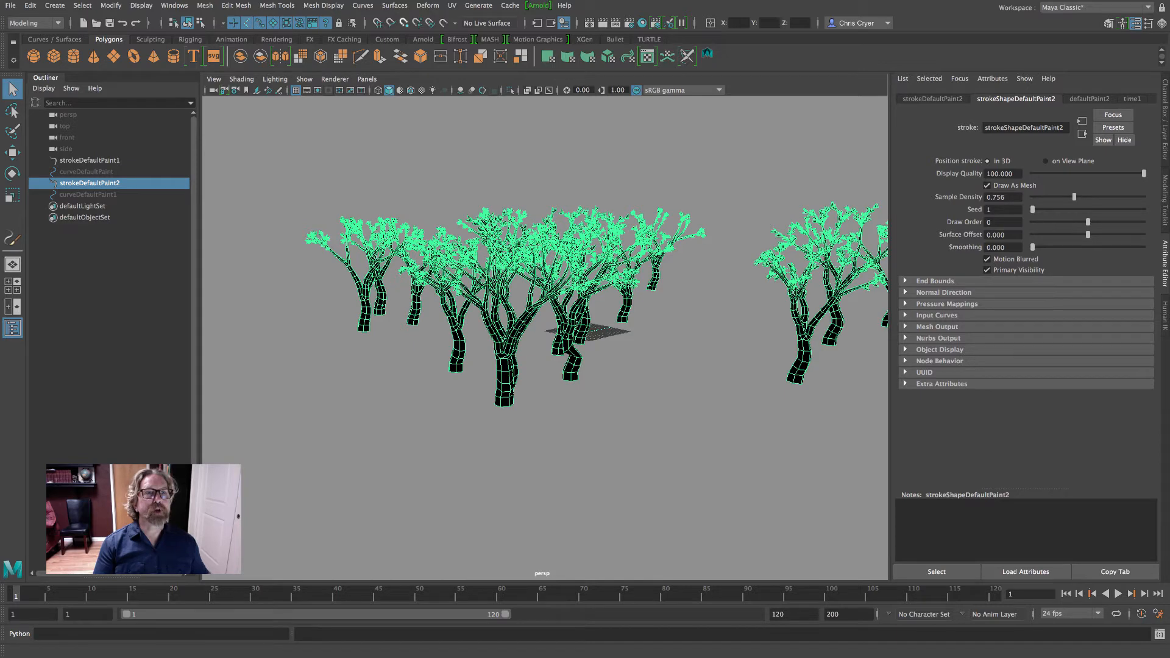
pyautogui.doubleClick(988, 209)
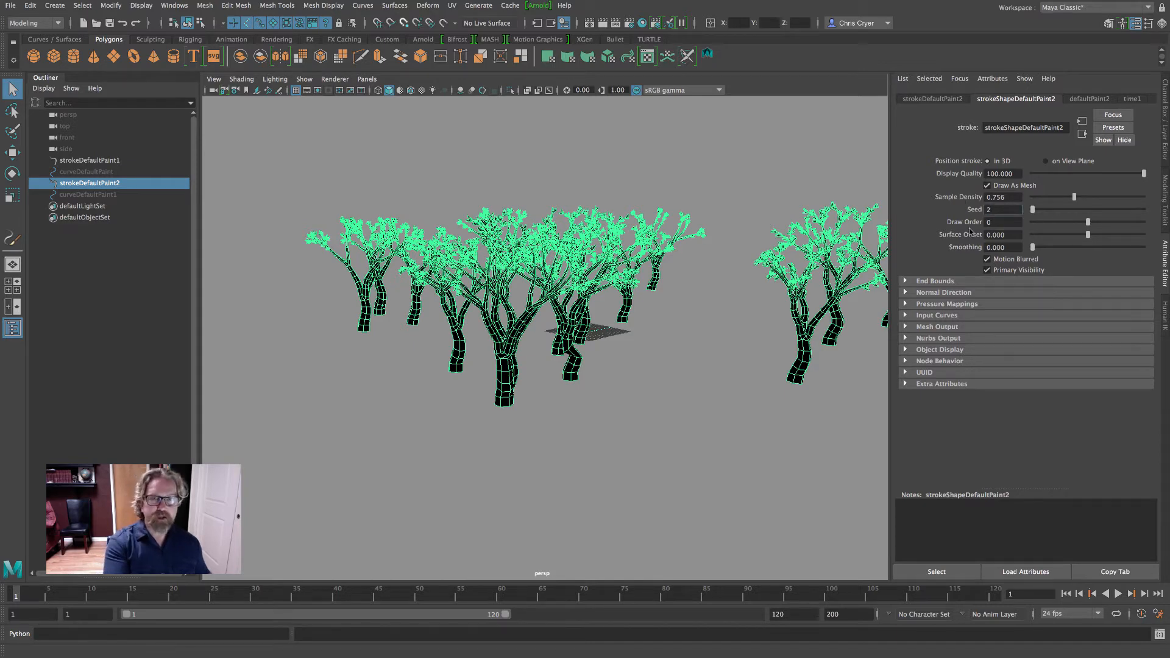
pyautogui.press('Return')
pyautogui.doubleClick(988, 210)
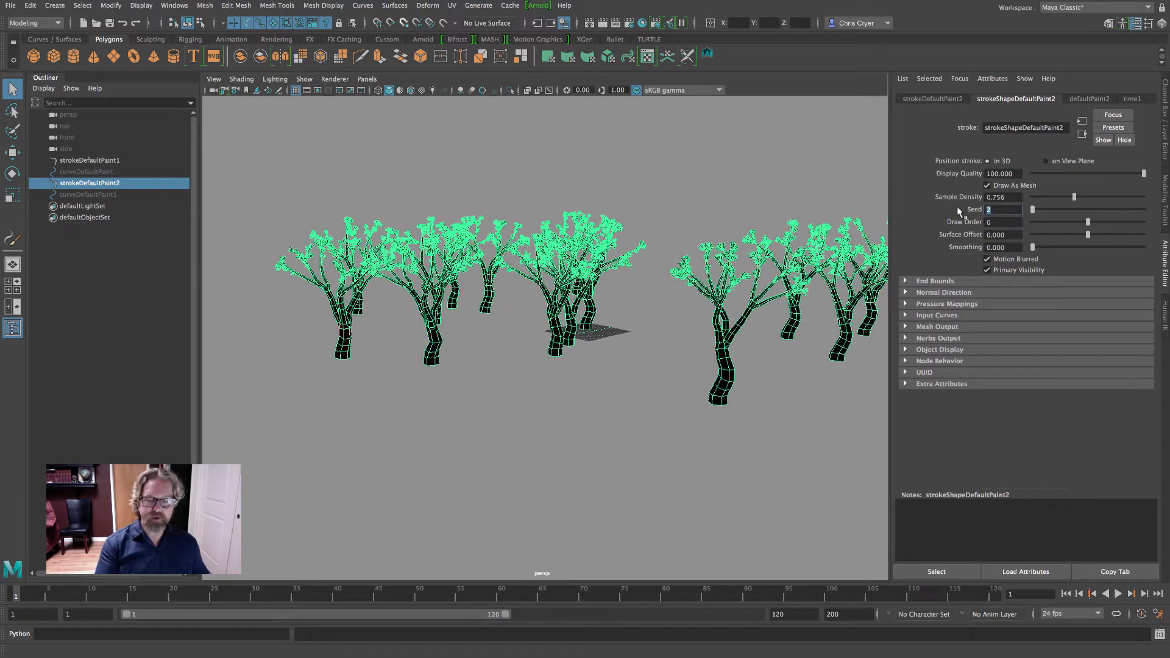
pyautogui.write('3')
pyautogui.press('Return')
pyautogui.keyDown('alt'); pyautogui.moveTo(682, 286); pyautogui.dragTo(731, 256); pyautogui.keyUp('alt')
pyautogui.keyDown('alt'); pyautogui.moveTo(731, 256); pyautogui.dragTo(710, 256, button='middle'); pyautogui.keyUp('alt')
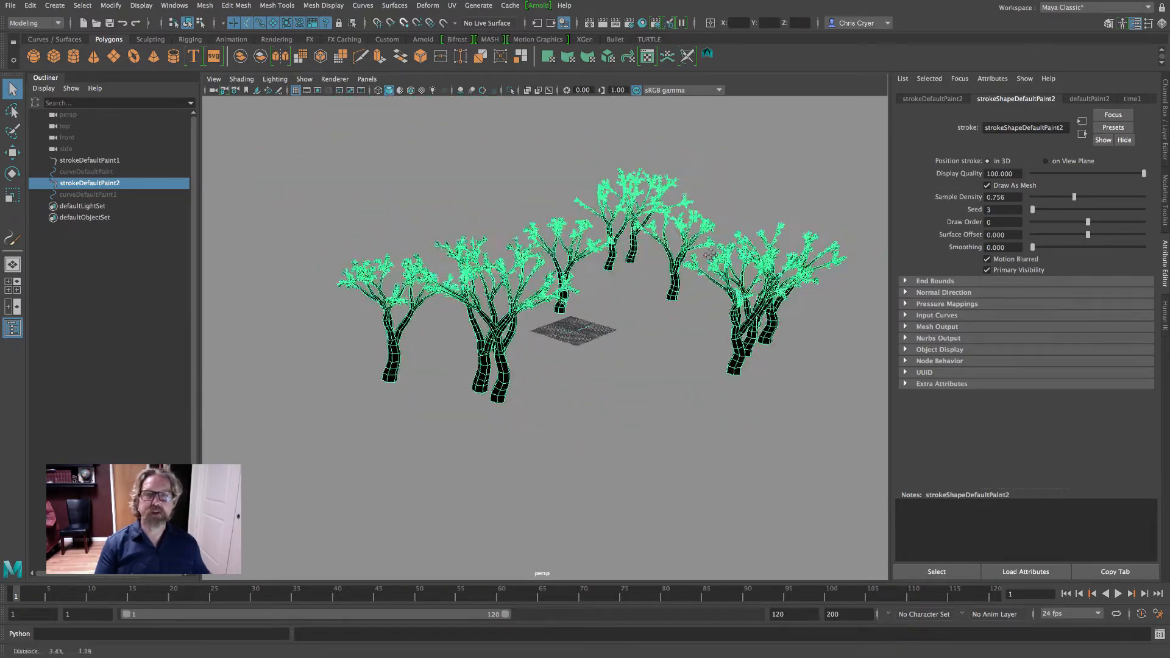
pyautogui.moveTo(710, 255)
pyautogui.keyDown('alt'); pyautogui.mouseDown()
pyautogui.moveTo(647, 258)
pyautogui.moveTo(725, 245)
pyautogui.mouseUp(); pyautogui.keyUp('alt')
pyautogui.keyDown('alt'); pyautogui.moveTo(631, 340); pyautogui.dragTo(864, 304); pyautogui.keyUp('alt')
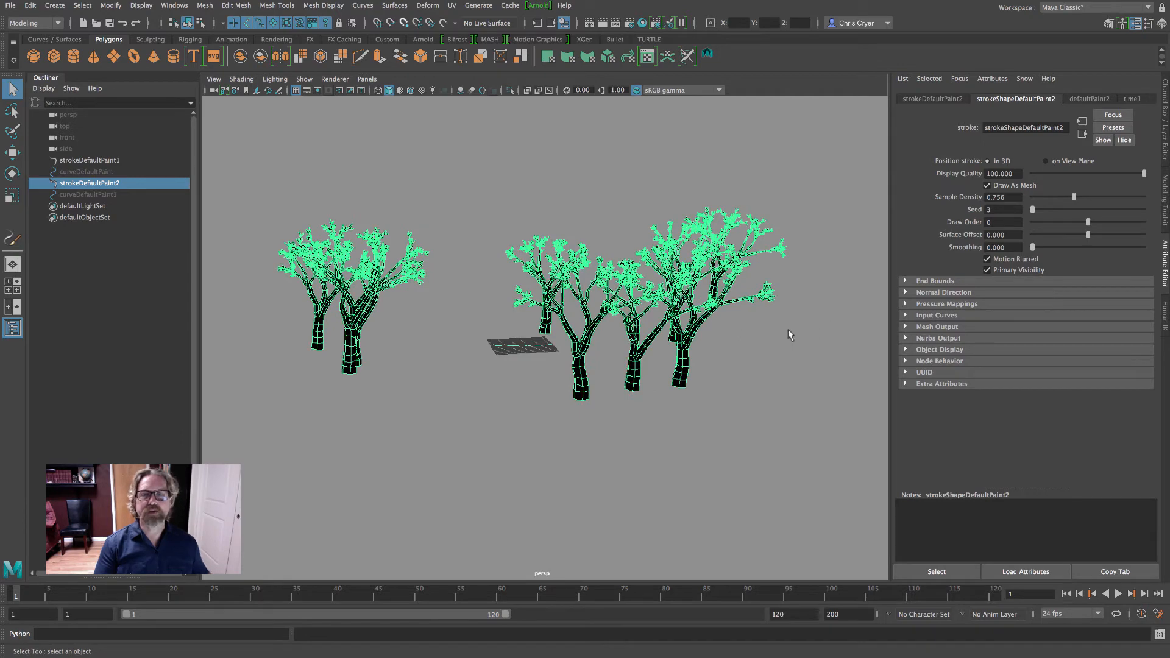
pyautogui.keyDown('alt'); pyautogui.moveTo(768, 343); pyautogui.dragTo(799, 345); pyautogui.keyUp('alt')
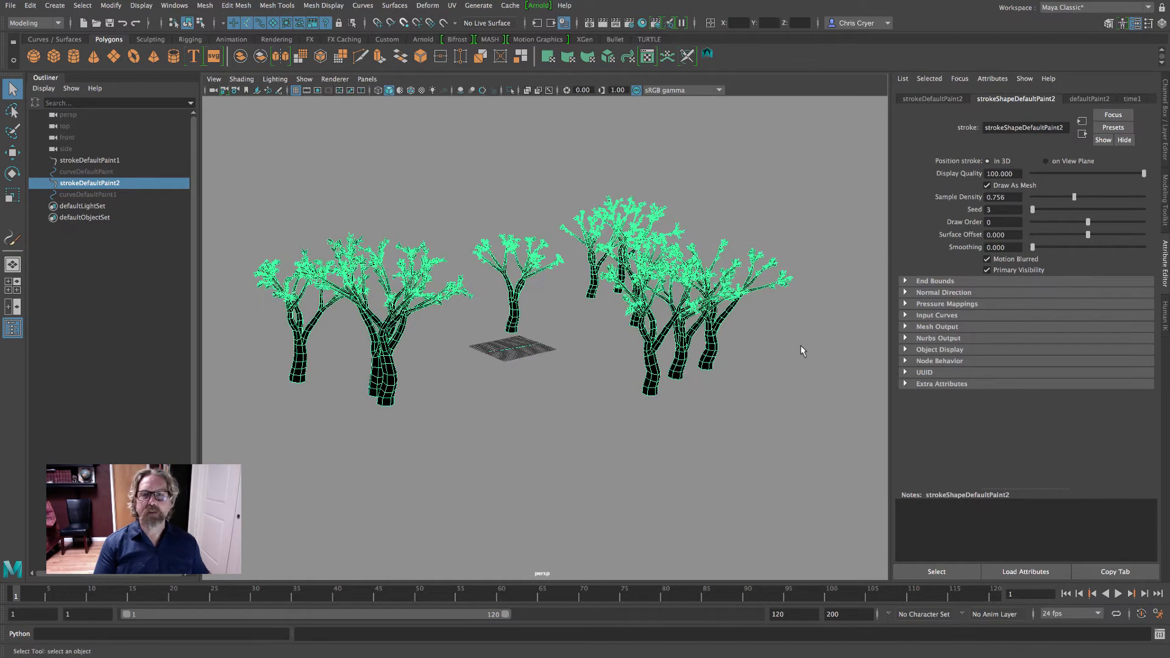
# Delete strokeDefaultPaint2, select the original strokeDefaultPaint1 and make its display layer layer1 visible
pyautogui.press('Delete')
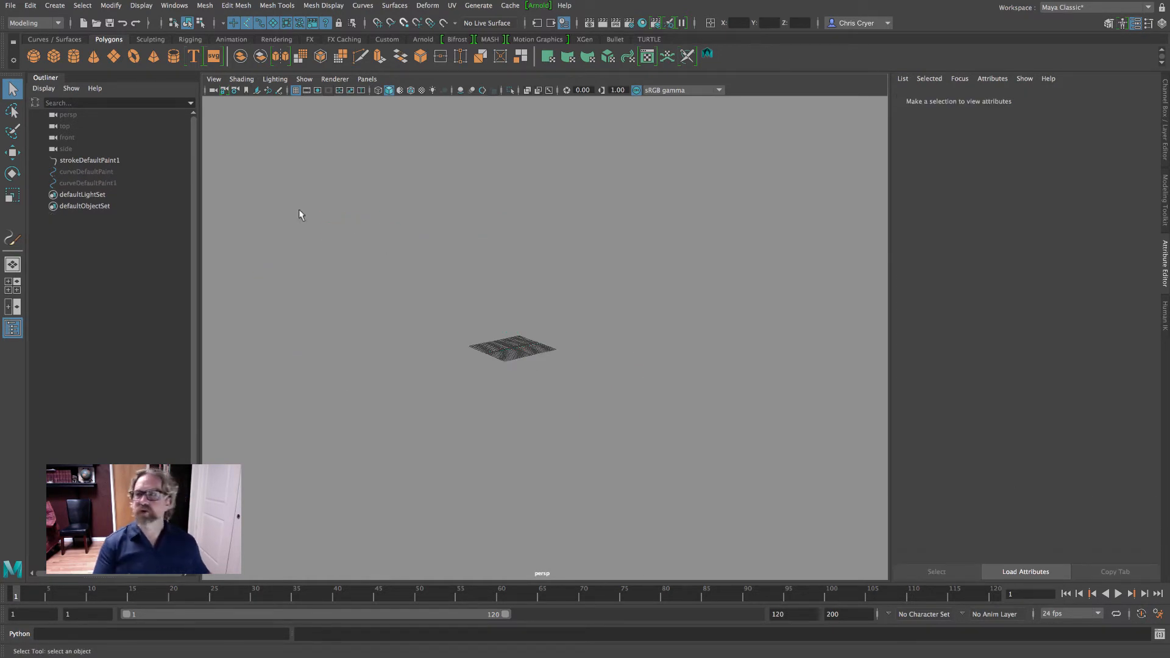
pyautogui.click(95, 160)
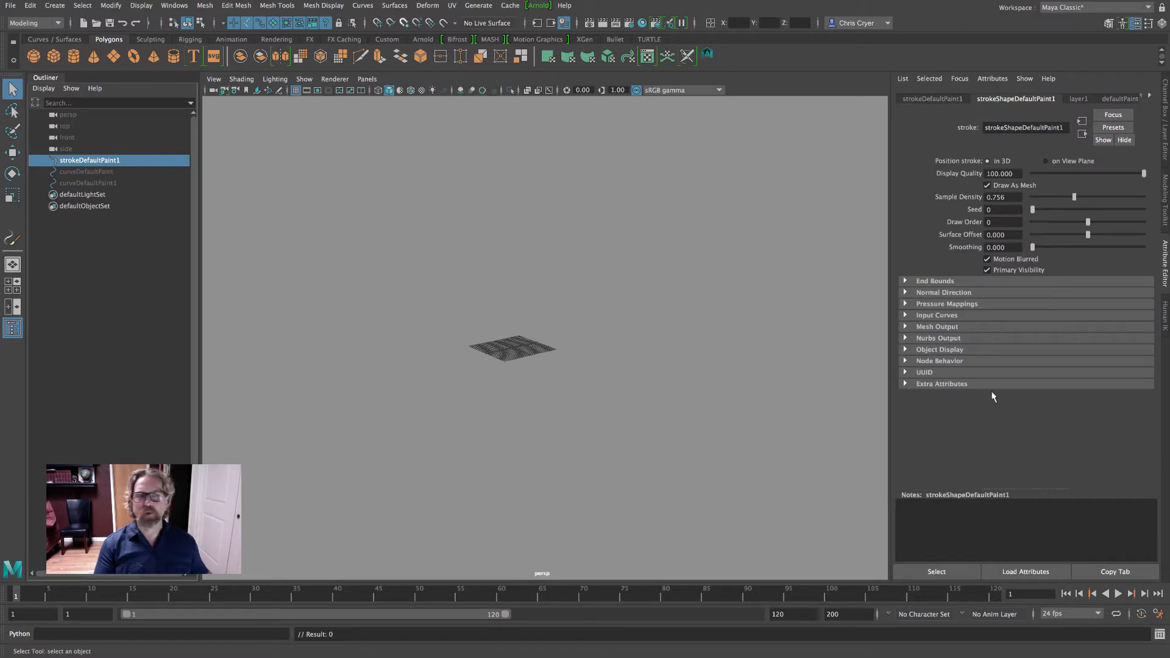
pyautogui.click(1166, 129)
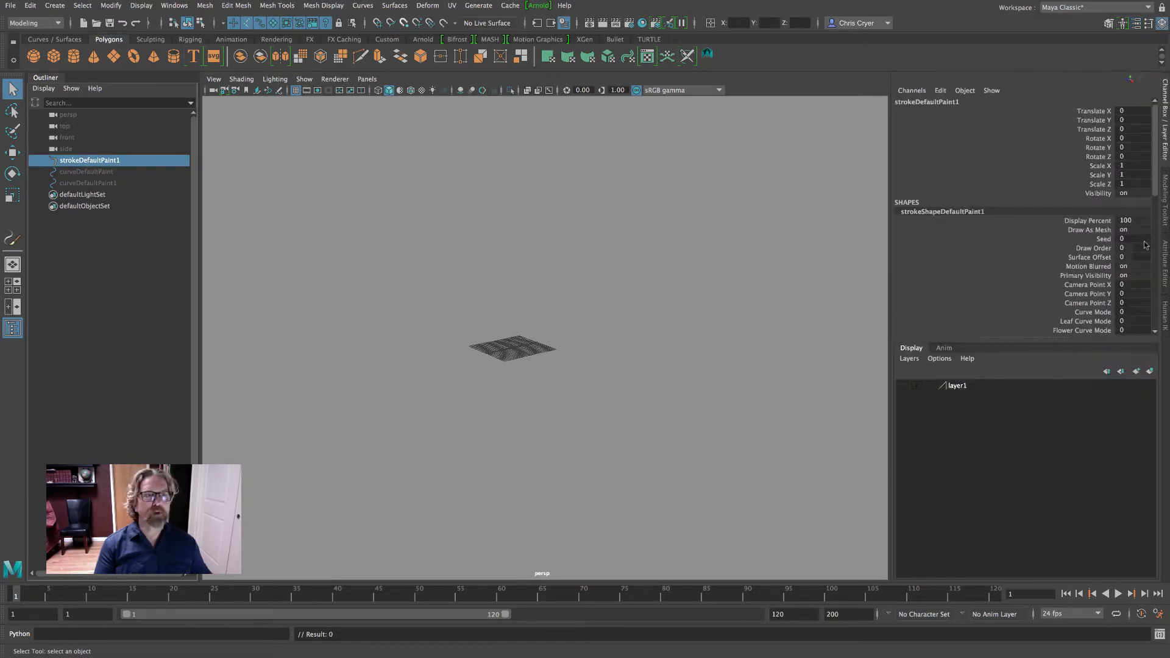
pyautogui.click(904, 386)
pyautogui.keyDown('alt'); pyautogui.moveTo(635, 383); pyautogui.dragTo(867, 388, button='right'); pyautogui.keyUp('alt')
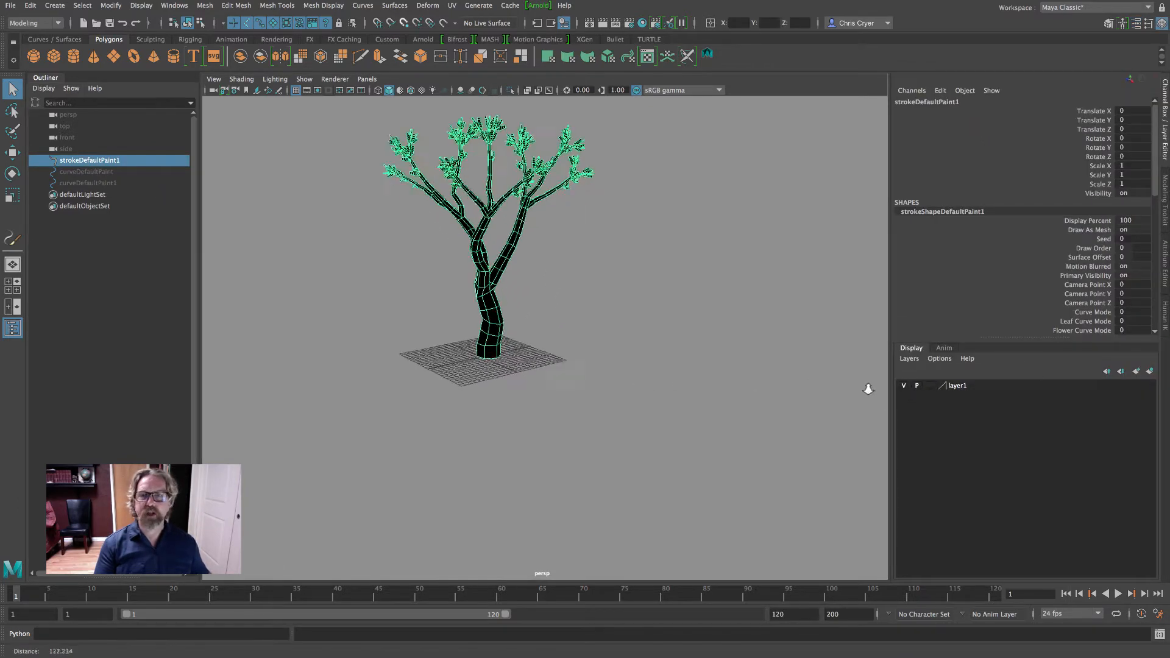
pyautogui.keyDown('alt'); pyautogui.moveTo(868, 388); pyautogui.dragTo(770, 467); pyautogui.keyUp('alt')
pyautogui.keyDown('alt'); pyautogui.moveTo(695, 432); pyautogui.dragTo(678, 405); pyautogui.keyUp('alt')
pyautogui.keyDown('alt'); pyautogui.moveTo(678, 405); pyautogui.dragTo(724, 447, button='middle'); pyautogui.keyUp('alt')
# Look through the attributes of the original tree's nodes: strokeShapeDefaultPaint1, layer1 and the defaultPaint1 brush
pyautogui.press('r')
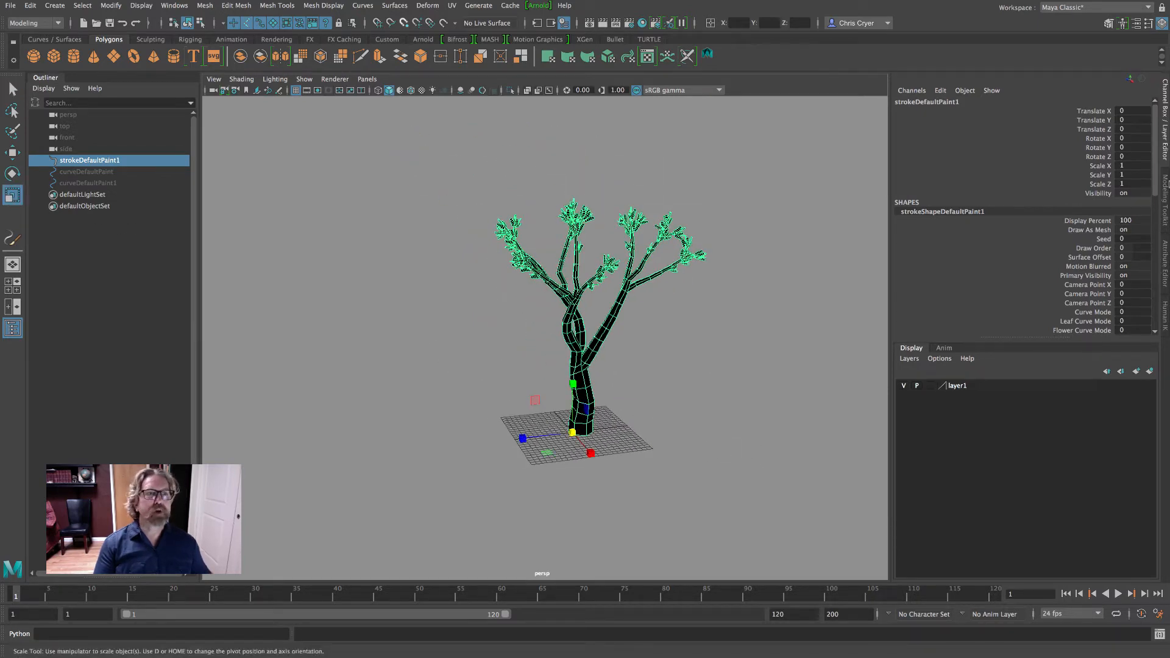
pyautogui.click(1165, 251)
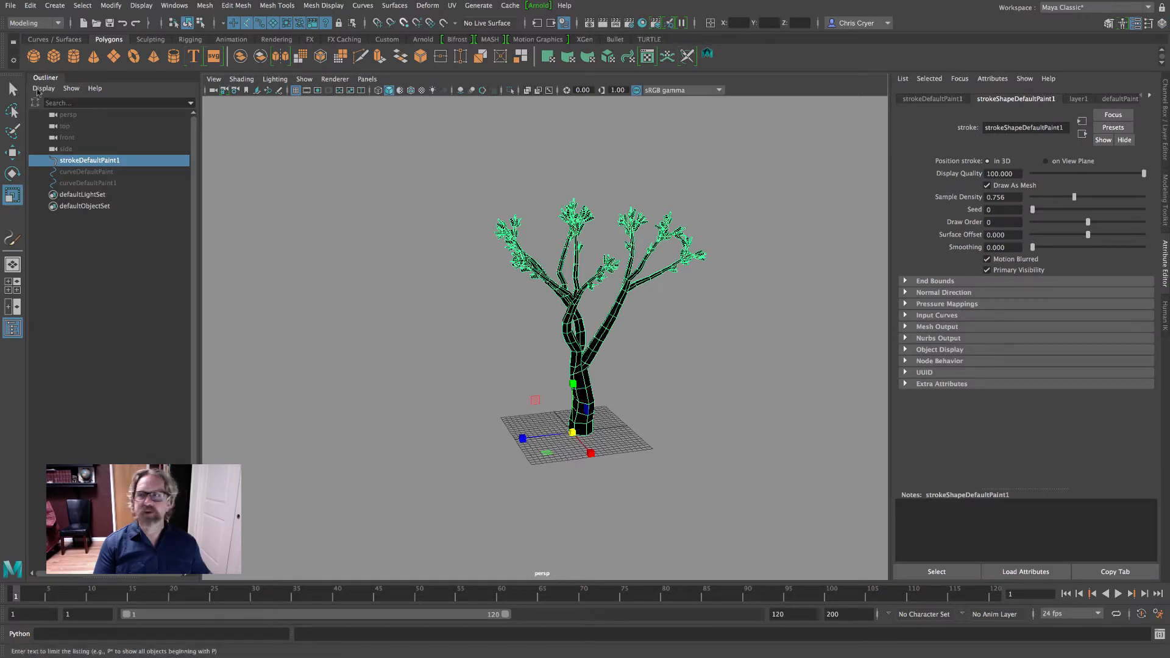
pyautogui.press('q')
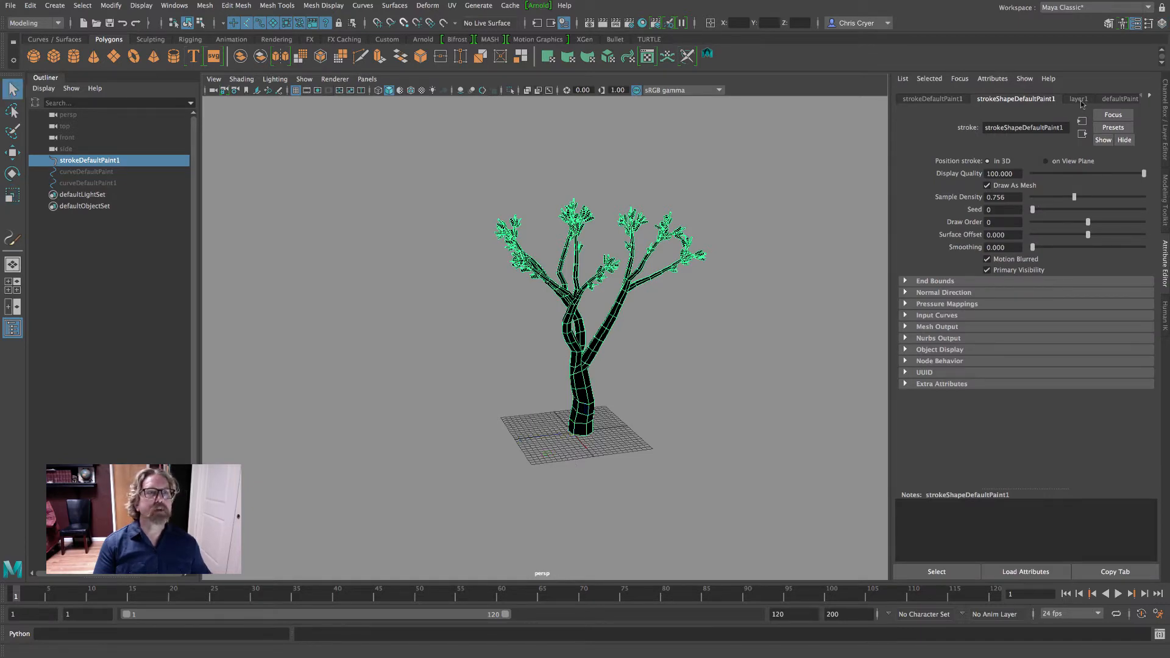
pyautogui.click(1112, 99)
pyautogui.click(1076, 100)
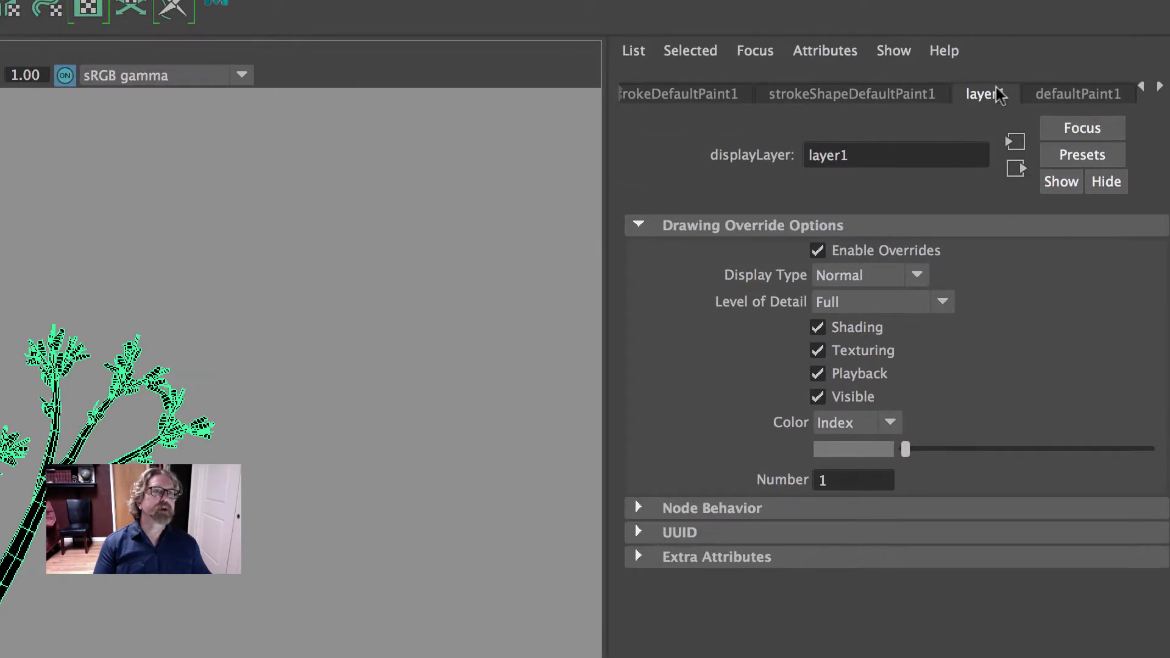
pyautogui.click(899, 94)
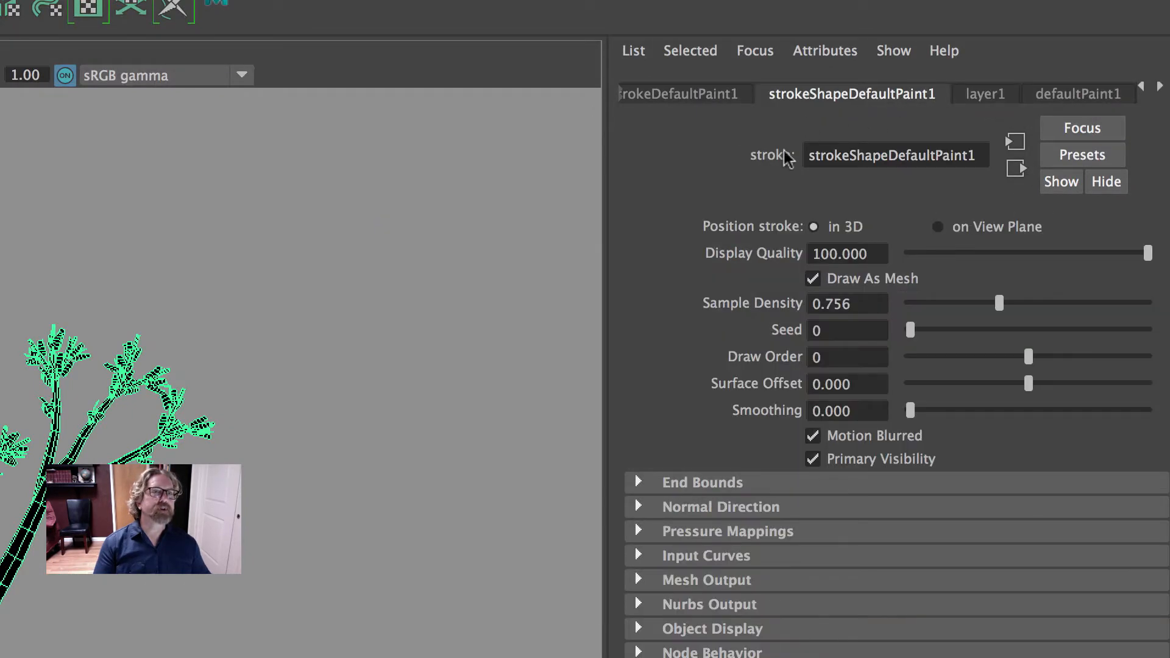
pyautogui.click(1089, 93)
pyautogui.click(881, 96)
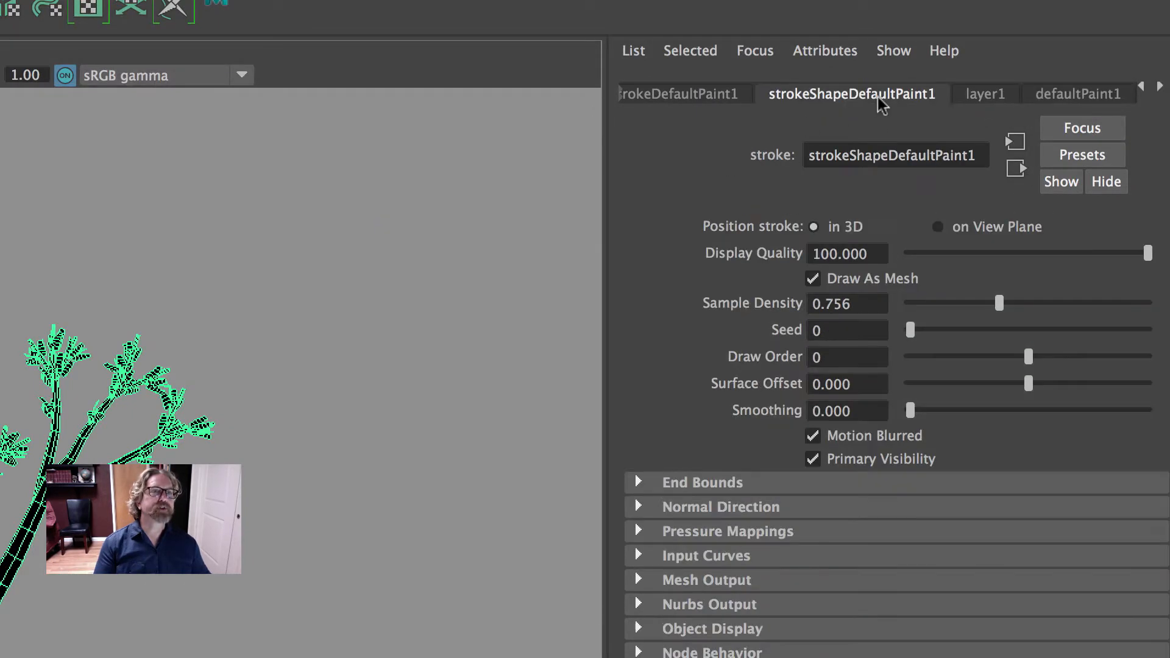
pyautogui.click(976, 94)
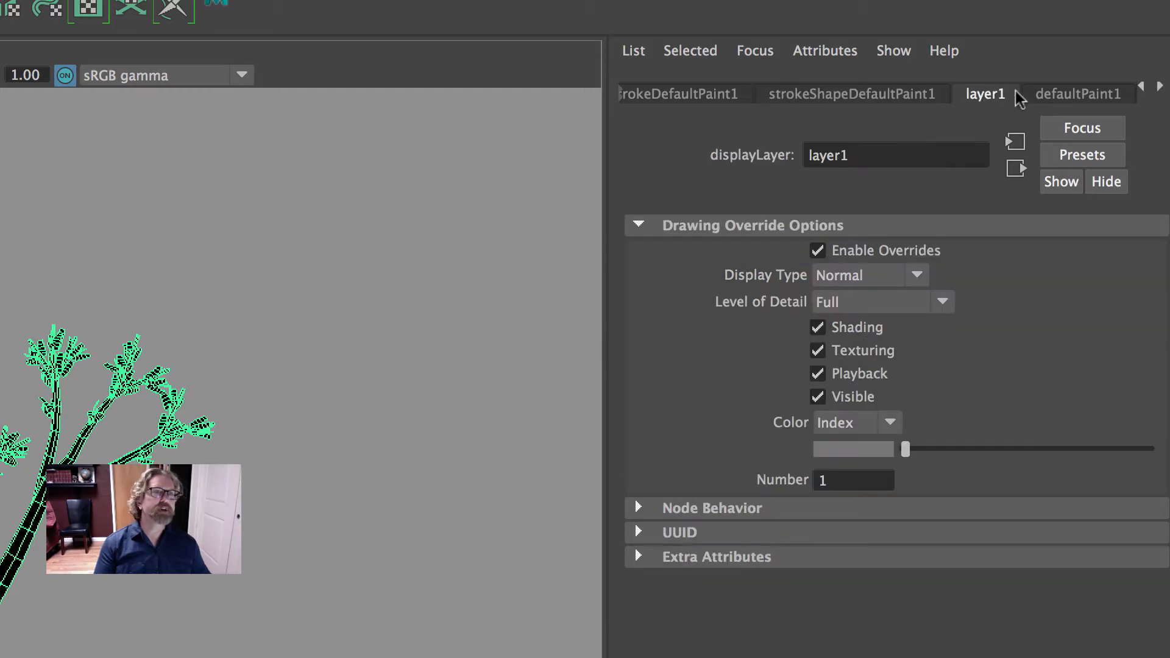
# Set the defaultPaint1 brush's Global Scale to 1 and copy the selected stroke's settings to the template brush
pyautogui.click(1054, 94)
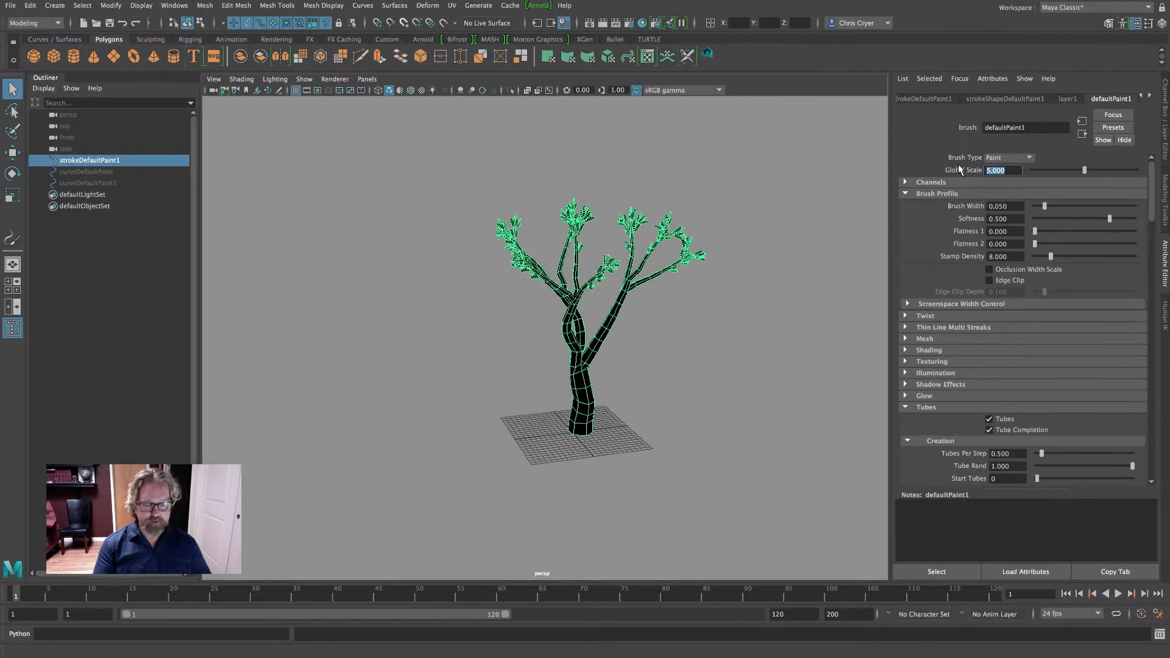
pyautogui.doubleClick(847, 247)
pyautogui.write('1')
pyautogui.press('Return')
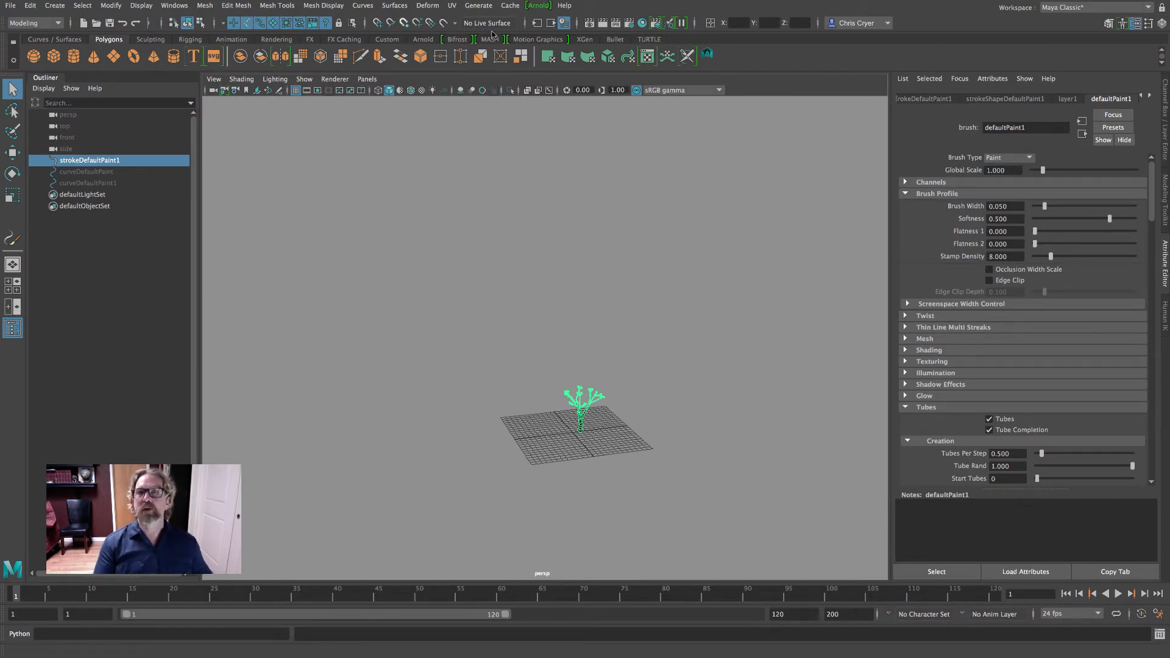
pyautogui.click(478, 6)
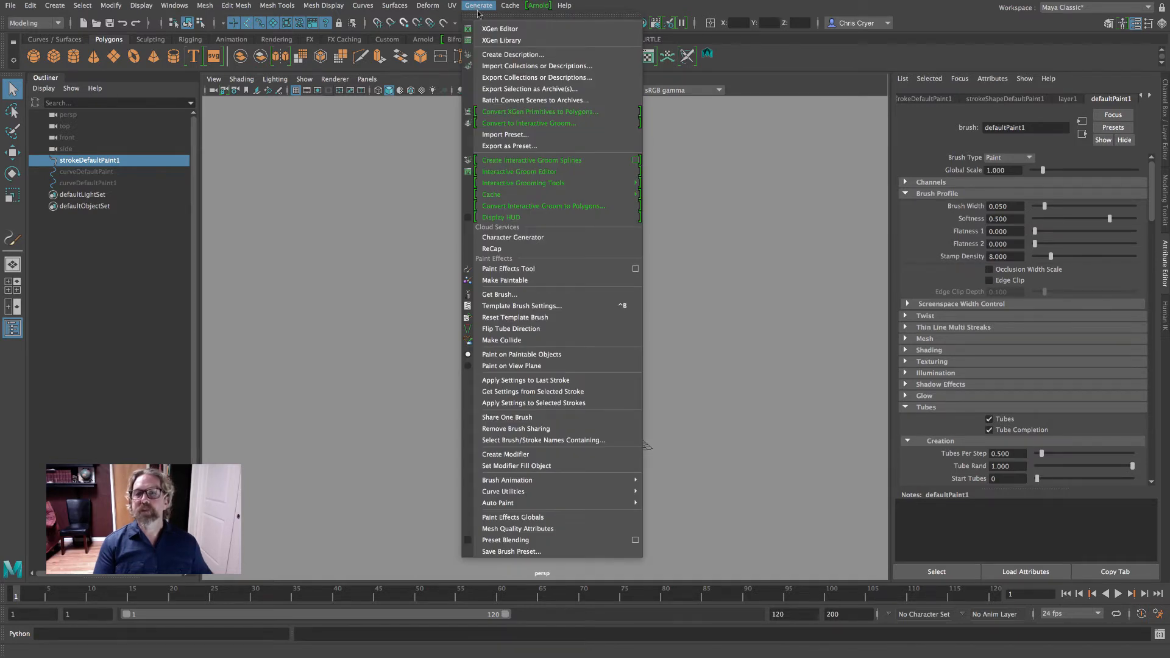
pyautogui.click(560, 394)
# Hide layer1 and paint a long row of trees across the ground grid with the Paint Effects Tool
pyautogui.click(1165, 119)
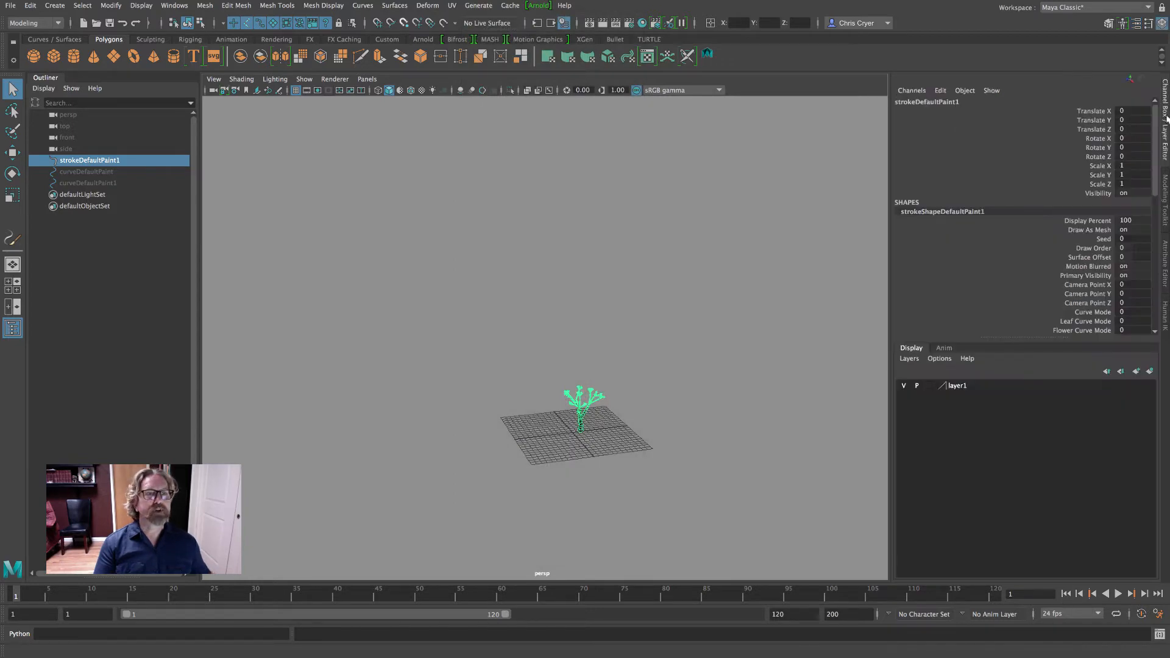
pyautogui.click(904, 385)
pyautogui.moveTo(481, 401)
pyautogui.keyDown('alt'); pyautogui.mouseDown(button='right')
pyautogui.moveTo(750, 424)
pyautogui.moveTo(626, 253)
pyautogui.moveTo(477, 133)
pyautogui.mouseUp(button='right'); pyautogui.keyUp('alt')
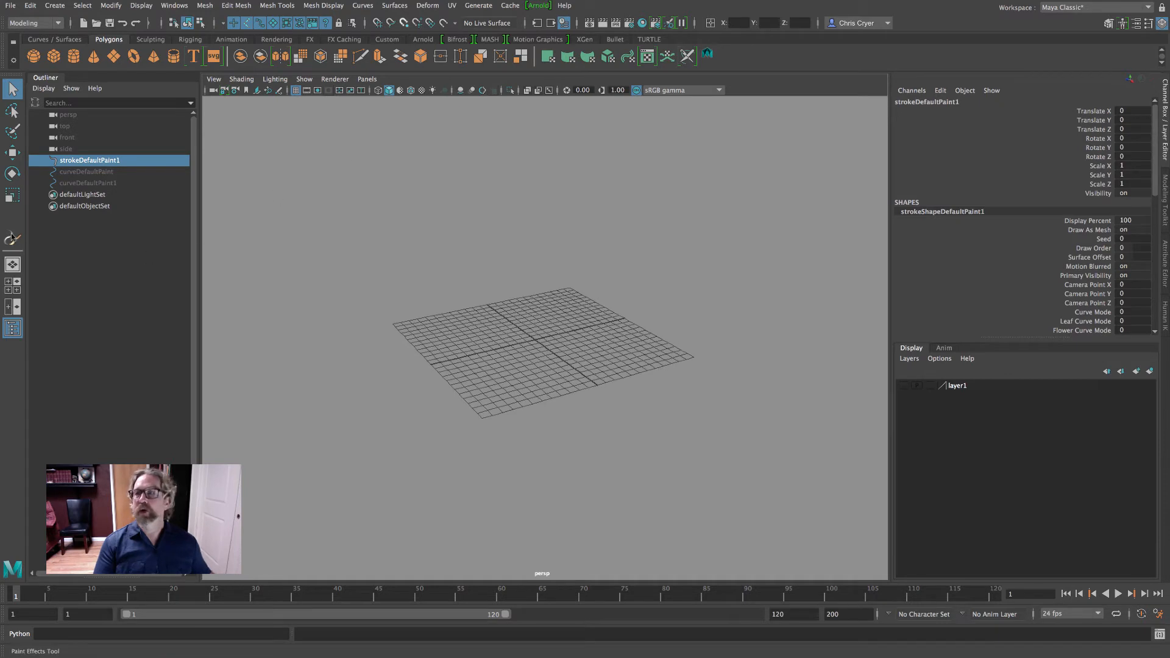
pyautogui.click(478, 5)
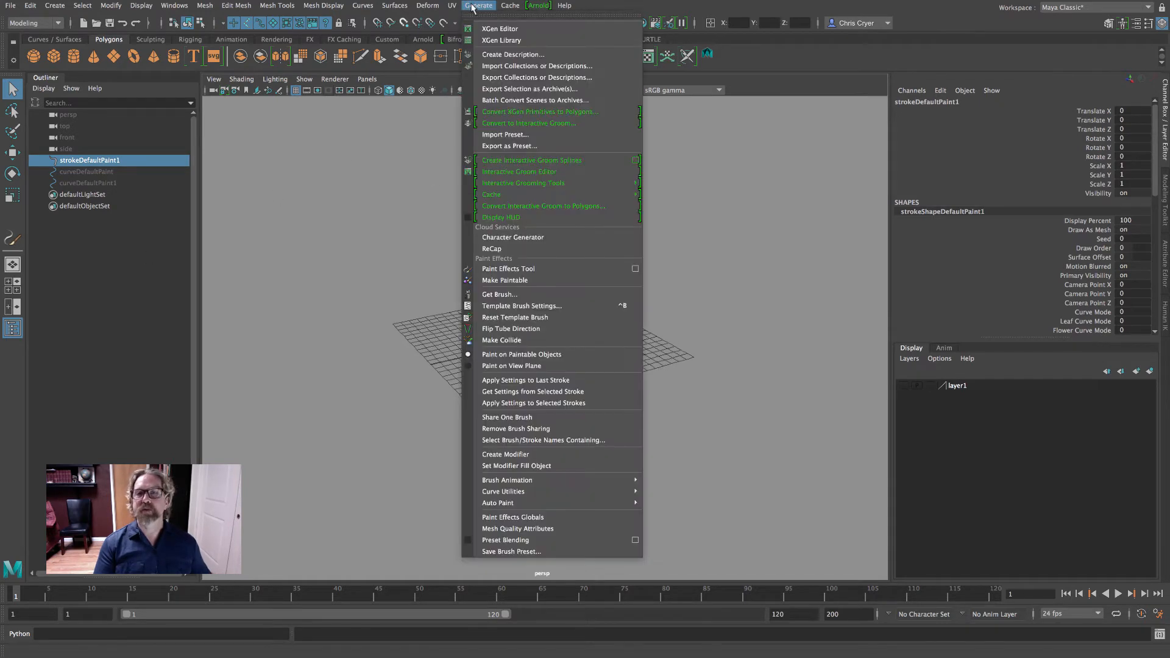
pyautogui.click(507, 270)
pyautogui.moveTo(486, 329)
pyautogui.keyDown('alt'); pyautogui.mouseDown()
pyautogui.moveTo(480, 342)
pyautogui.moveTo(451, 337)
pyautogui.mouseUp(); pyautogui.keyUp('alt')
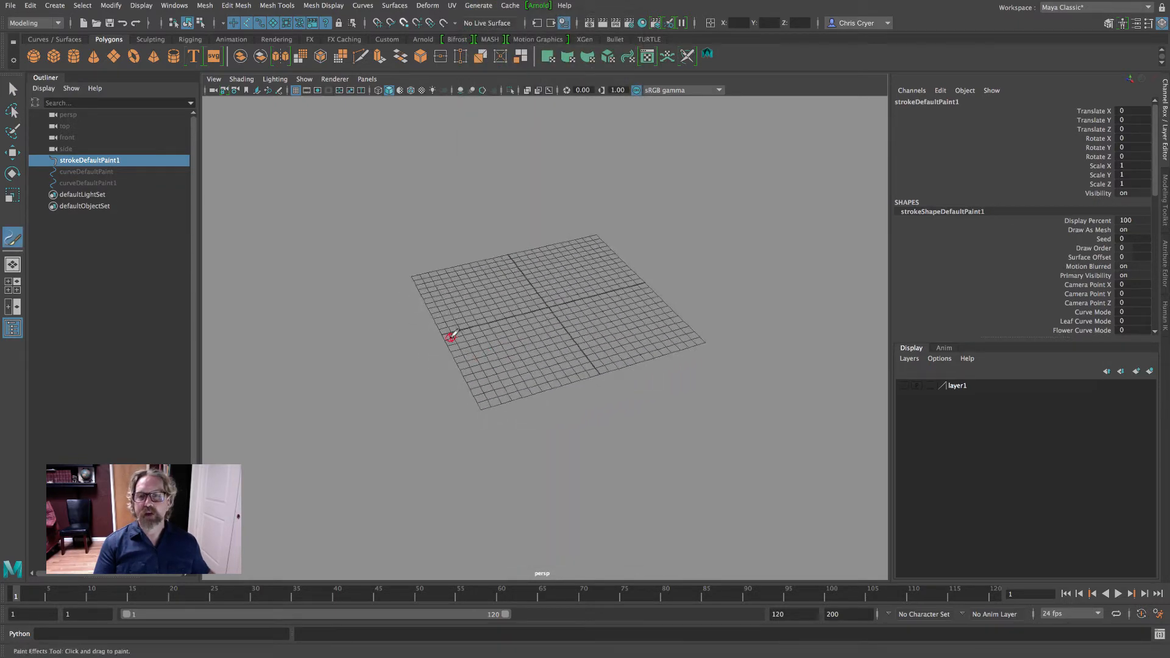
pyautogui.moveTo(342, 356)
pyautogui.mouseDown()
pyautogui.moveTo(562, 290)
pyautogui.moveTo(679, 314)
pyautogui.mouseUp()
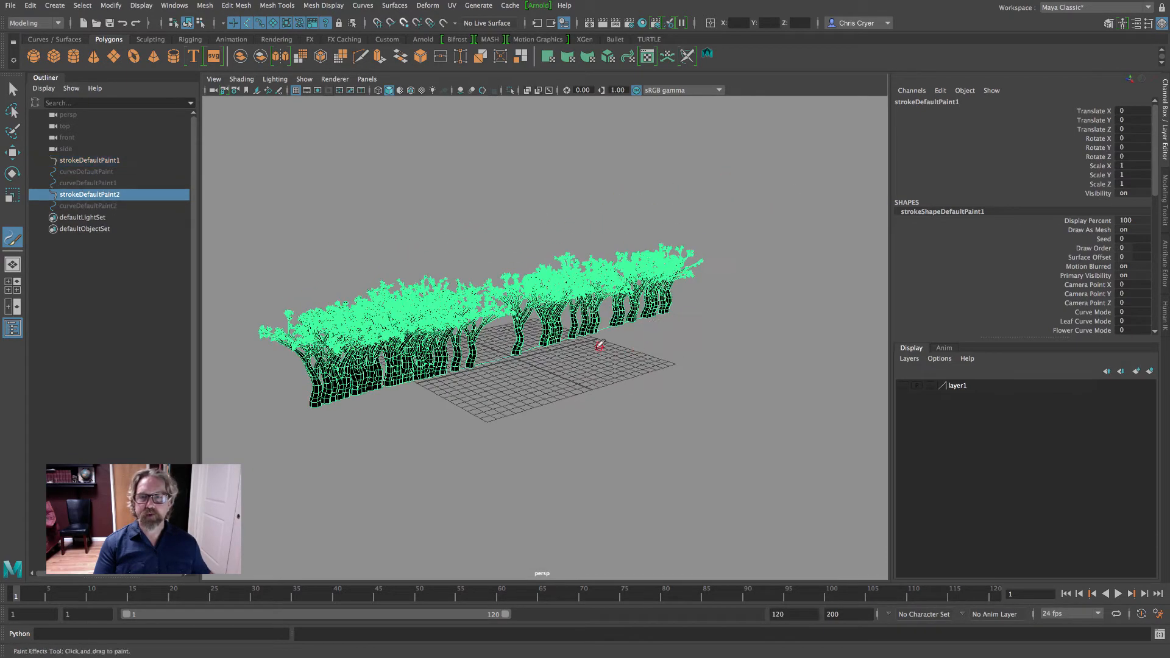
pyautogui.scroll(4, 600, 345)
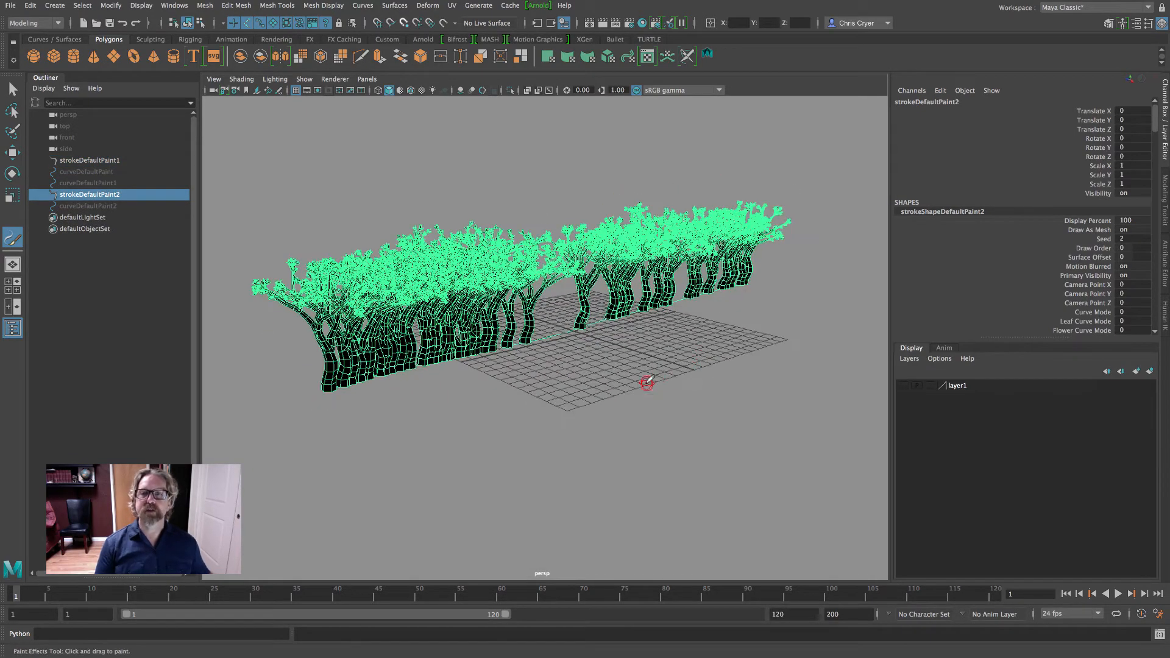
# Set the defaultPaint2 brush's Brush Width to 50, trying 25 first, and check the spread of the trees
pyautogui.click(1165, 260)
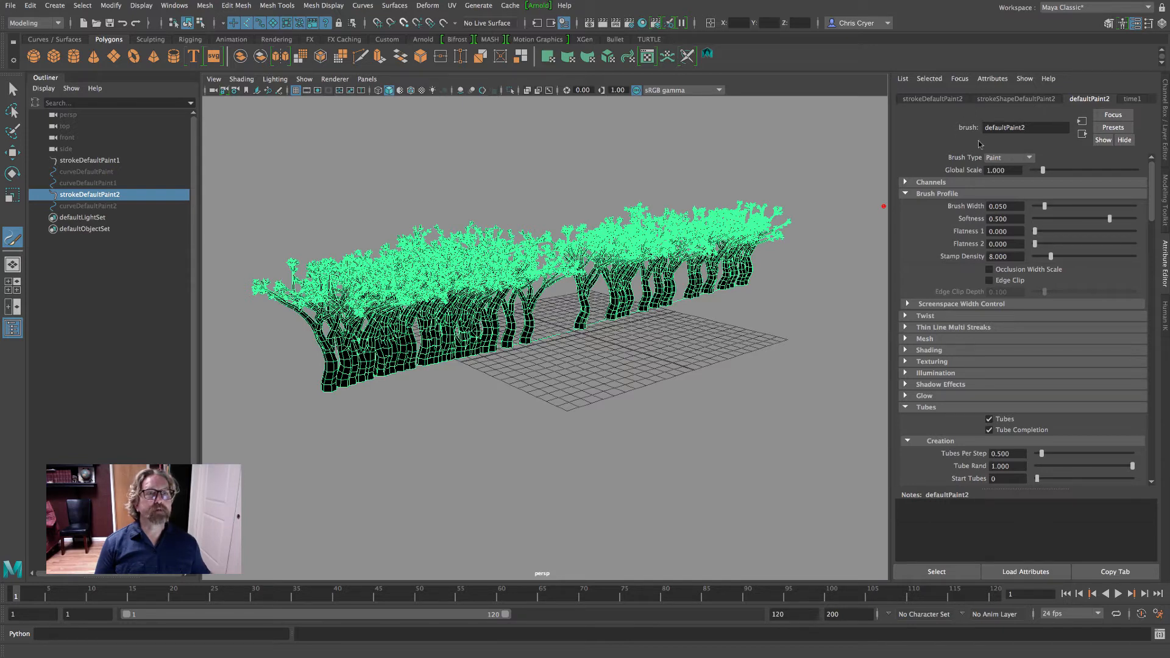
pyautogui.moveTo(1009, 206); pyautogui.dragTo(973, 206)
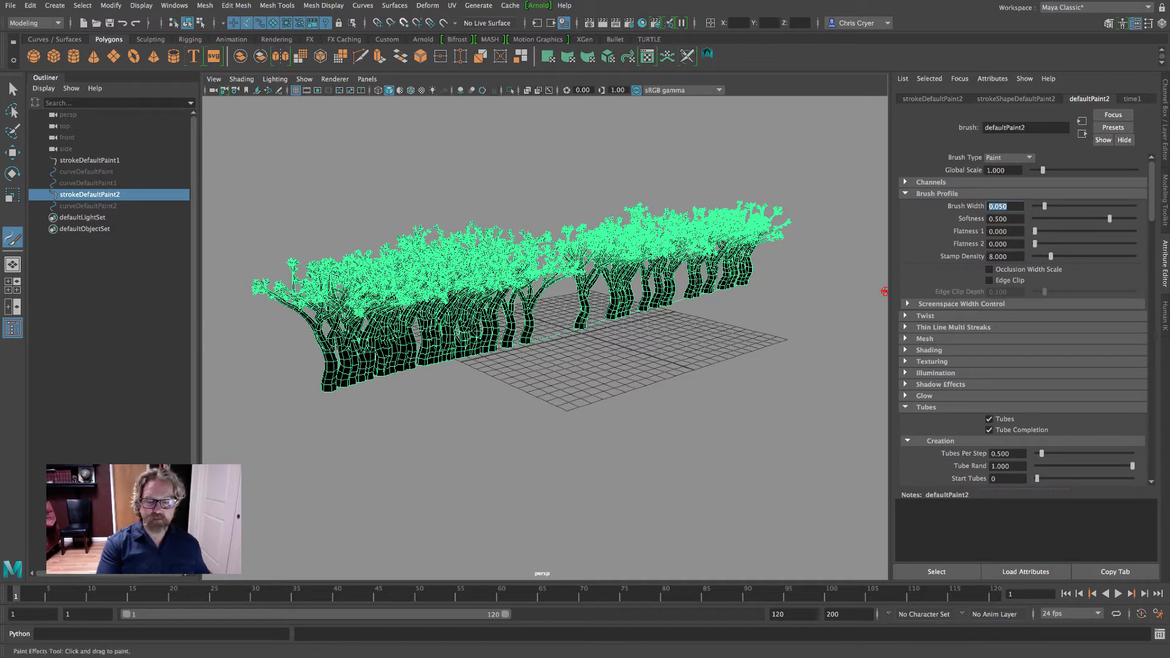
pyautogui.write('25')
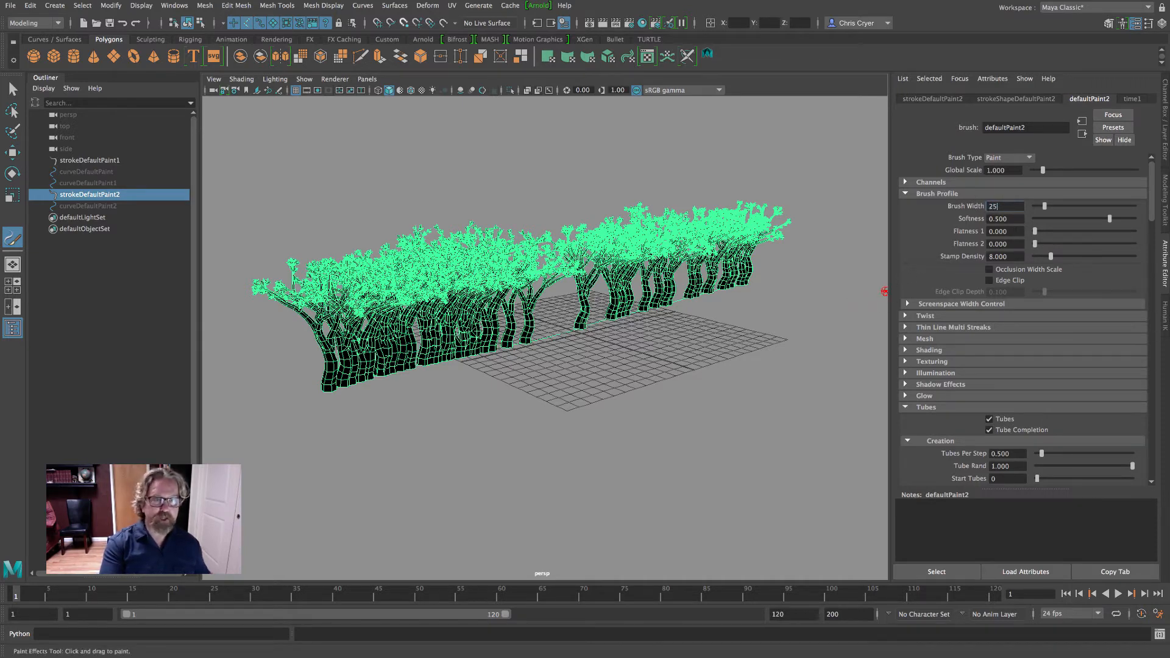
pyautogui.press('Return')
pyautogui.moveTo(765, 240)
pyautogui.keyDown('alt'); pyautogui.mouseDown()
pyautogui.moveTo(564, 237)
pyautogui.moveTo(775, 234)
pyautogui.mouseUp(); pyautogui.keyUp('alt')
pyautogui.moveTo(1009, 206); pyautogui.dragTo(954, 208)
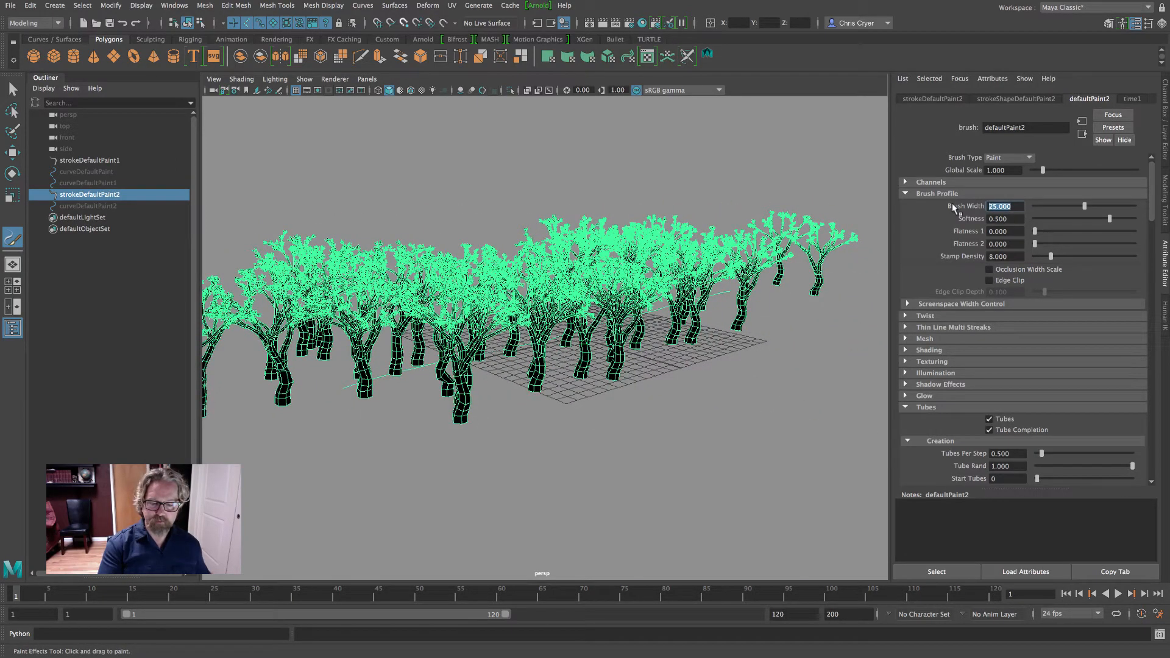
pyautogui.write('50')
pyautogui.press('Return')
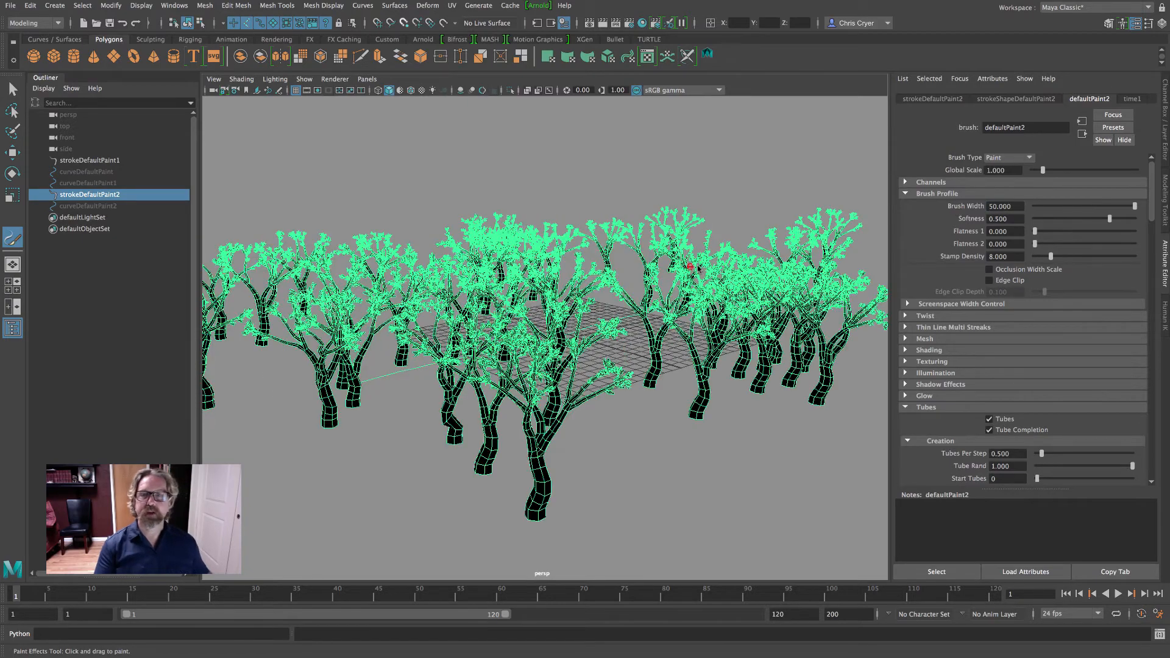
pyautogui.keyDown('alt'); pyautogui.moveTo(661, 267); pyautogui.dragTo(639, 382); pyautogui.keyUp('alt')
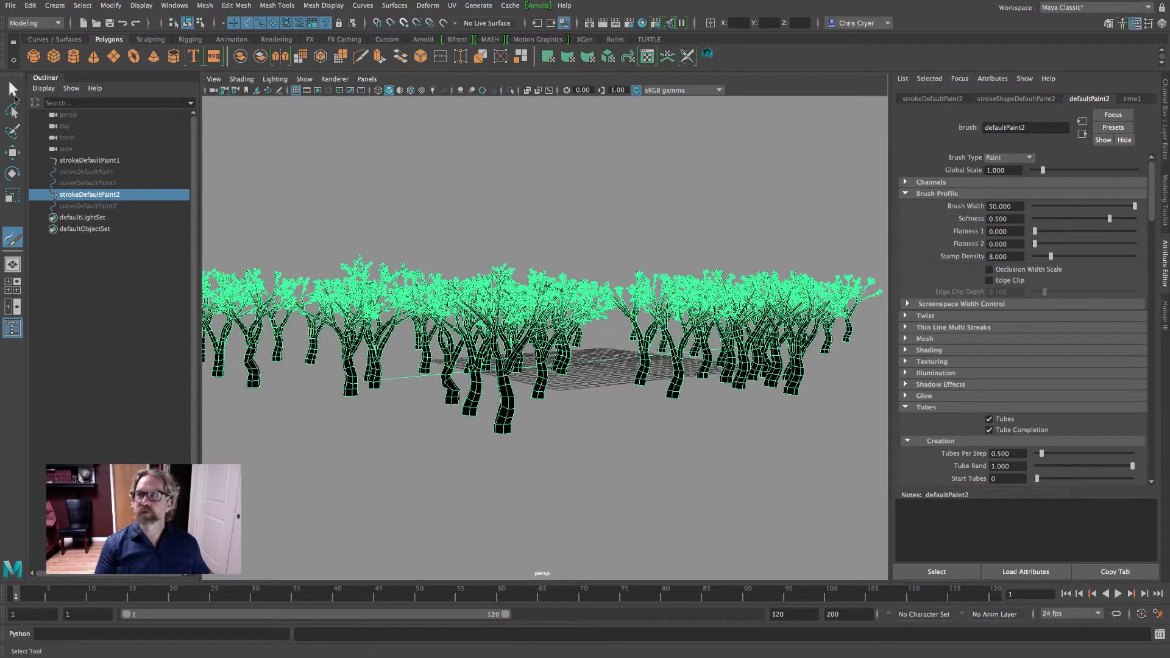
# Deselect the trees and examine the silhouette grove close up, from a distance and from several angles
pyautogui.click(12, 90)
pyautogui.click(509, 231)
pyautogui.keyDown('alt'); pyautogui.moveTo(508, 228); pyautogui.dragTo(618, 209); pyautogui.keyUp('alt')
pyautogui.keyDown('alt'); pyautogui.moveTo(618, 209); pyautogui.dragTo(617, 212, button='right'); pyautogui.keyUp('alt')
pyautogui.keyDown('alt'); pyautogui.moveTo(522, 228); pyautogui.dragTo(625, 230); pyautogui.keyUp('alt')
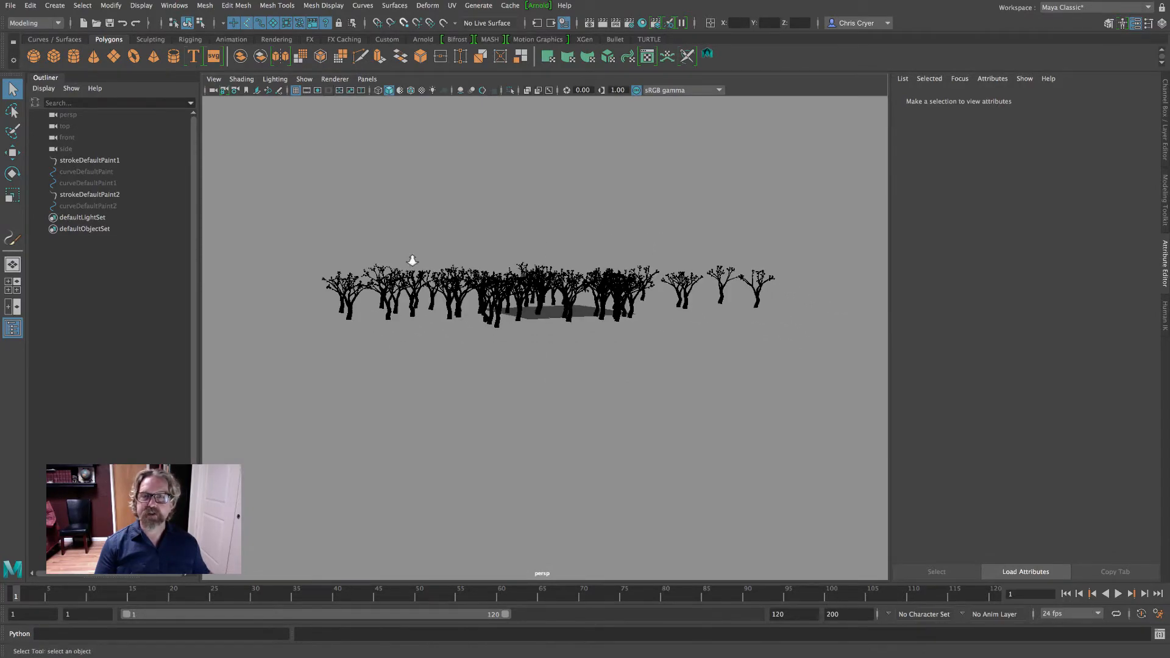
pyautogui.keyDown('alt'); pyautogui.moveTo(413, 261); pyautogui.dragTo(807, 290, button='right'); pyautogui.keyUp('alt')
pyautogui.keyDown('alt'); pyautogui.moveTo(807, 290); pyautogui.dragTo(723, 354); pyautogui.keyUp('alt')
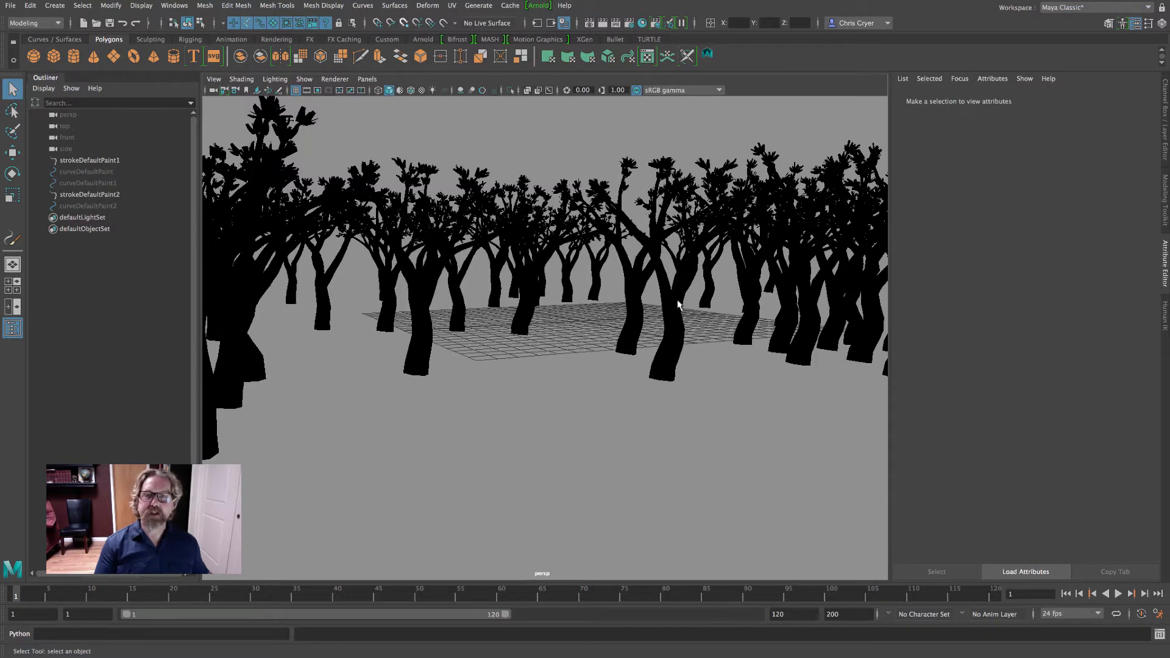
pyautogui.keyDown('alt'); pyautogui.moveTo(740, 262); pyautogui.dragTo(594, 261, button='right'); pyautogui.keyUp('alt')
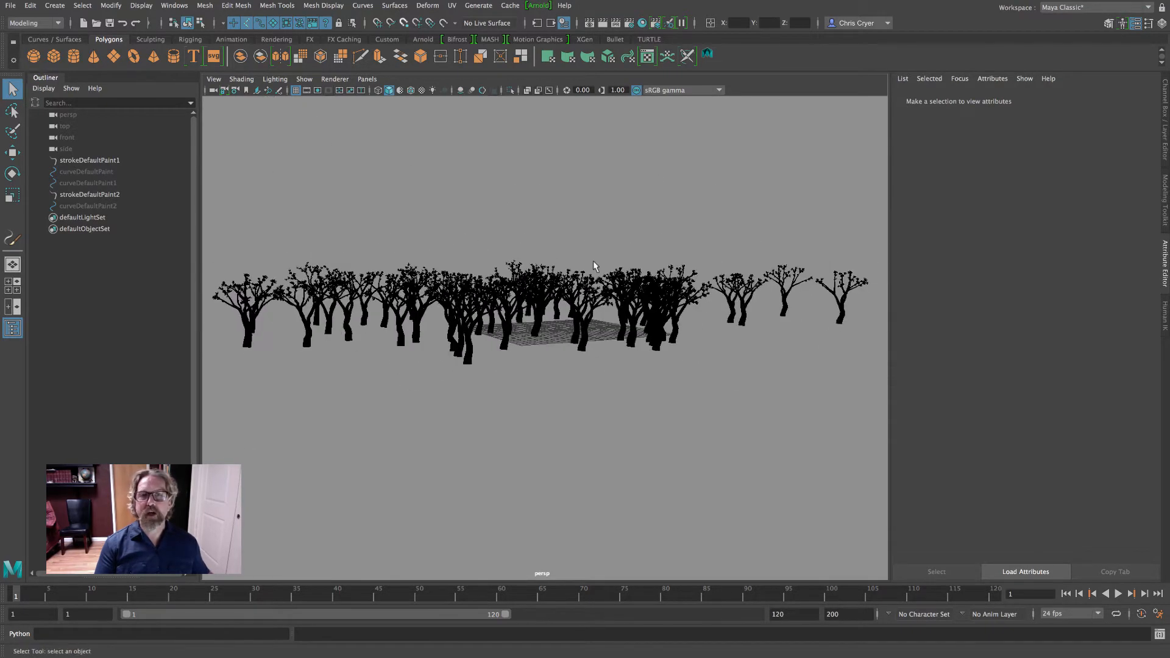
pyautogui.keyDown('alt'); pyautogui.moveTo(594, 261); pyautogui.dragTo(678, 321); pyautogui.keyUp('alt')
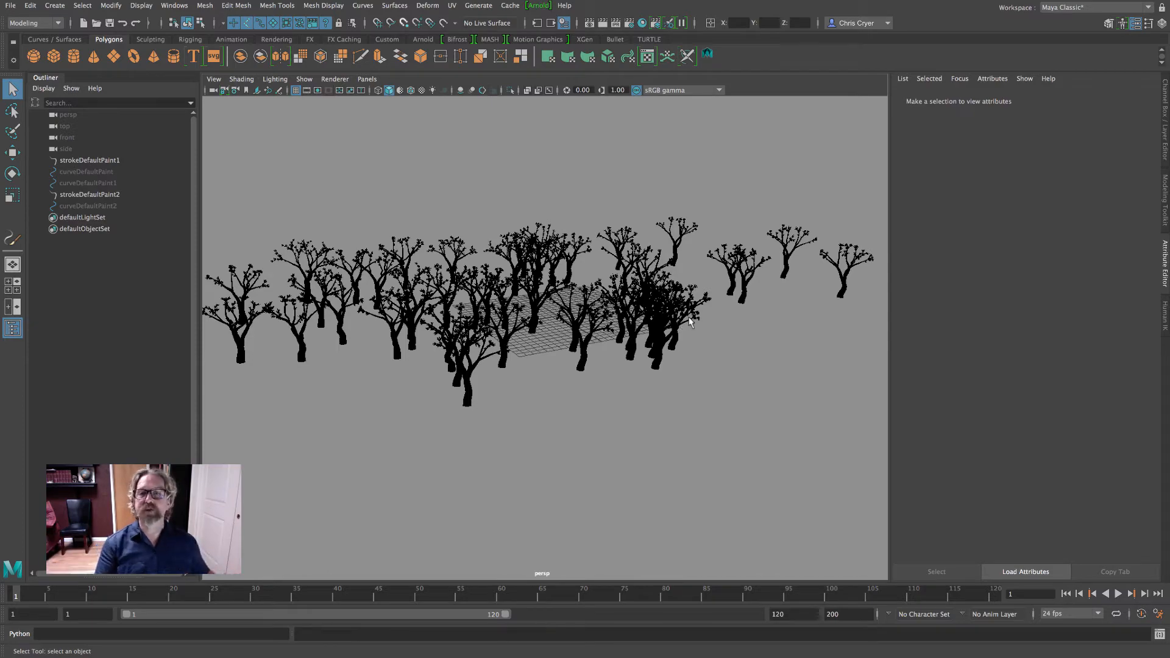
pyautogui.keyDown('alt'); pyautogui.moveTo(690, 321); pyautogui.dragTo(467, 249); pyautogui.keyUp('alt')
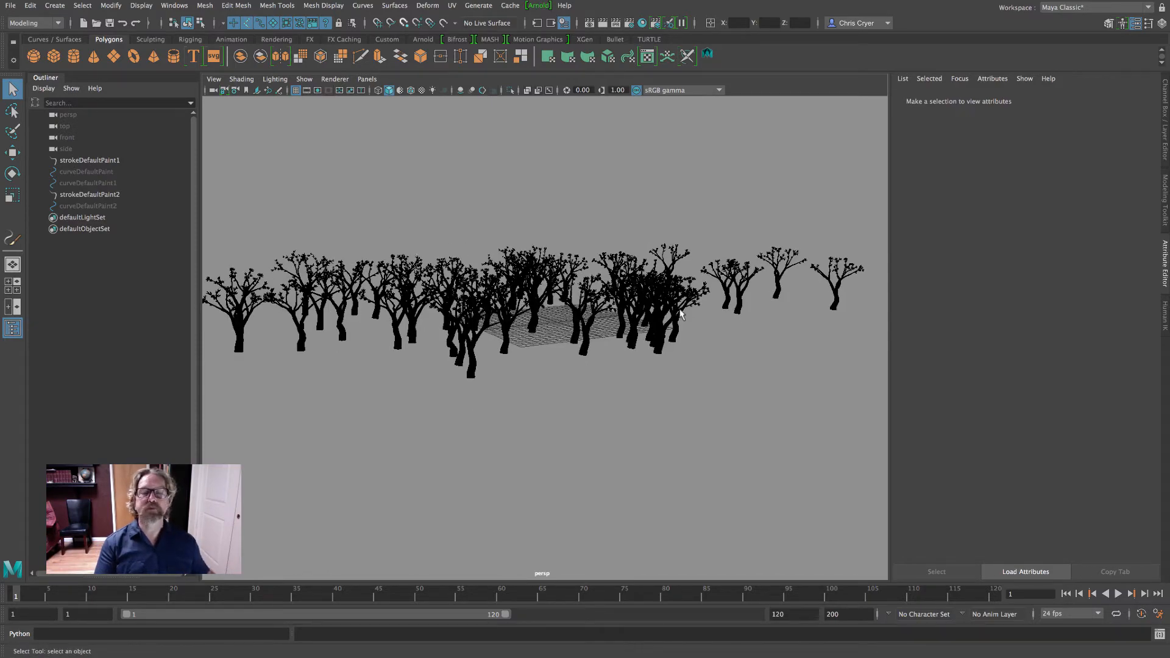
pyautogui.moveTo(692, 318)
pyautogui.keyDown('alt'); pyautogui.mouseDown()
pyautogui.moveTo(610, 335)
pyautogui.moveTo(693, 320)
pyautogui.mouseUp(); pyautogui.keyUp('alt')
pyautogui.keyDown('alt'); pyautogui.moveTo(693, 315); pyautogui.dragTo(755, 311, button='middle'); pyautogui.keyUp('alt')
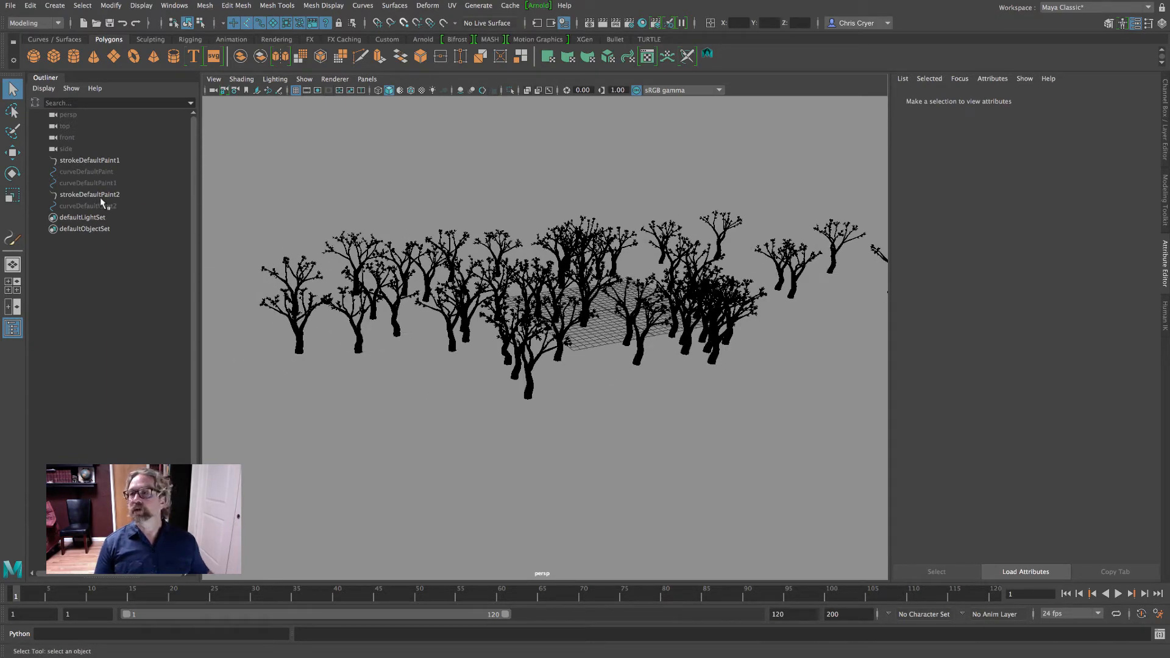
# Convert the strokeDefaultPaint2 trees from Paint Effects to polygons
pyautogui.click(454, 256)
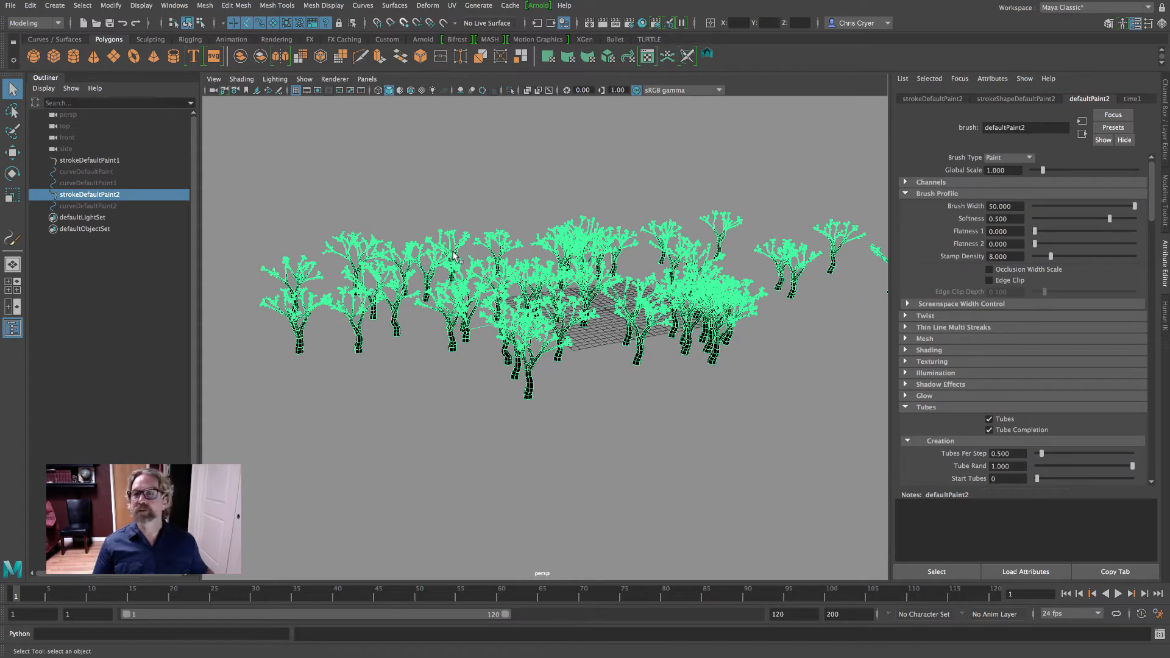
pyautogui.click(111, 6)
pyautogui.moveTo(152, 288)
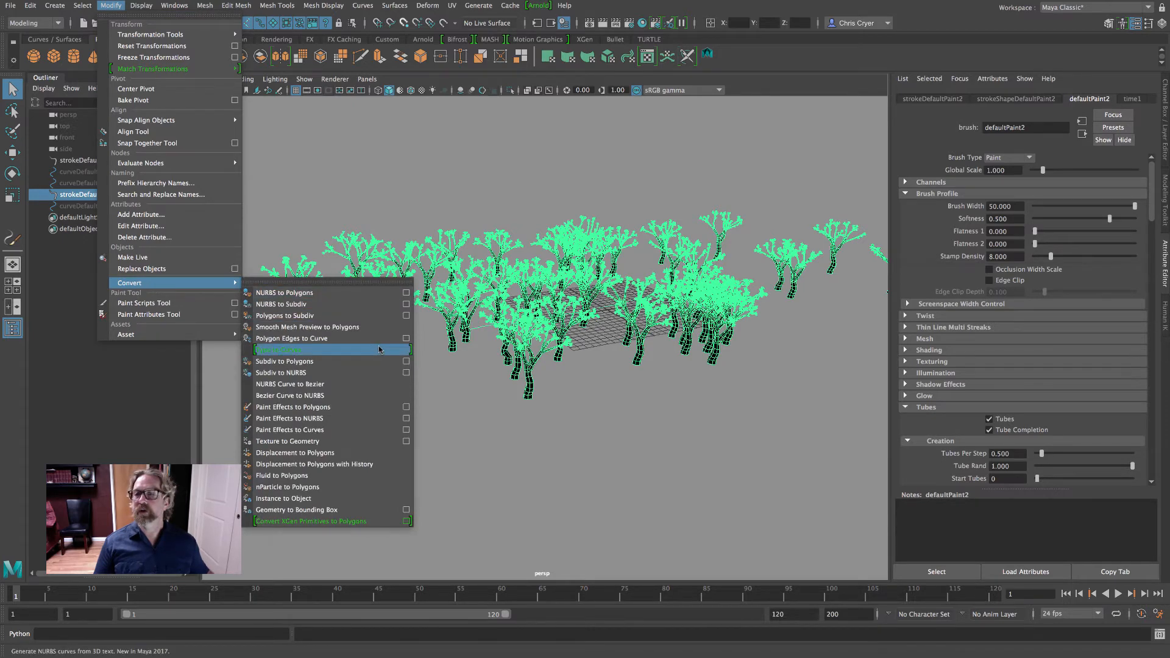
pyautogui.click(306, 409)
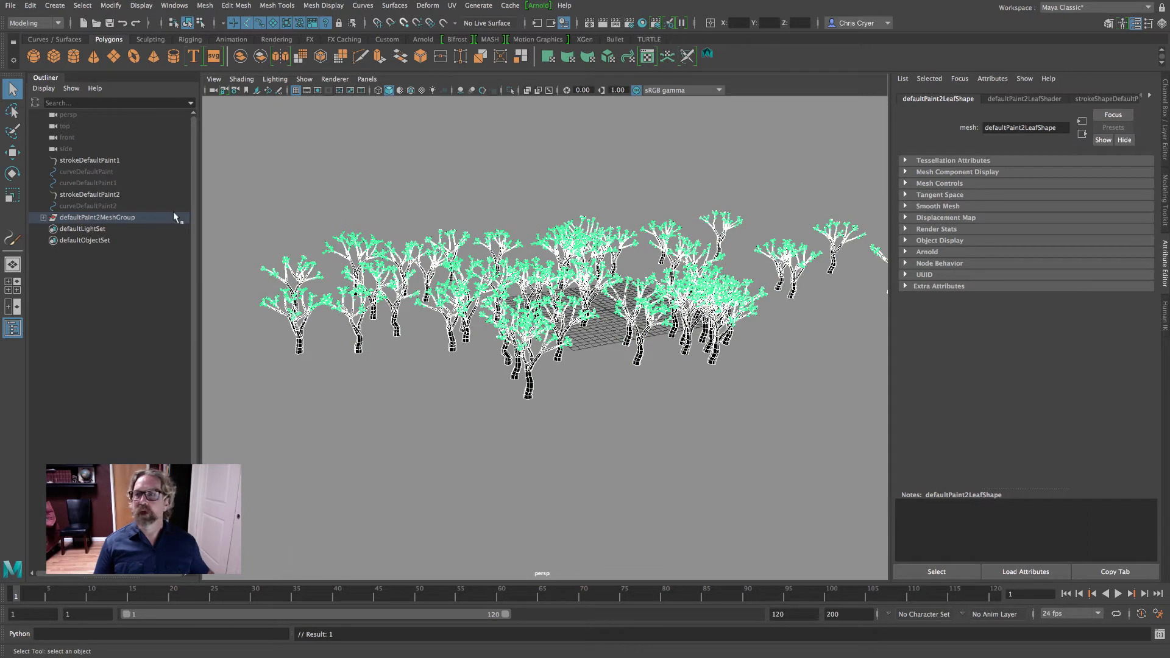
# Delete all history in the scene and remove the leftover Paint Effects strokes and curves, keeping defaultPaint2MeshGroup
pyautogui.click(30, 6)
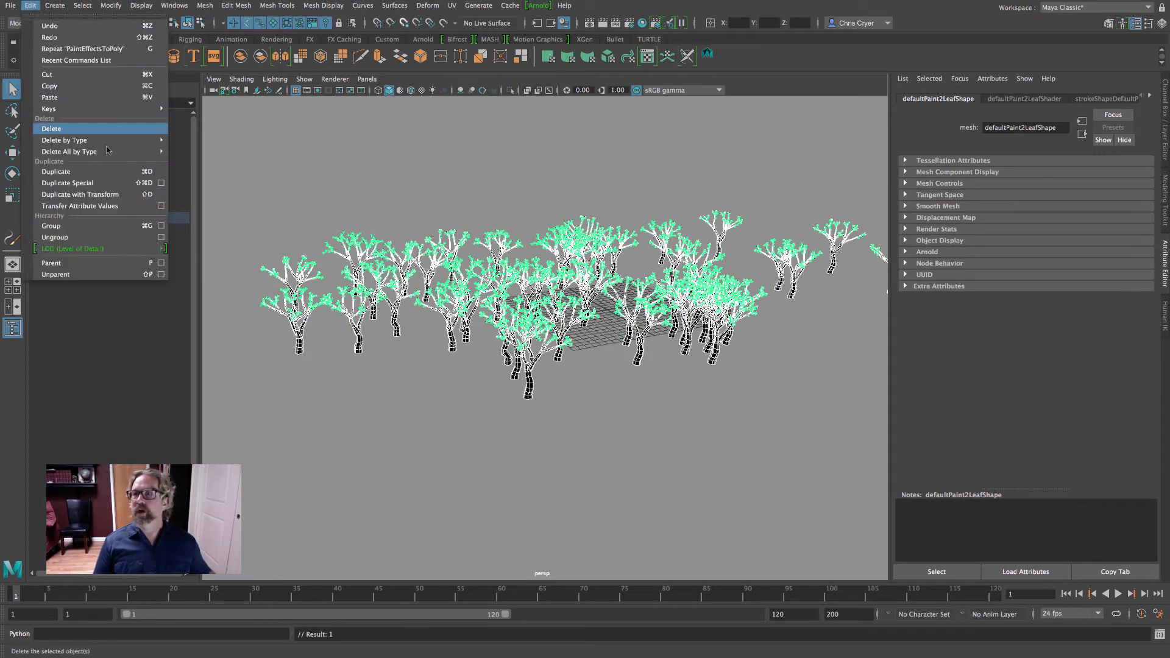
pyautogui.moveTo(121, 158)
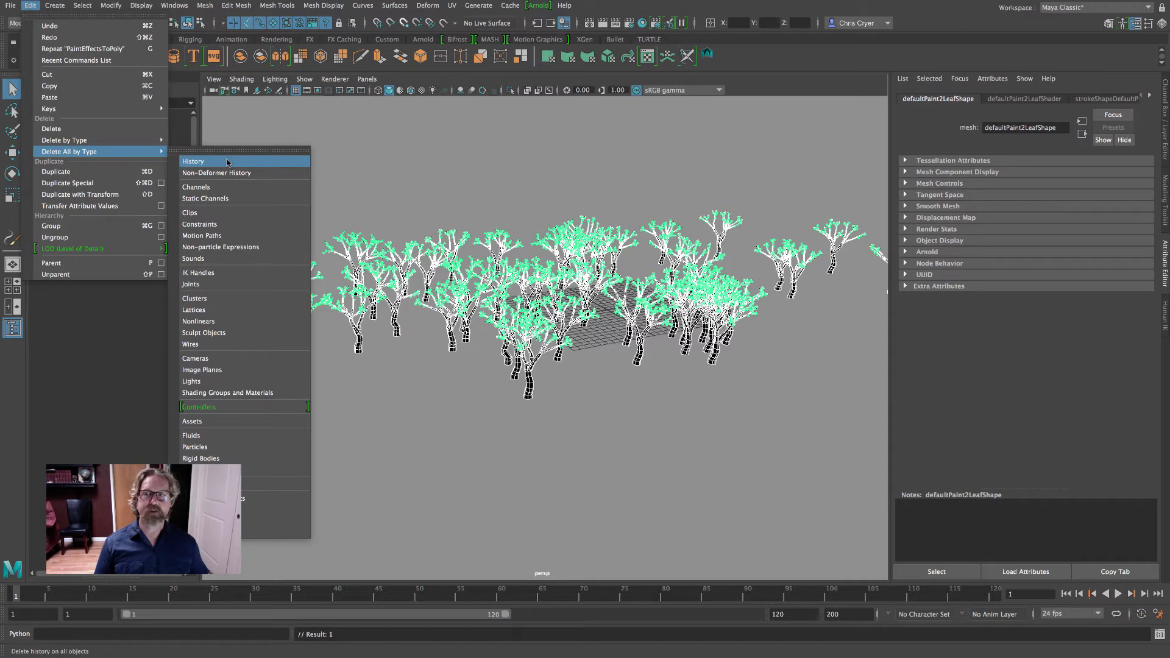
pyautogui.click(194, 162)
pyautogui.moveTo(80, 205); pyautogui.dragTo(80, 160)
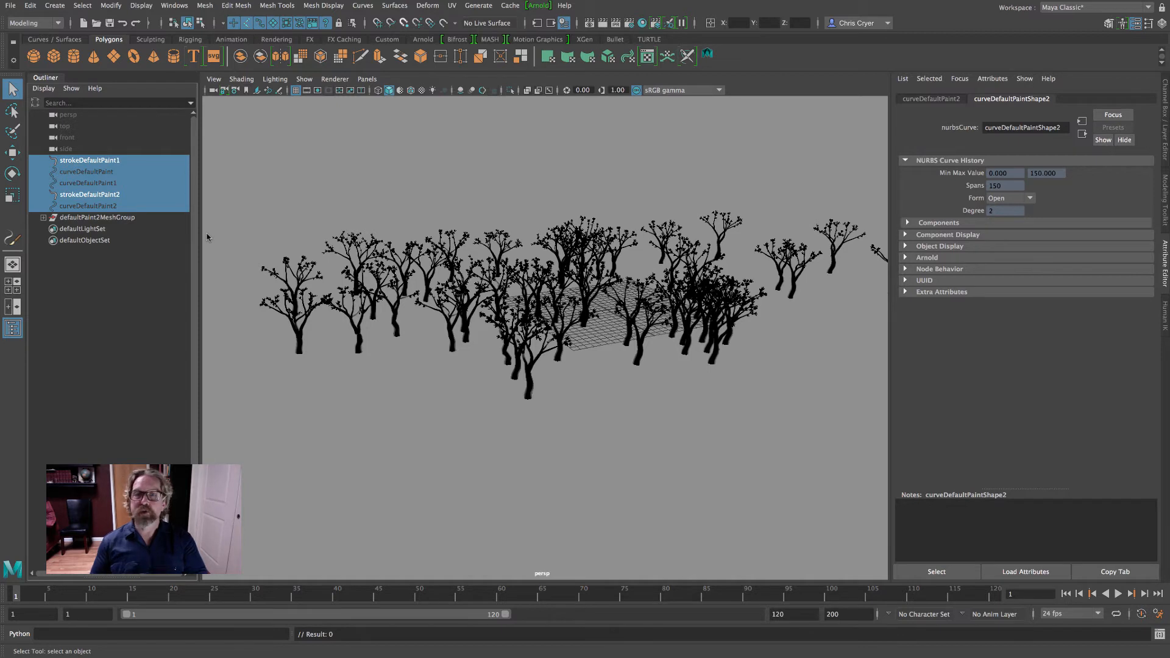
pyautogui.press('Delete')
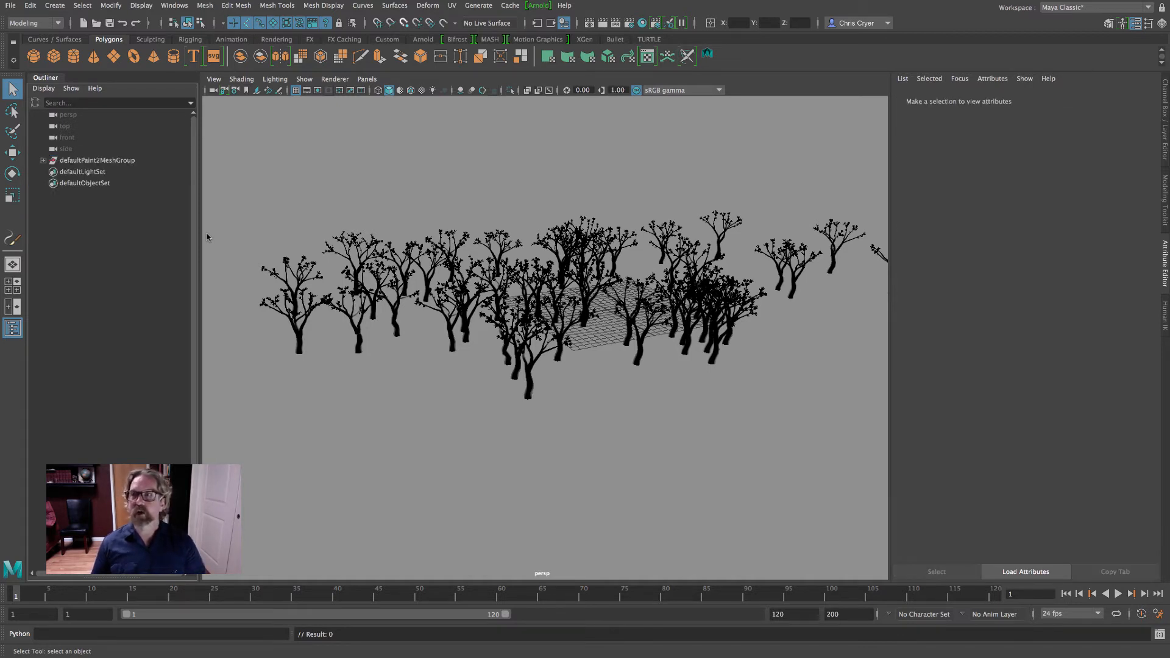
# Expand defaultPaint2MeshGroup to view its meshes, check the converted trees in the view and clear the selection
pyautogui.click(44, 161)
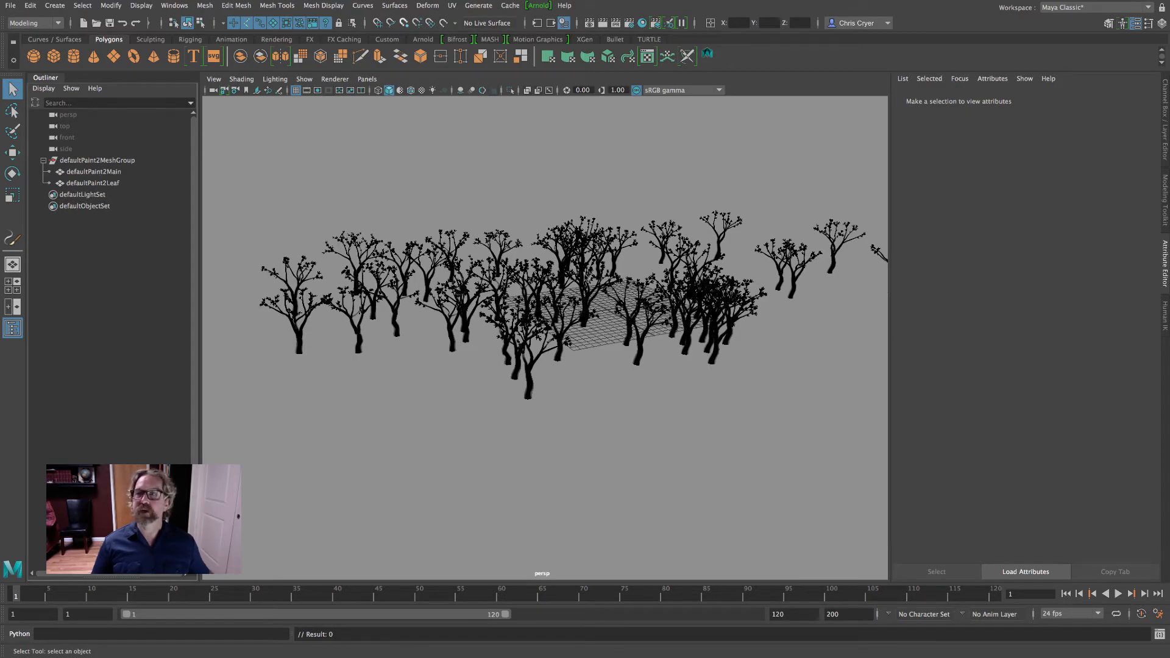
pyautogui.click(97, 160)
pyautogui.keyDown('alt'); pyautogui.moveTo(530, 287); pyautogui.dragTo(555, 280); pyautogui.keyUp('alt')
pyautogui.click(675, 363)
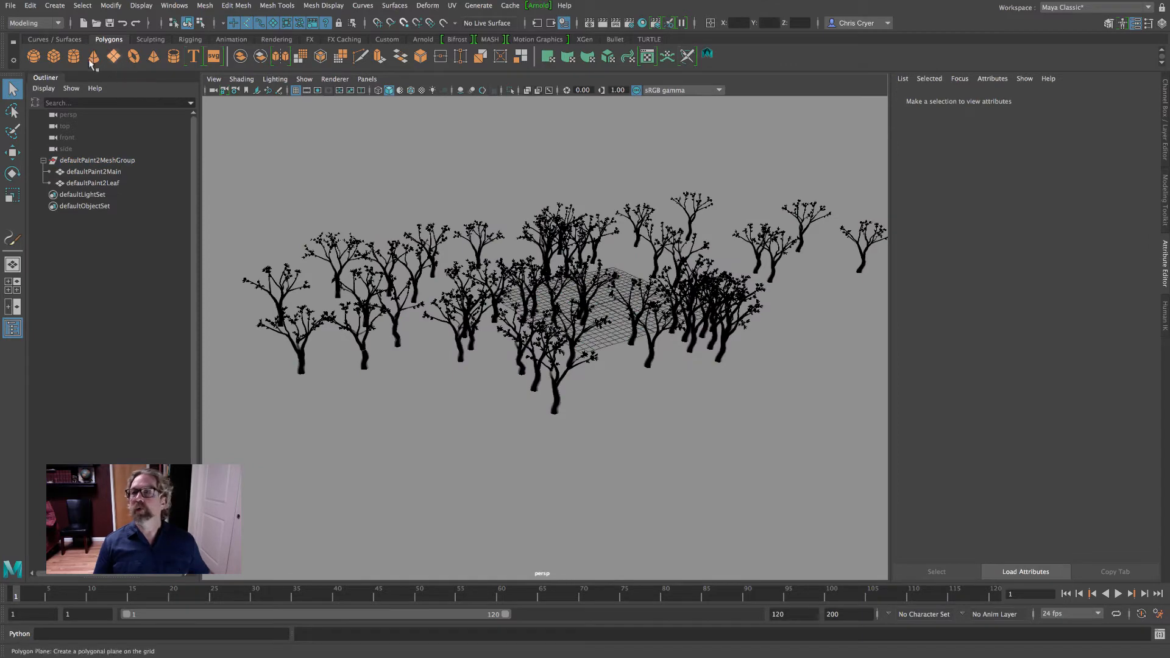
# Create a polygon plane as the ground and set its Scale X, Y and Z to 500
pyautogui.click(113, 56)
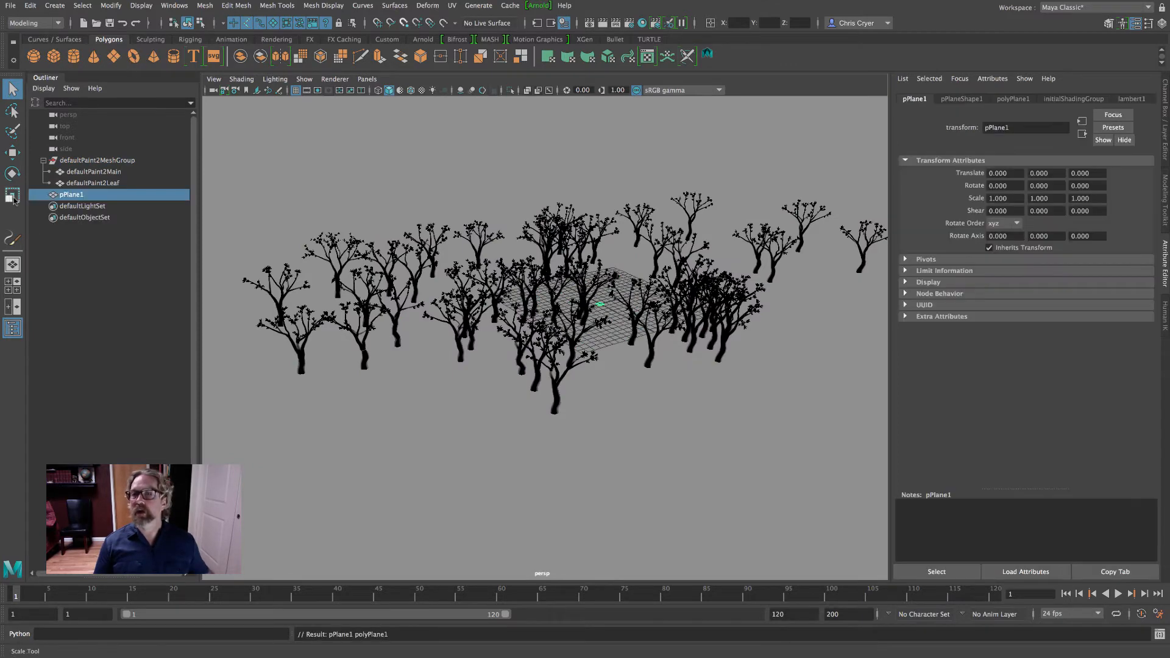
pyautogui.press('r')
pyautogui.moveTo(608, 311); pyautogui.dragTo(673, 335)
pyautogui.click(1165, 120)
pyautogui.moveTo(1139, 184); pyautogui.dragTo(1142, 165)
pyautogui.write('500')
pyautogui.press('Return')
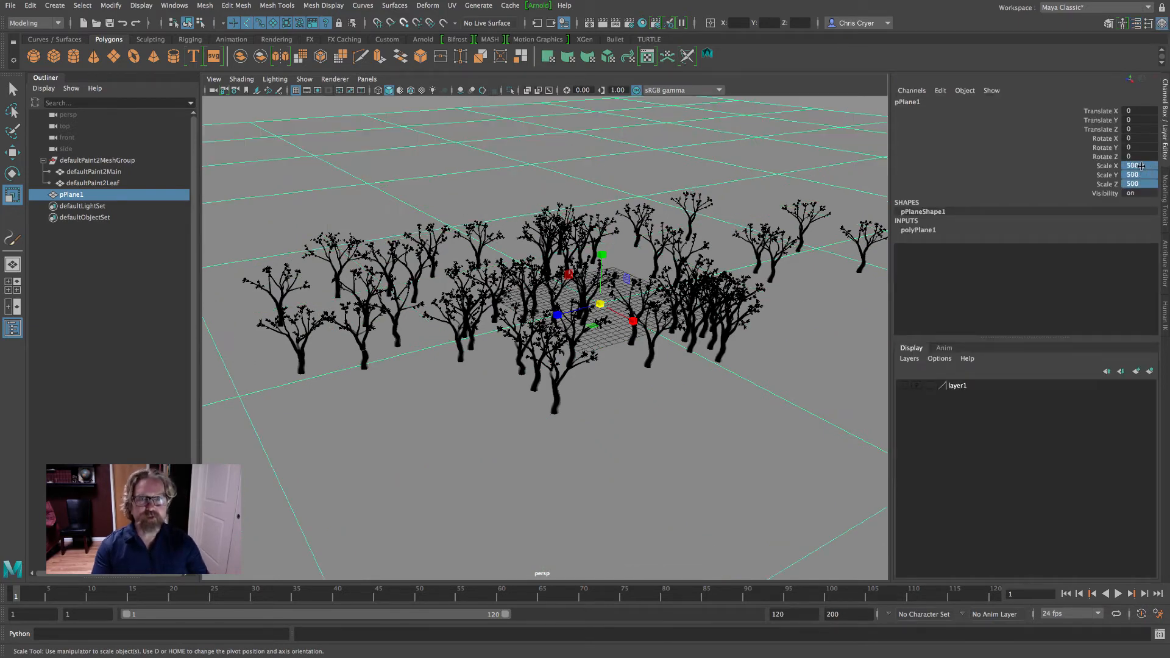
# Assign a new Lambert material to the ground plane pPlane1
pyautogui.click(656, 150)
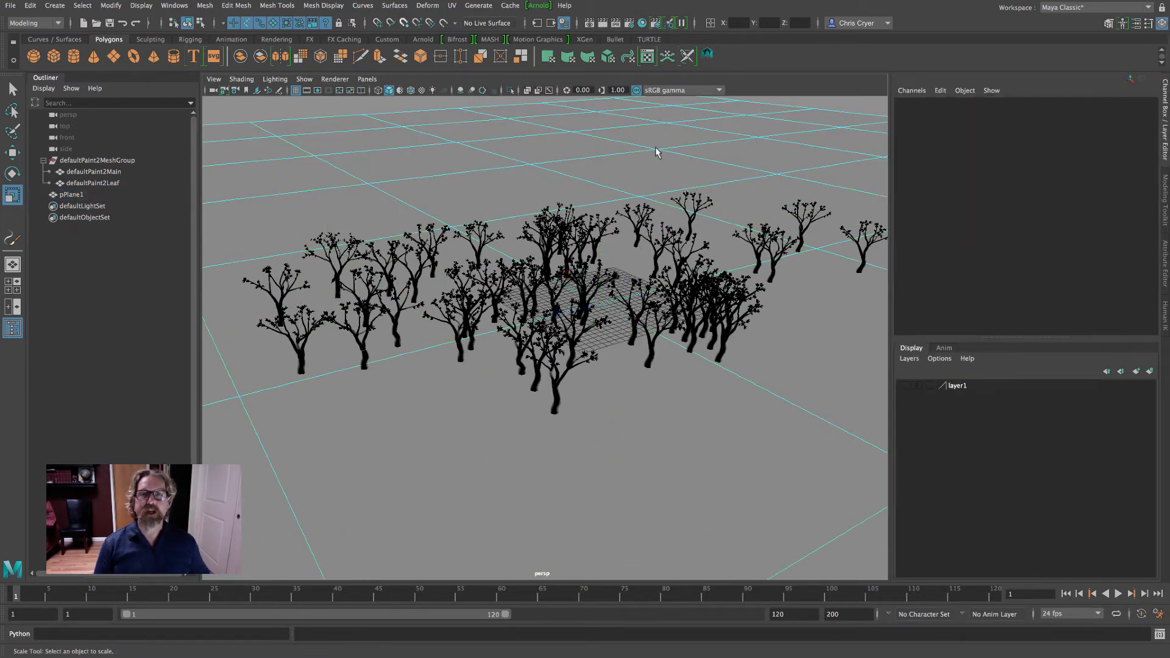
pyautogui.moveTo(657, 148); pyautogui.dragTo(652, 423, button='right')
pyautogui.rightClick(640, 130)
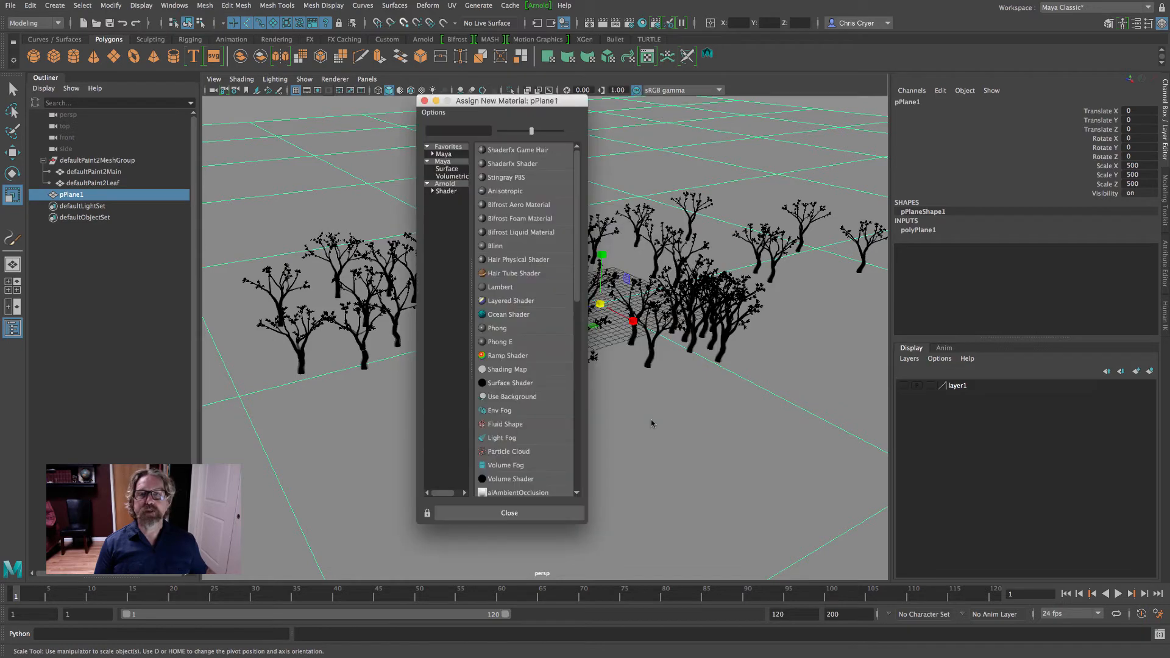
pyautogui.click(501, 287)
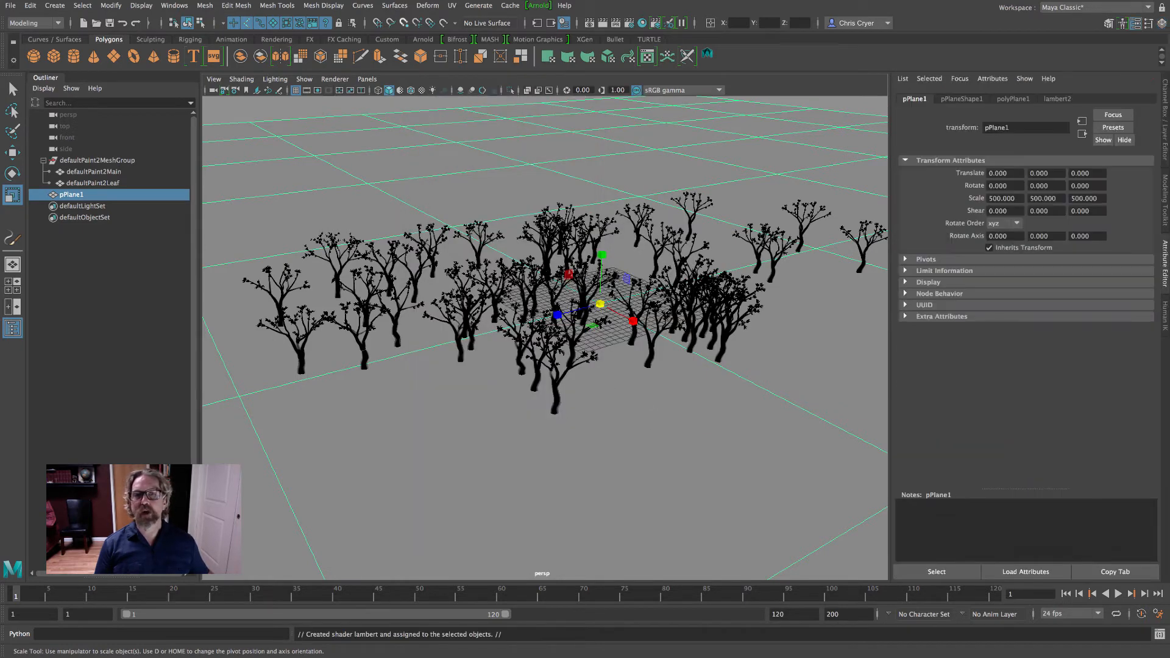
# Set the ground's lambert2 material to white Color, Diffuse 1.000 and a mid-grey Incandescence
pyautogui.click(1056, 99)
pyautogui.moveTo(1081, 229); pyautogui.dragTo(1167, 228)
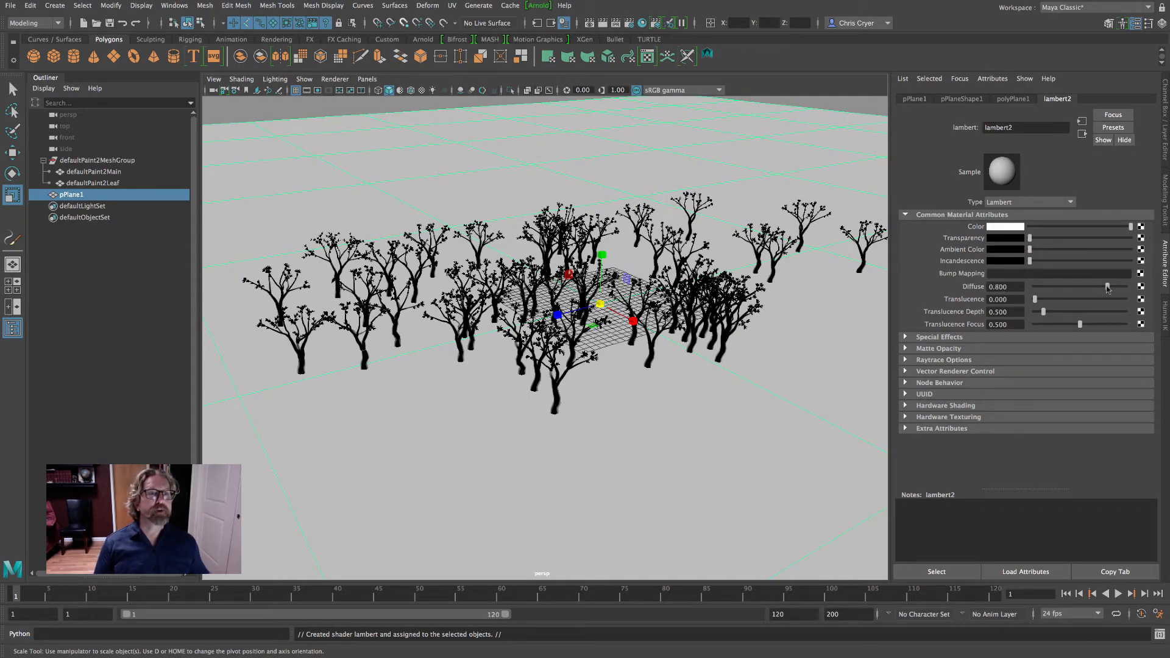
pyautogui.moveTo(1108, 286); pyautogui.dragTo(1162, 292)
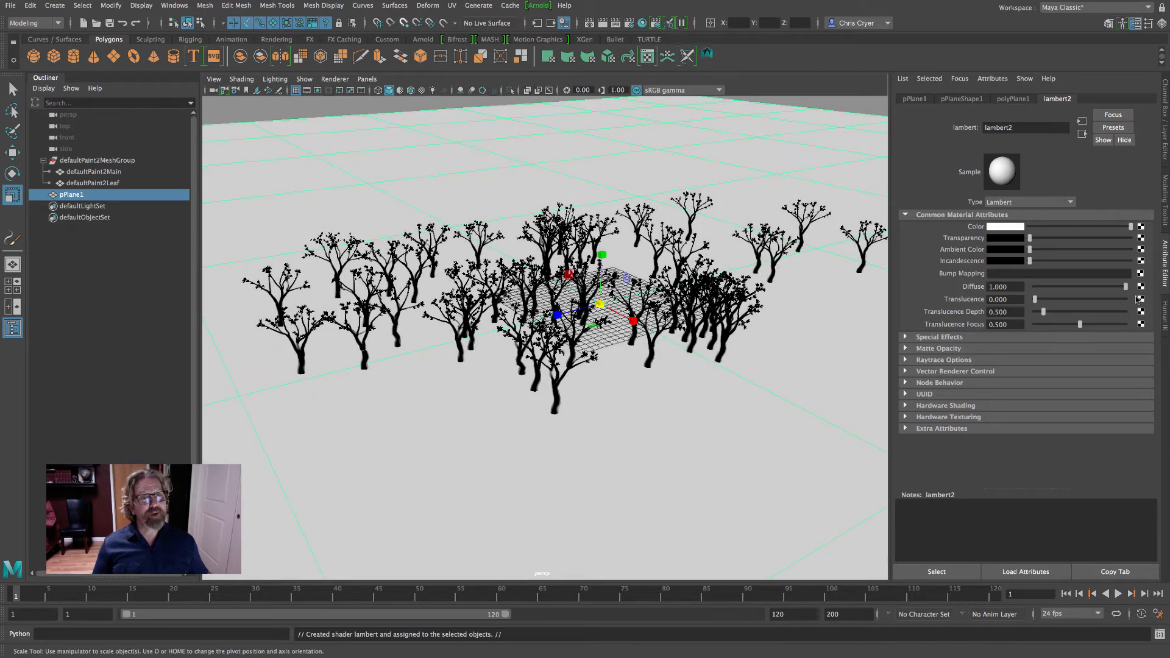
pyautogui.click(1048, 261)
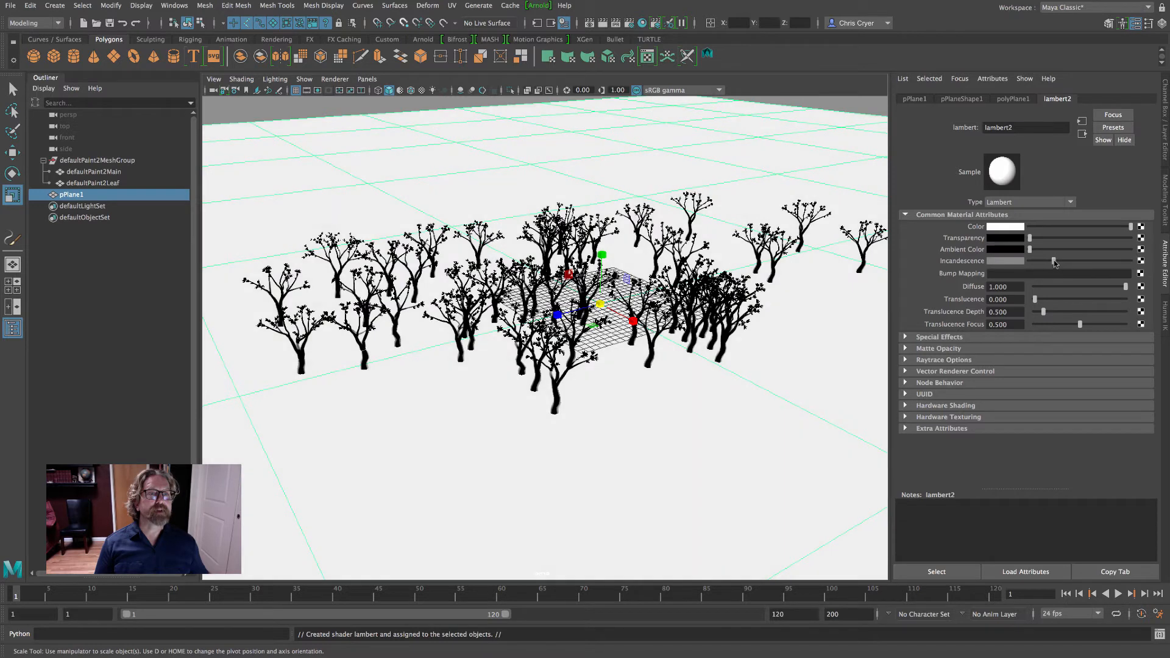
pyautogui.moveTo(1052, 261); pyautogui.dragTo(1056, 263)
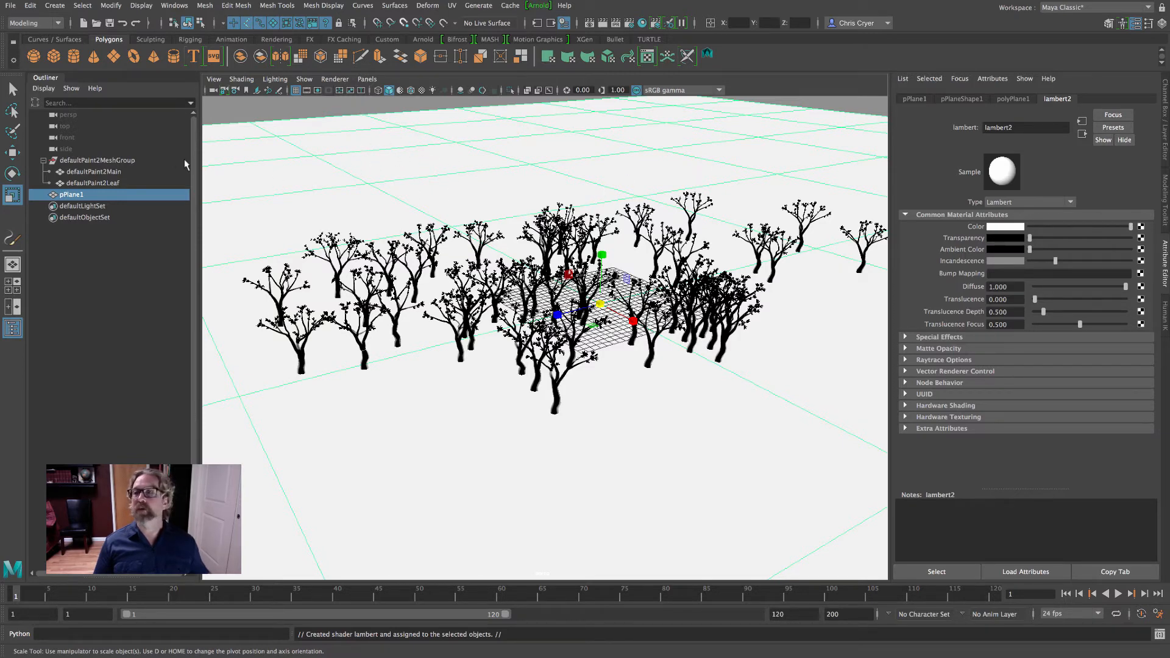
# Set the persp camera's environment Background Color to white
pyautogui.click(53, 116)
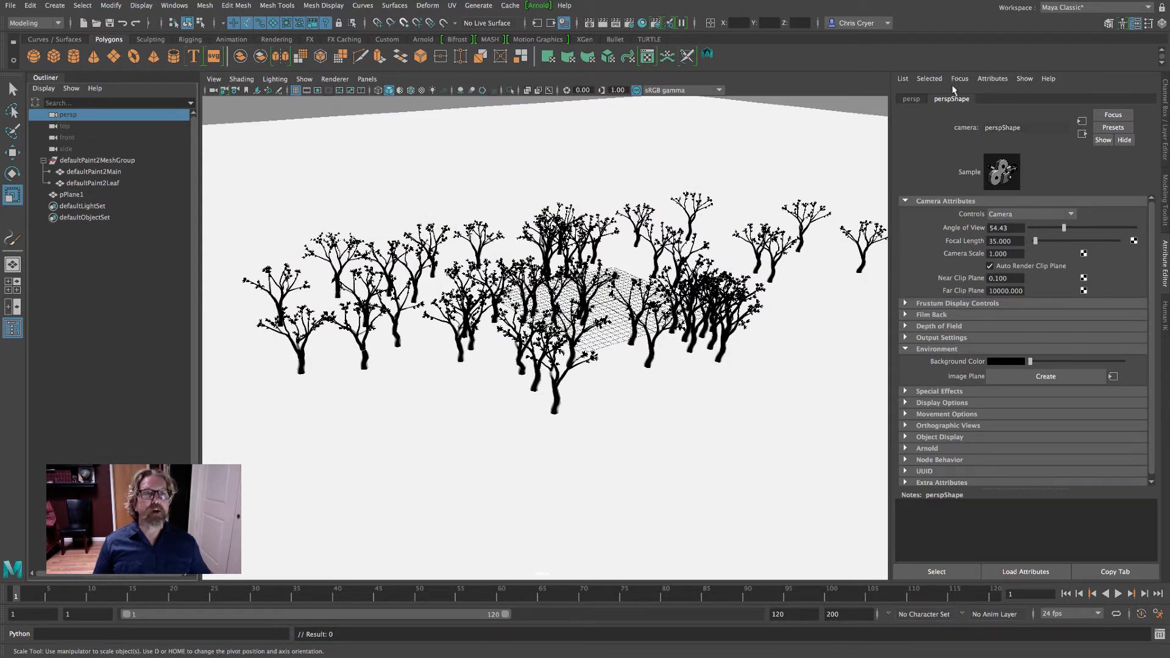
pyautogui.moveTo(1039, 365); pyautogui.dragTo(1124, 362)
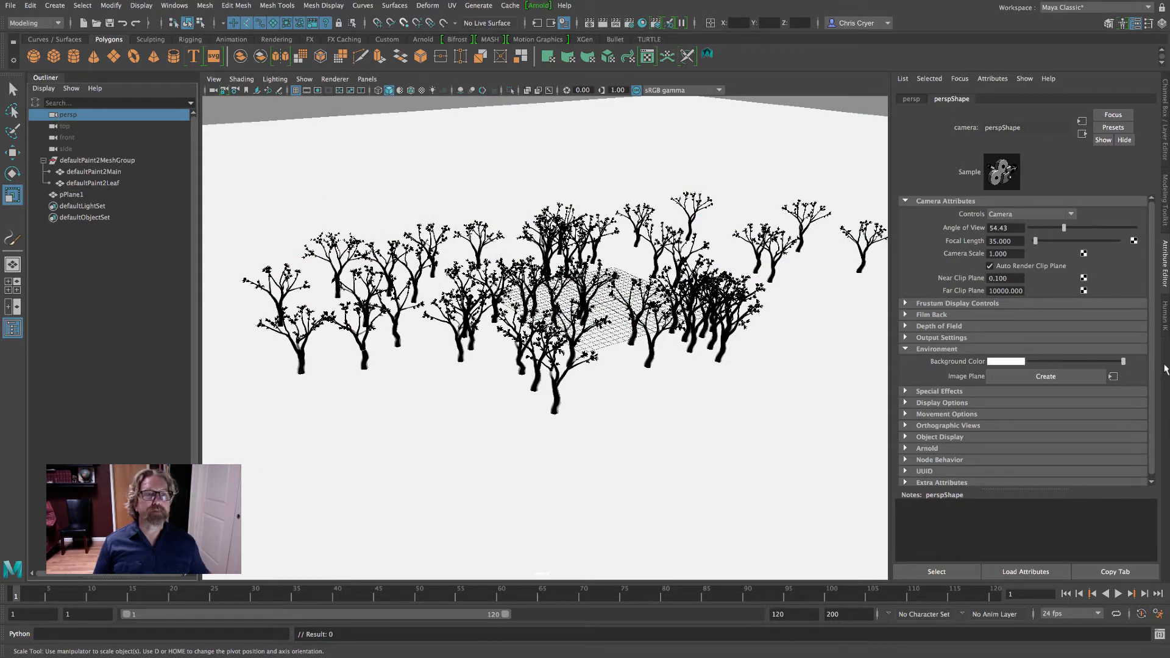
# Create a directional light in the scene
pyautogui.click(54, 5)
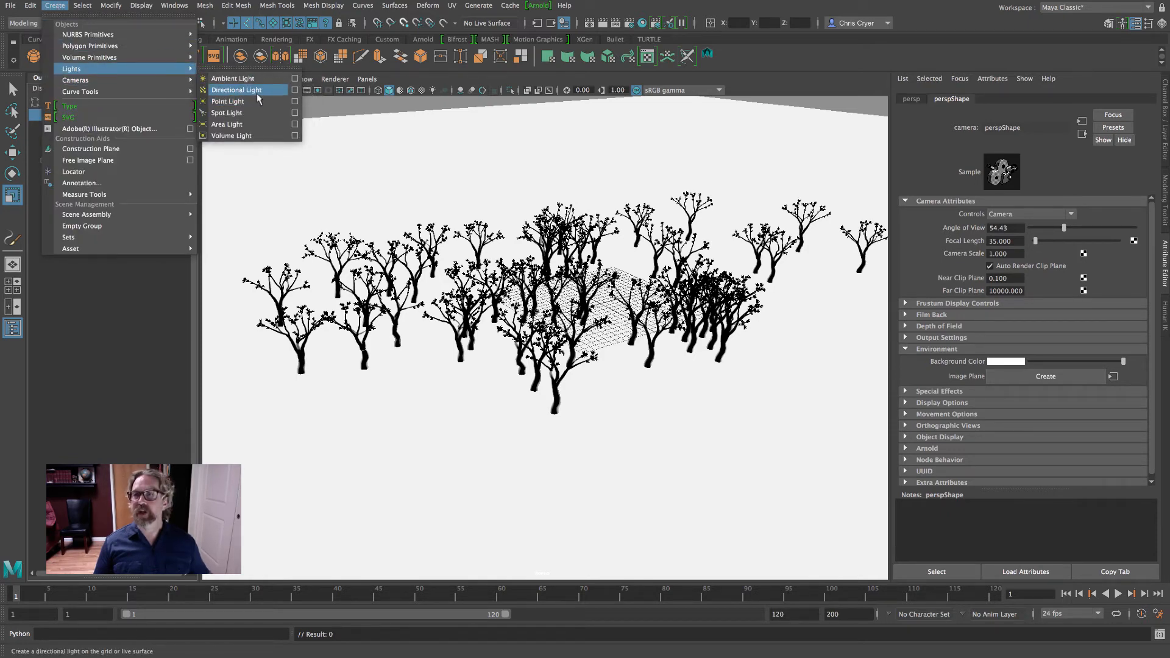
pyautogui.click(237, 90)
pyautogui.keyDown('alt'); pyautogui.moveTo(366, 500); pyautogui.dragTo(427, 503); pyautogui.keyUp('alt')
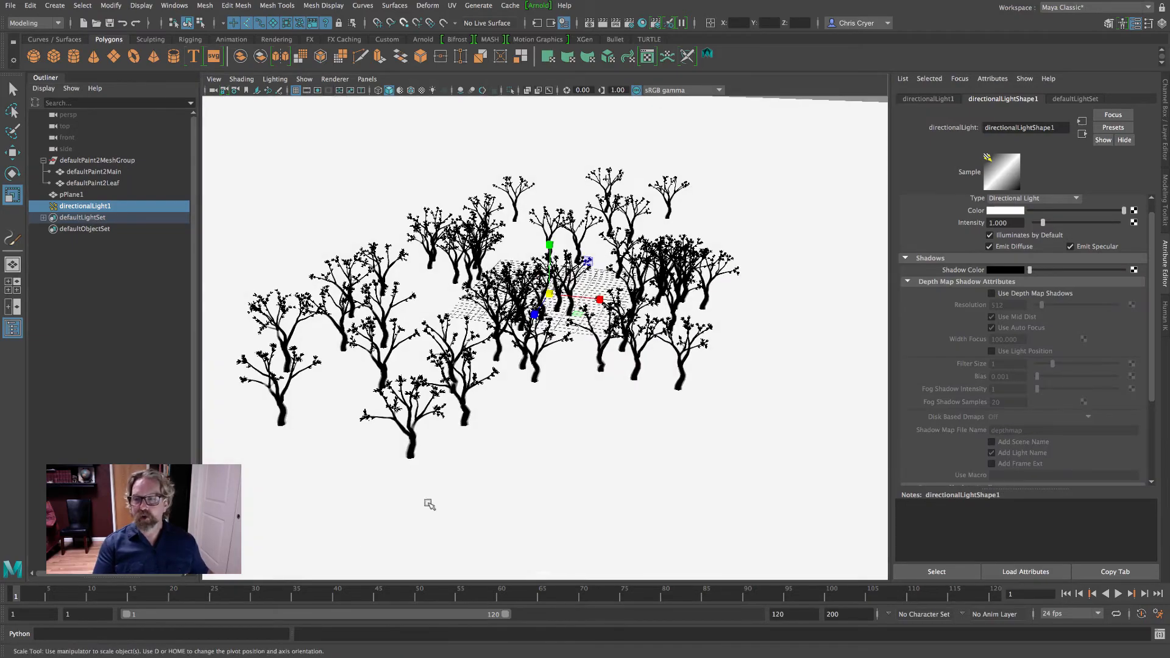
pyautogui.moveTo(551, 397)
pyautogui.keyDown('alt'); pyautogui.mouseDown()
pyautogui.moveTo(575, 373)
pyautogui.moveTo(543, 397)
pyautogui.mouseUp(); pyautogui.keyUp('alt')
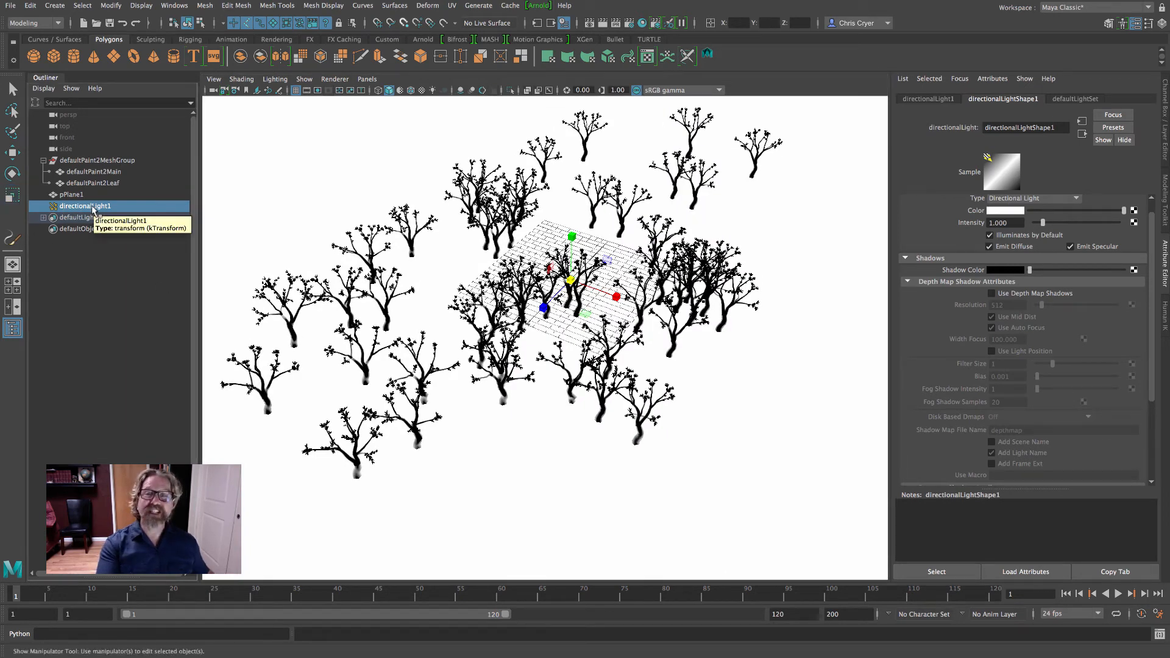
# Pull the directional light's origin away from its target with the light manipulator and enable scene lighting and shadows in the viewport
pyautogui.press('t')
pyautogui.moveTo(550, 301); pyautogui.dragTo(418, 435)
pyautogui.click(432, 90)
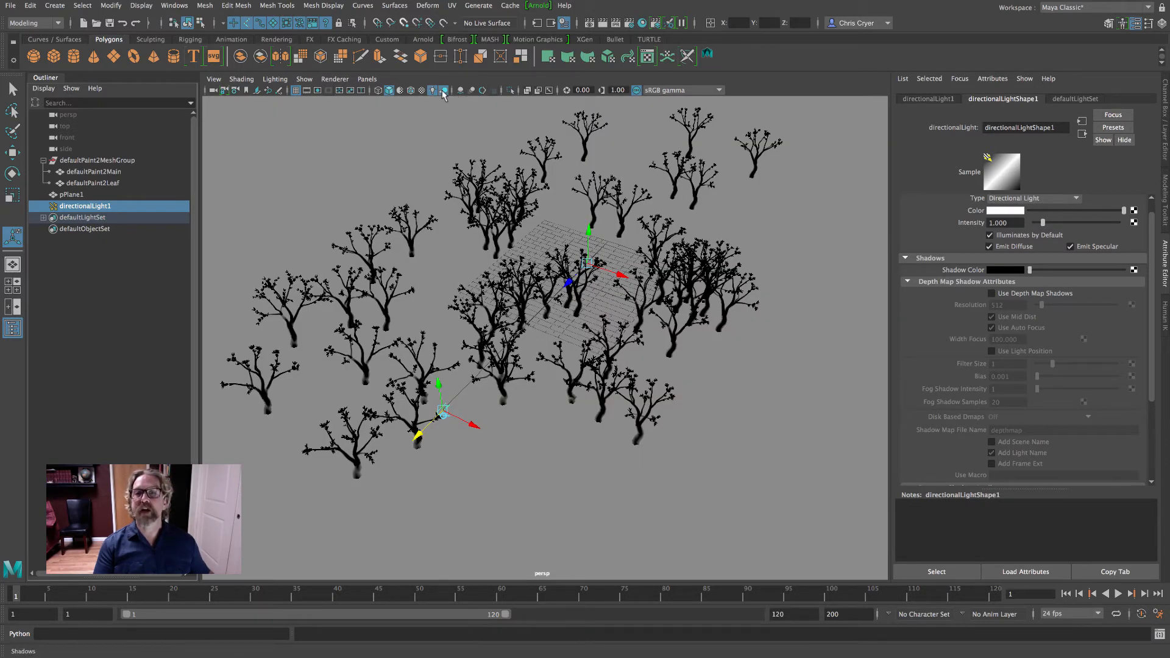
# Raise the directional light's origin above the ground and shift it to the grove's side so the trees cast long angled shadows
pyautogui.moveTo(437, 385); pyautogui.dragTo(425, 262)
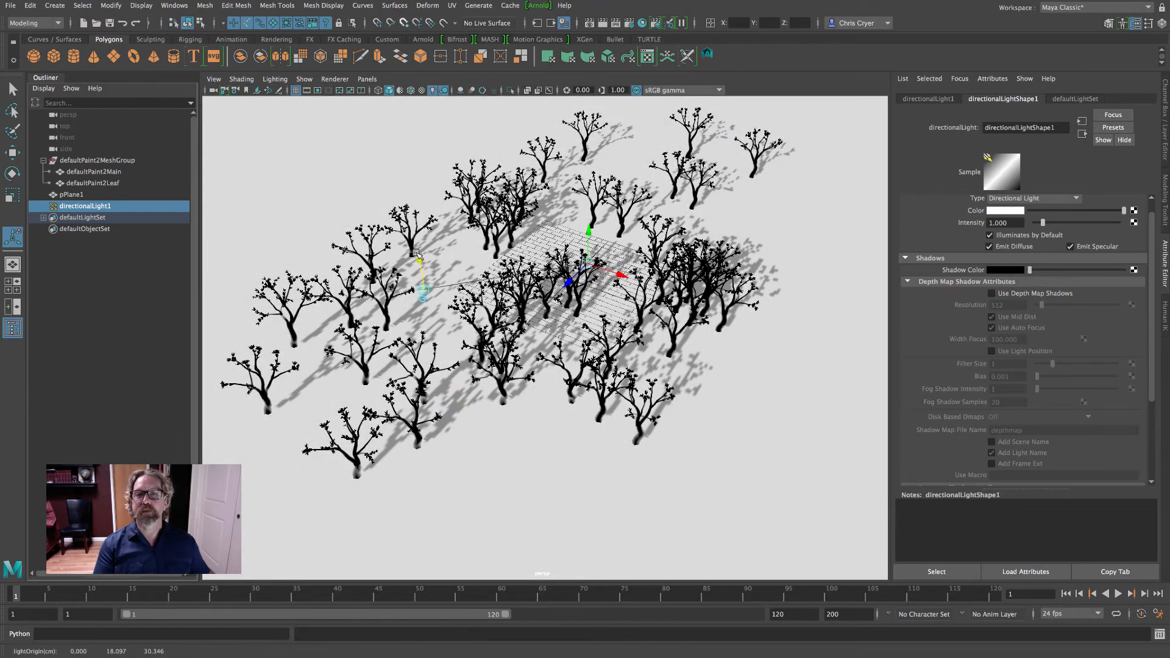
pyautogui.moveTo(456, 303); pyautogui.dragTo(823, 337)
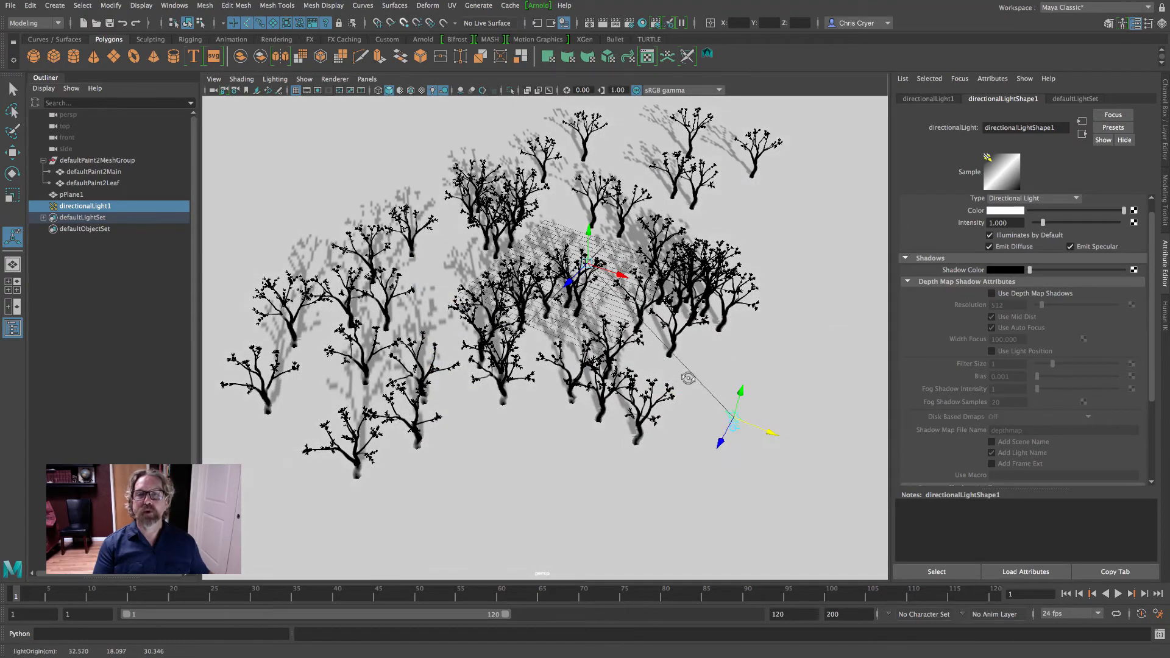
pyautogui.keyDown('alt'); pyautogui.moveTo(689, 376); pyautogui.dragTo(750, 435); pyautogui.keyUp('alt')
pyautogui.keyDown('alt'); pyautogui.moveTo(750, 434); pyautogui.dragTo(534, 495, button='right'); pyautogui.keyUp('alt')
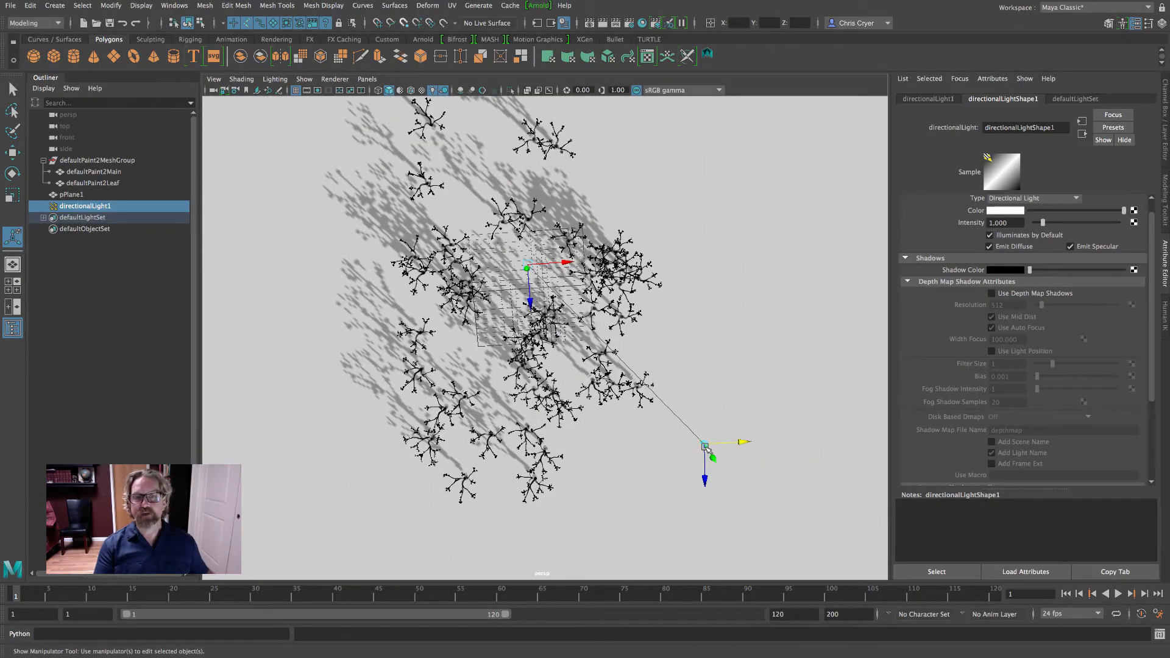
pyautogui.keyDown('alt'); pyautogui.moveTo(706, 448); pyautogui.dragTo(710, 378); pyautogui.keyUp('alt')
pyautogui.moveTo(731, 222); pyautogui.dragTo(713, 173)
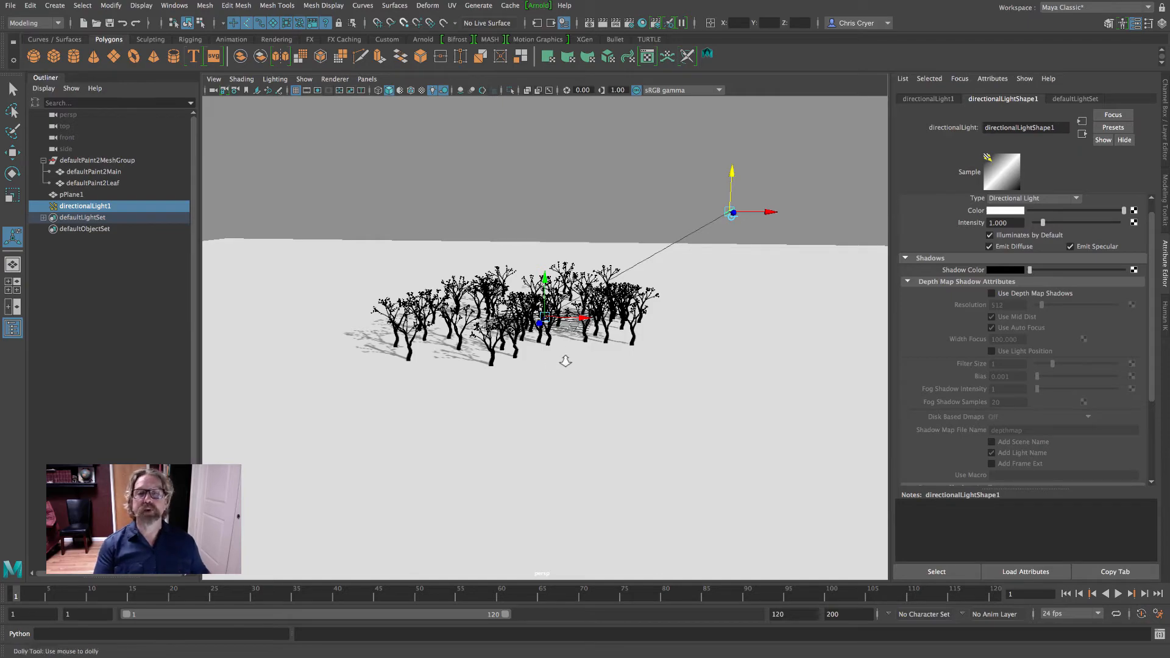
# Frame the grove in a low perspective shot with the grid hidden and the resolution gate shown
pyautogui.keyDown('alt'); pyautogui.moveTo(565, 361); pyautogui.dragTo(821, 370, button='right'); pyautogui.keyUp('alt')
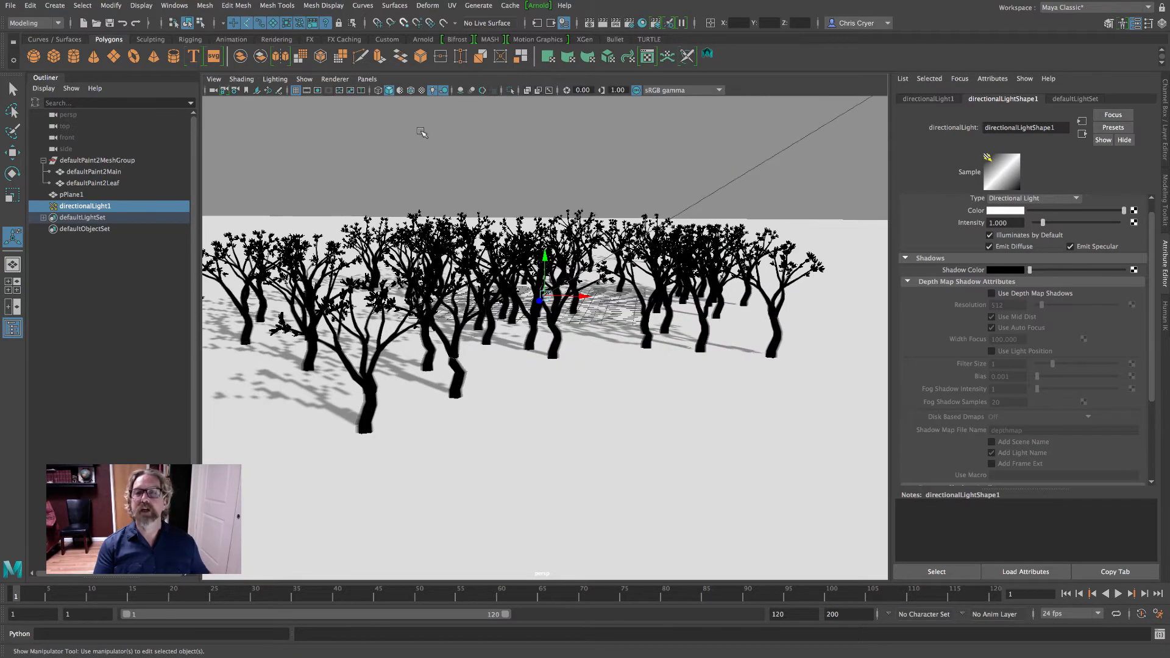
pyautogui.click(296, 91)
pyautogui.keyDown('alt'); pyautogui.moveTo(699, 306); pyautogui.dragTo(707, 306, button='middle'); pyautogui.keyUp('alt')
pyautogui.keyDown('alt'); pyautogui.moveTo(693, 318); pyautogui.dragTo(709, 307); pyautogui.keyUp('alt')
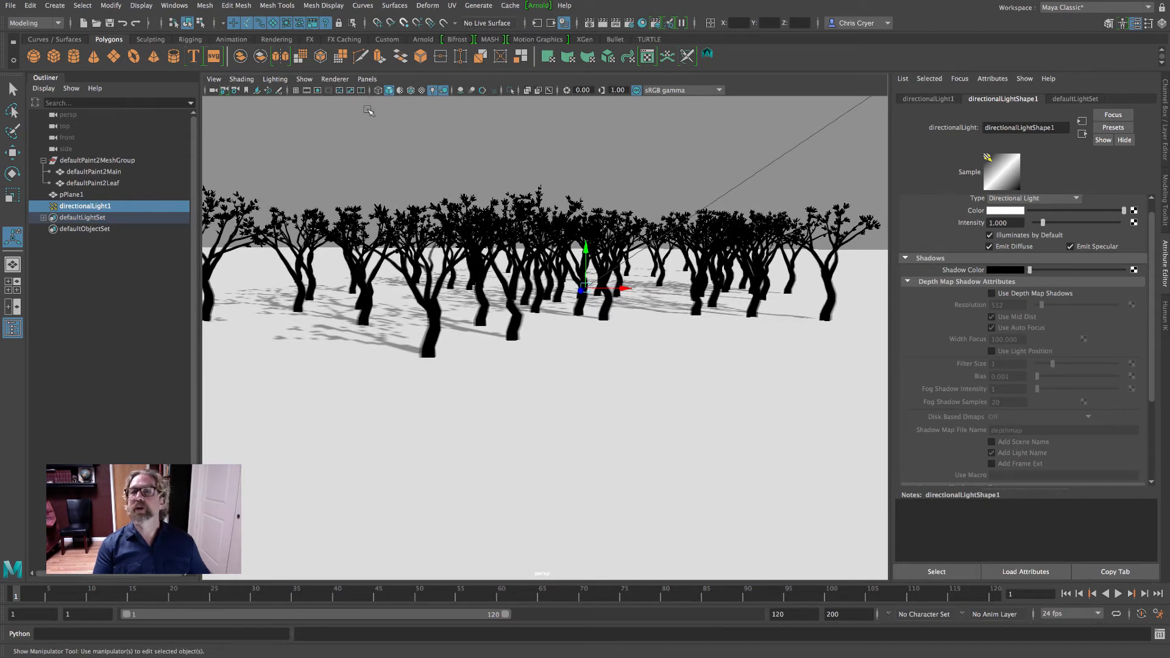
pyautogui.click(328, 90)
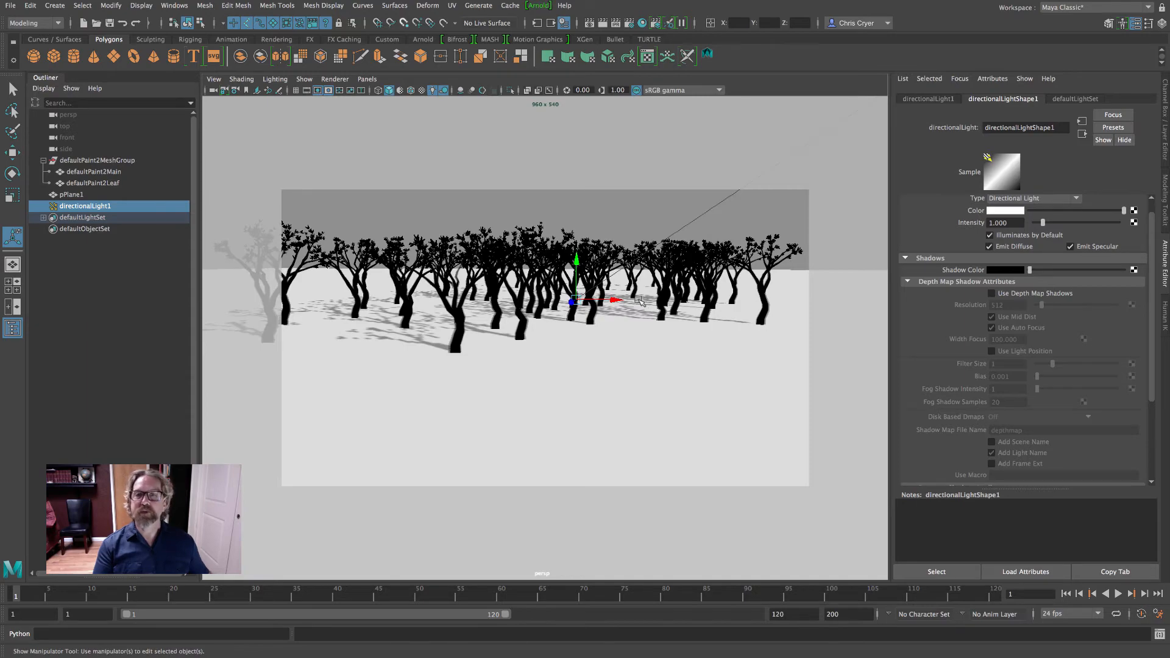
pyautogui.keyDown('alt'); pyautogui.moveTo(636, 300); pyautogui.dragTo(659, 329, button='middle'); pyautogui.keyUp('alt')
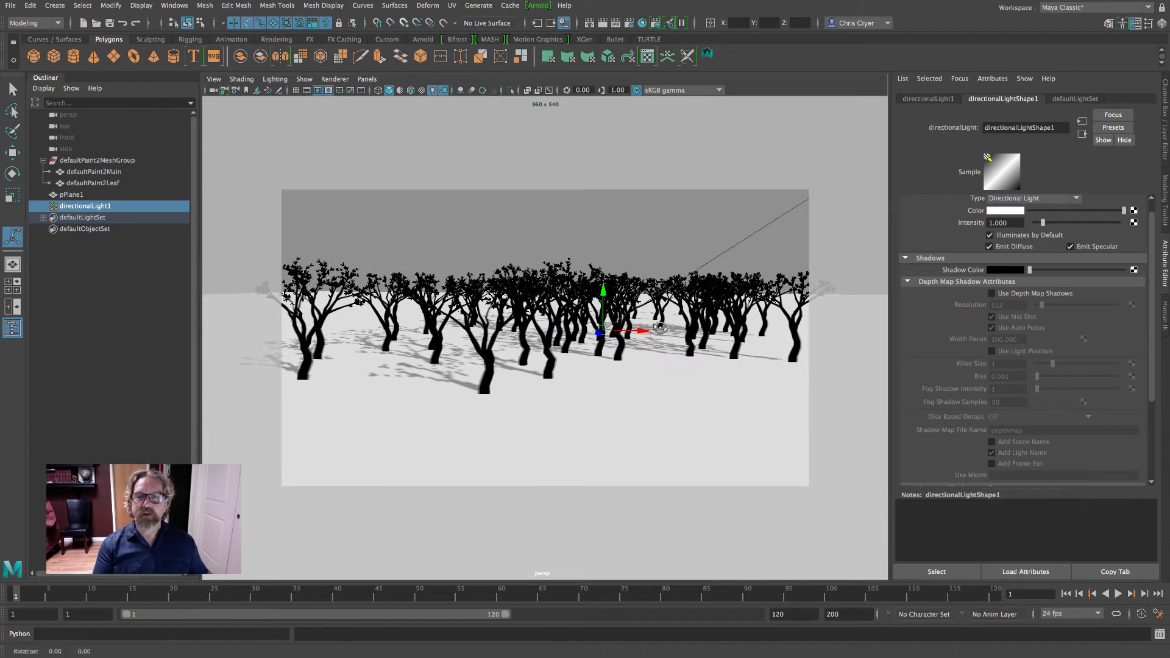
pyautogui.keyDown('alt'); pyautogui.moveTo(670, 329); pyautogui.dragTo(724, 335, button='right'); pyautogui.keyUp('alt')
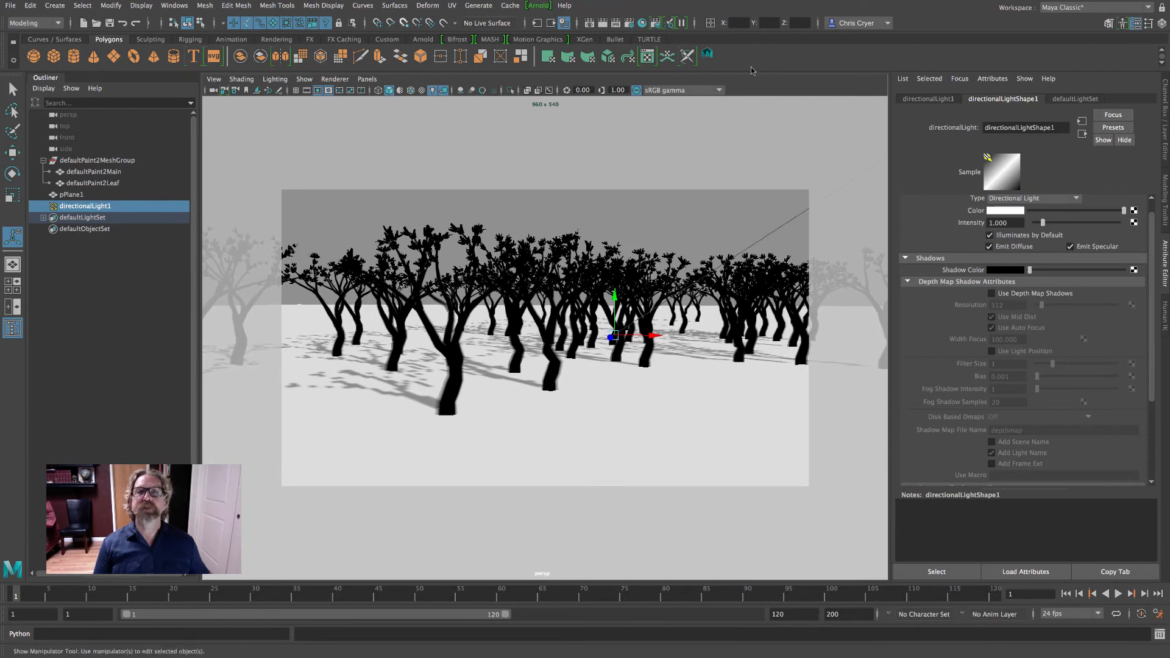
# Set the renderer to Maya Software and the image size preset to HD 1080 in the render settings
pyautogui.click(629, 25)
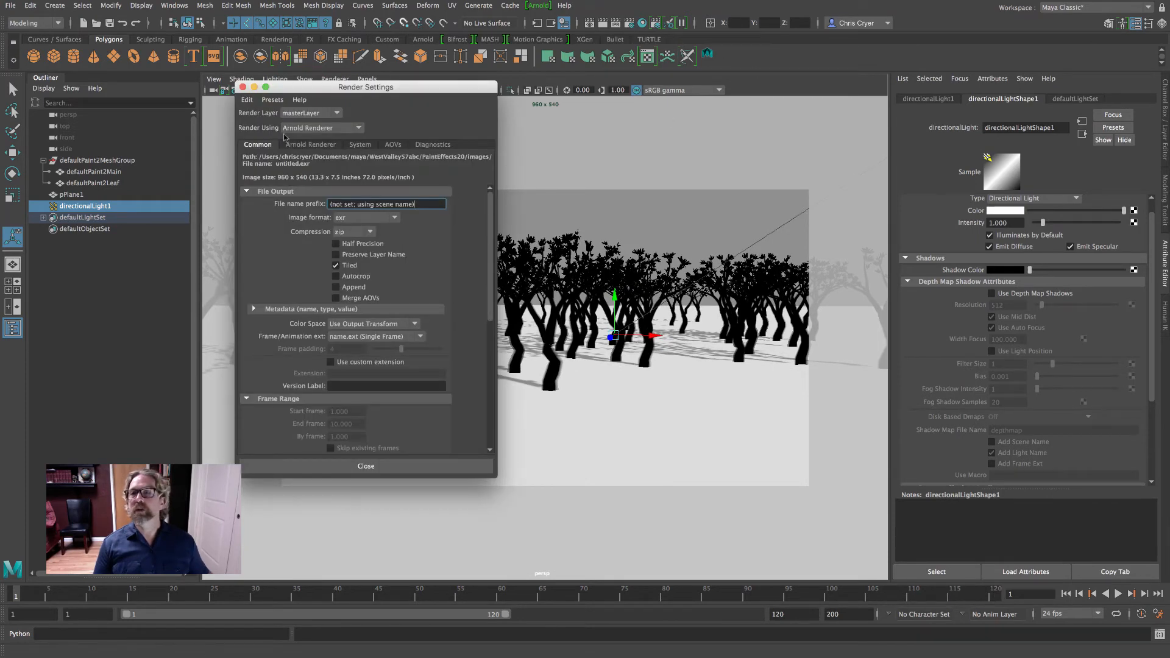
pyautogui.click(305, 129)
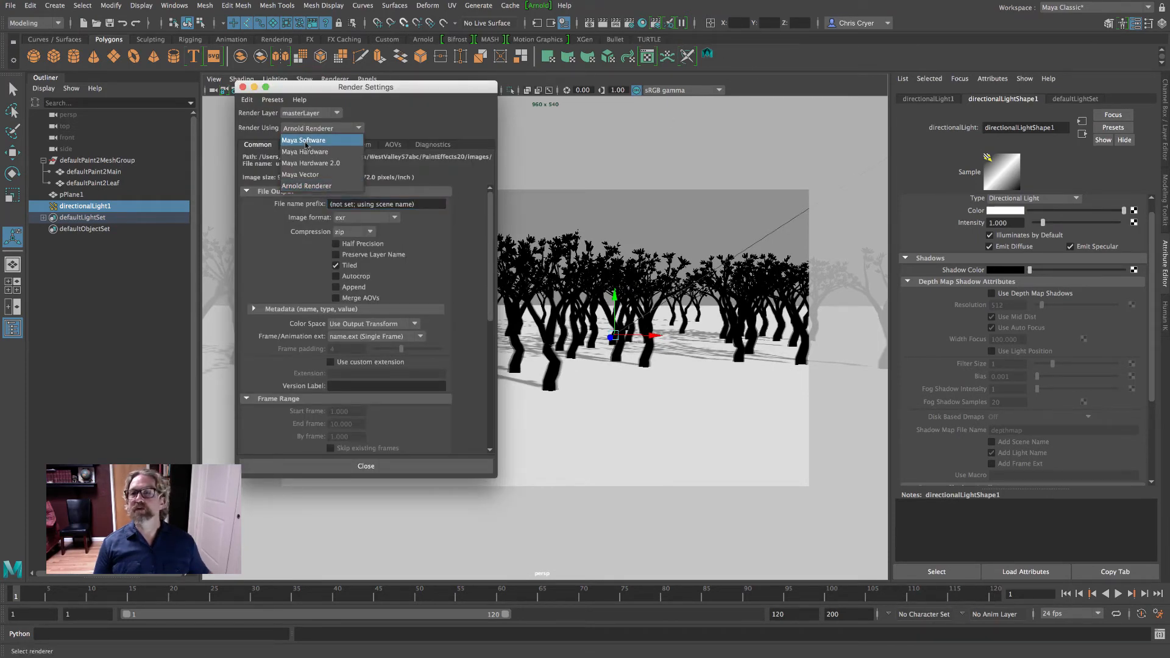
pyautogui.click(306, 143)
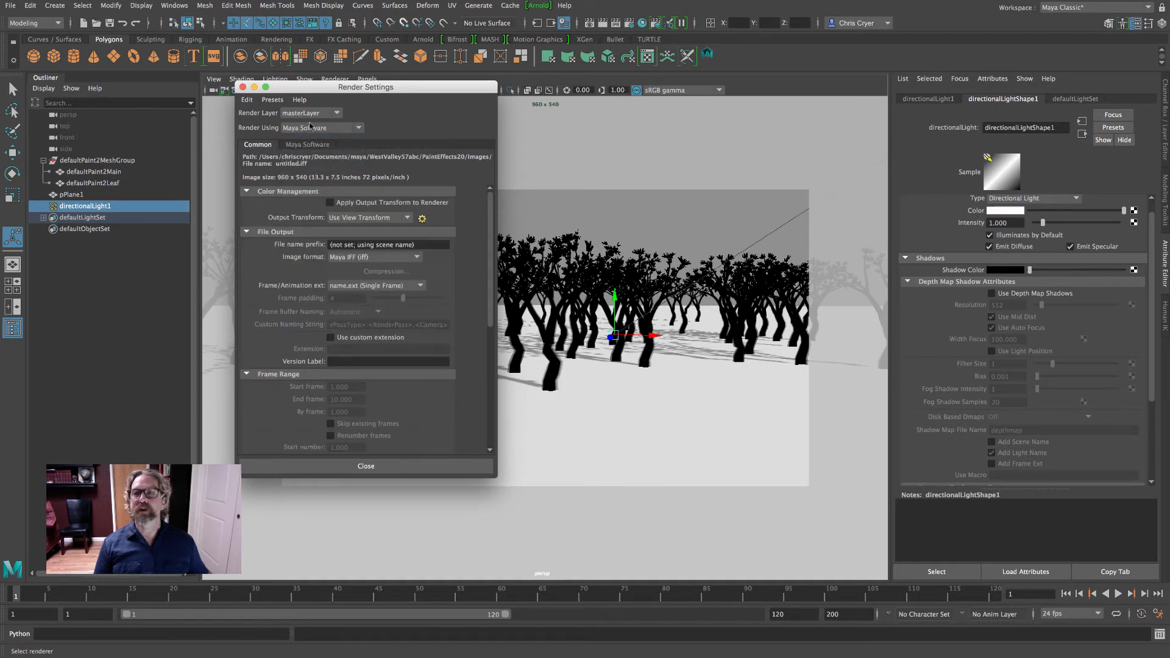
pyautogui.scroll(-5, 345, 273)
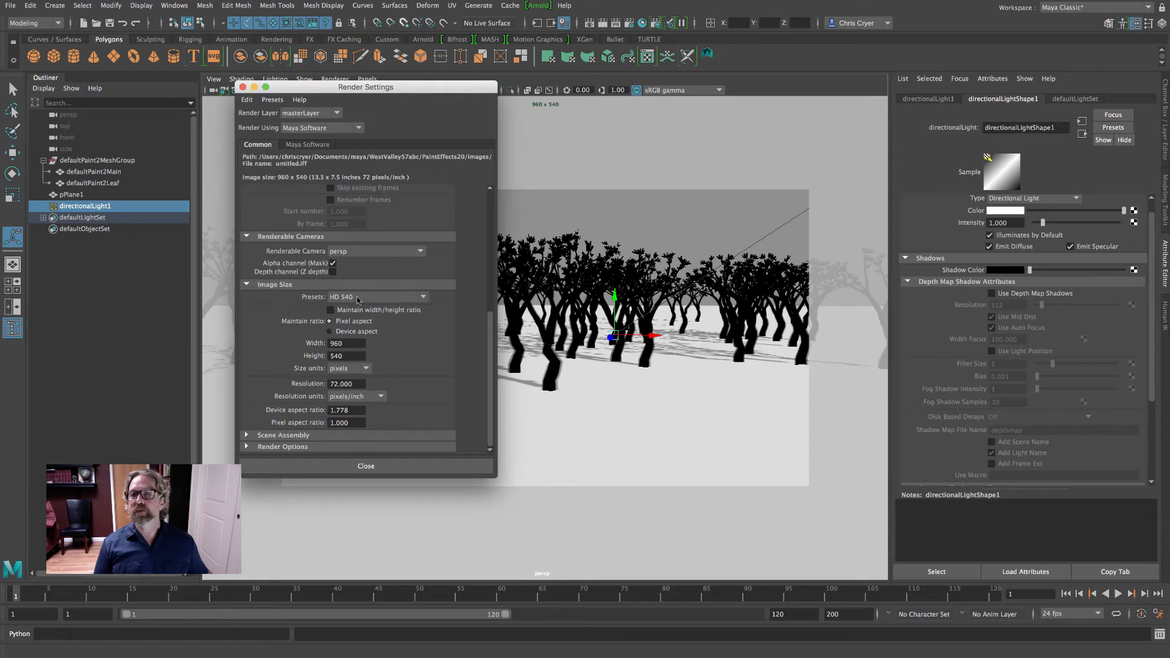
pyautogui.click(355, 298)
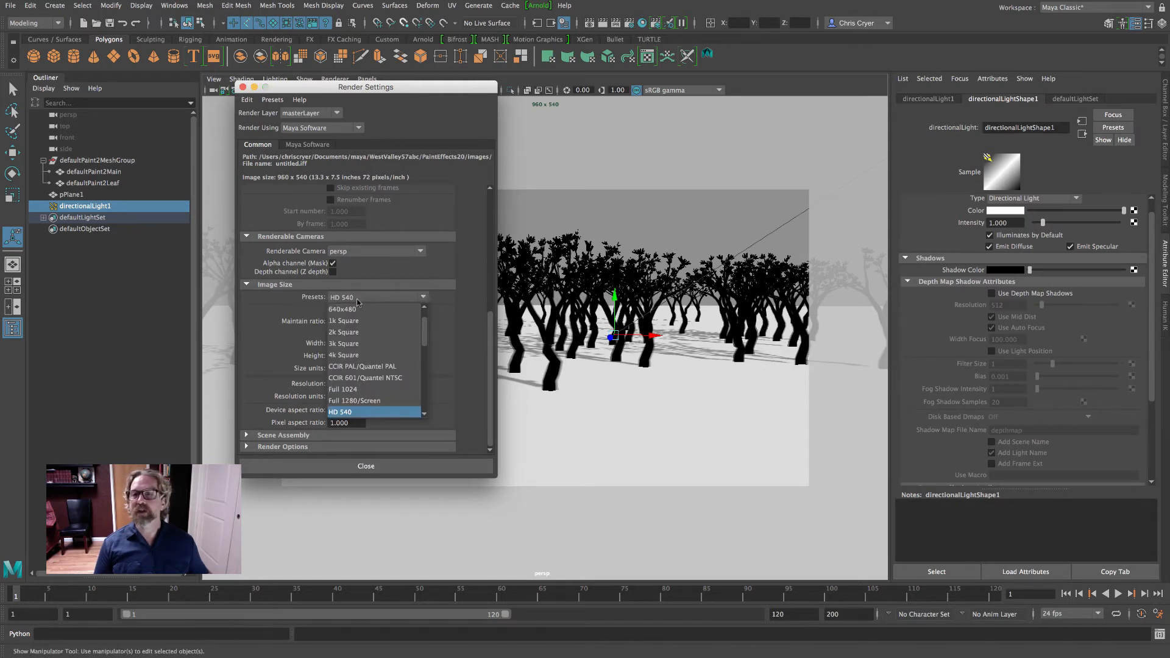
pyautogui.scroll(2, 426, 343)
pyautogui.scroll(-1, 426, 343)
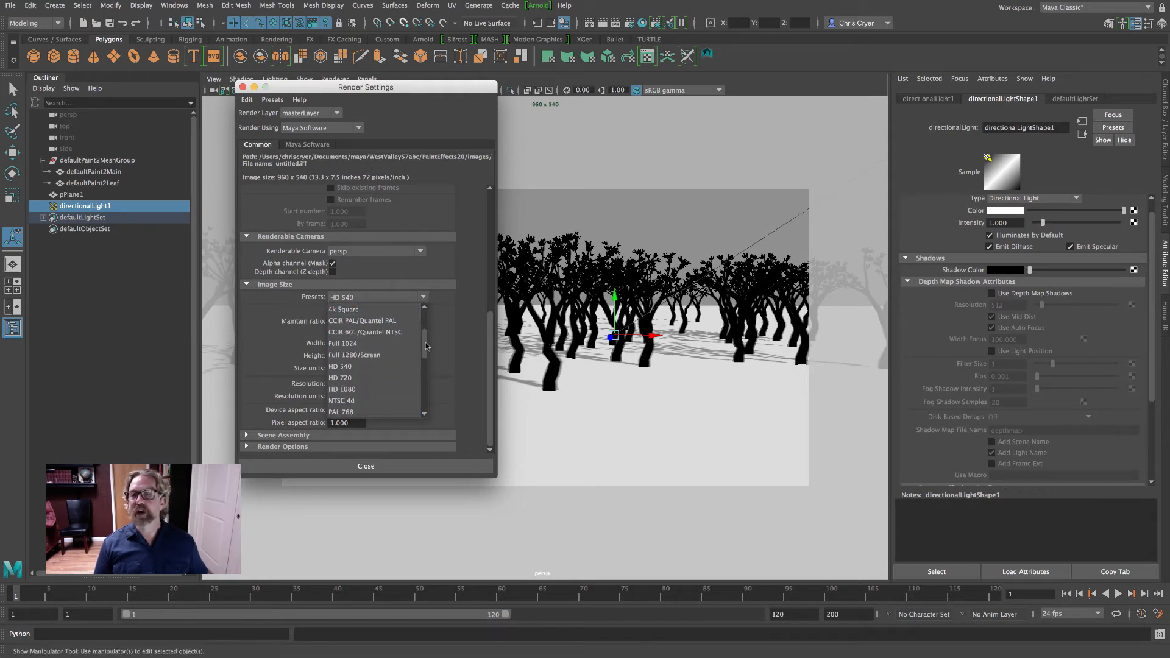
pyautogui.click(341, 390)
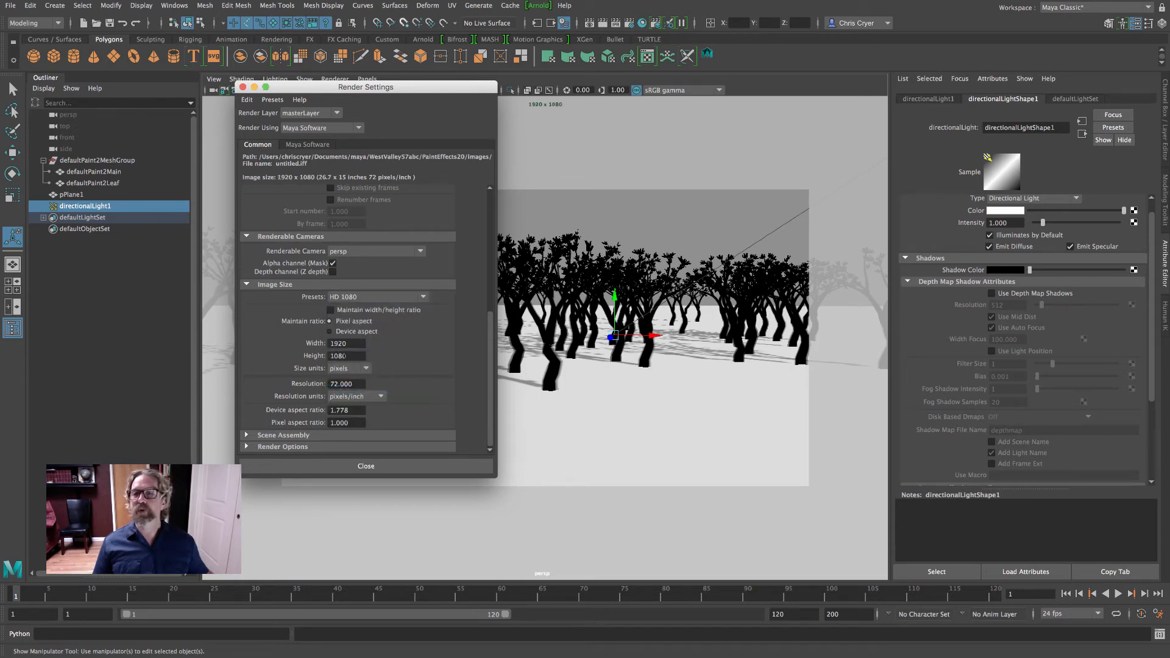
pyautogui.doubleClick(337, 343)
pyautogui.doubleClick(338, 355)
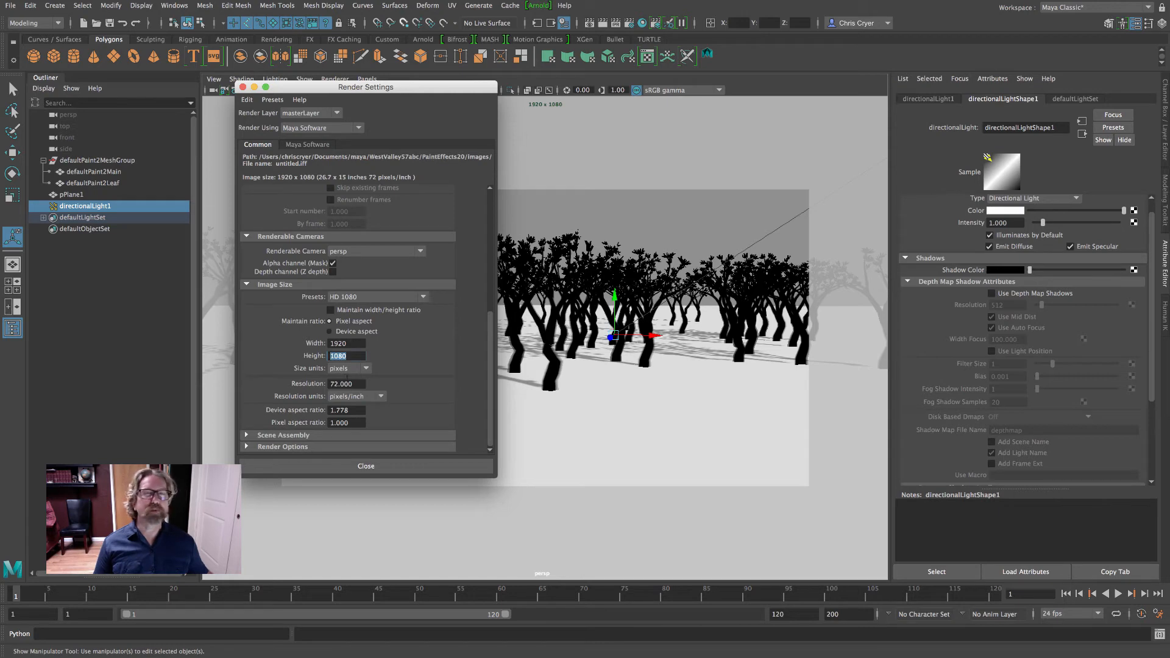
pyautogui.click(243, 87)
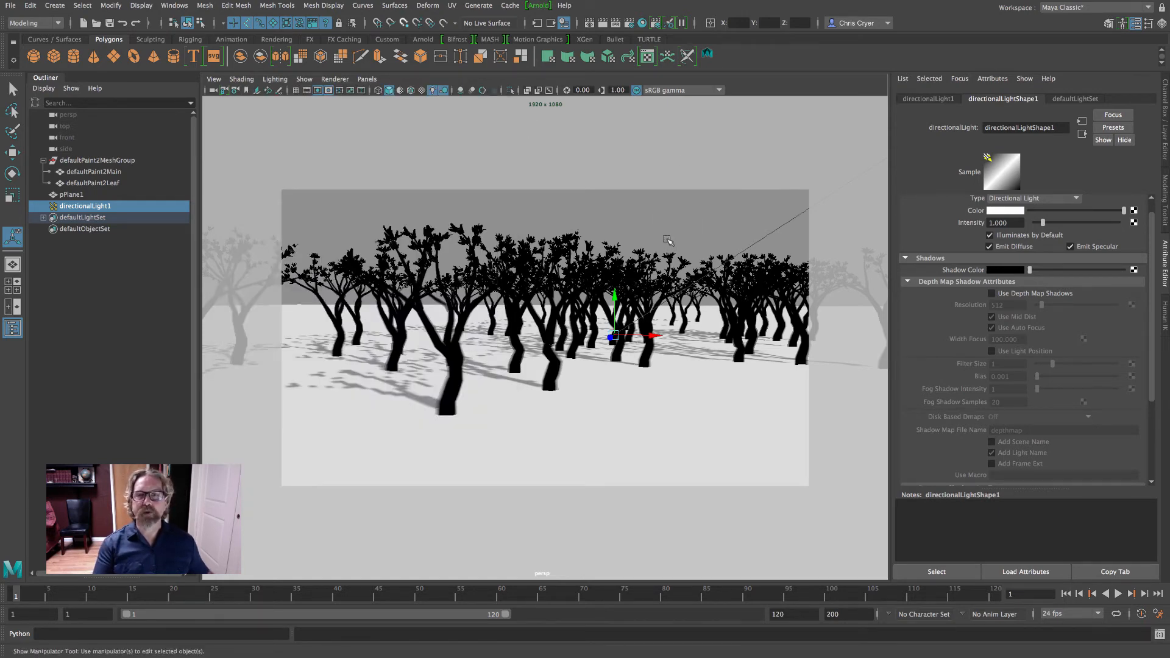
# Turn off ray trace shadows for the directional light and enable depth map shadows instead
pyautogui.moveTo(667, 238)
pyautogui.keyDown('alt'); pyautogui.mouseDown(button='right')
pyautogui.moveTo(650, 238)
pyautogui.moveTo(662, 240)
pyautogui.mouseUp(button='right'); pyautogui.keyUp('alt')
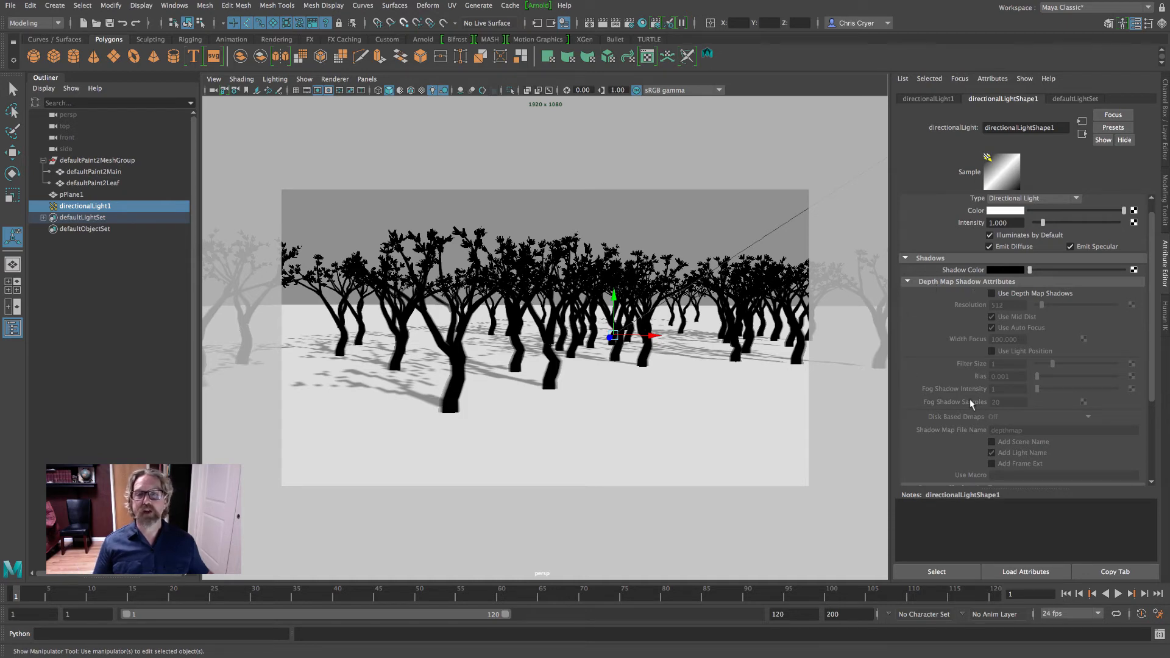
pyautogui.scroll(-5, 1065, 425)
pyautogui.scroll(-3, 237, 239)
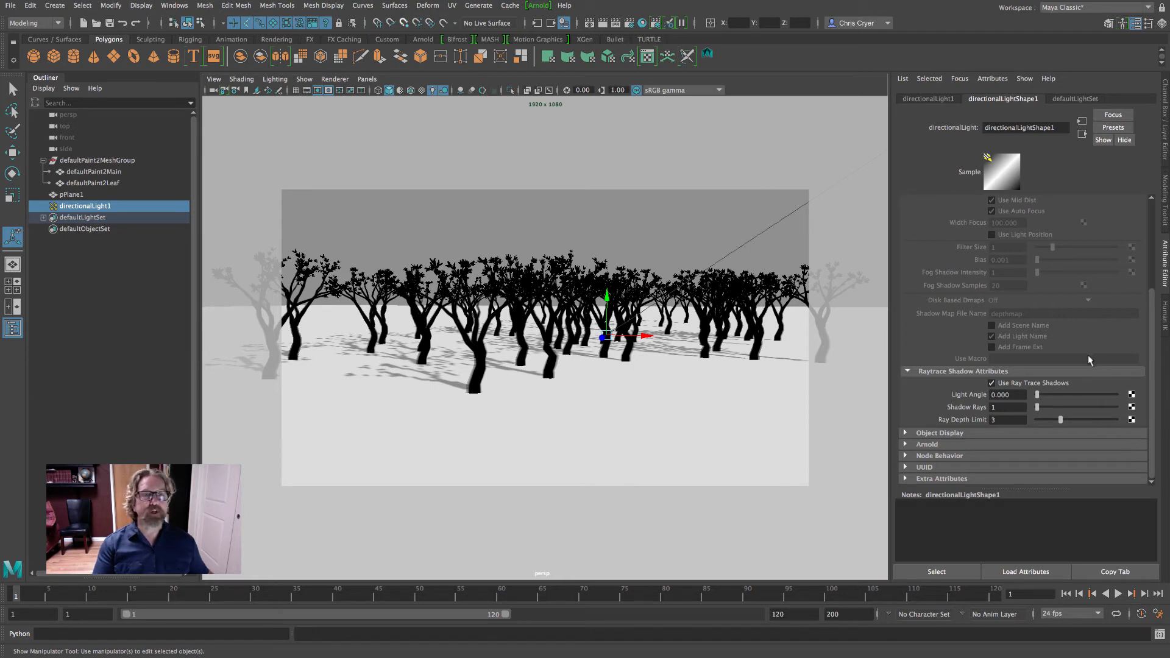
pyautogui.click(991, 382)
pyautogui.scroll(5, 1036, 360)
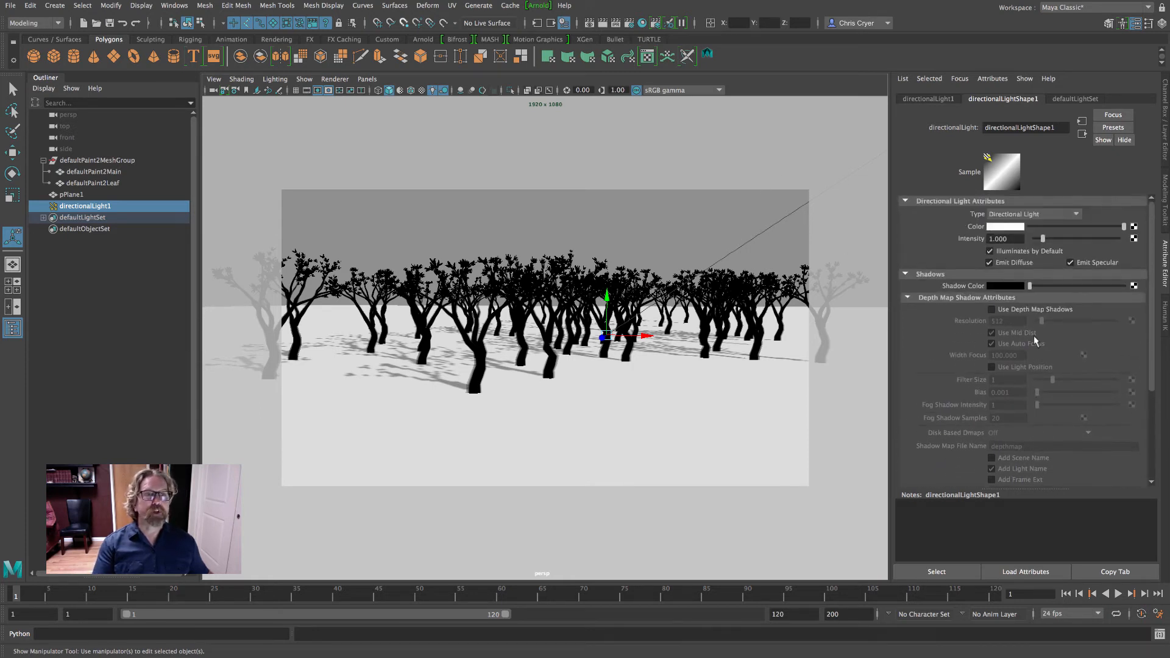
pyautogui.click(992, 309)
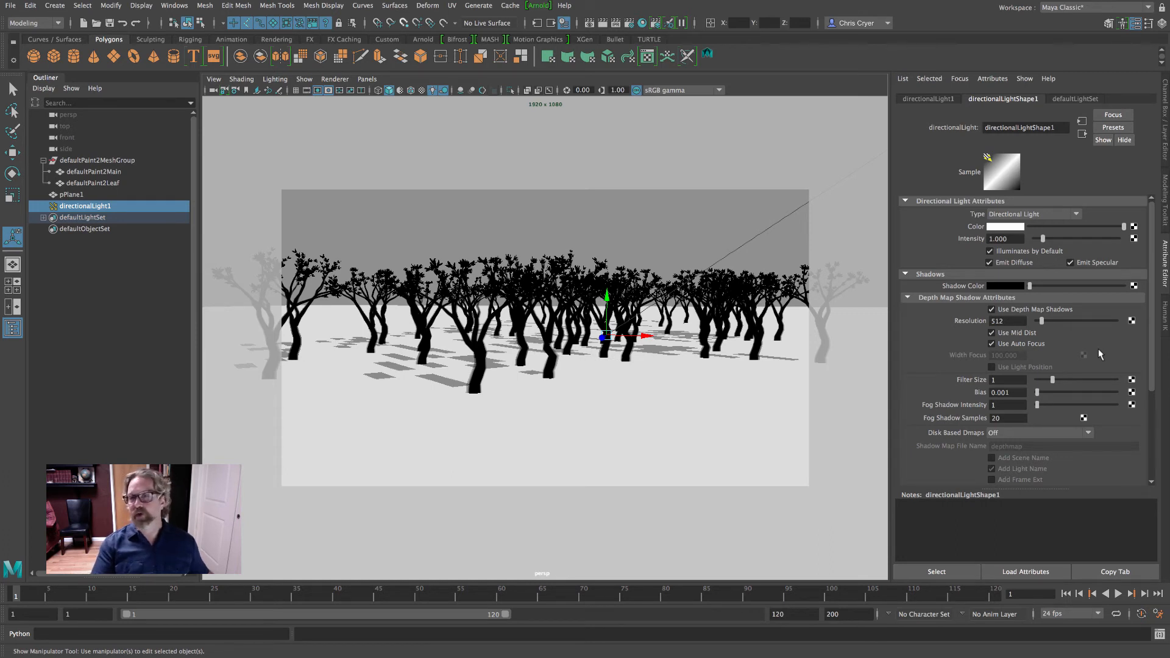
# Set the directional light's depth map shadow Resolution to 8192 and Filter Size to 5
pyautogui.moveTo(1042, 321); pyautogui.dragTo(1163, 325)
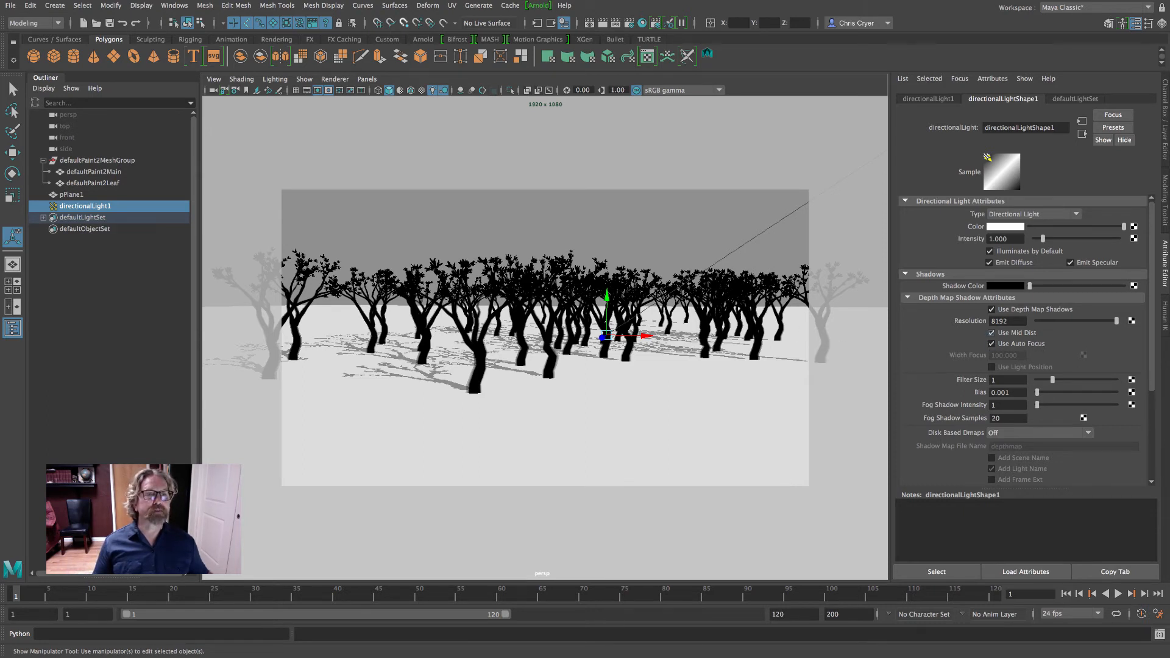
pyautogui.write('5')
pyautogui.press('Return')
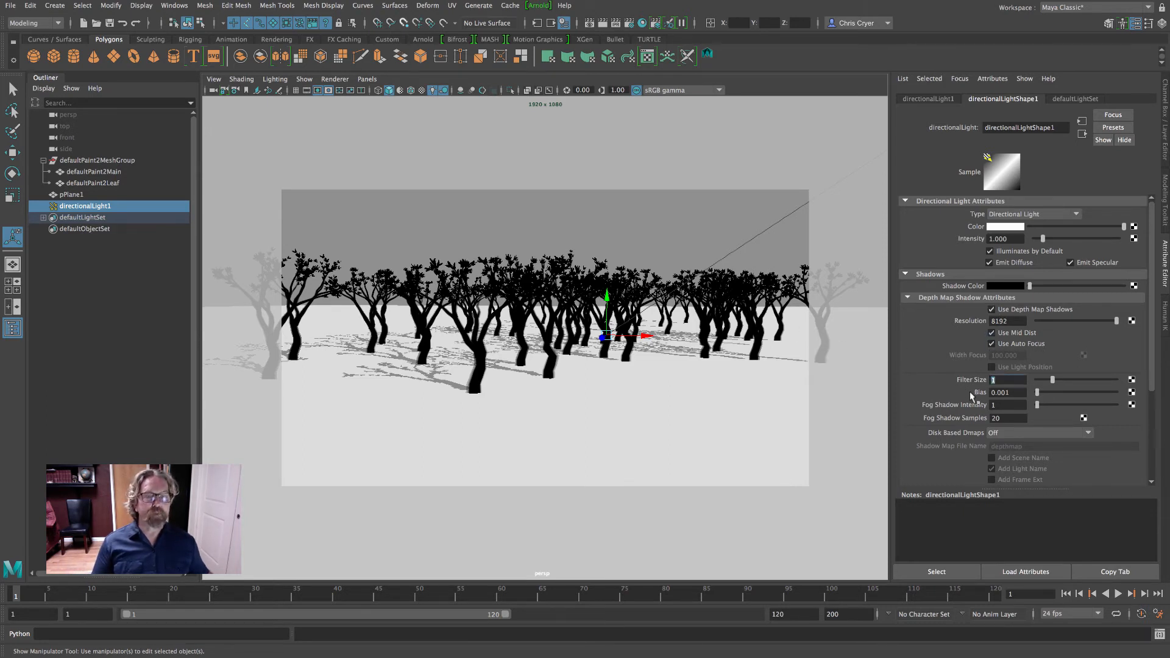
# Set the Maya Software anti-aliasing quality preset to Preview quality and run a test render of the grove
pyautogui.click(633, 24)
pyautogui.click(308, 144)
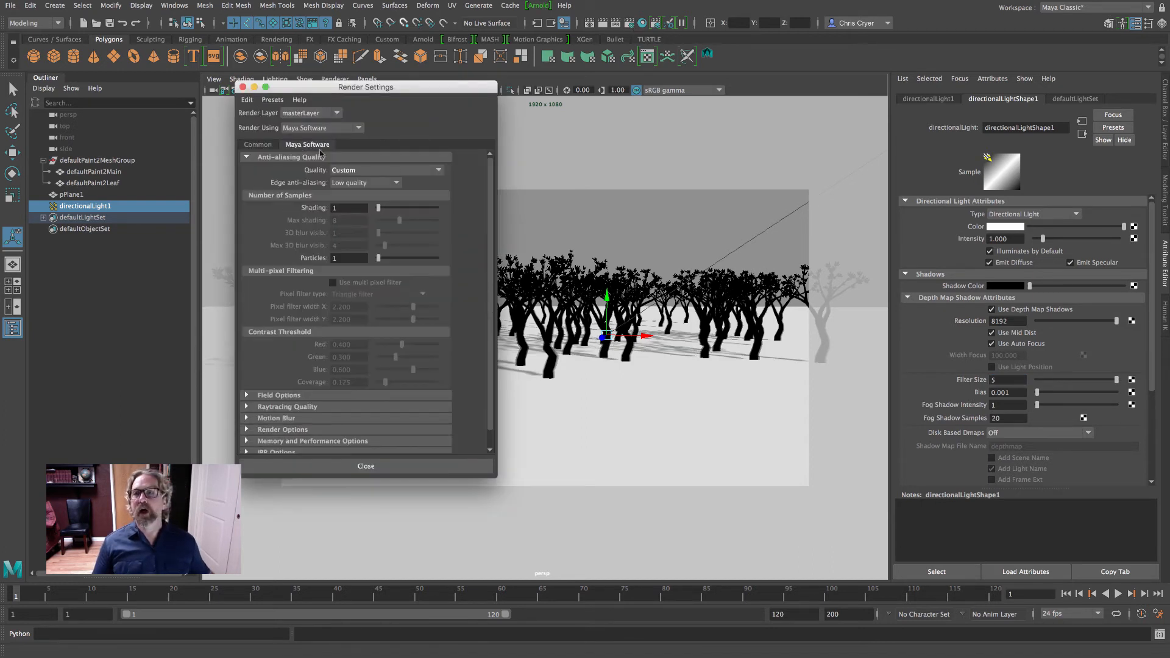
pyautogui.click(354, 172)
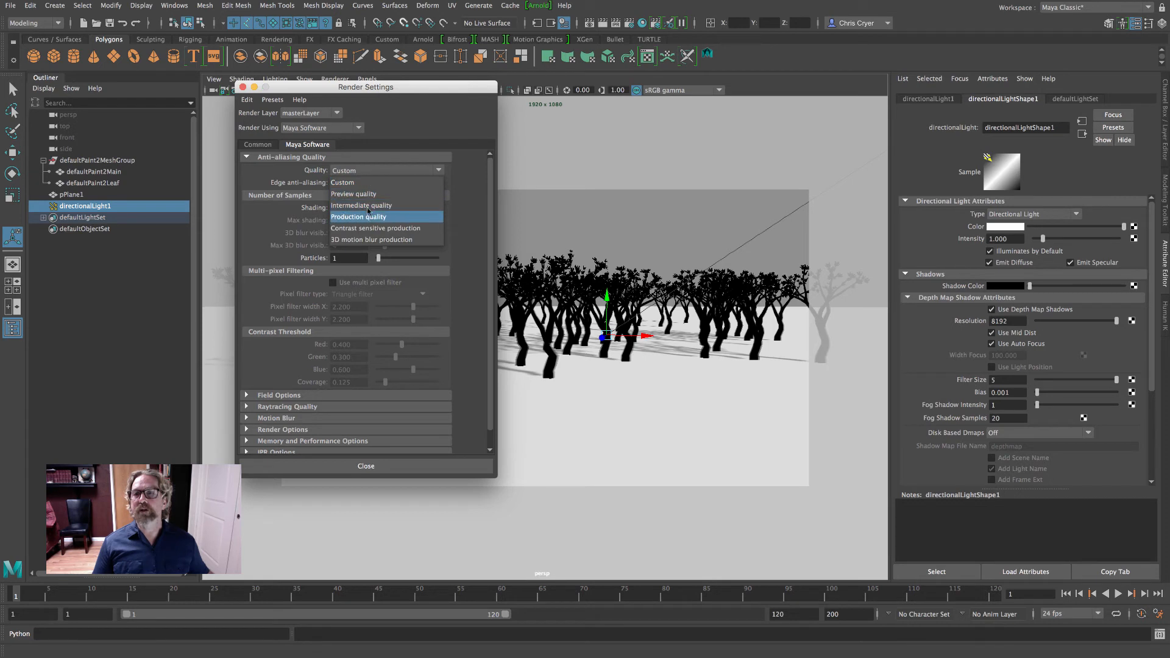
pyautogui.click(357, 194)
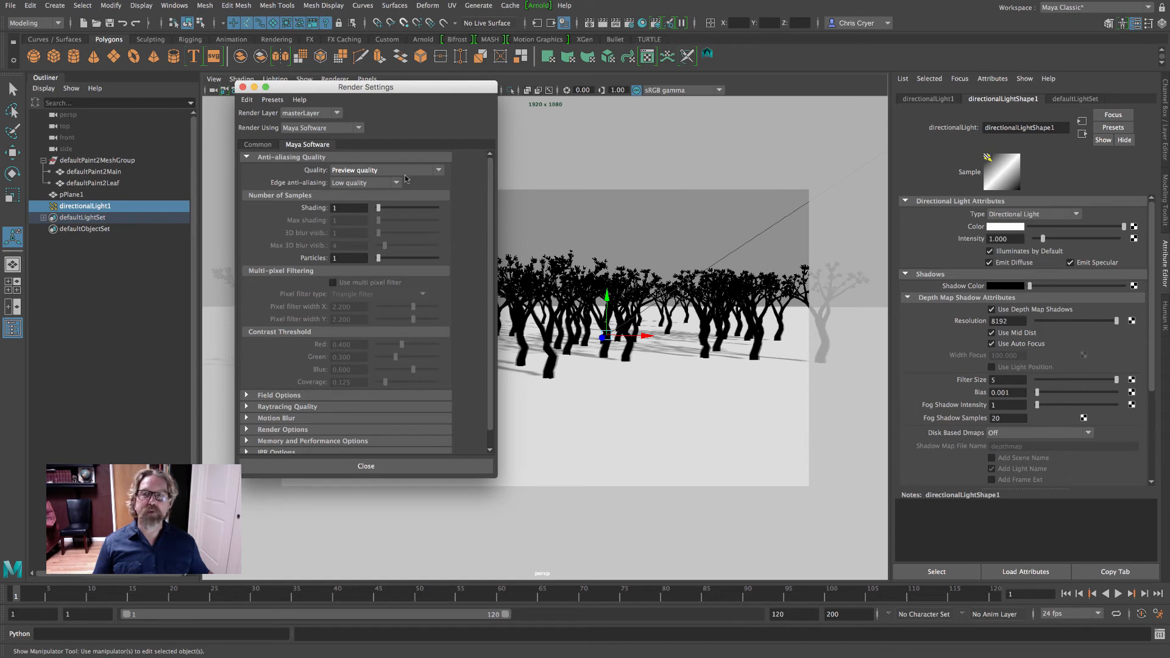
pyautogui.click(383, 172)
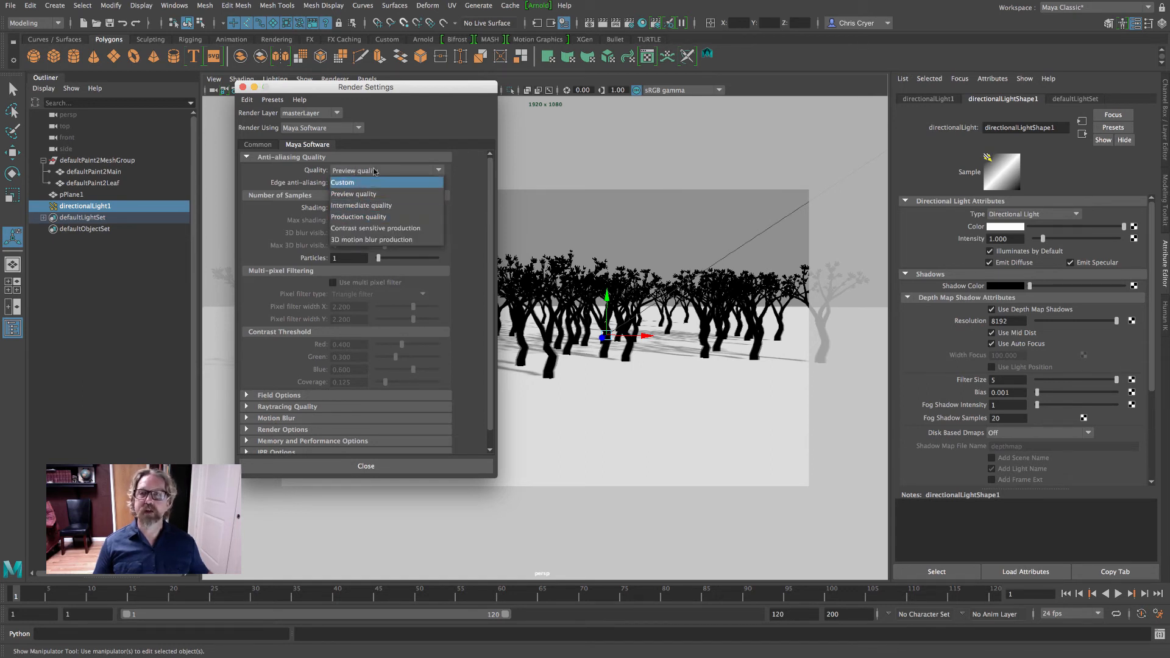
pyautogui.click(370, 193)
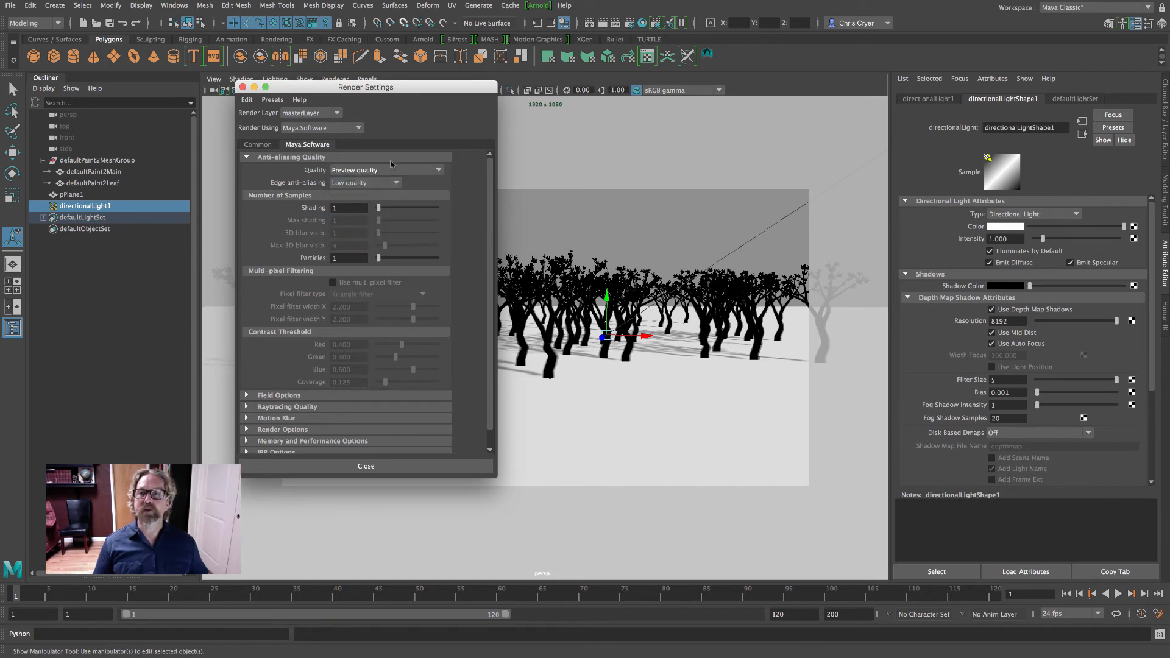
pyautogui.click(241, 88)
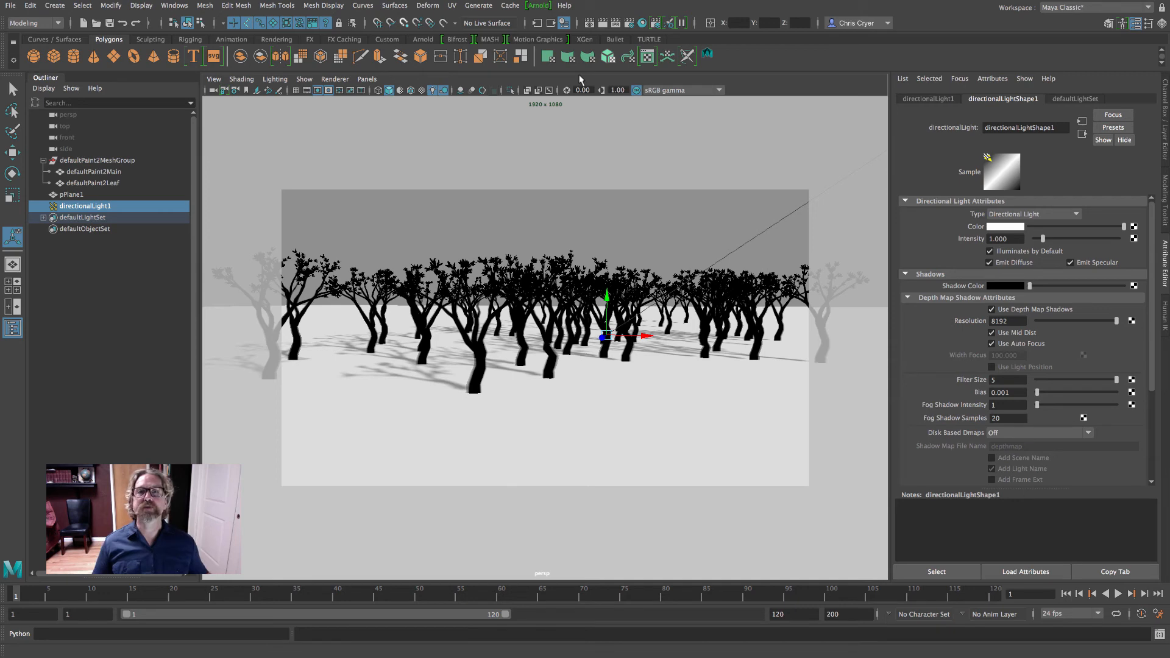
pyautogui.click(632, 56)
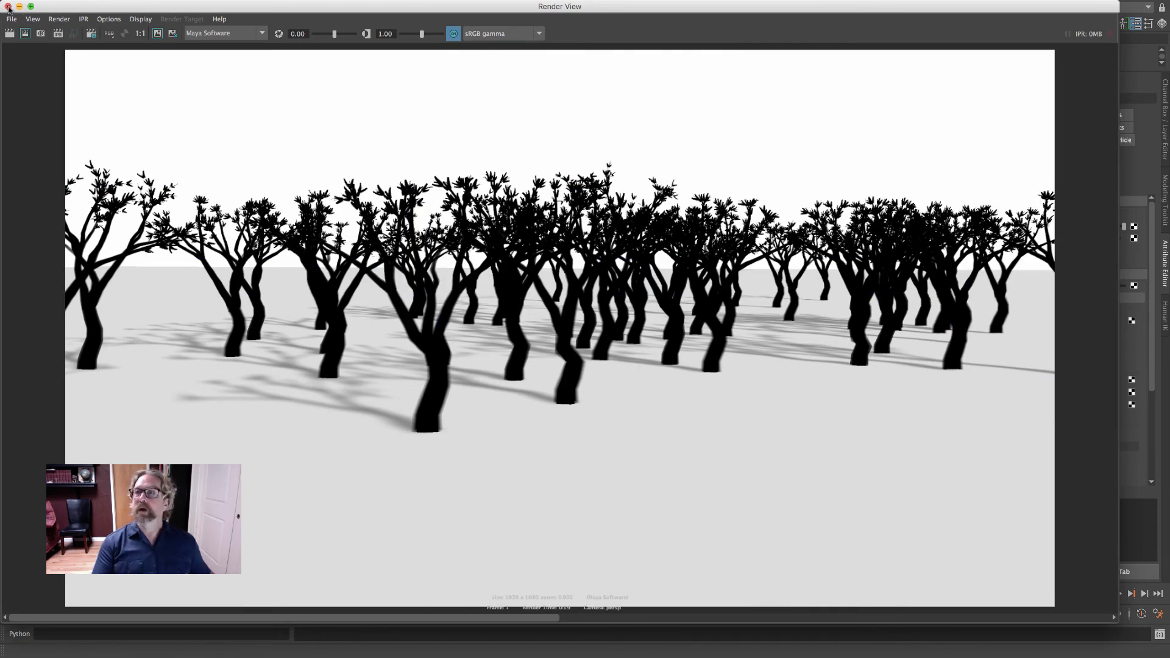
pyautogui.click(8, 6)
# Raise the incandescence of the ground plane's Lambert material to a light grey
pyautogui.click(773, 402)
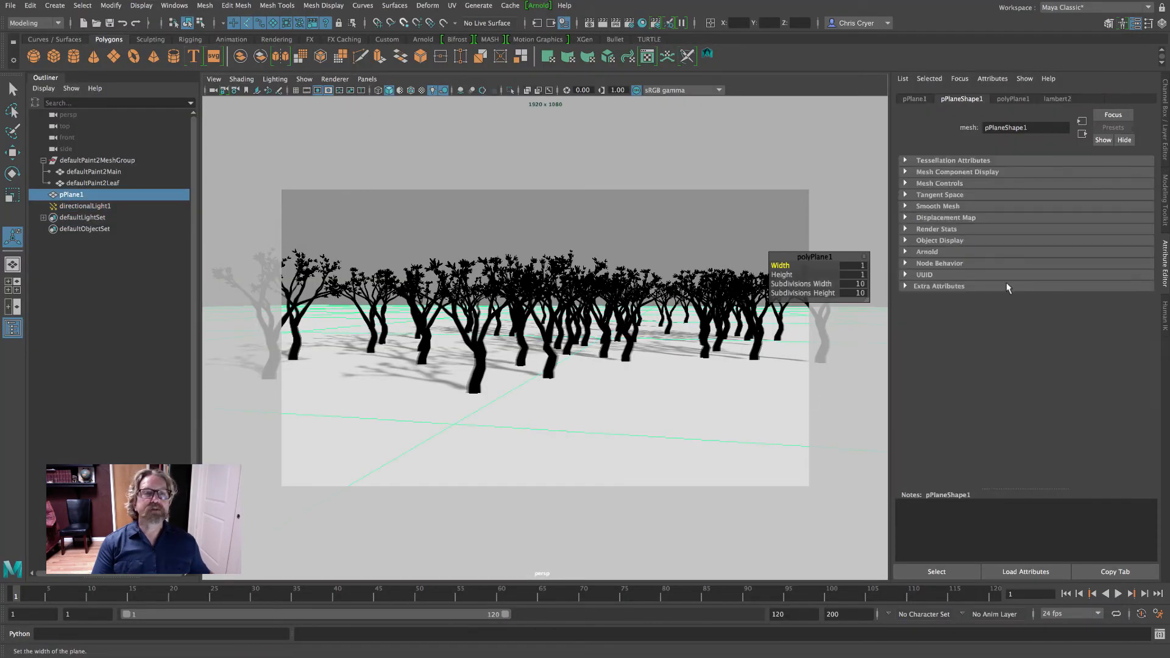
pyautogui.click(1057, 99)
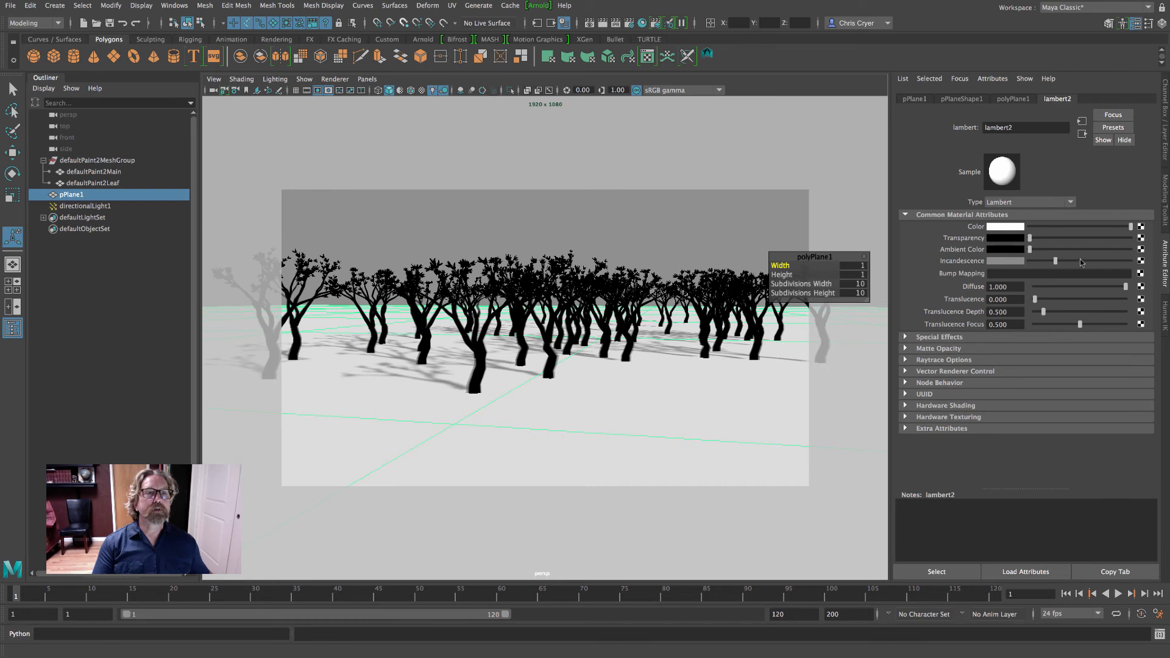
pyautogui.moveTo(1081, 262); pyautogui.dragTo(1084, 262)
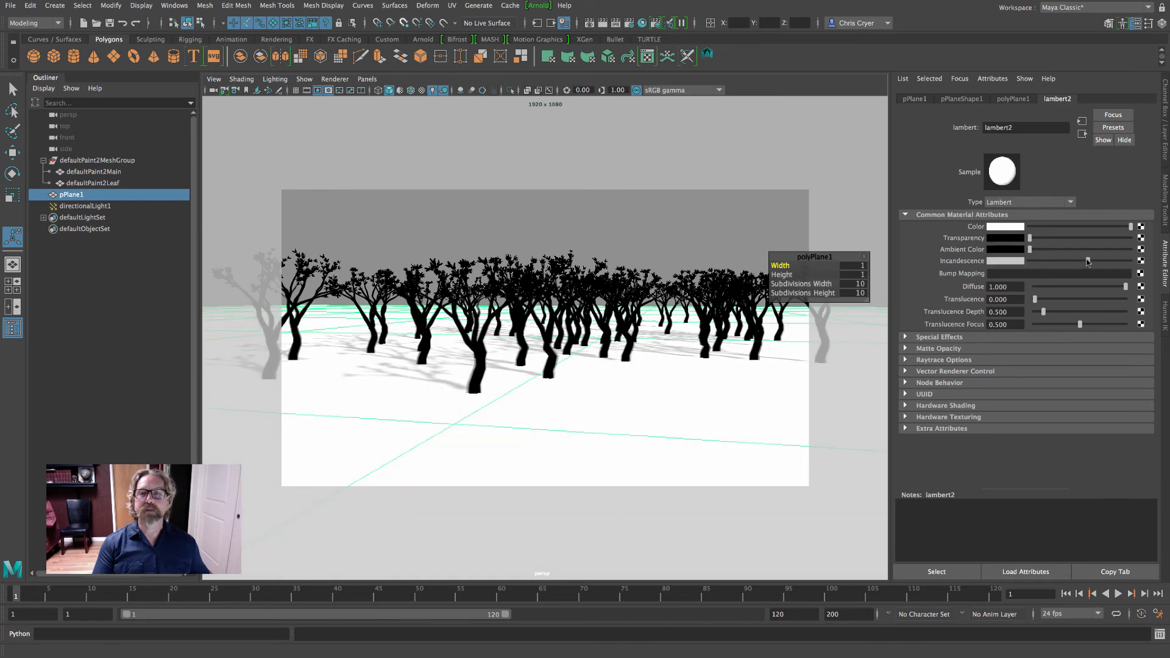
# Reframe the perspective camera as a closer low shot, with one large tree in the foreground and the grove behind it
pyautogui.keyDown('alt'); pyautogui.moveTo(714, 339); pyautogui.dragTo(763, 362, button='right'); pyautogui.keyUp('alt')
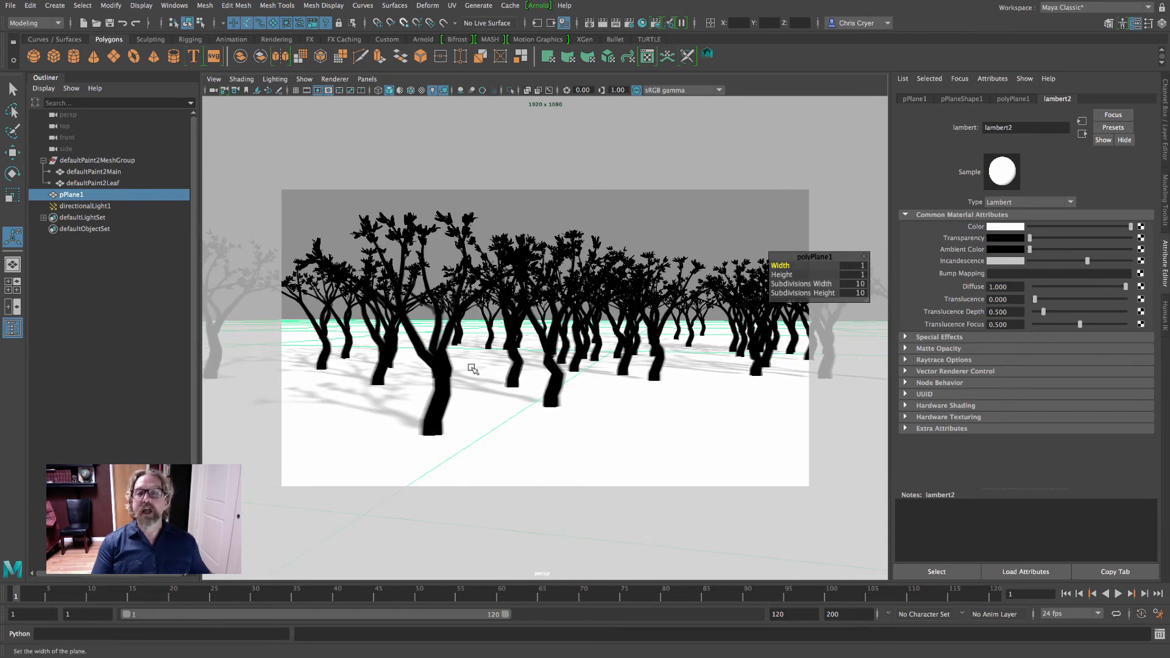
pyautogui.keyDown('alt'); pyautogui.moveTo(719, 354); pyautogui.dragTo(542, 337, button='right'); pyautogui.keyUp('alt')
pyautogui.keyDown('alt'); pyautogui.moveTo(541, 336); pyautogui.dragTo(777, 201); pyautogui.keyUp('alt')
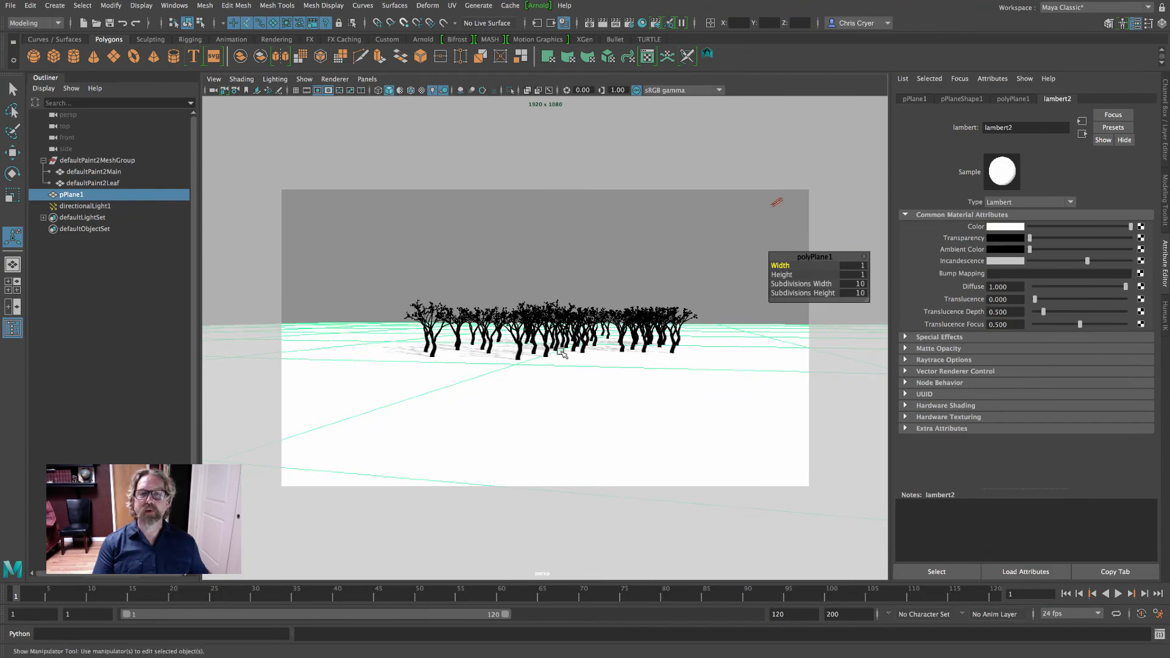
pyautogui.keyDown('alt'); pyautogui.moveTo(519, 356); pyautogui.dragTo(713, 377, button='right'); pyautogui.keyUp('alt')
pyautogui.keyDown('alt'); pyautogui.moveTo(714, 378); pyautogui.dragTo(716, 378); pyautogui.keyUp('alt')
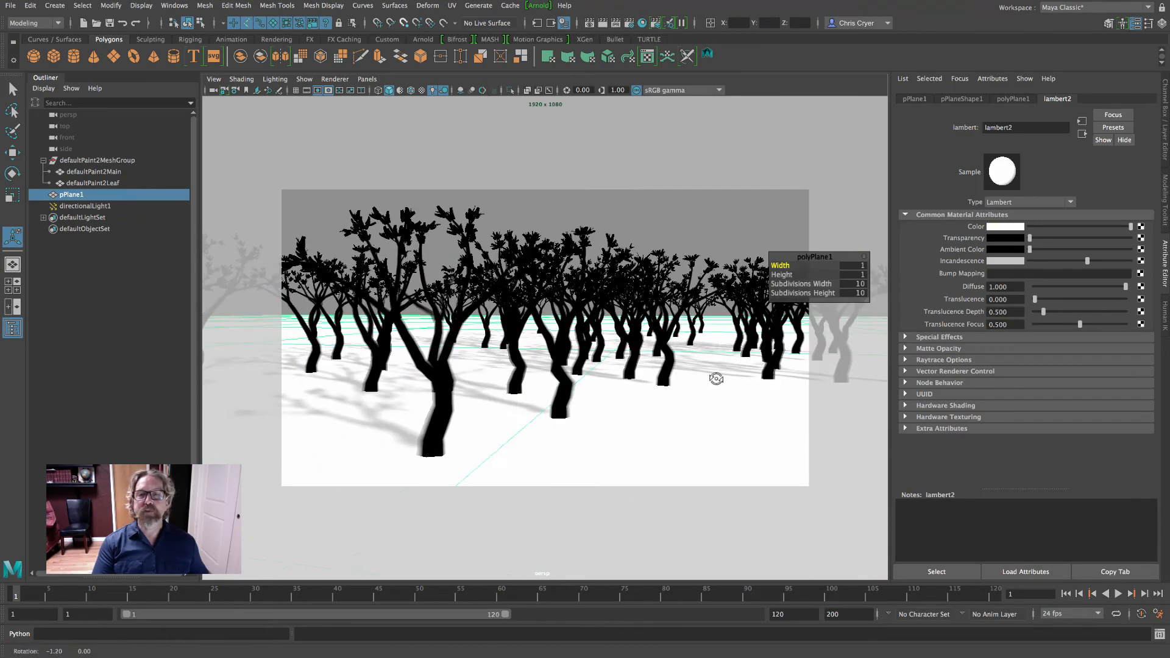
pyautogui.keyDown('alt'); pyautogui.moveTo(716, 378); pyautogui.dragTo(723, 379, button='middle'); pyautogui.keyUp('alt')
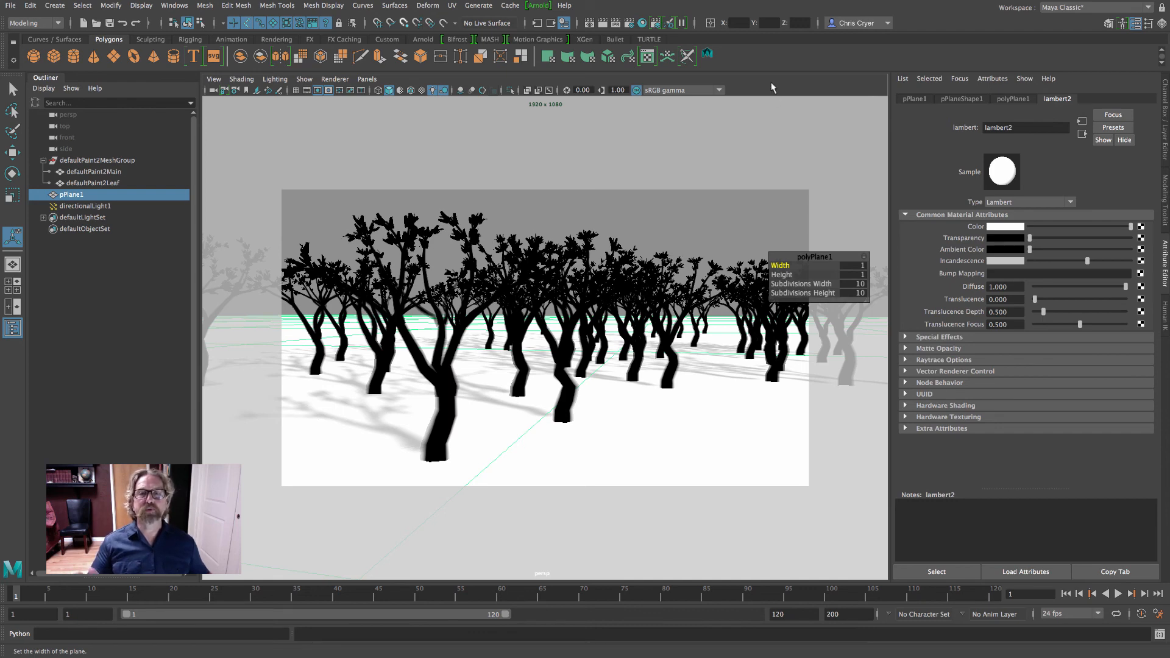
# Render the current frame in Maya Software and save the rendered image to disk
pyautogui.click(602, 24)
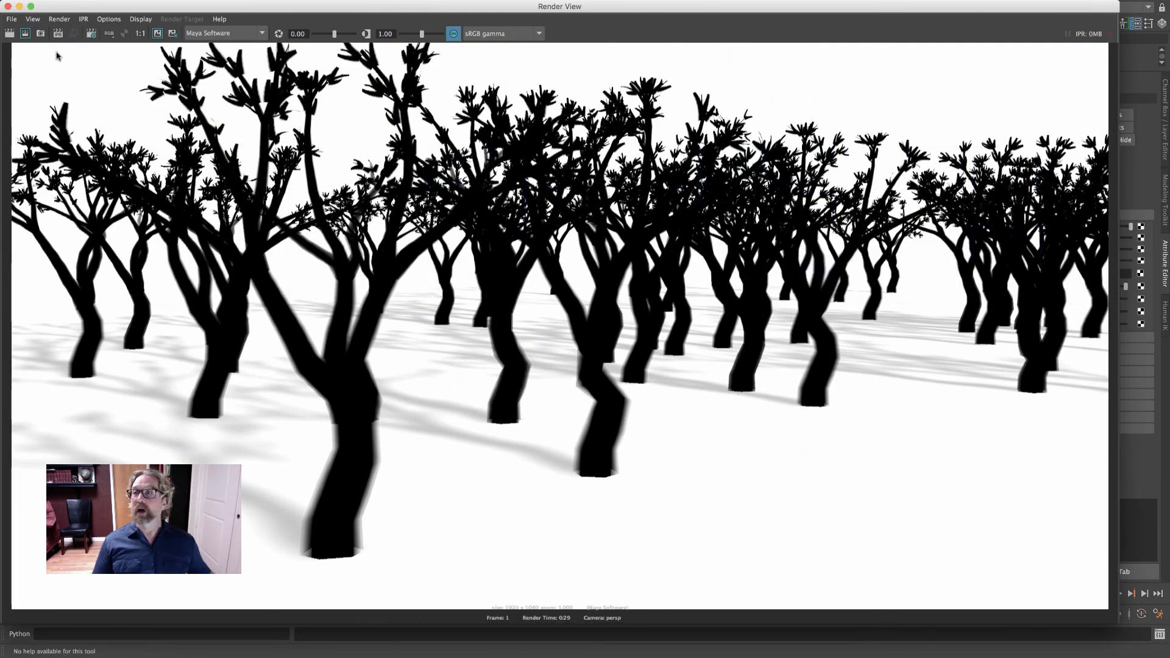
pyautogui.click(12, 20)
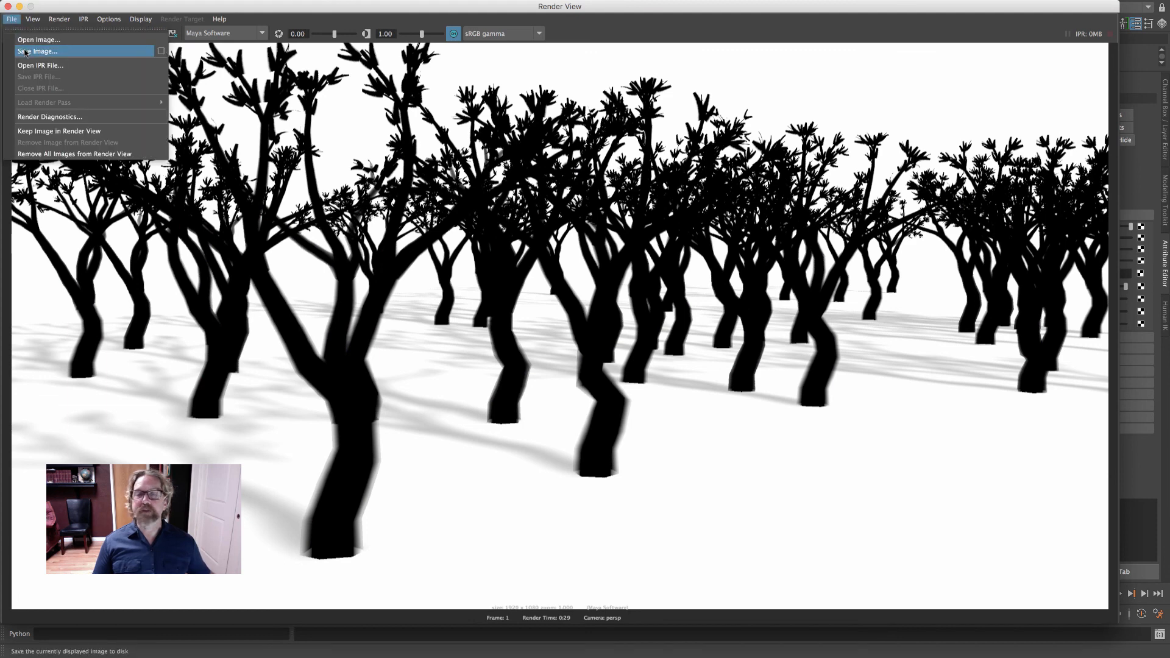